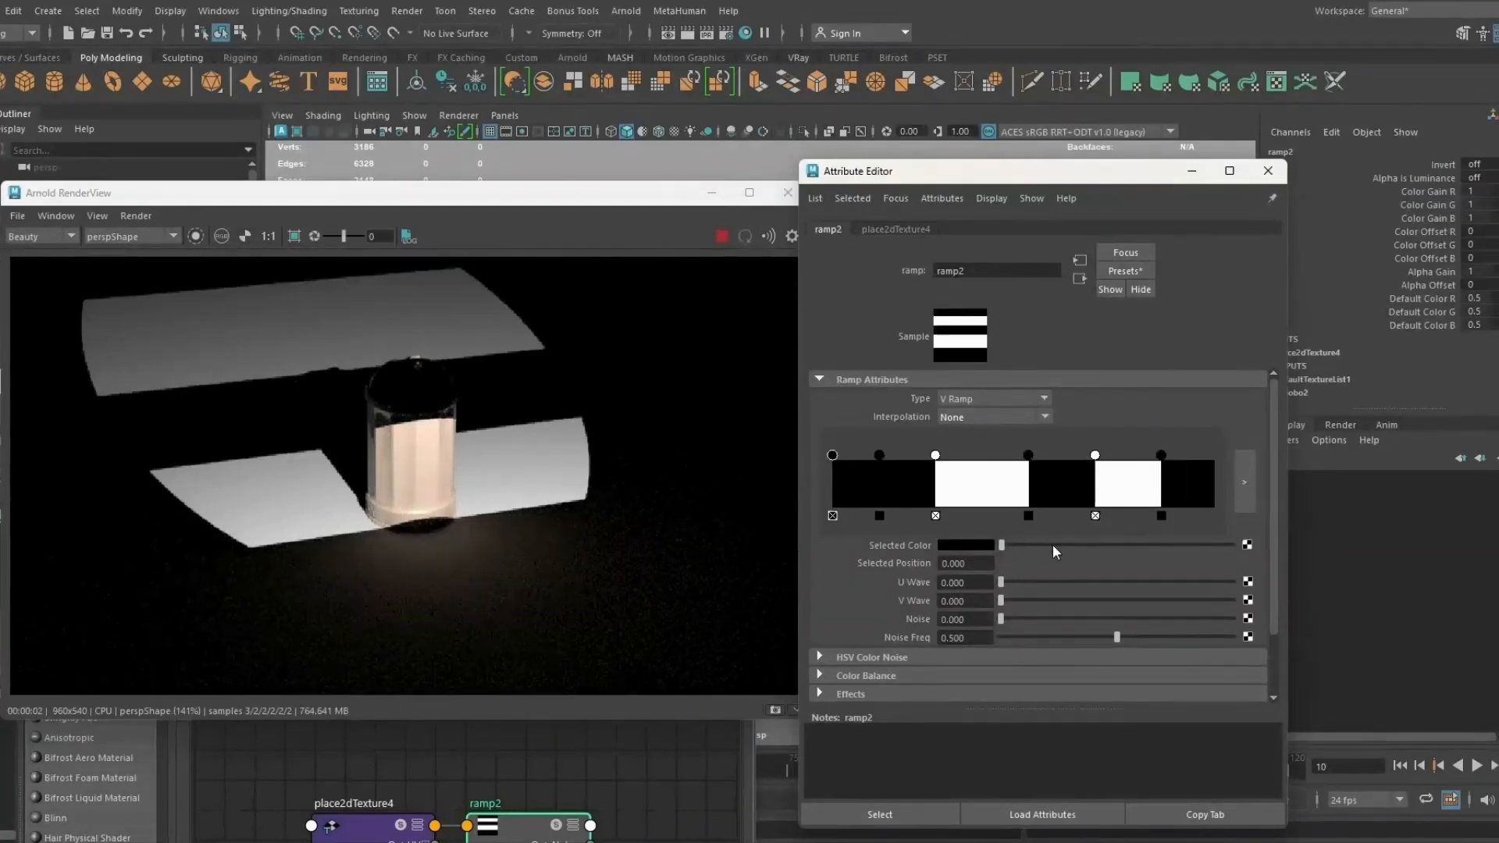
Step: Set the first stop of ramp2 to white and shift the neighbouring black and white stops to adjust the band widths
left_click(1052, 546)
left_click_drag(1052, 545, 1298, 545)
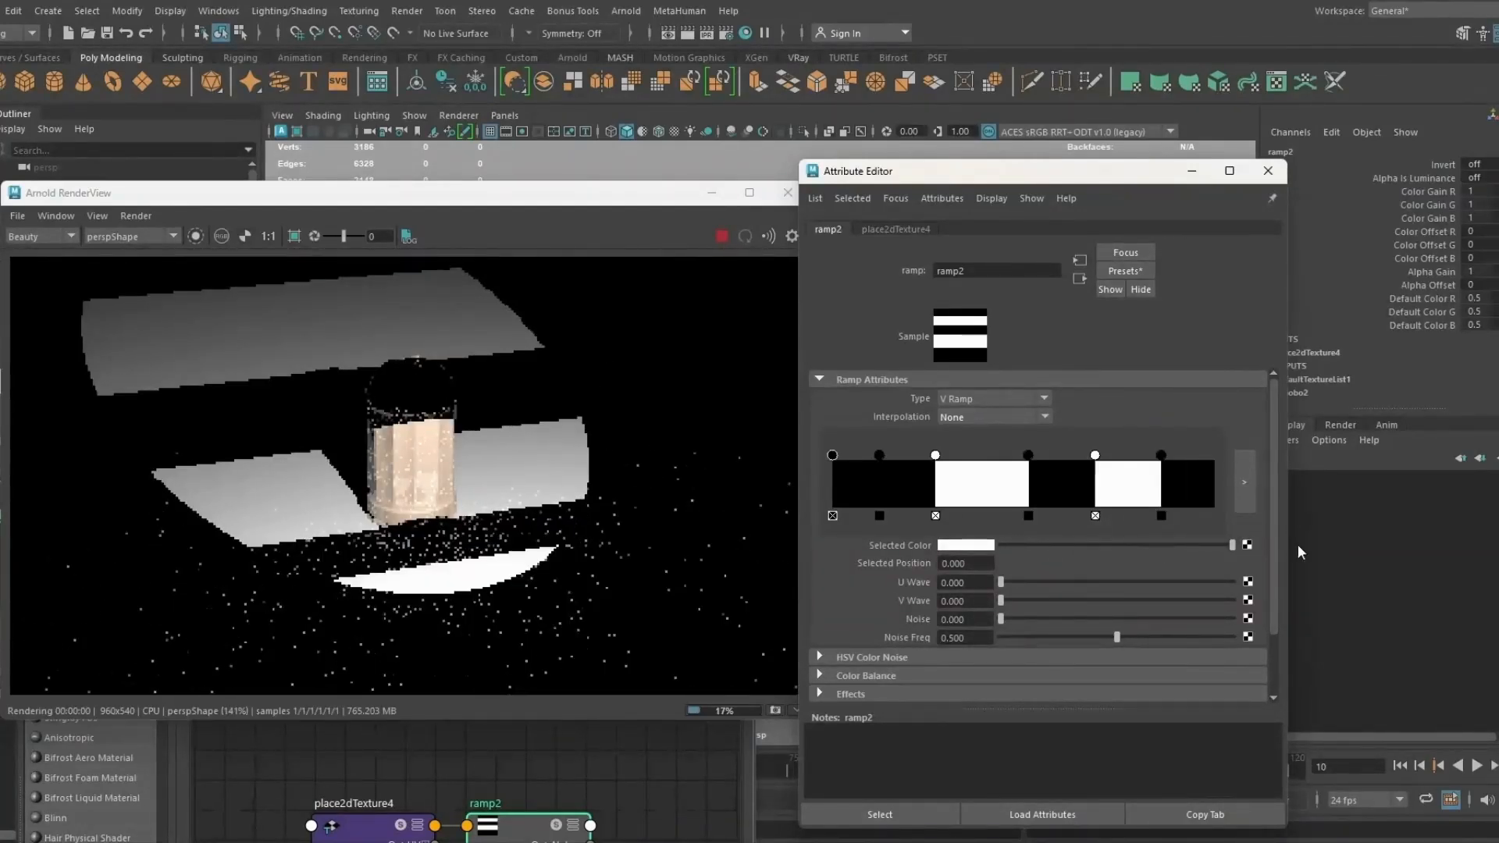
left_click(878, 456)
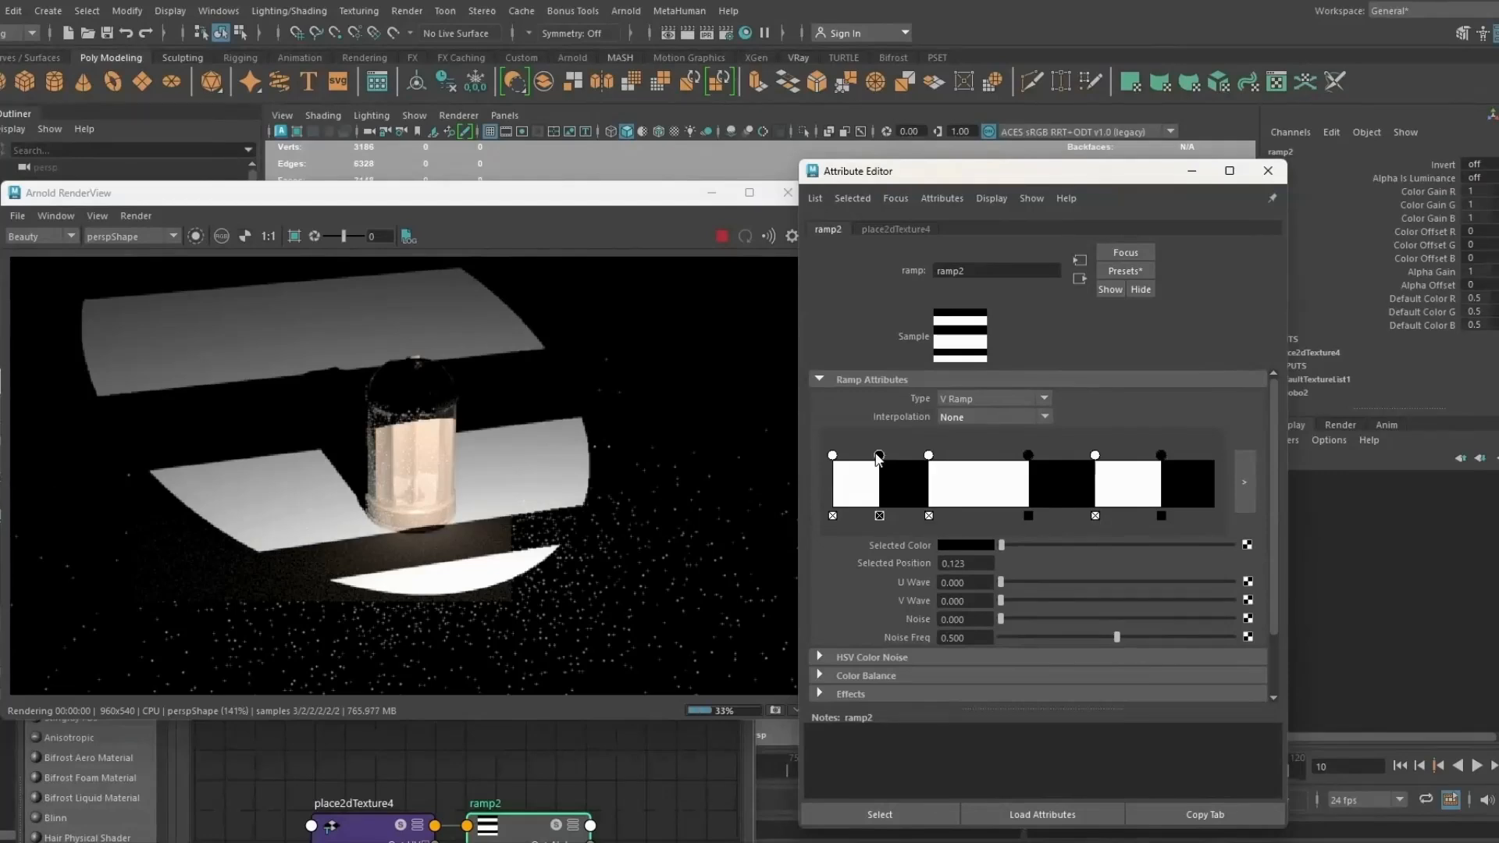
left_click_drag(878, 456, 924, 456)
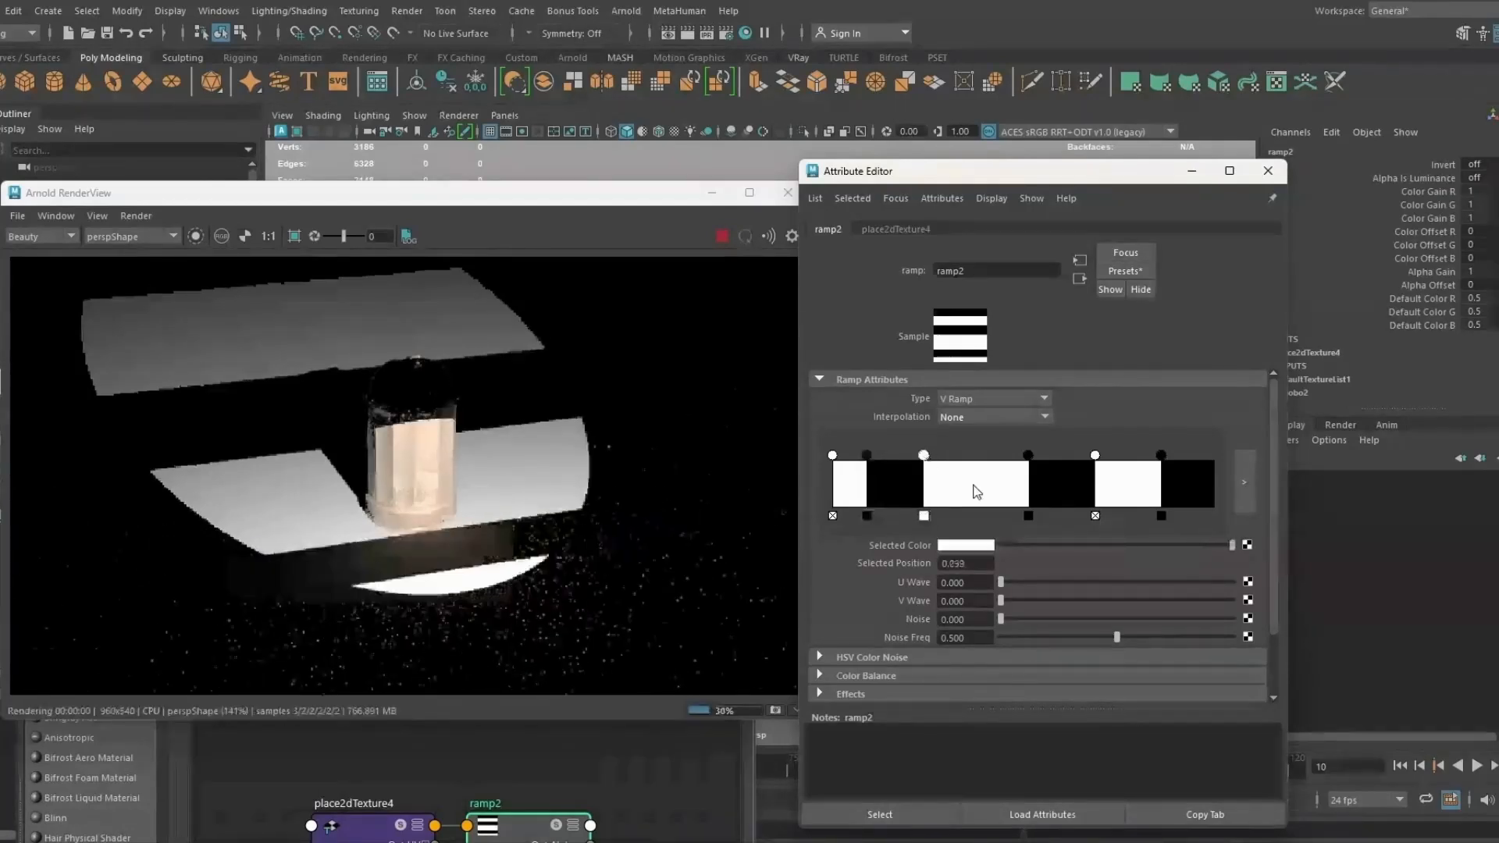
Step: Insert a pink colour stop at position 0.368 within the ramp's middle white band
left_click(974, 488)
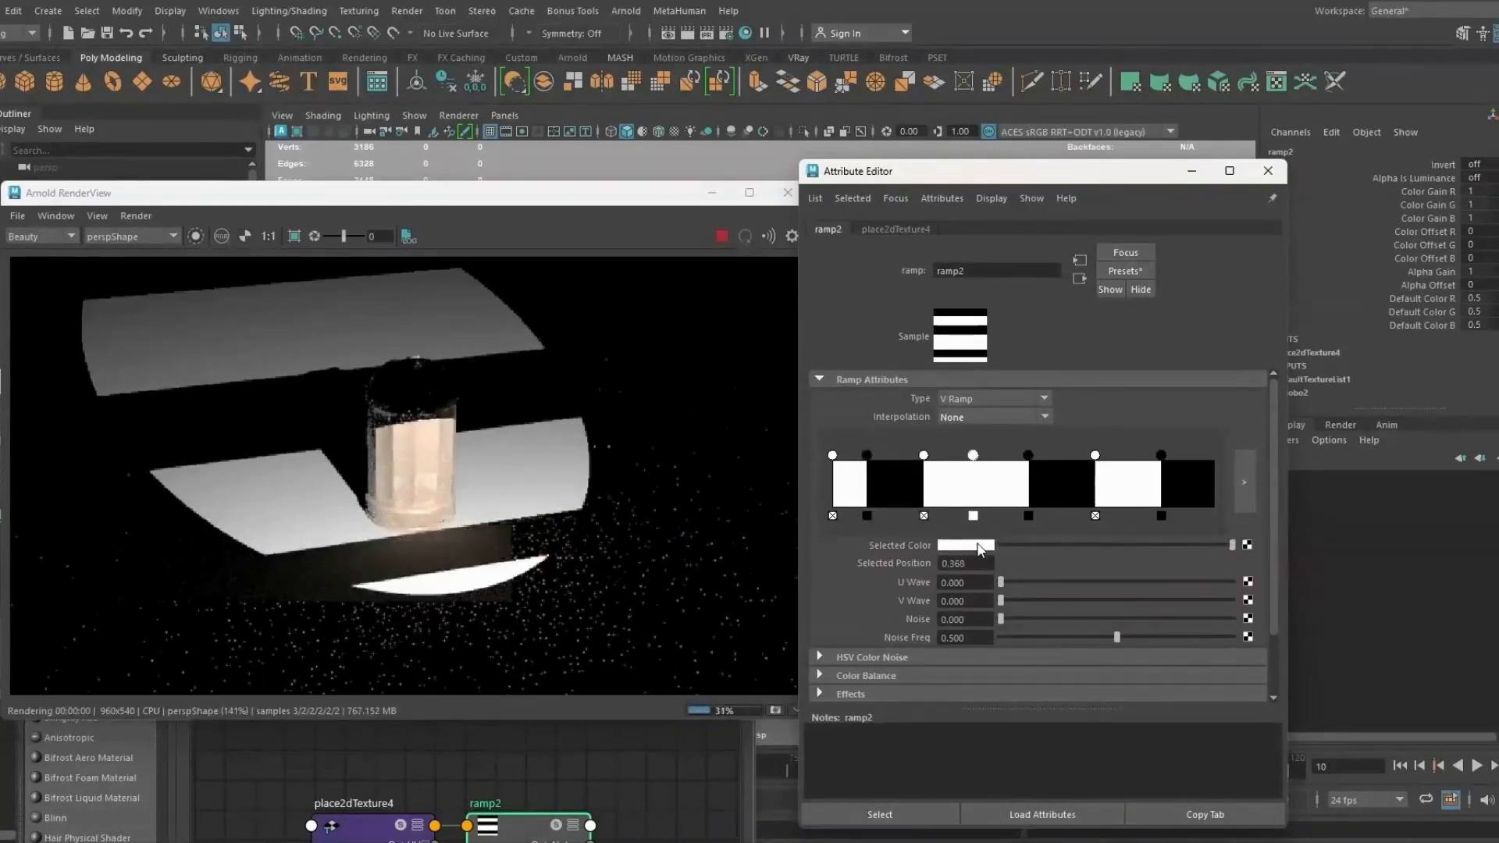
left_click(981, 545)
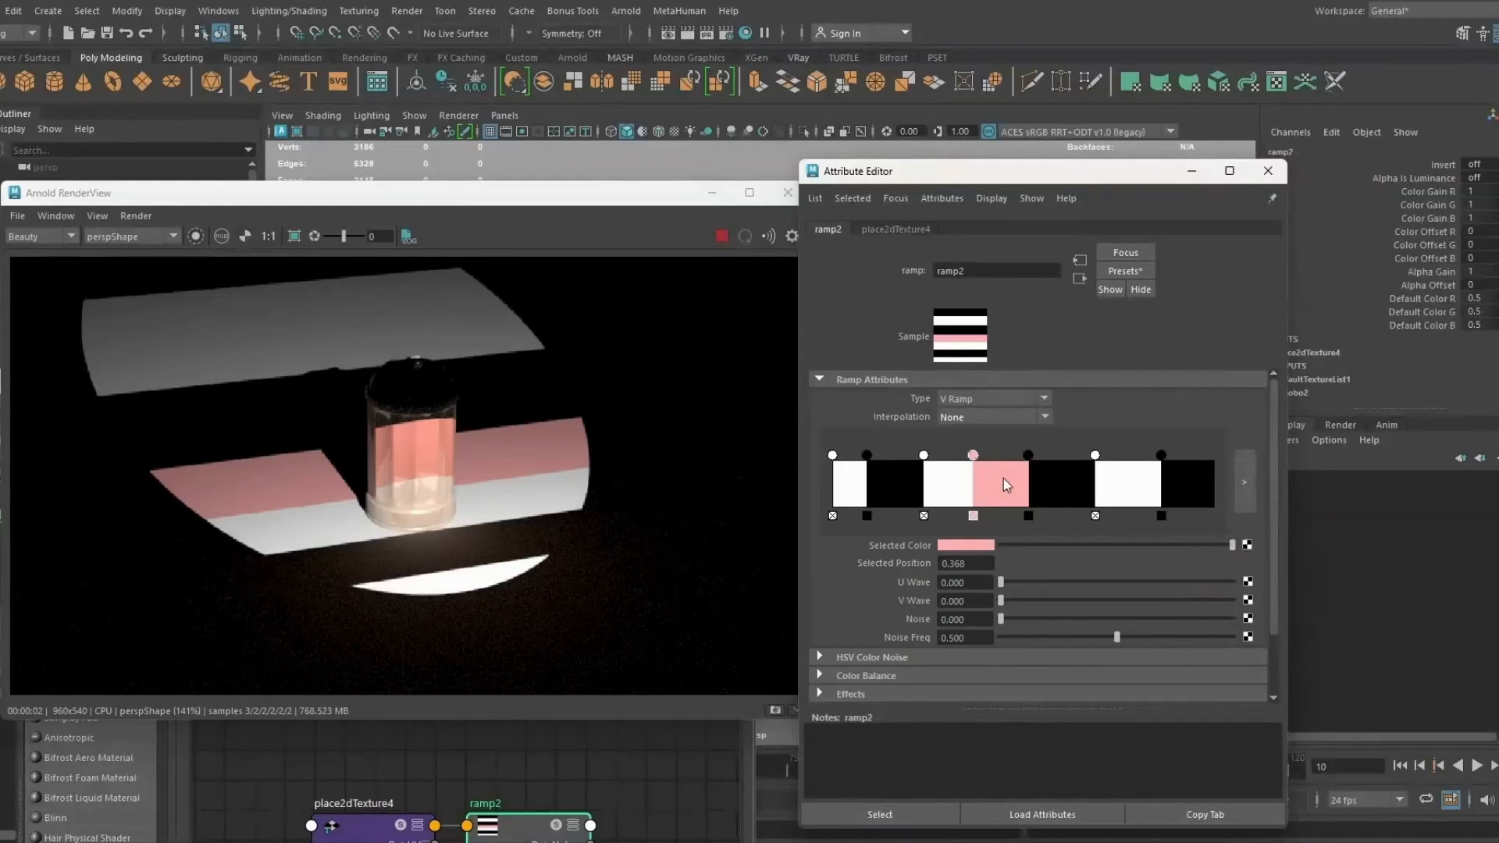
Step: Narrow the ramp's last white band by moving its black end stop, and add a white stop at position 0.917
left_click_drag(1161, 455, 1136, 459)
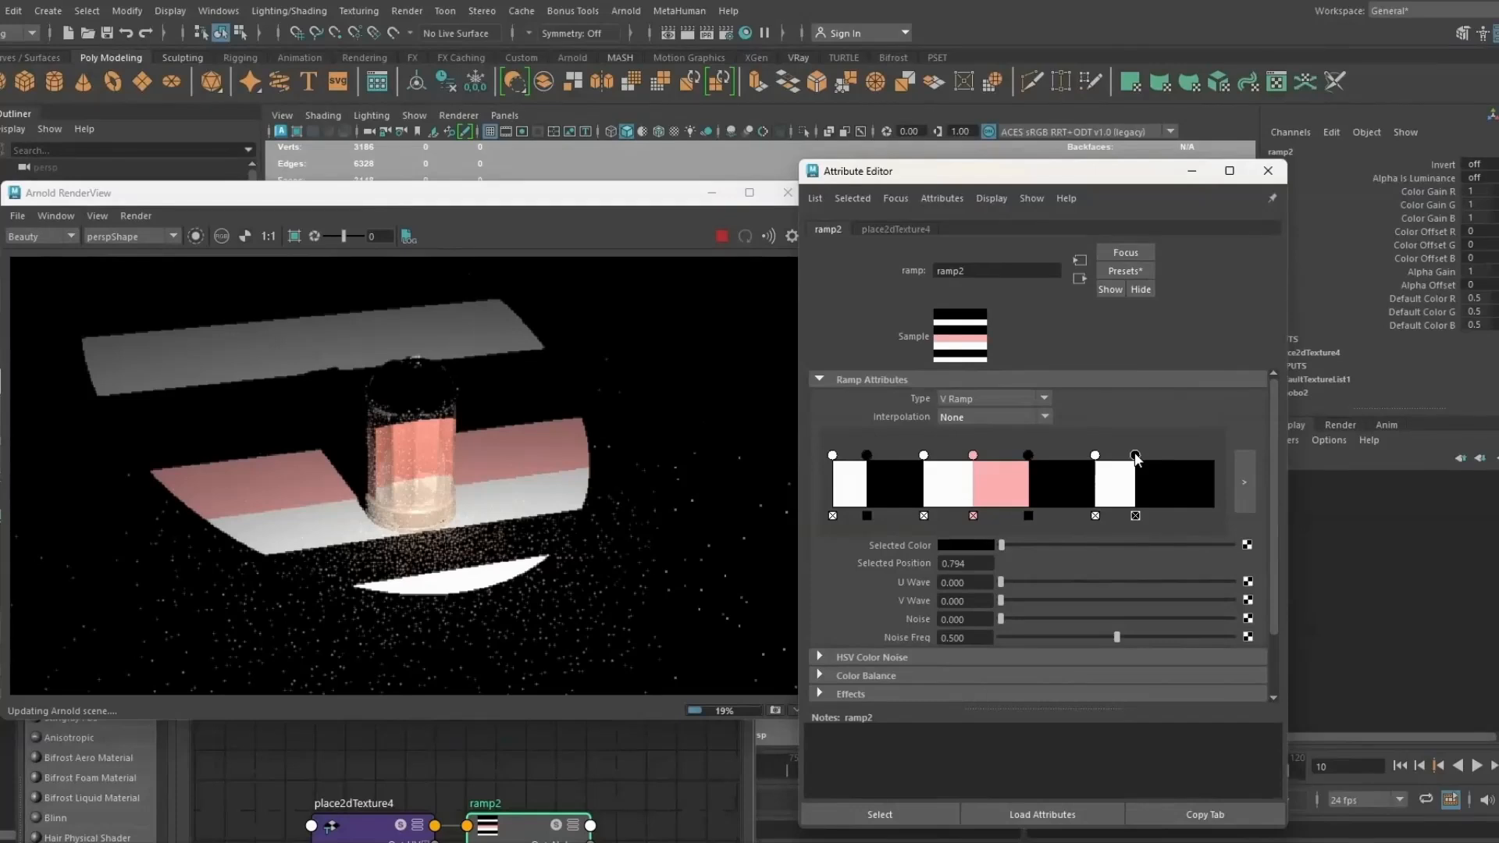
left_click_drag(1136, 459, 1129, 459)
left_click(1182, 484)
left_click_drag(1002, 545, 1233, 545)
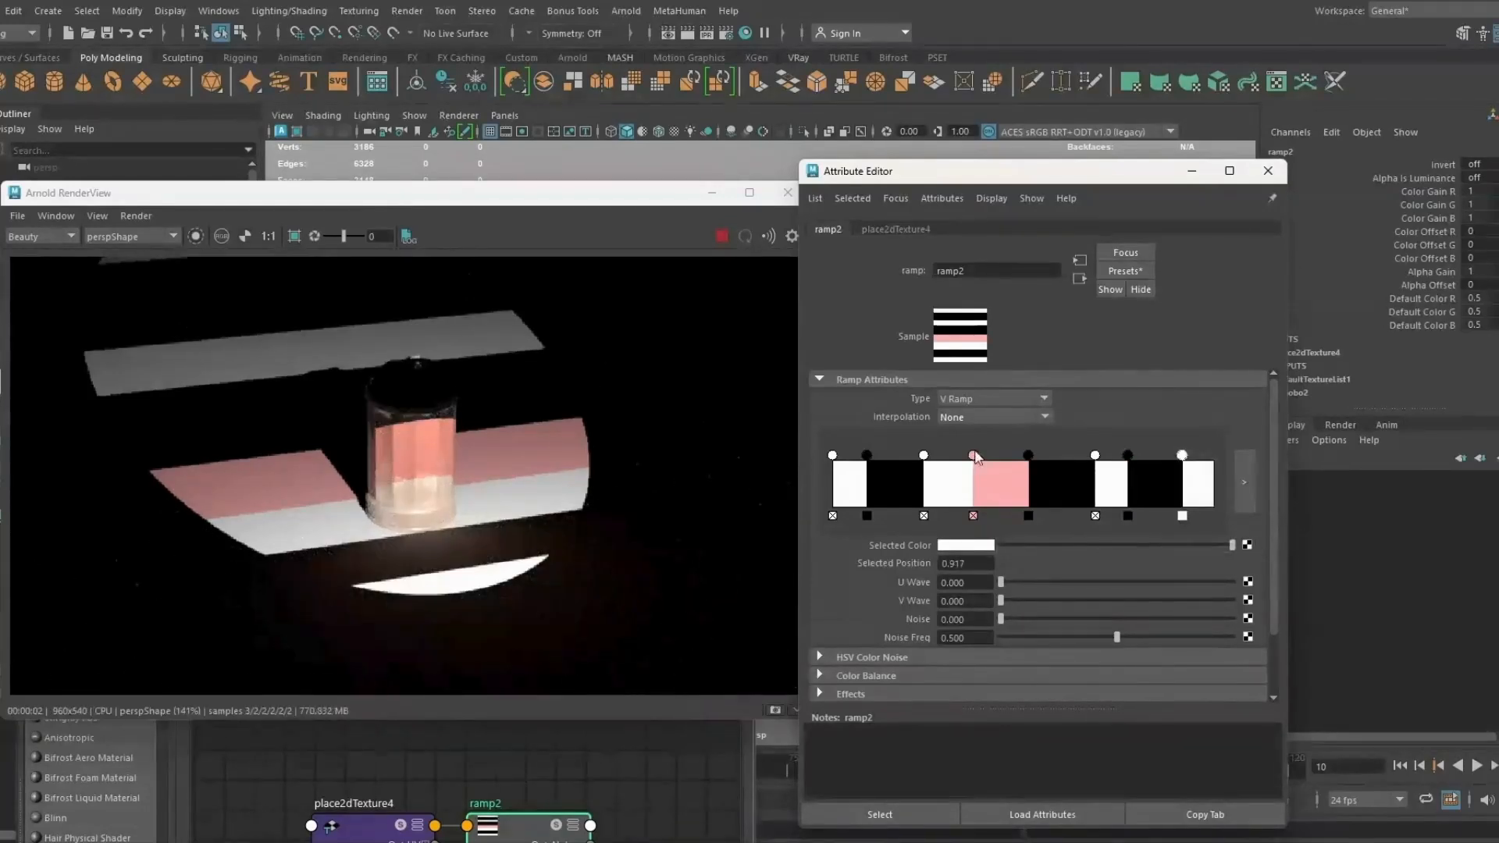
left_click(974, 456)
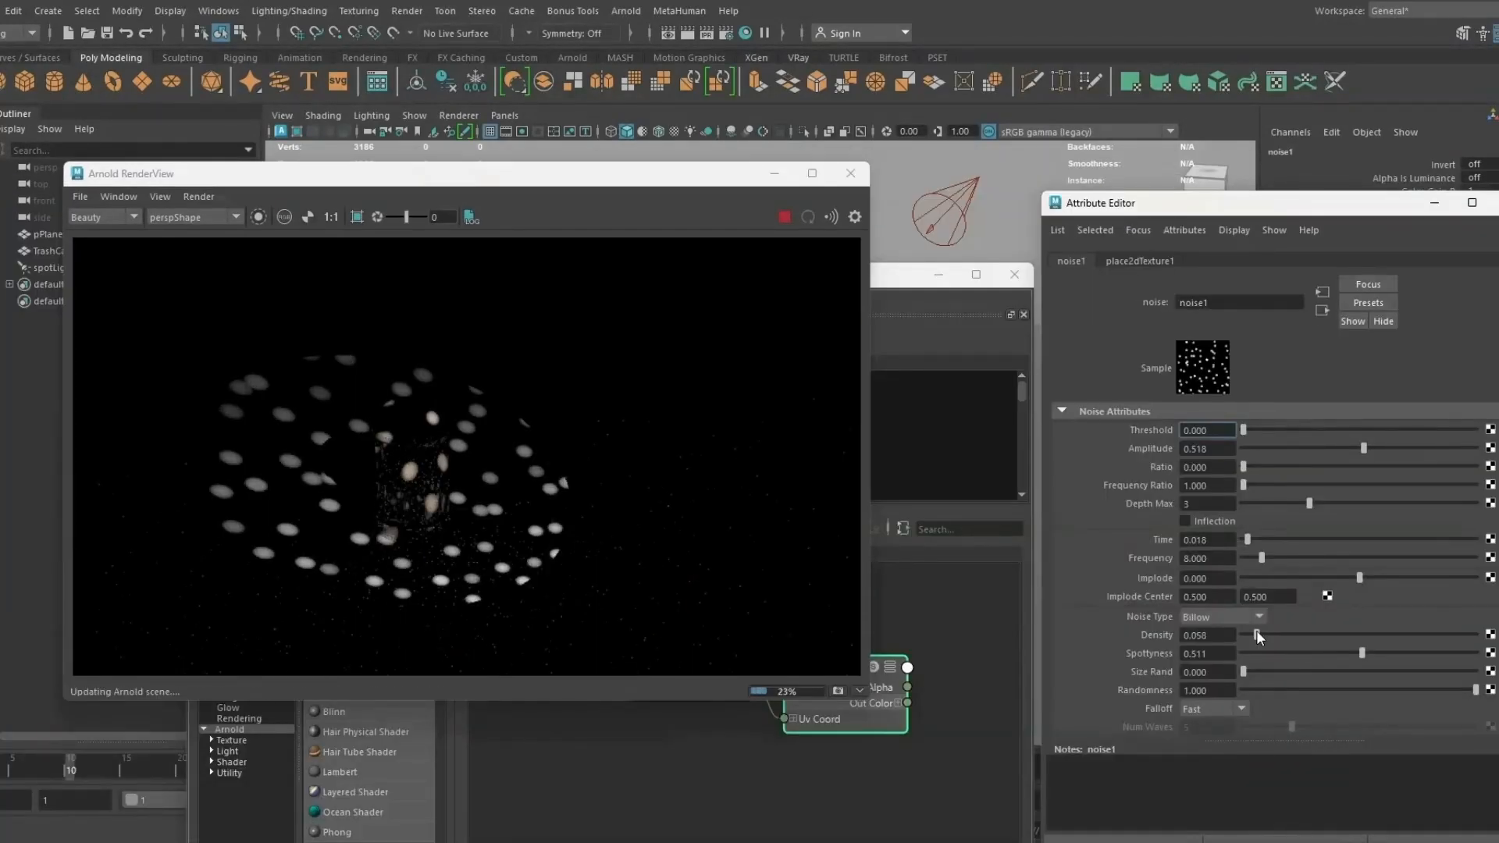
Step: Set the noise1 texture's density to 0.293, spottyness to 0.620 and size randomness to 0.696
left_click_drag(1257, 632, 1310, 631)
scroll(397, 495, "up", 3)
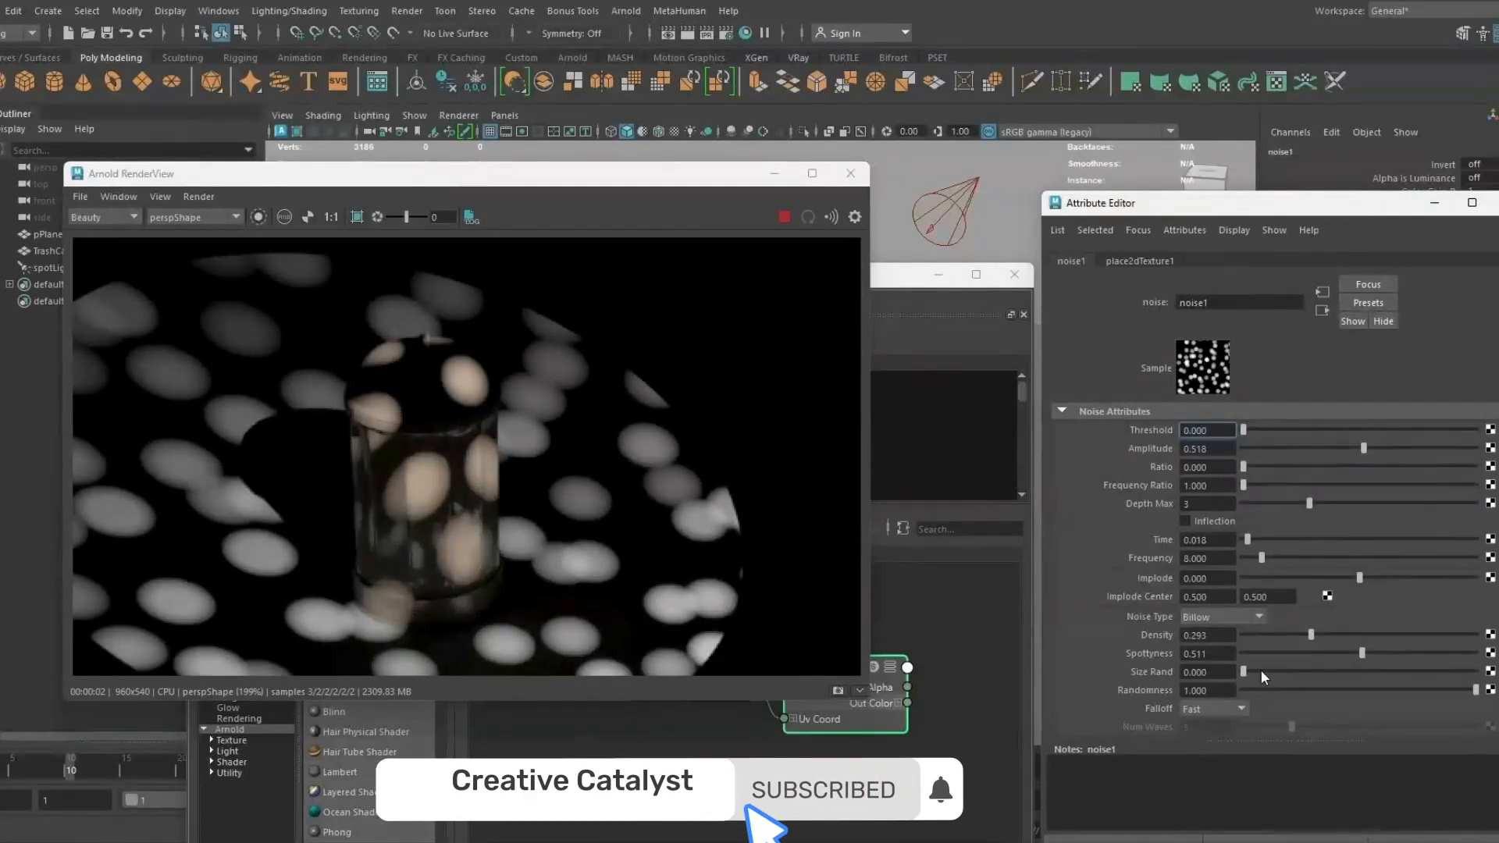
left_click_drag(1262, 672, 1388, 653)
Step: Select the spotlight and raise the density of its aiGobo1 light filter
left_click(960, 200)
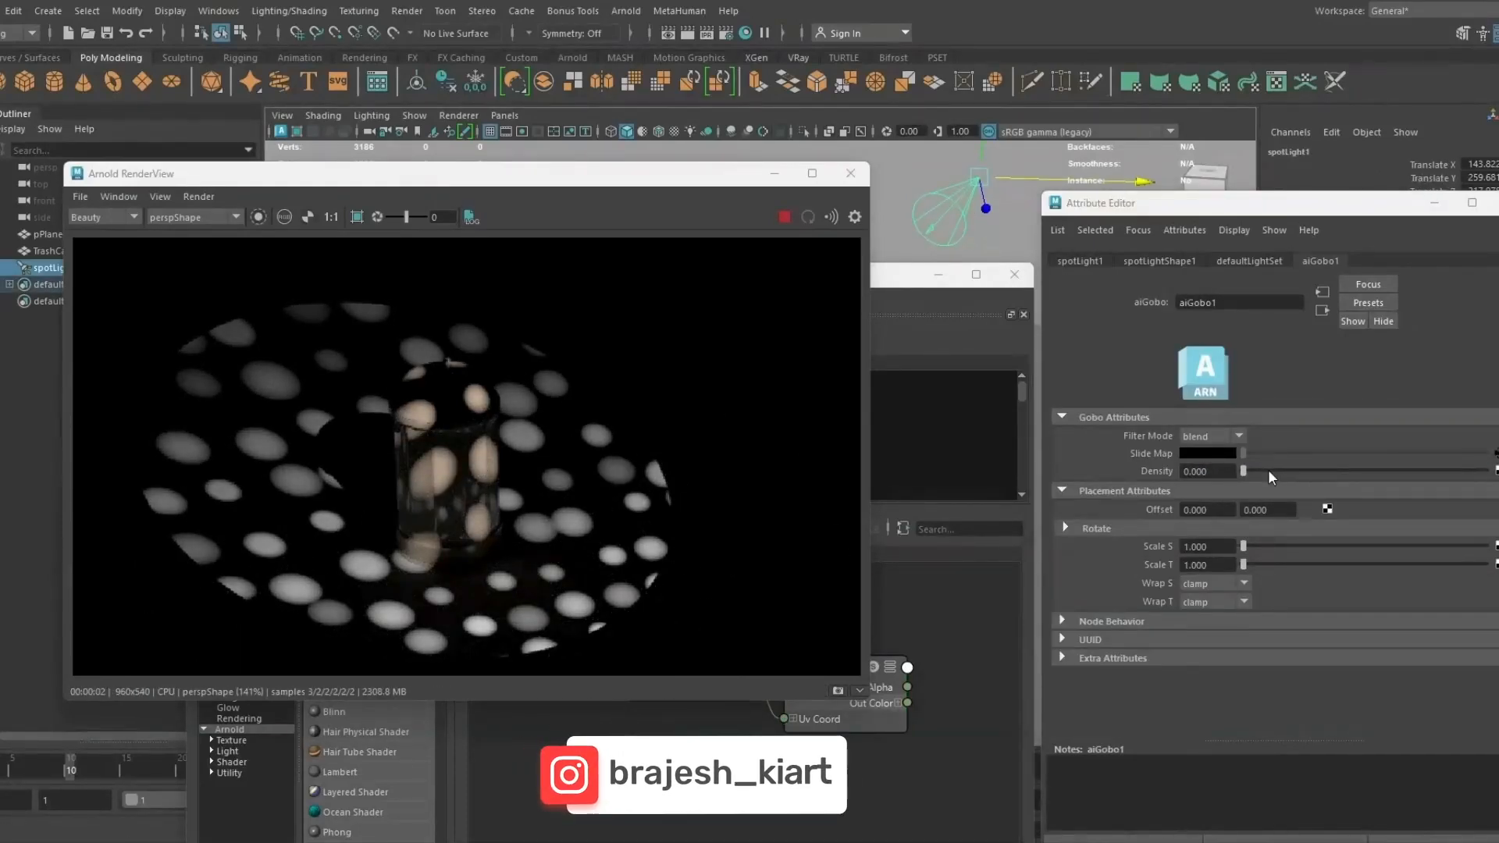
left_click_drag(1269, 470, 1349, 470)
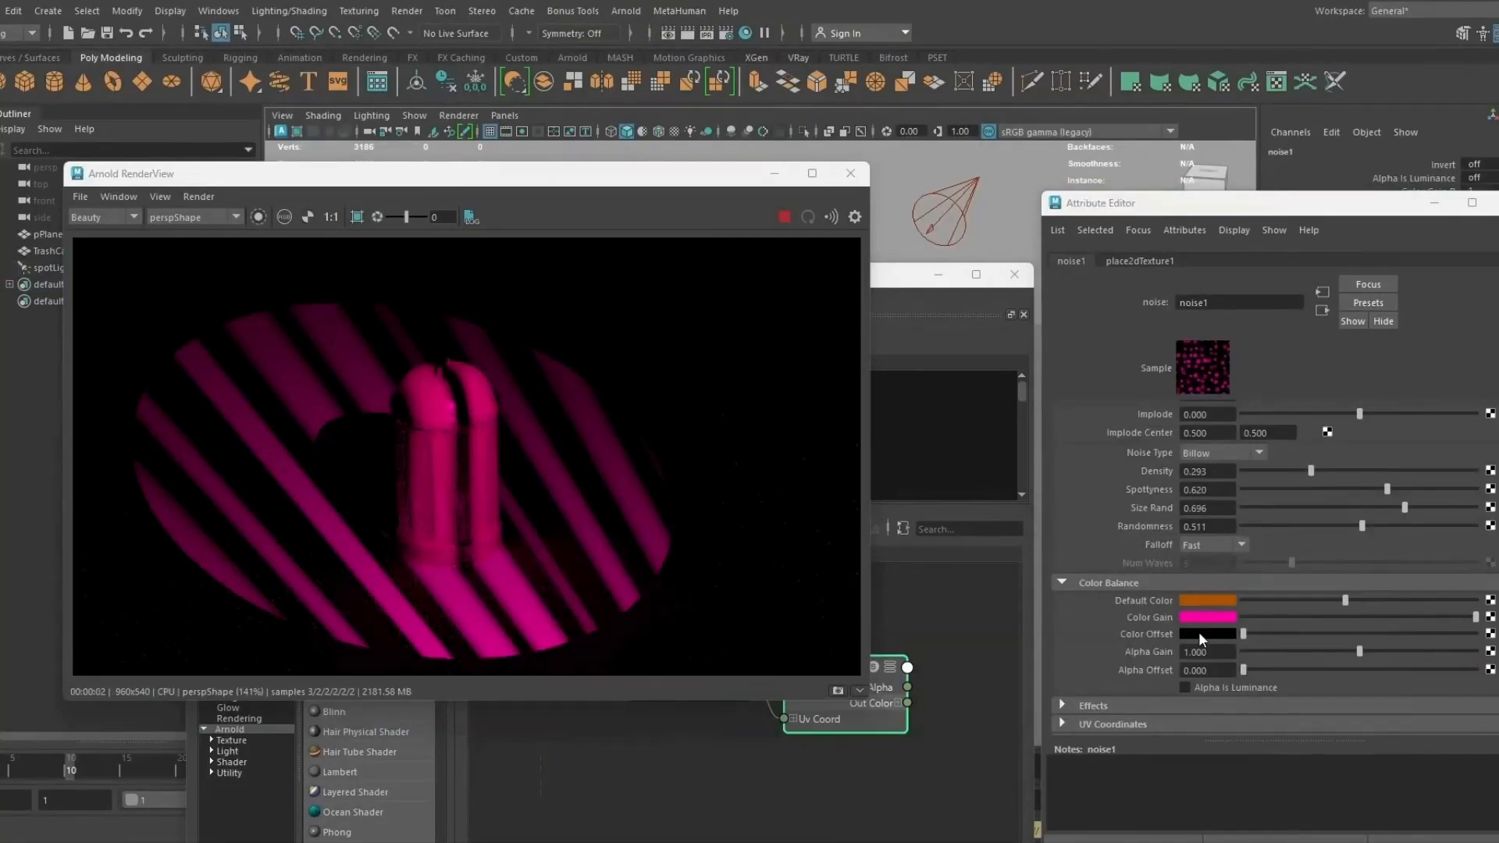
Step: Set the noise1 texture's color offset to blue with hue 211.47, saturation 1.000 and value 0.762
left_click(1200, 632)
left_click(660, 462)
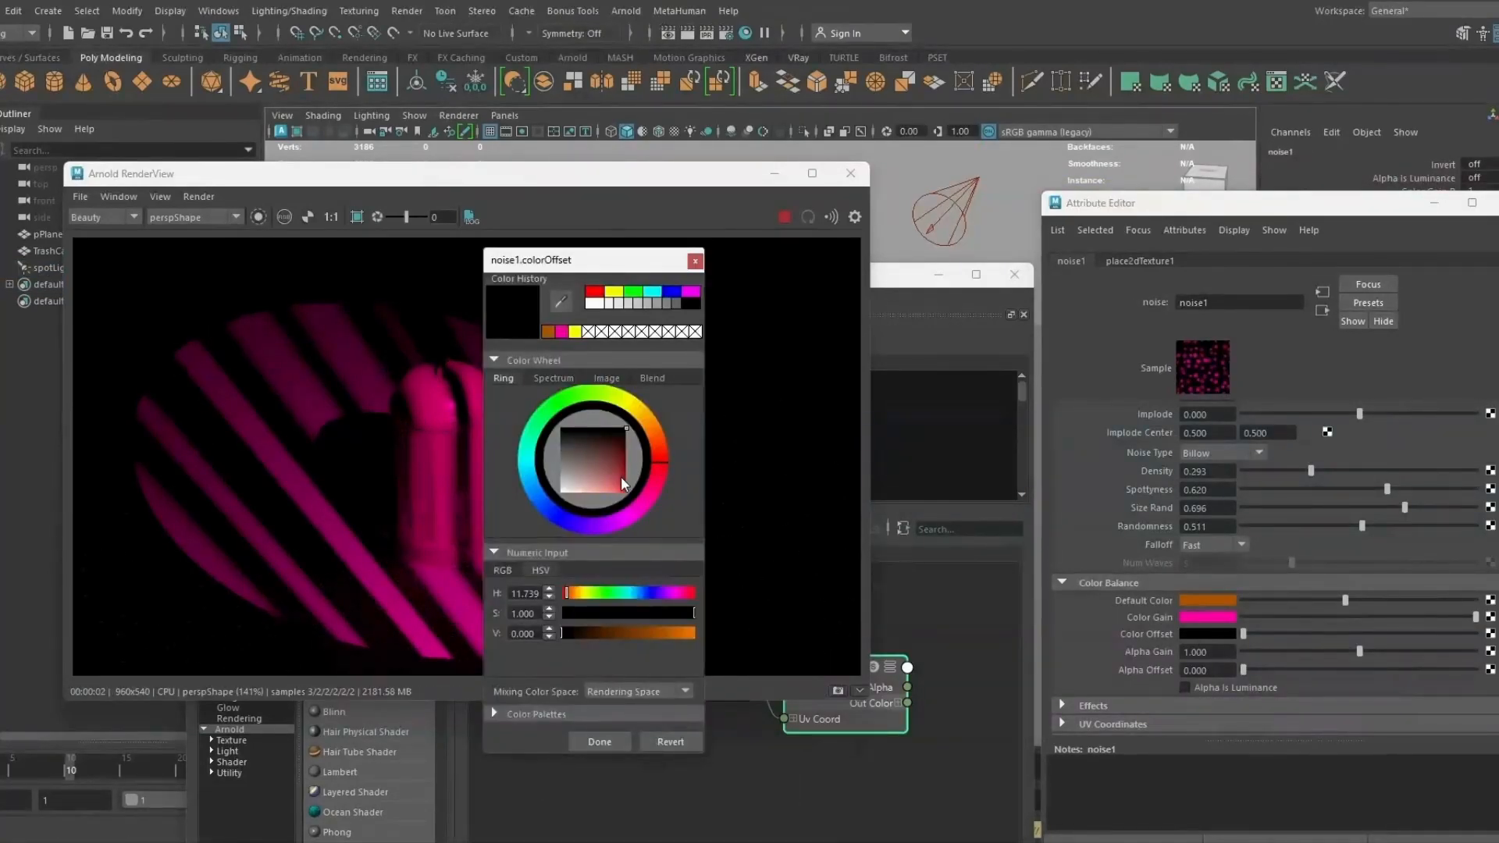
left_click_drag(620, 477, 609, 485)
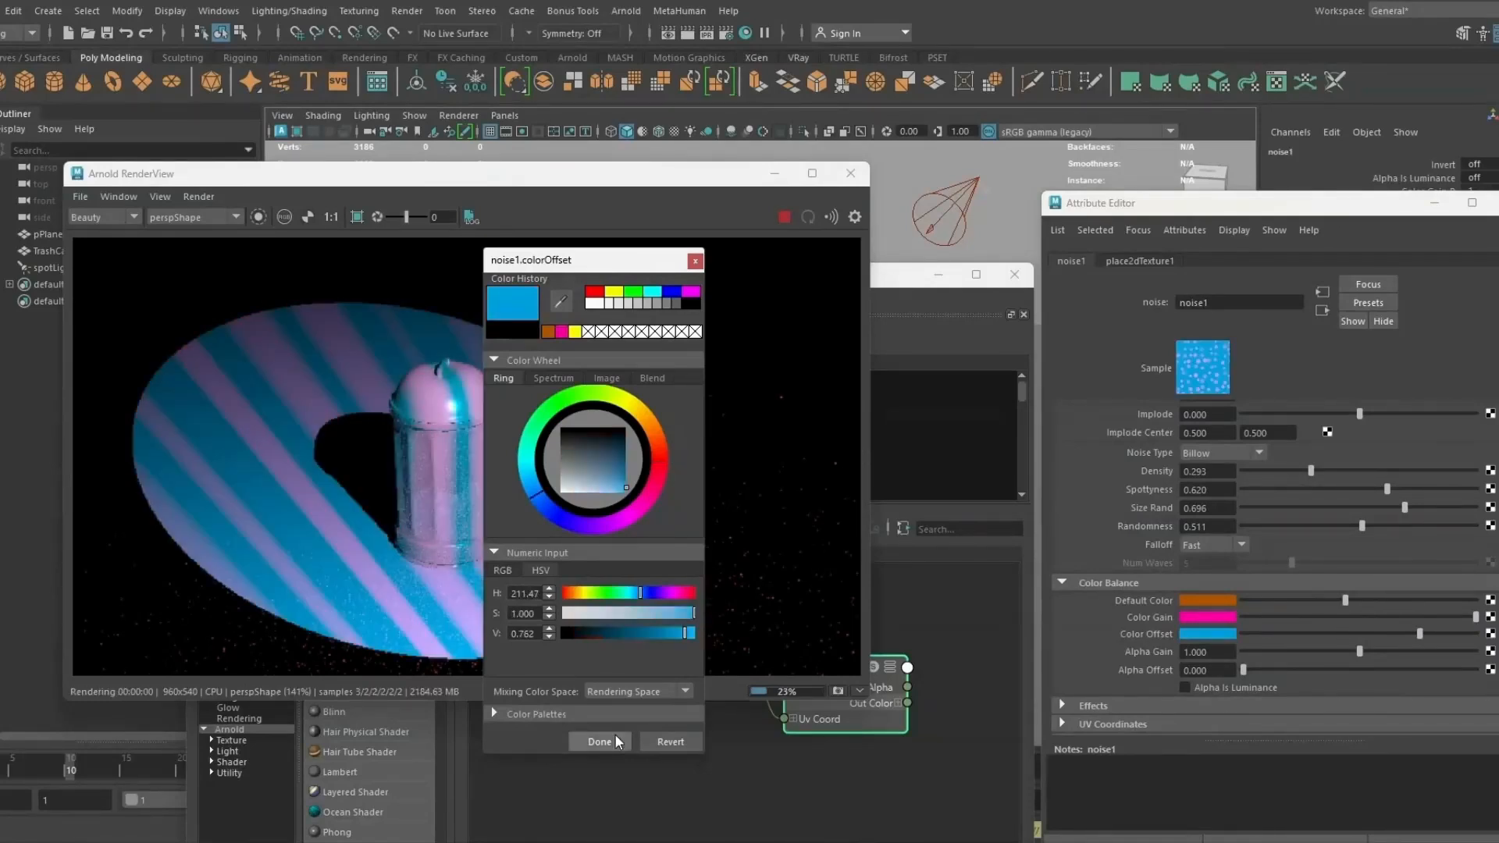
left_click(614, 740)
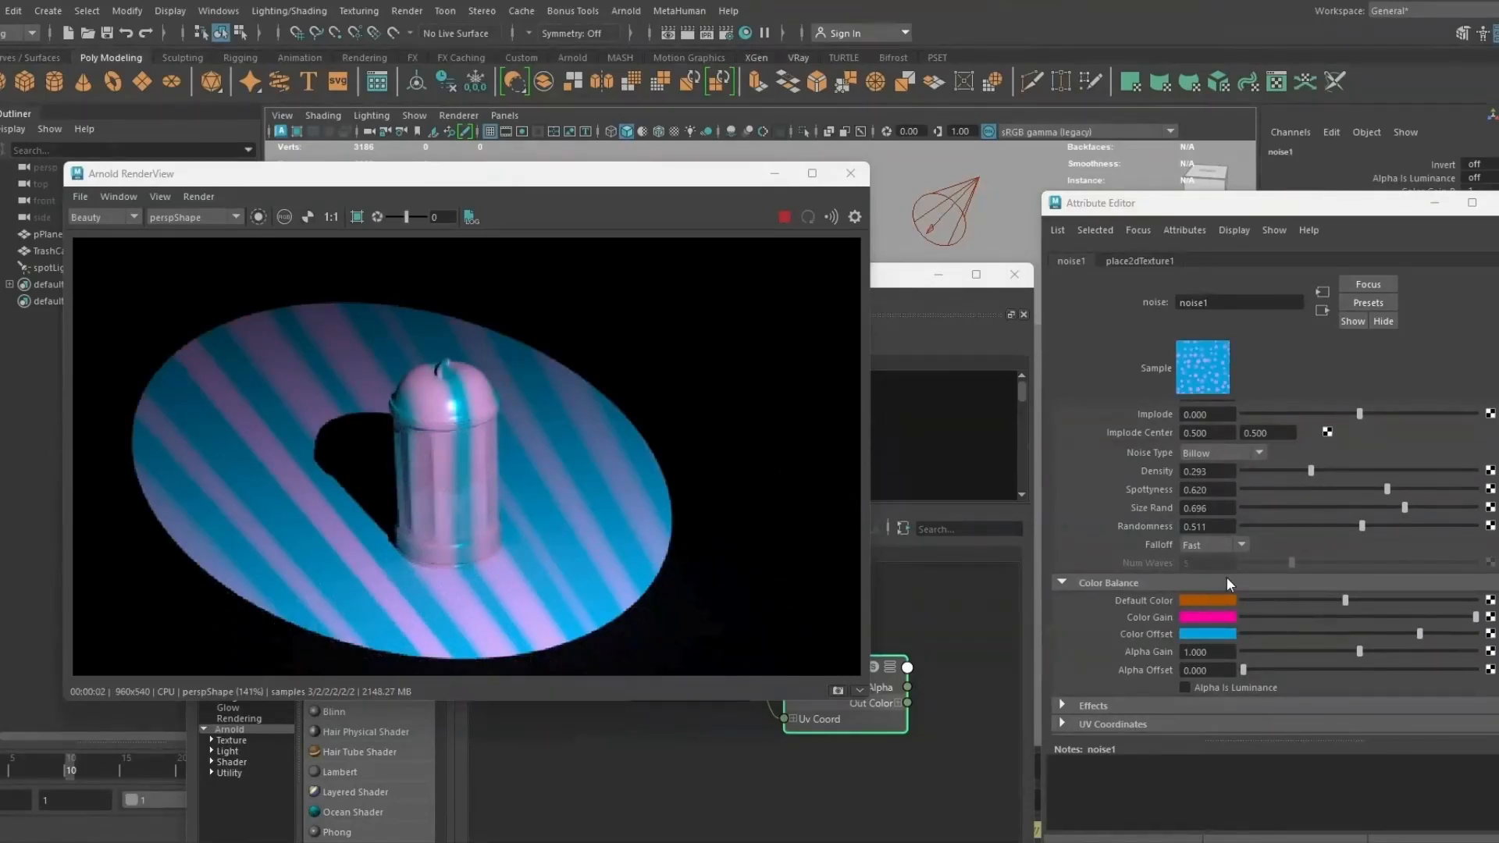
left_click_drag(1267, 603, 1184, 616)
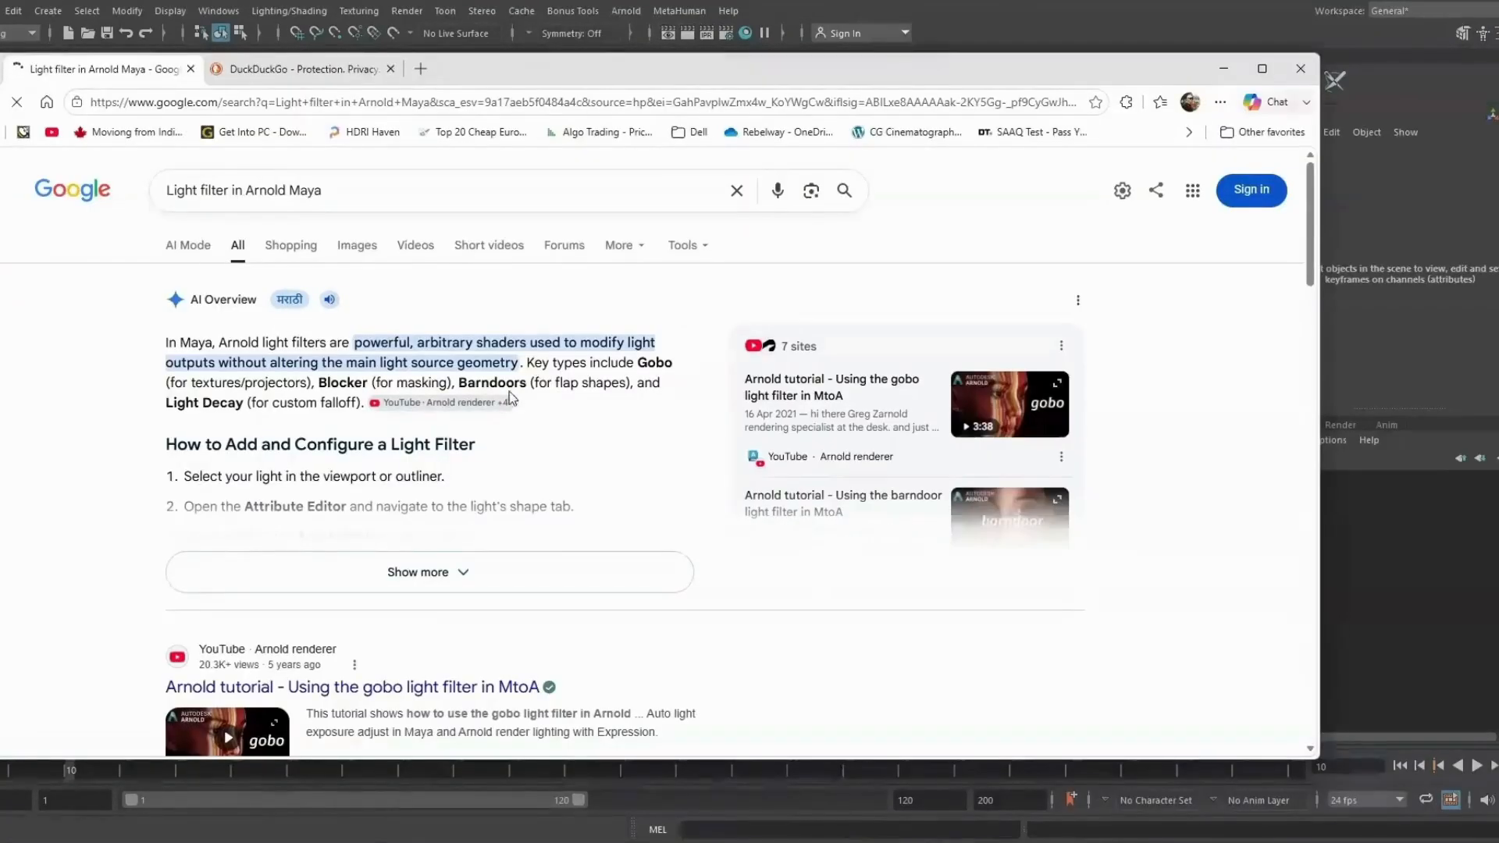
Step: Browse the web image results for "Light filter in Arnold Maya" and switch back to Maya
left_click(367, 245)
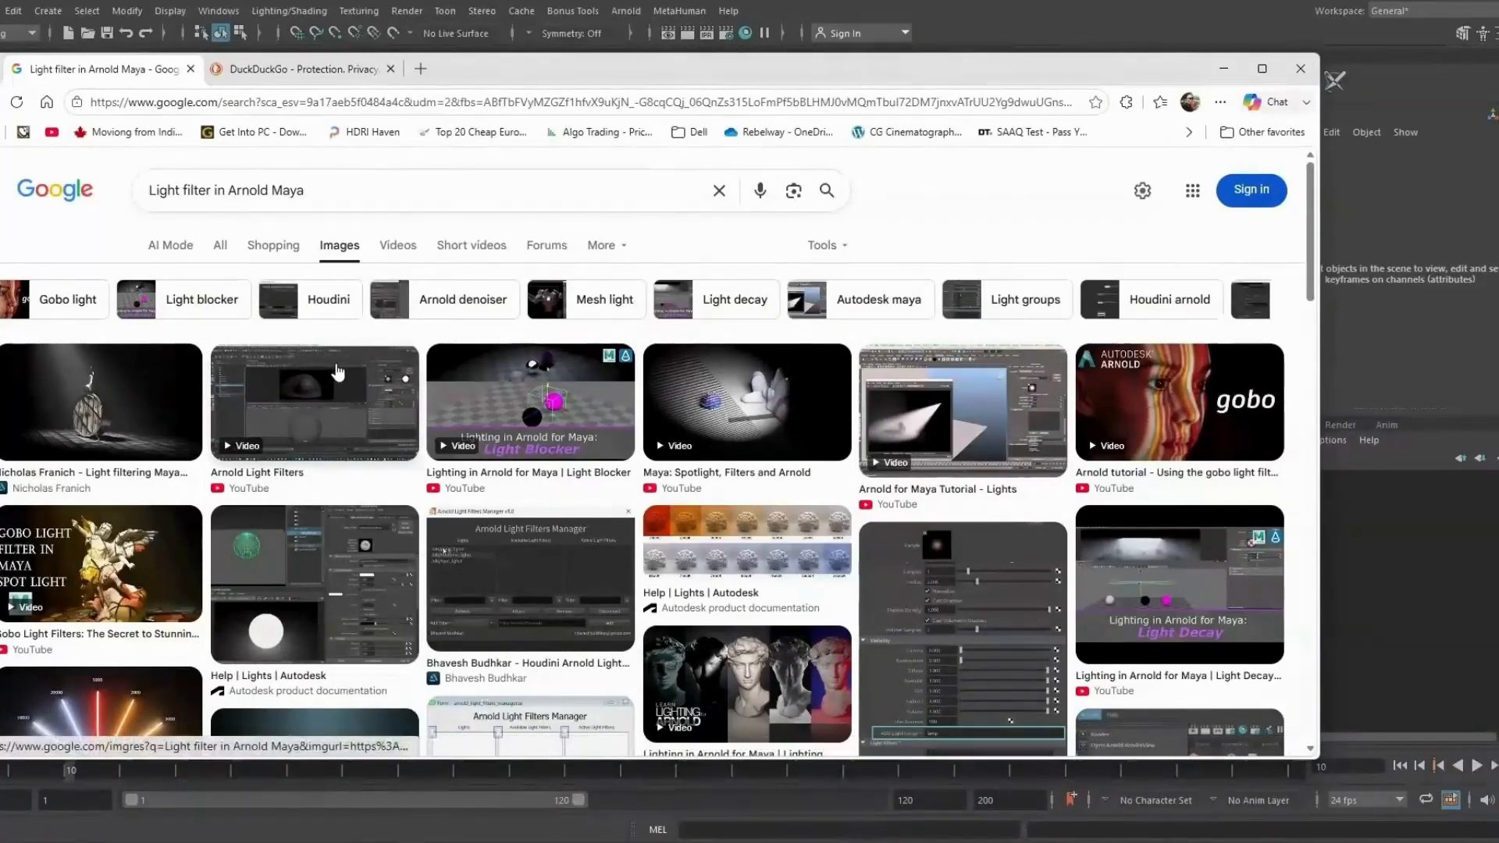
scroll(341, 374, "down", 3)
scroll(344, 375, "down", 10)
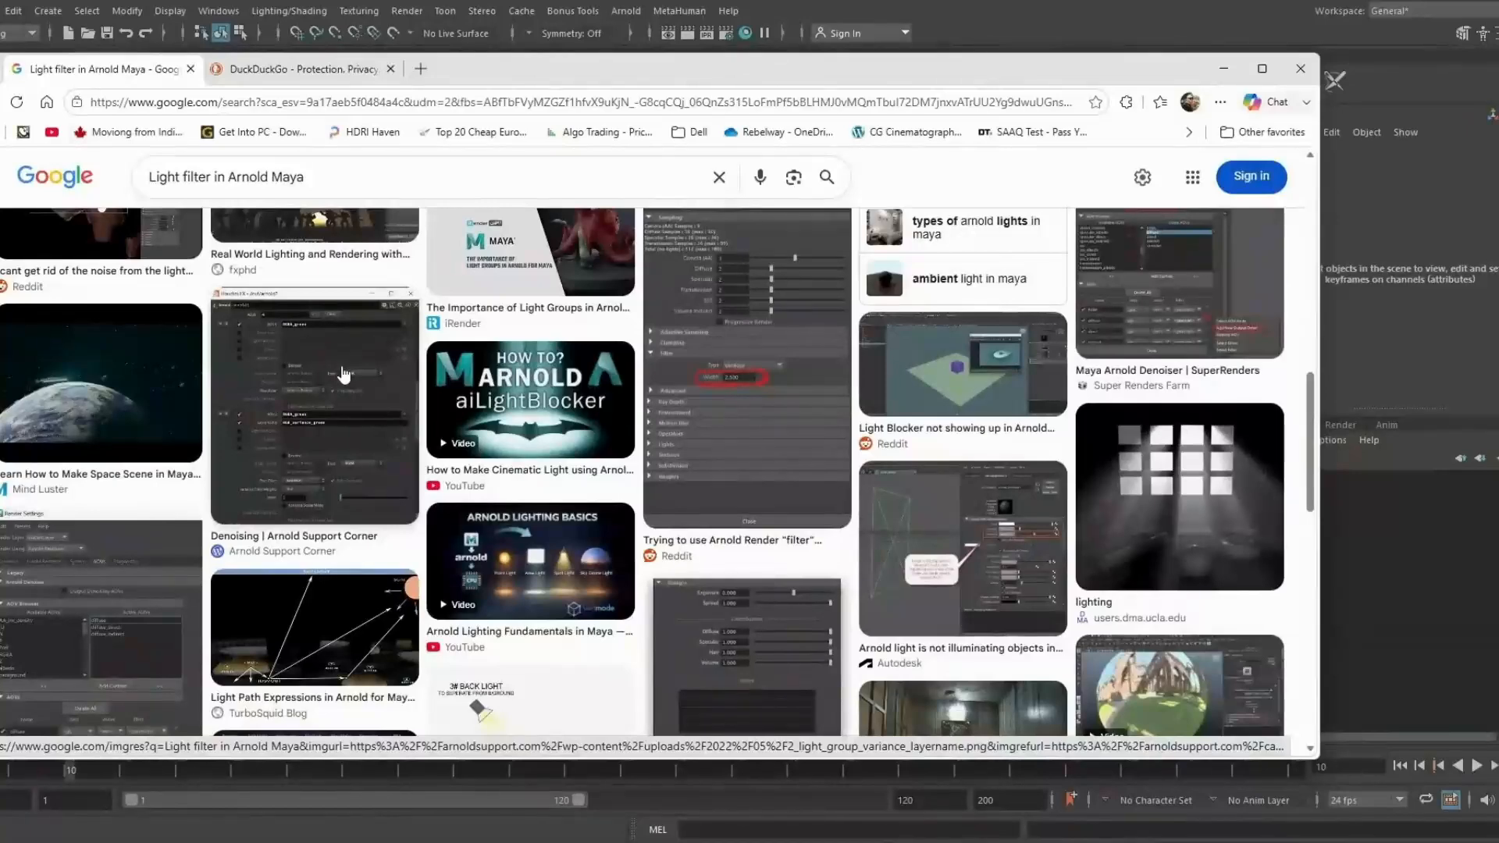
scroll(342, 374, "down", 1)
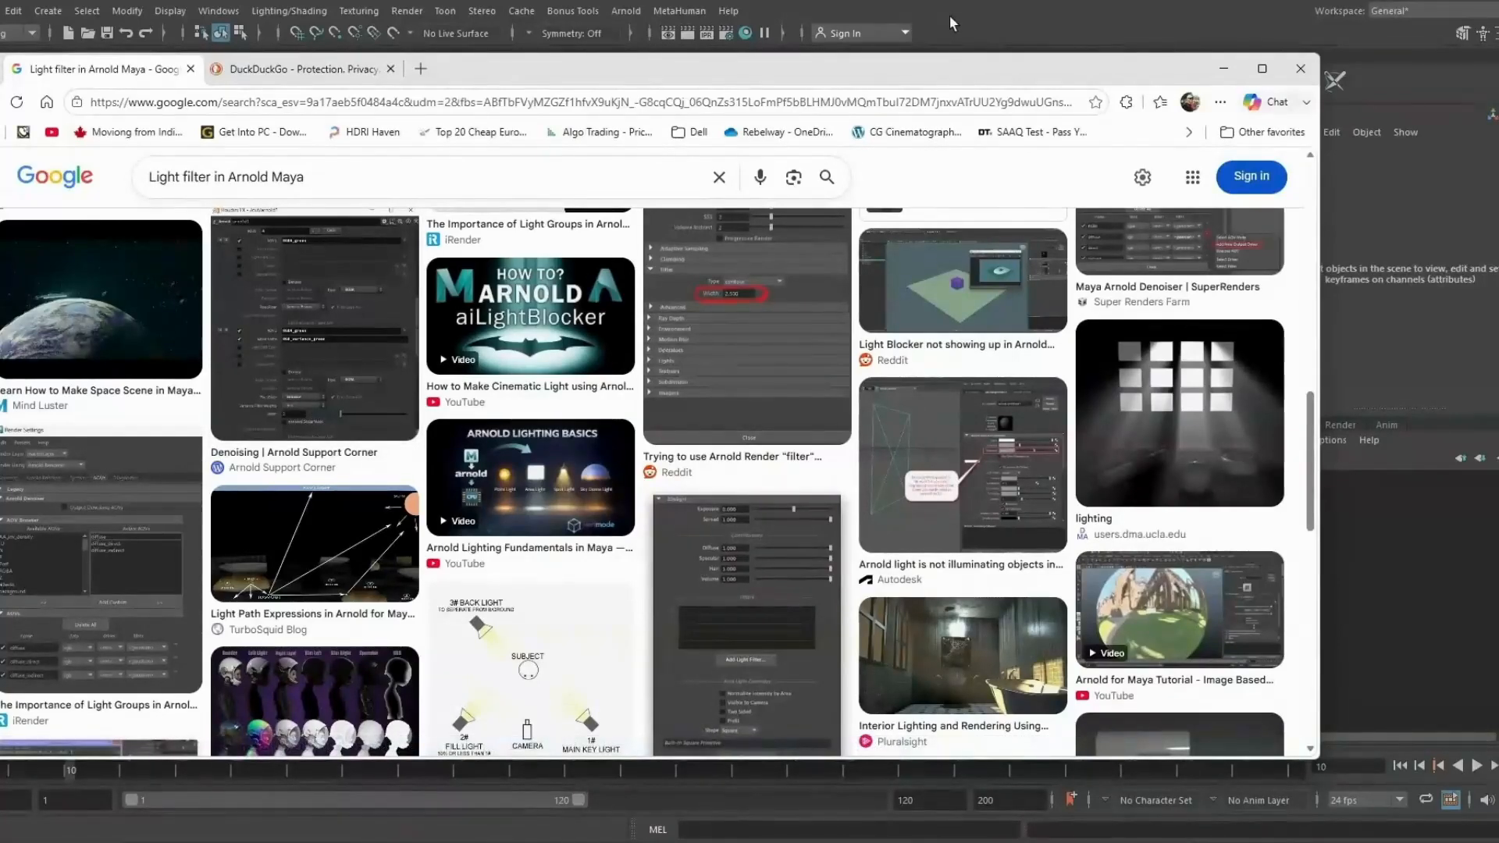
scroll(710, 442, "up", 12)
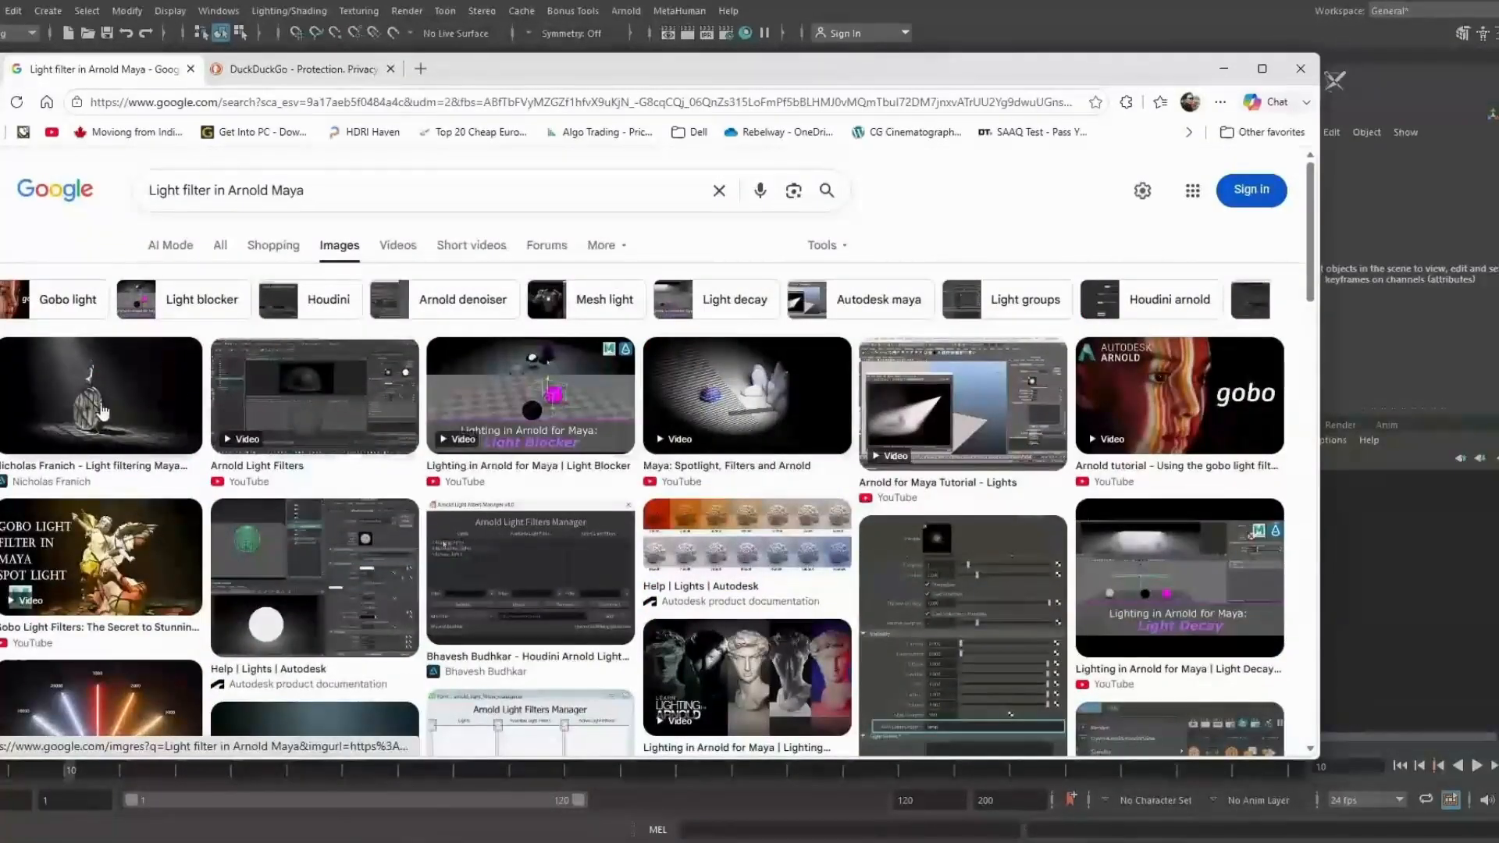
left_click(1052, 29)
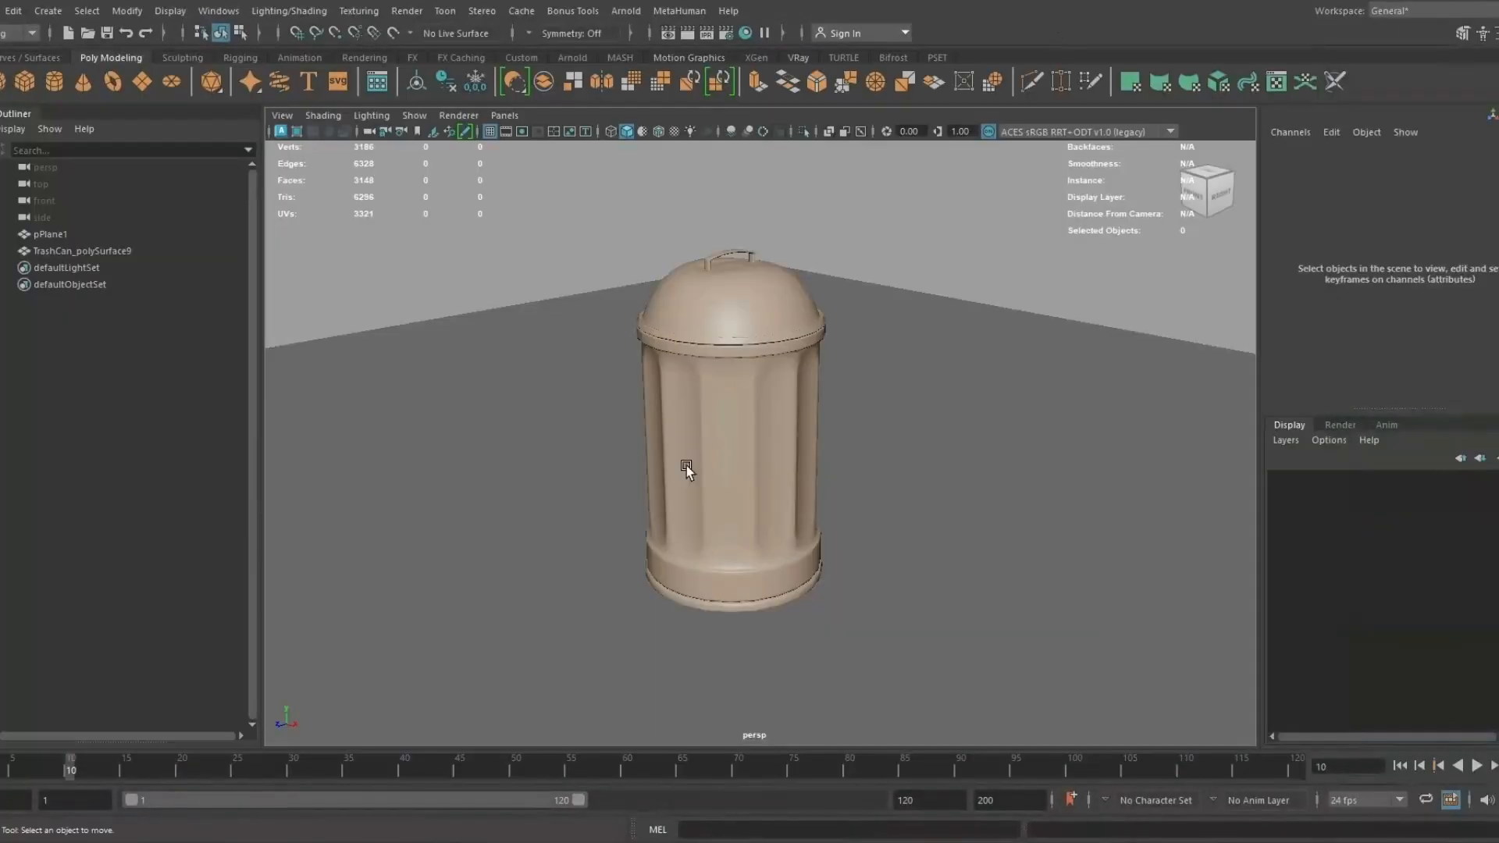
Step: Add an Arnold area light beside the trash can at about X 63, Y 54, scaled uniformly to about 28
left_click(733, 40)
left_click(625, 11)
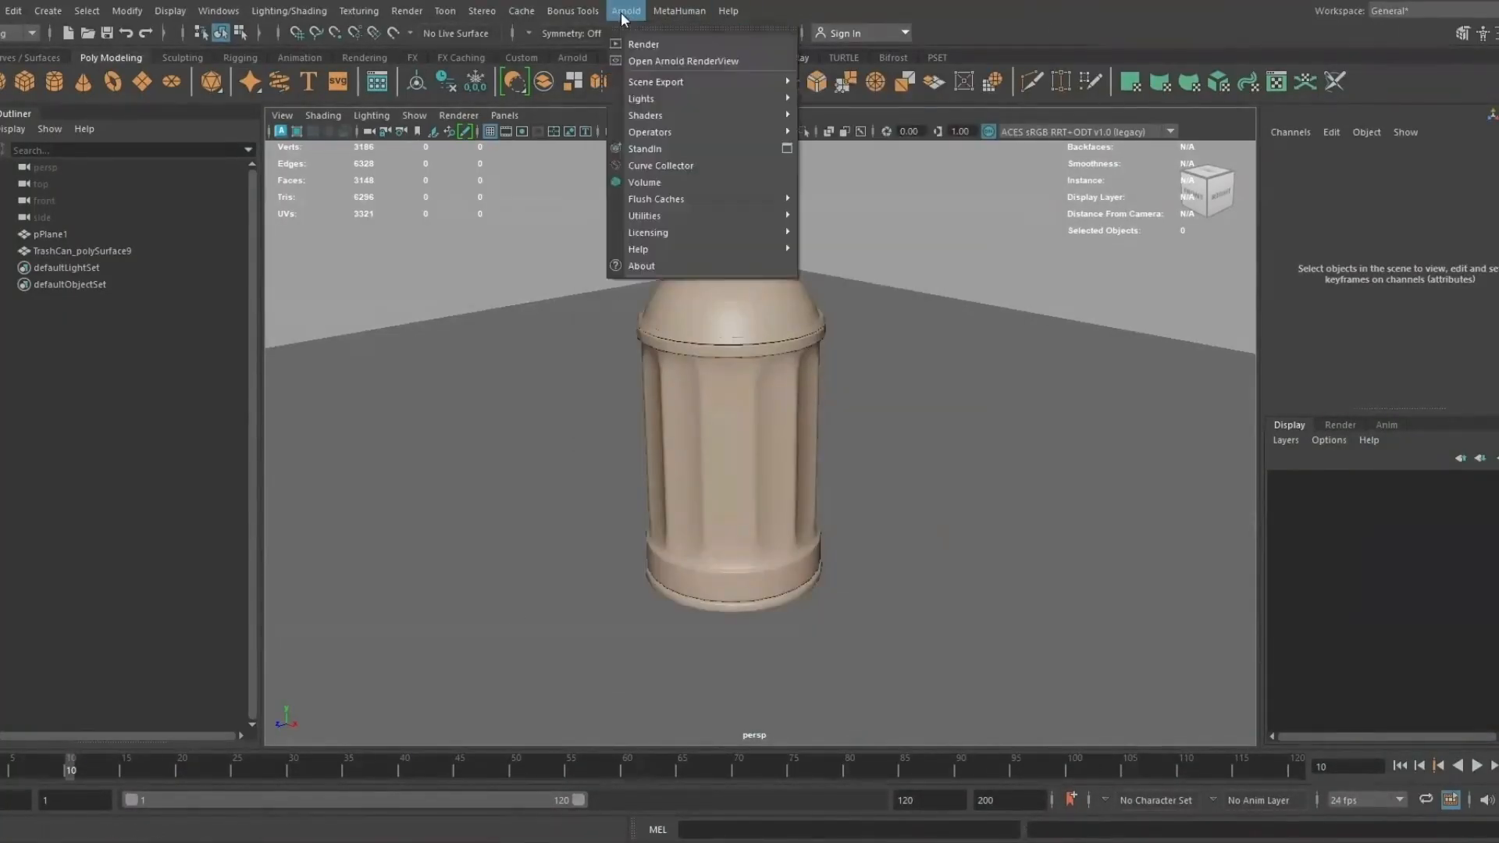
mouse_move(645, 98)
left_click(855, 95)
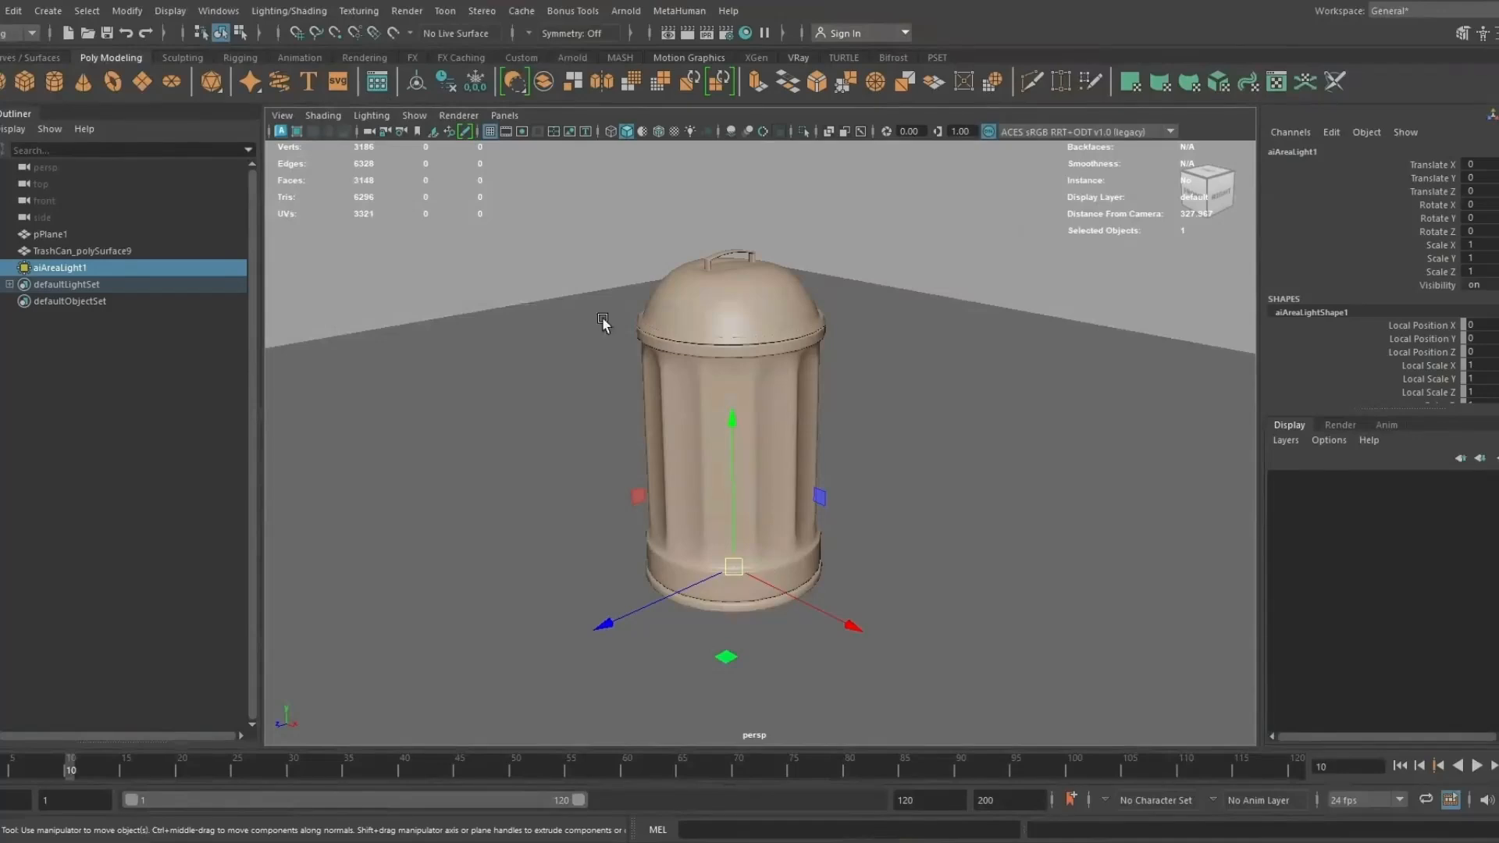
left_click_drag(853, 625, 1045, 656)
left_click_drag(880, 495, 905, 308)
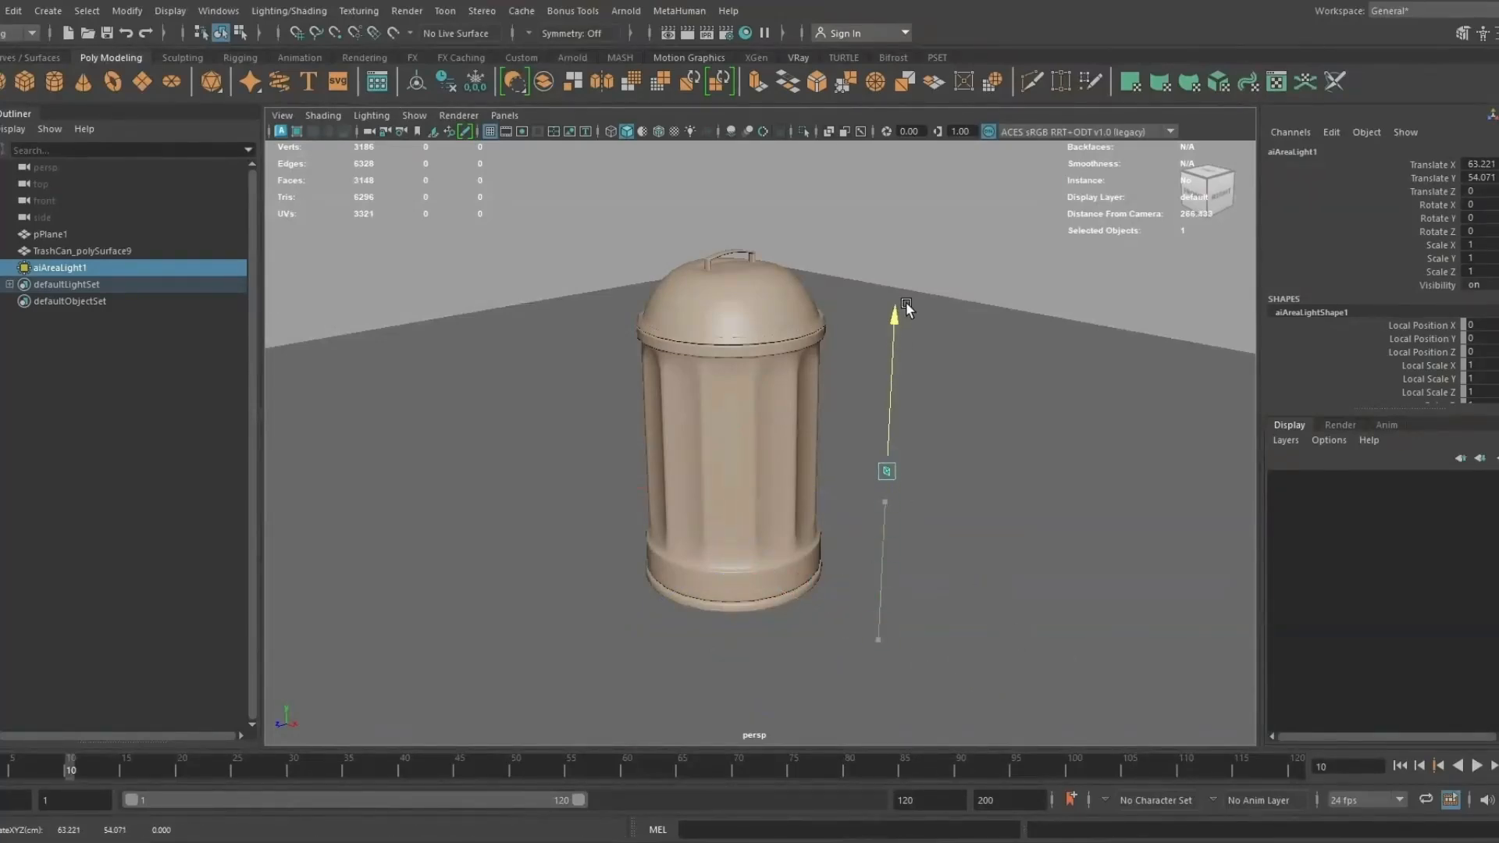
key("r")
left_click_drag(886, 471, 1008, 469)
Step: Create a new camera and look through it in the viewport
left_click(47, 11)
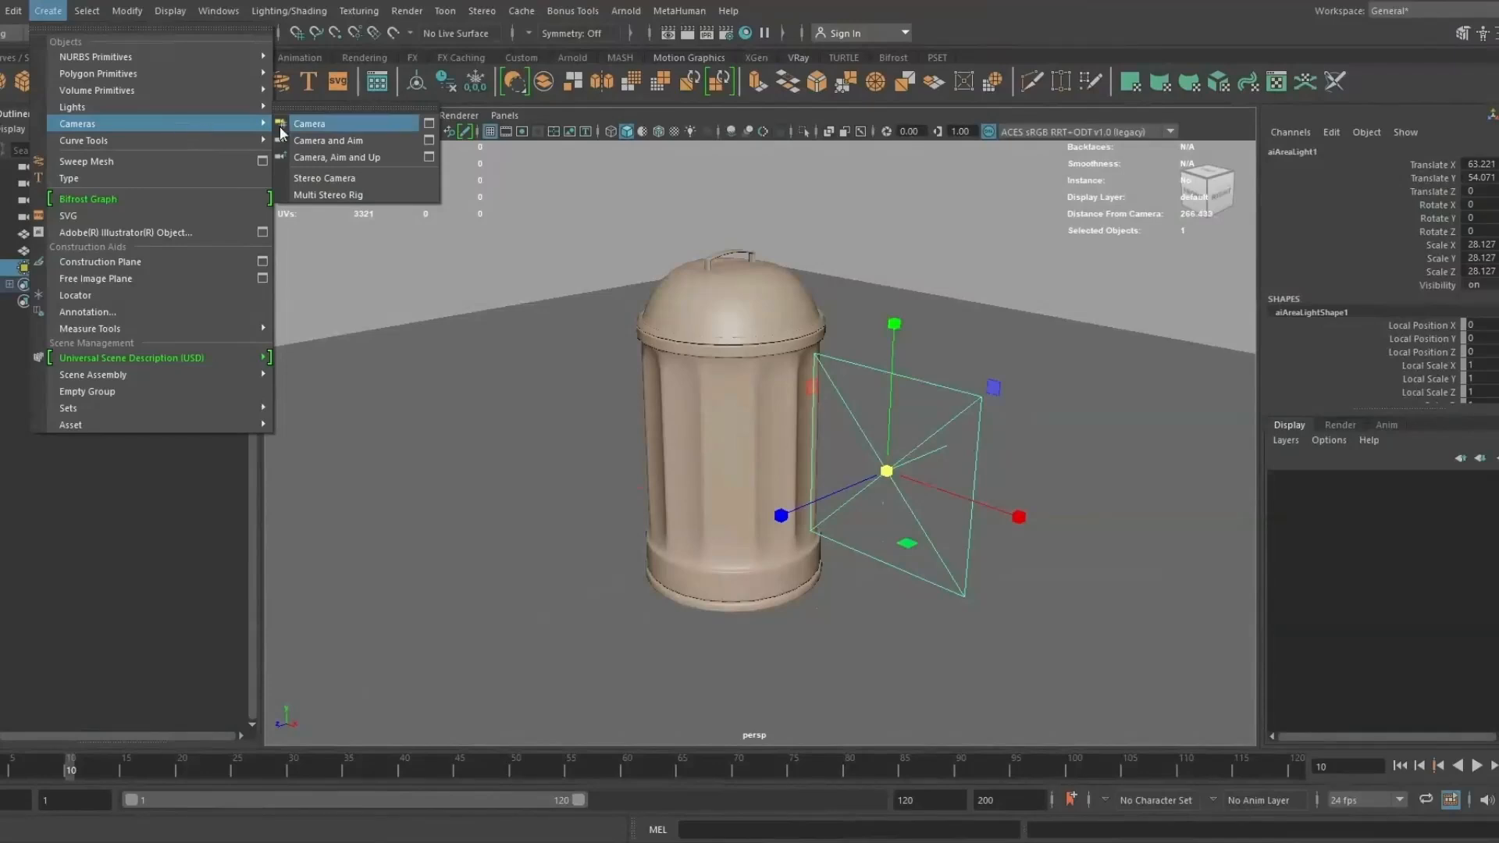
left_click(325, 125)
left_click(504, 115)
mouse_move(573, 130)
left_click(734, 131)
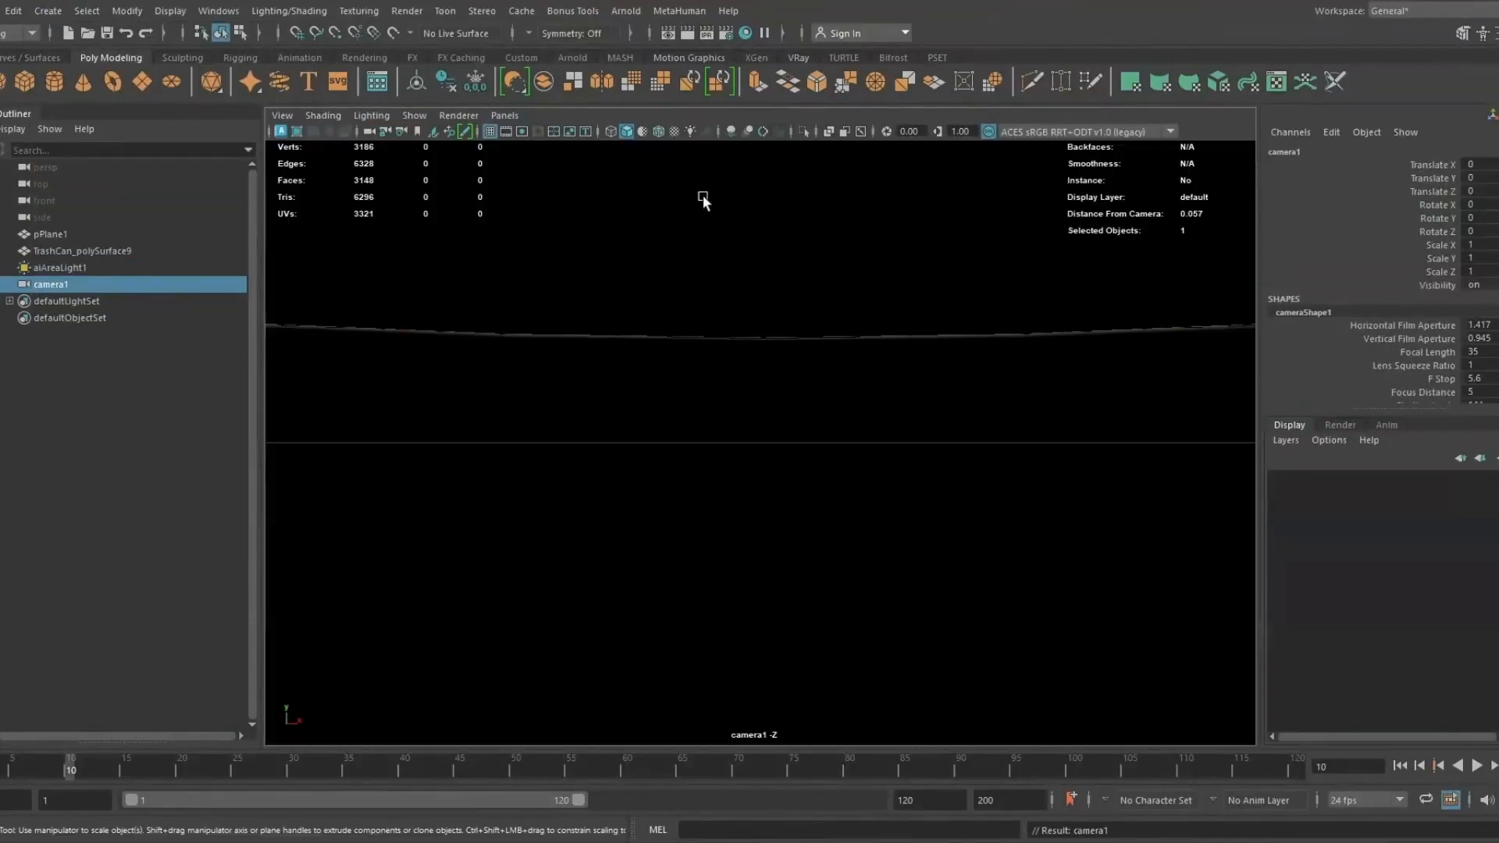
Step: Frame the trash can from above through the new camera with the resolution gate displayed
right_click_drag(703, 195, 453, 328, "alt")
left_click_drag(812, 367, 798, 496, "alt")
right_click_drag(798, 496, 679, 438, "alt")
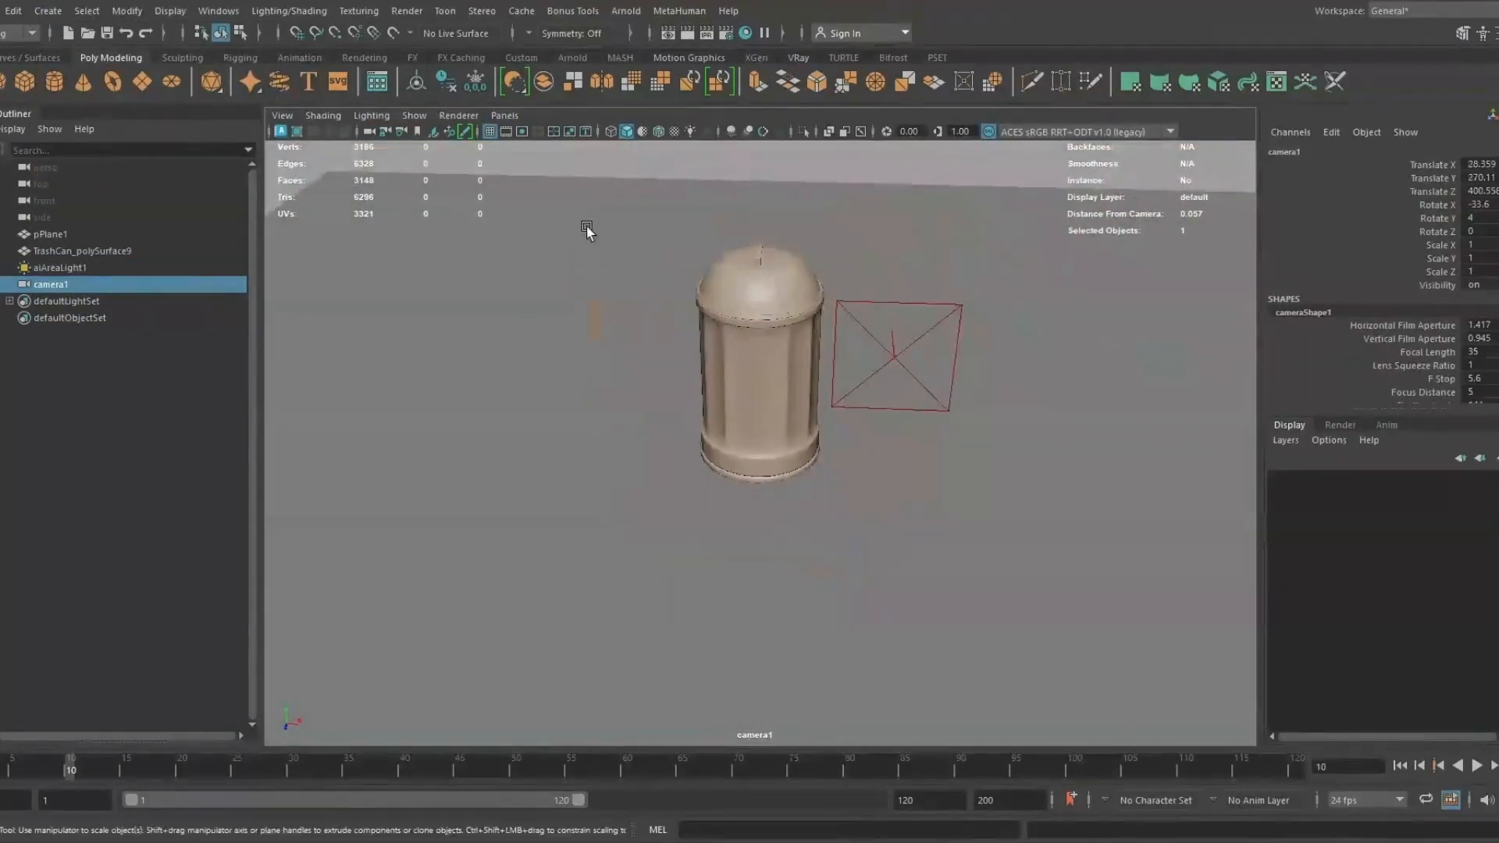
left_click(524, 126)
left_click_drag(826, 325, 776, 325, "alt")
right_click_drag(776, 325, 785, 332, "alt")
middle_click_drag(785, 332, 789, 341, "alt")
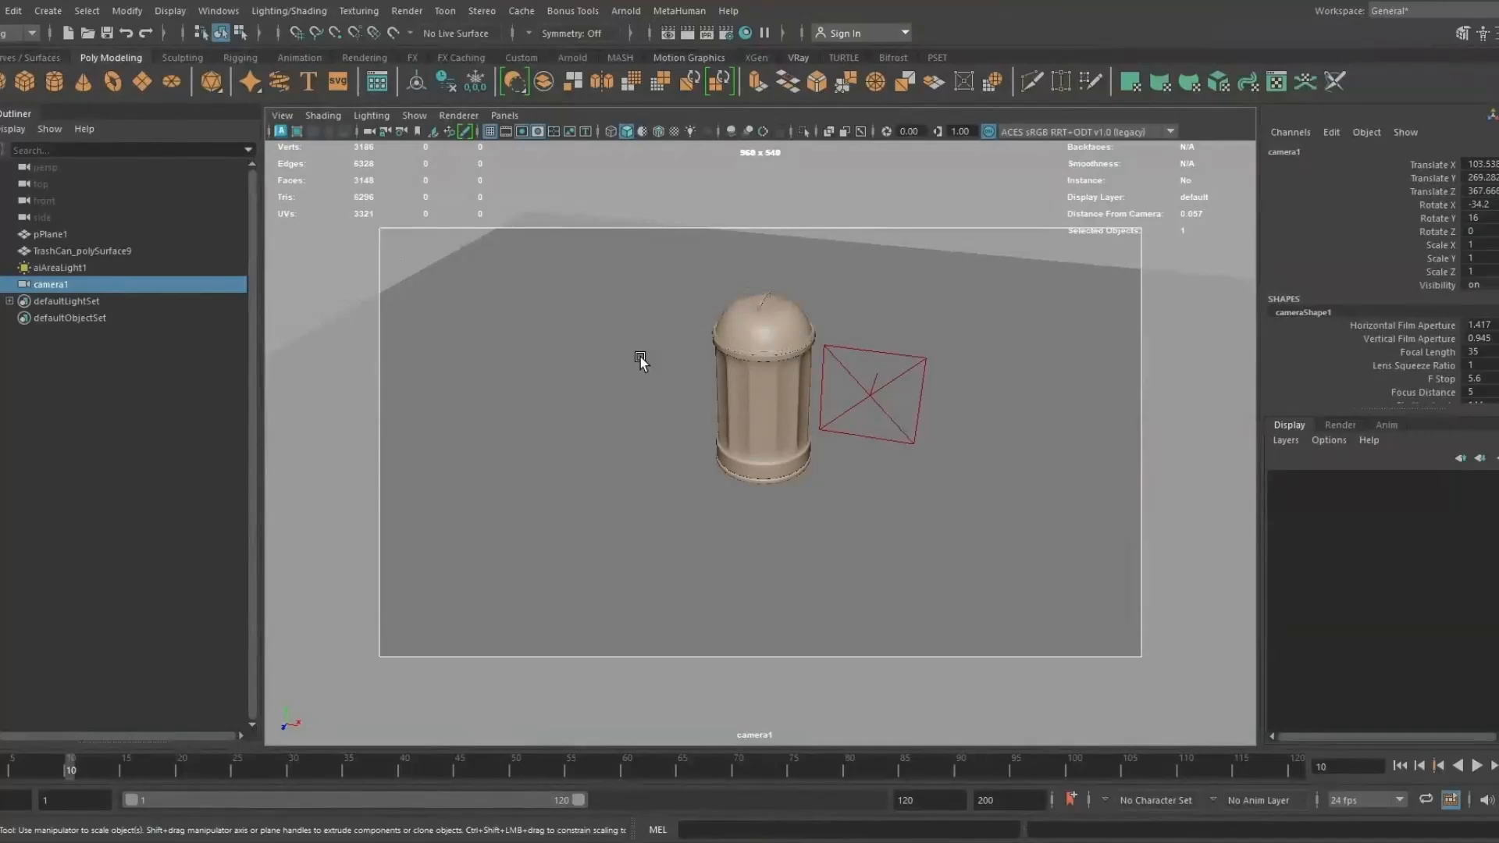
left_click(662, 334)
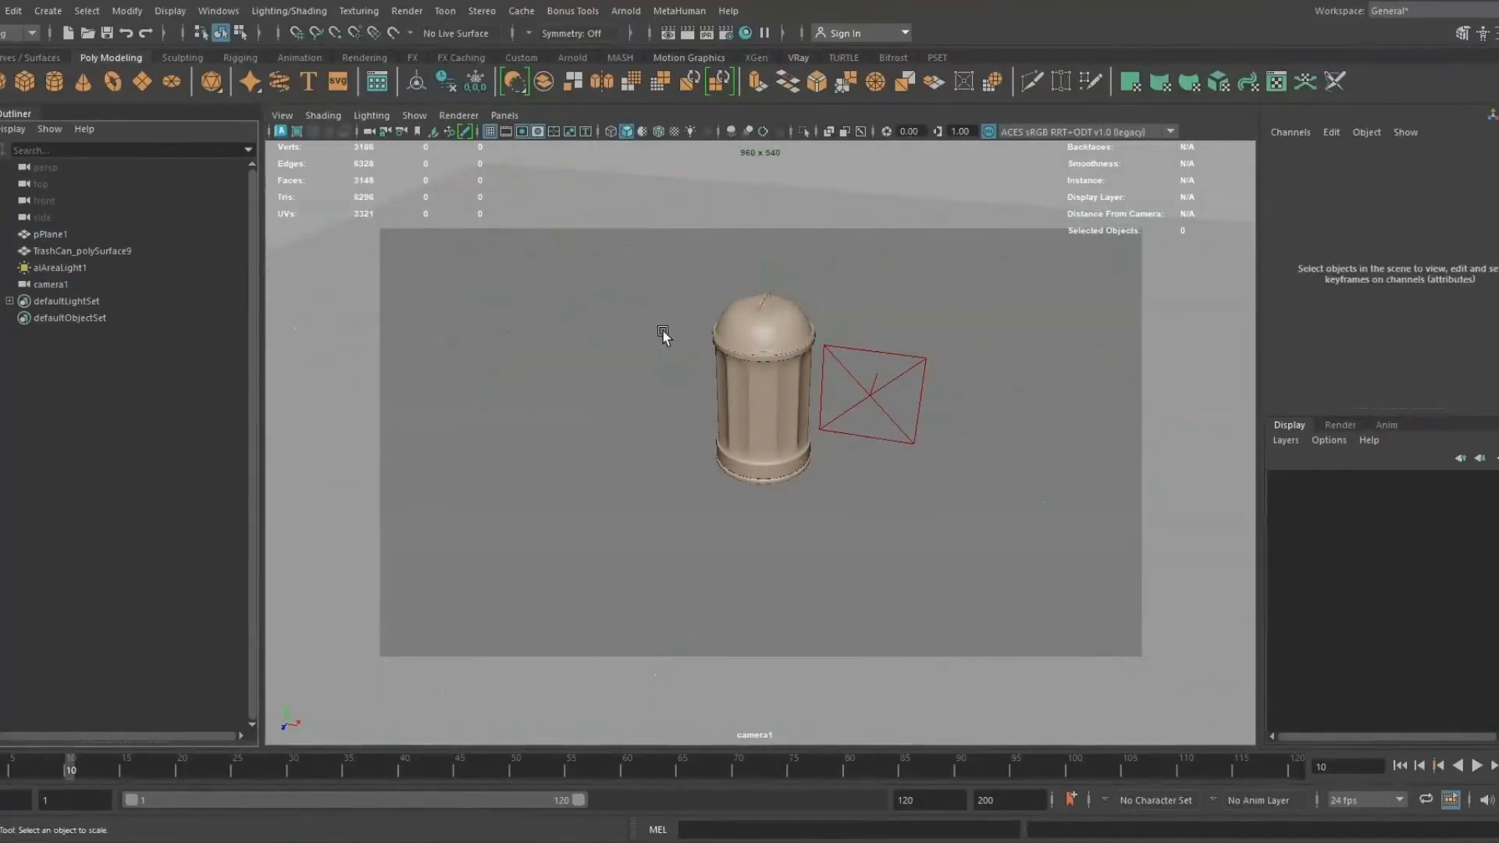
Step: Rotate the area light to about 74.47 degrees in Y and move it away from the trash can to about X 126
left_click(868, 395)
key("e")
left_click_drag(959, 437, 1141, 425)
key("w")
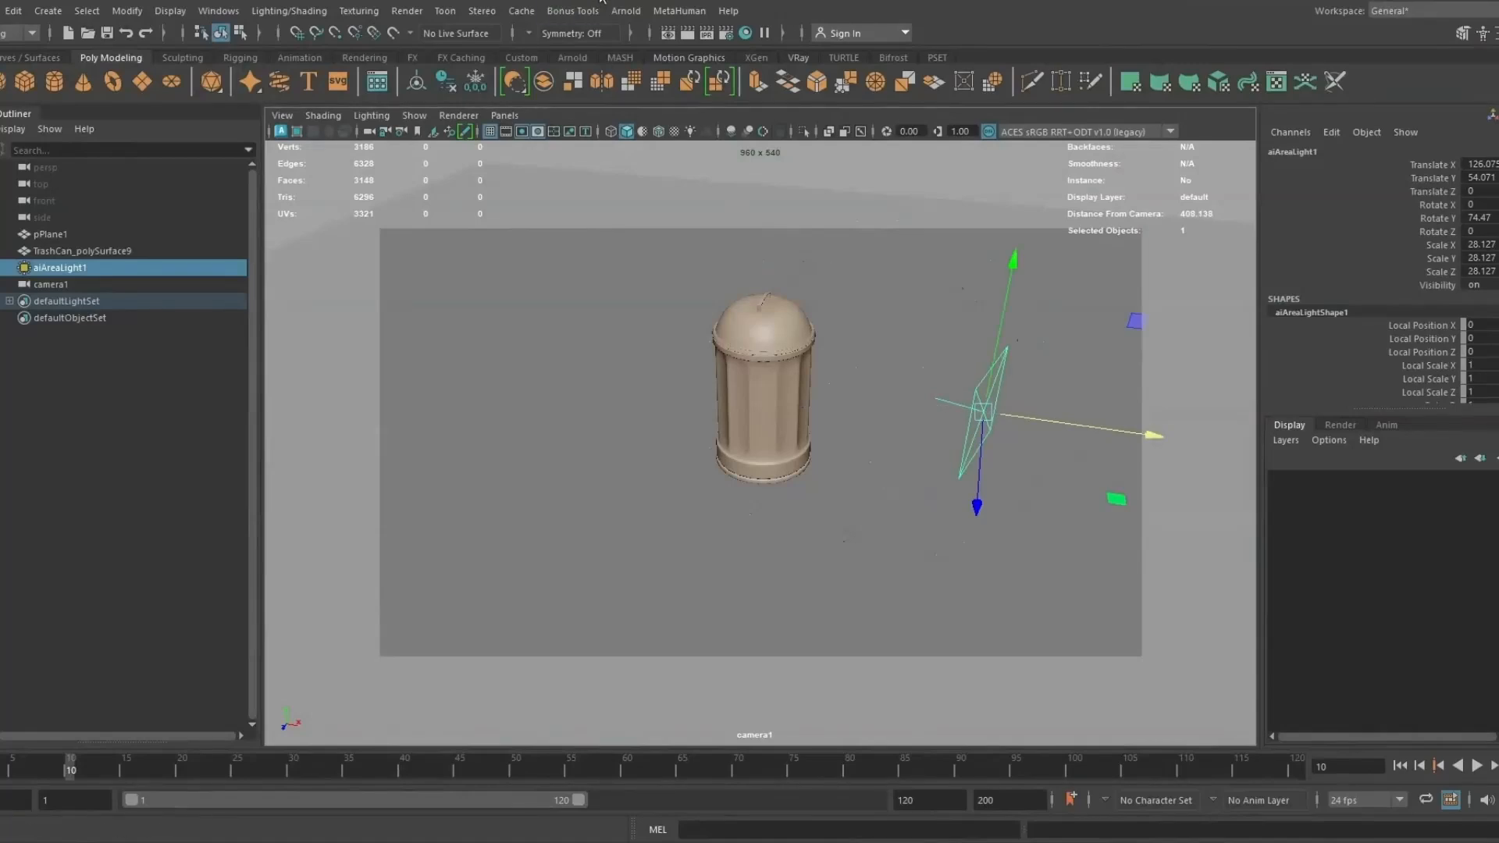
Step: Start an Arnold render of the camera1 view and switch the viewport back to the perspective camera
left_click(625, 11)
left_click(634, 45)
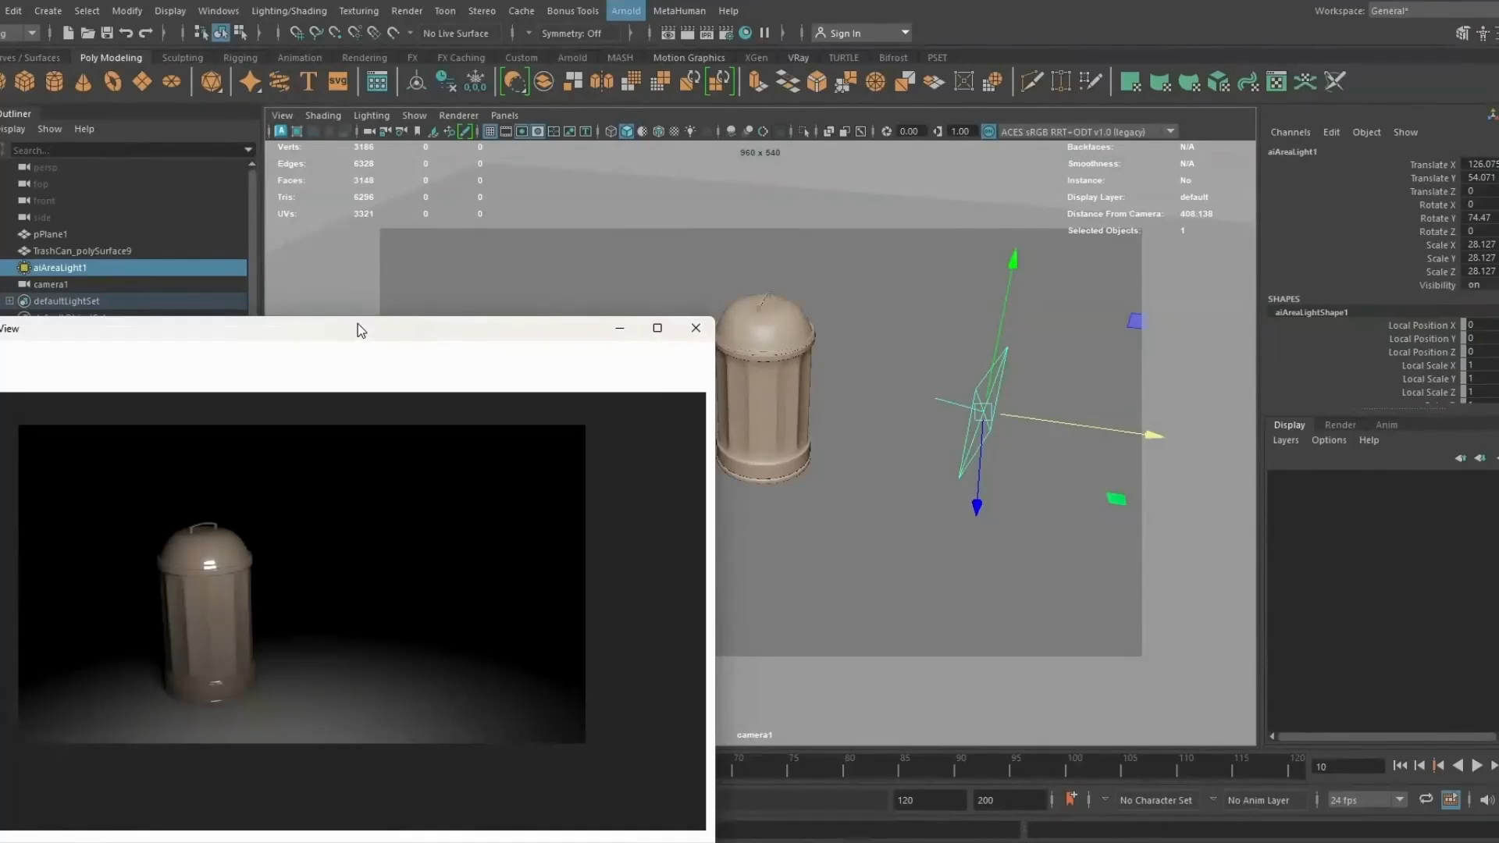
left_click_drag(358, 323, 596, 257)
left_click(502, 115)
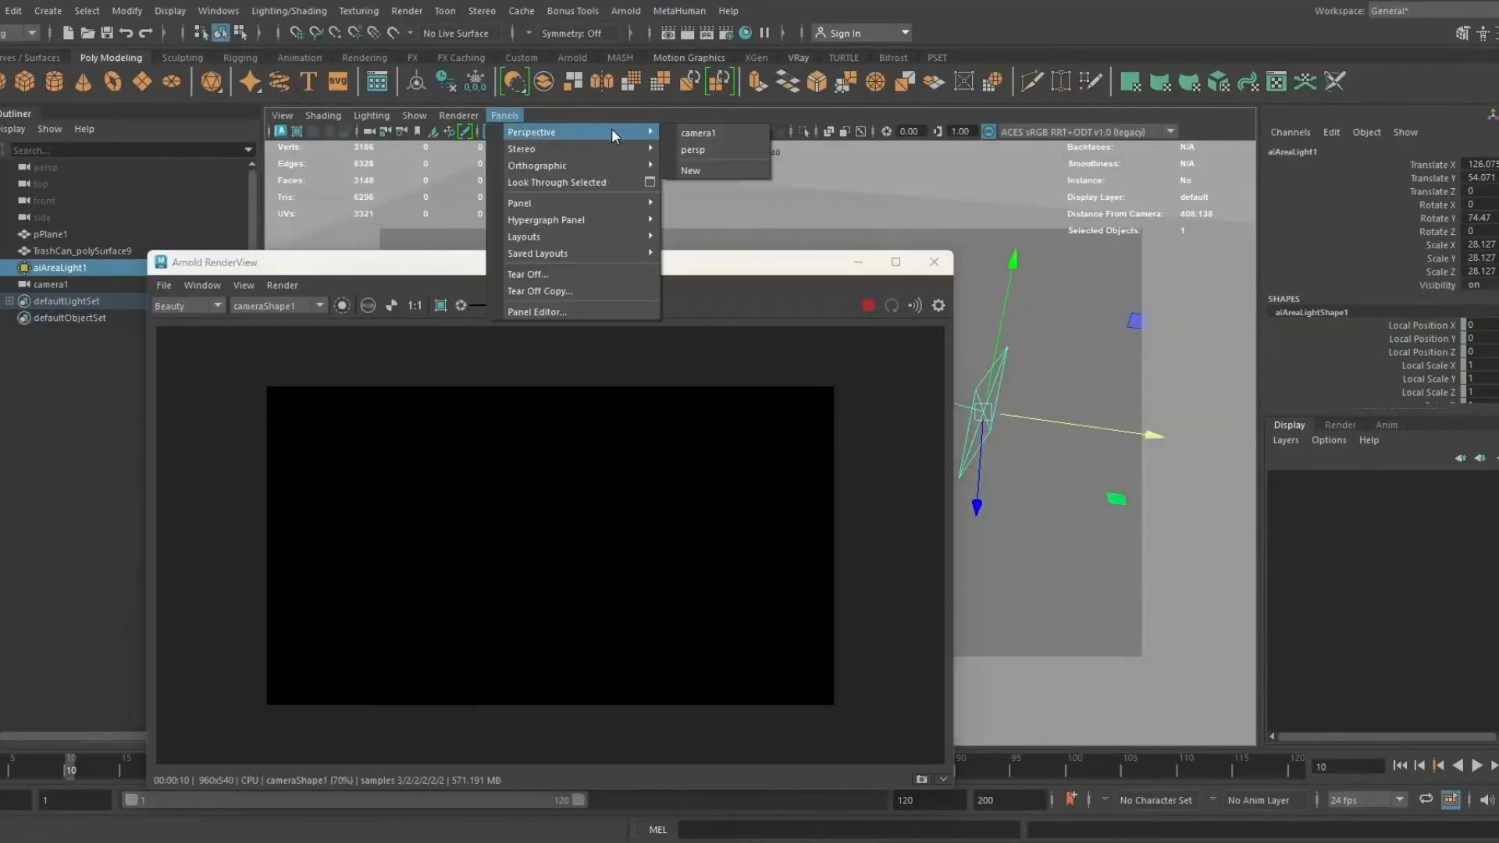
left_click(710, 141)
Step: Set the area light's exposure to 15
key("ctrl+a")
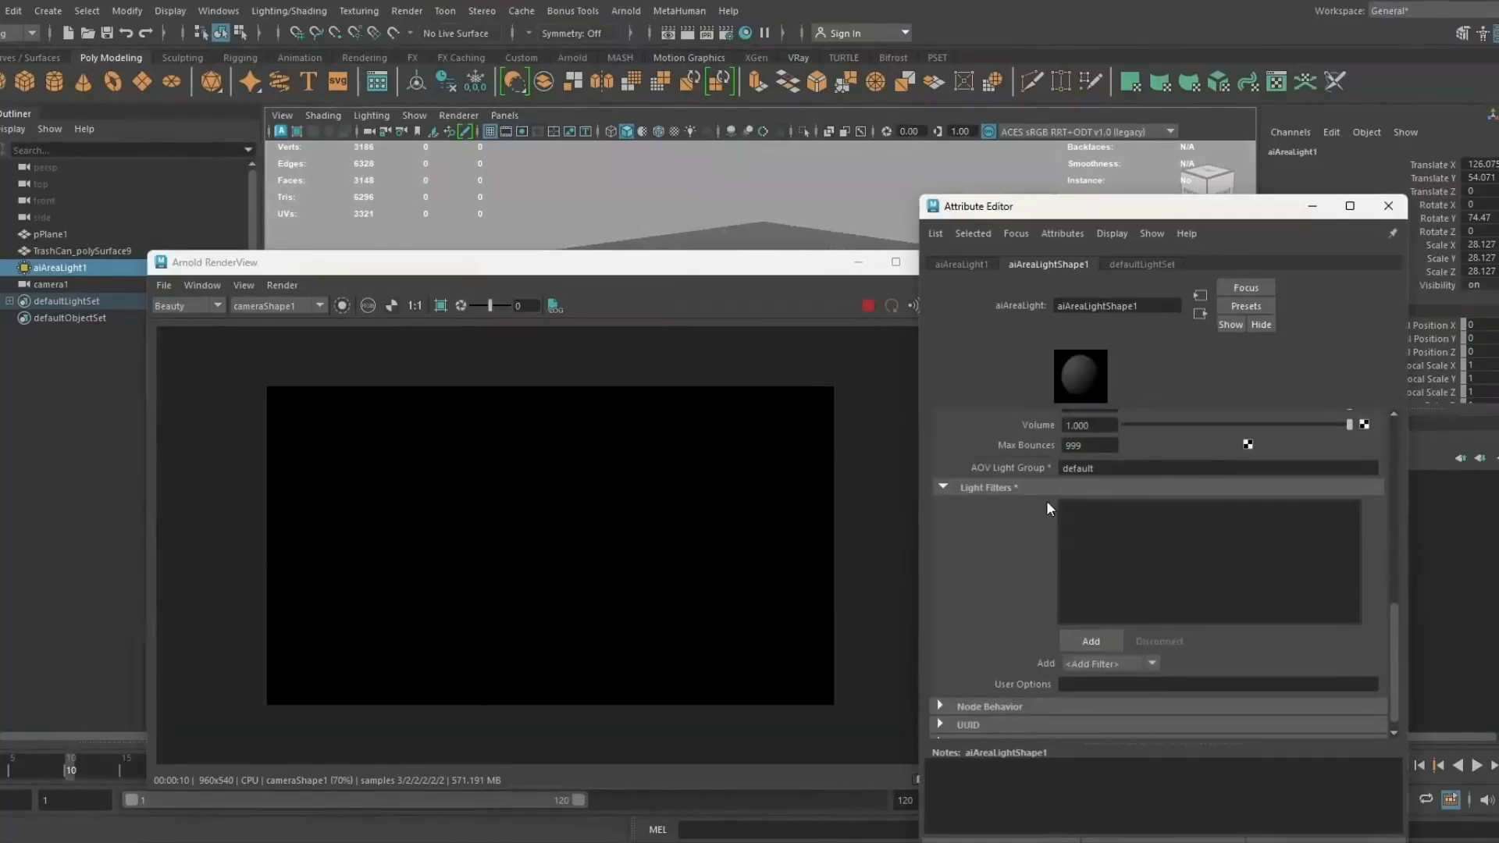
double_click(1085, 475)
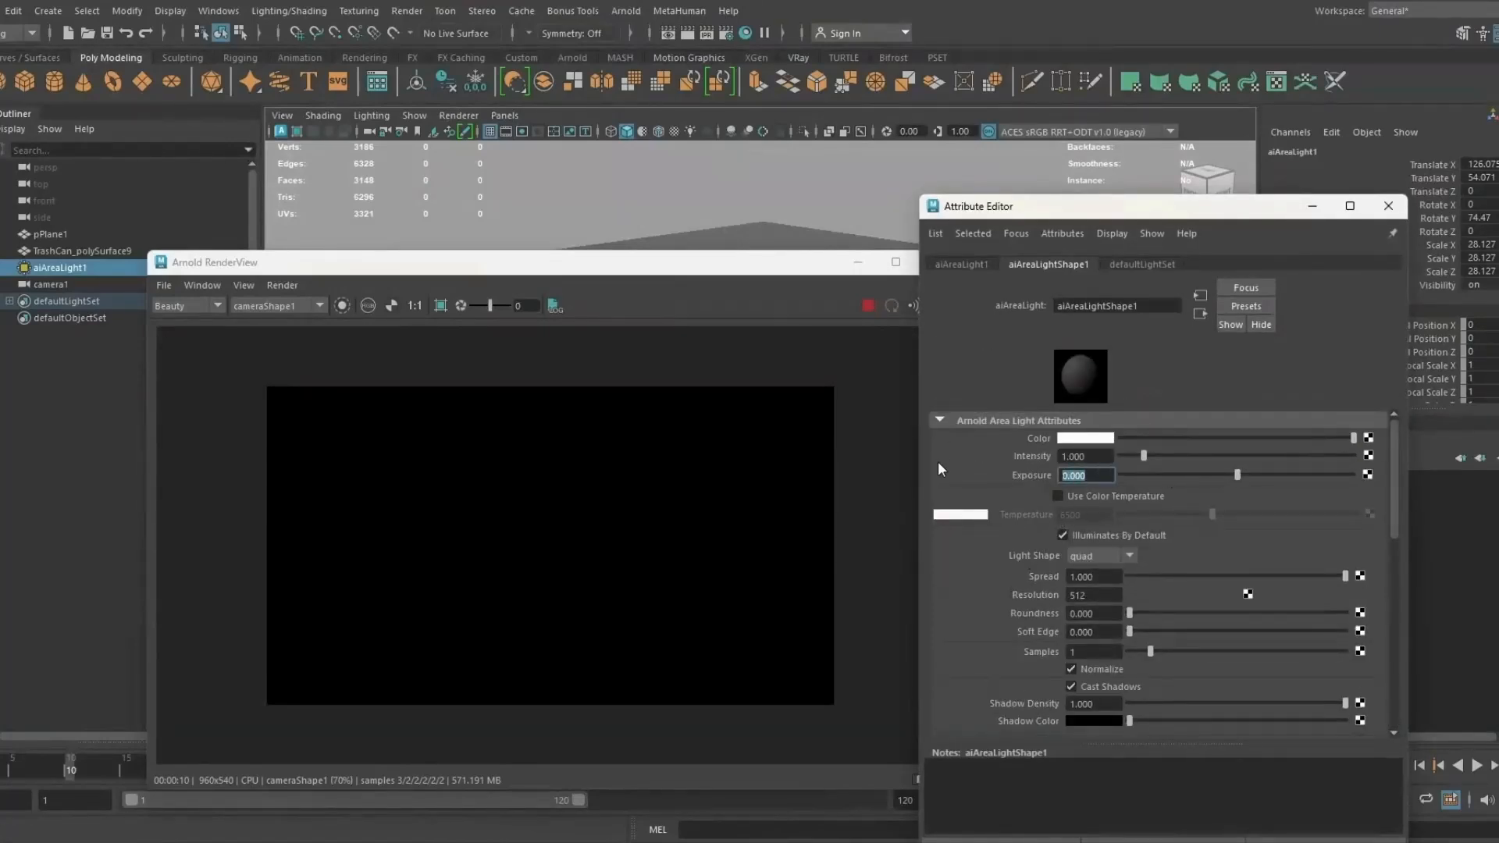
type("15")
key("Return")
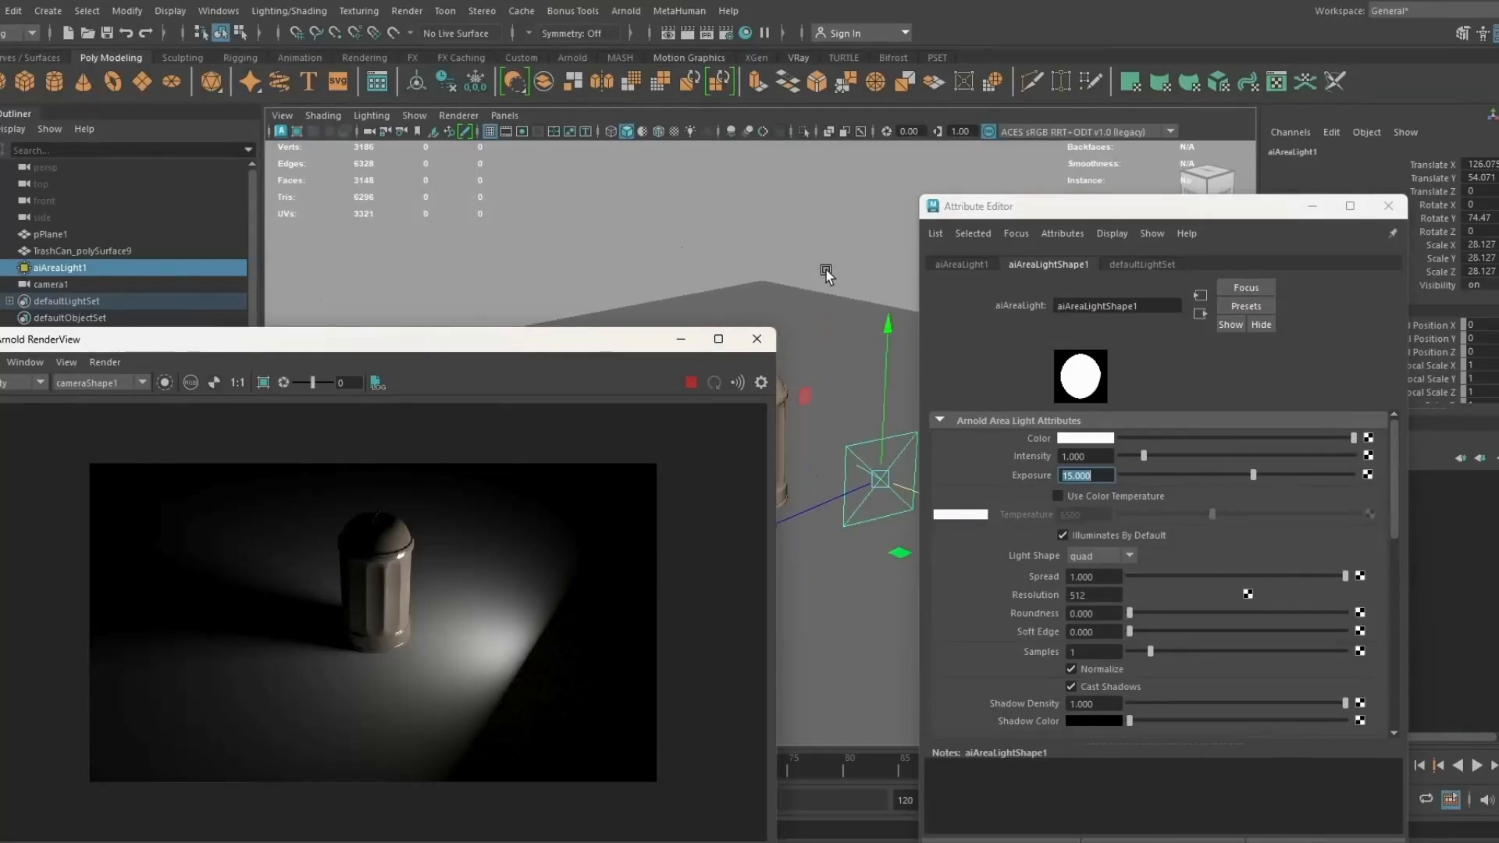
left_click_drag(812, 312, 788, 338, "alt")
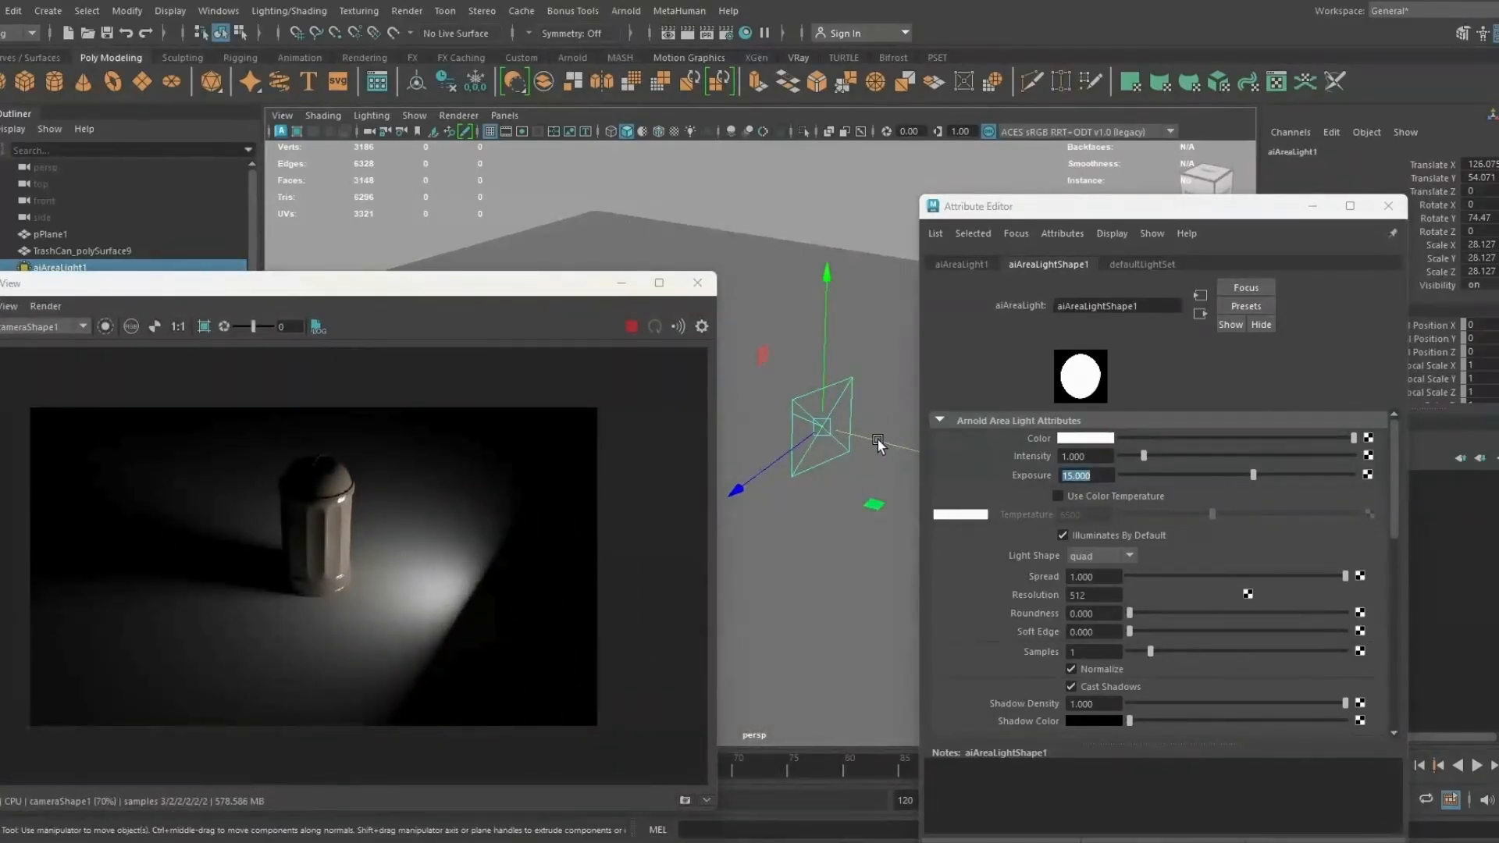
Step: Scale the area light uniformly to about 75.92 and move it to about X 153, Y 97
left_click_drag(879, 442, 958, 474)
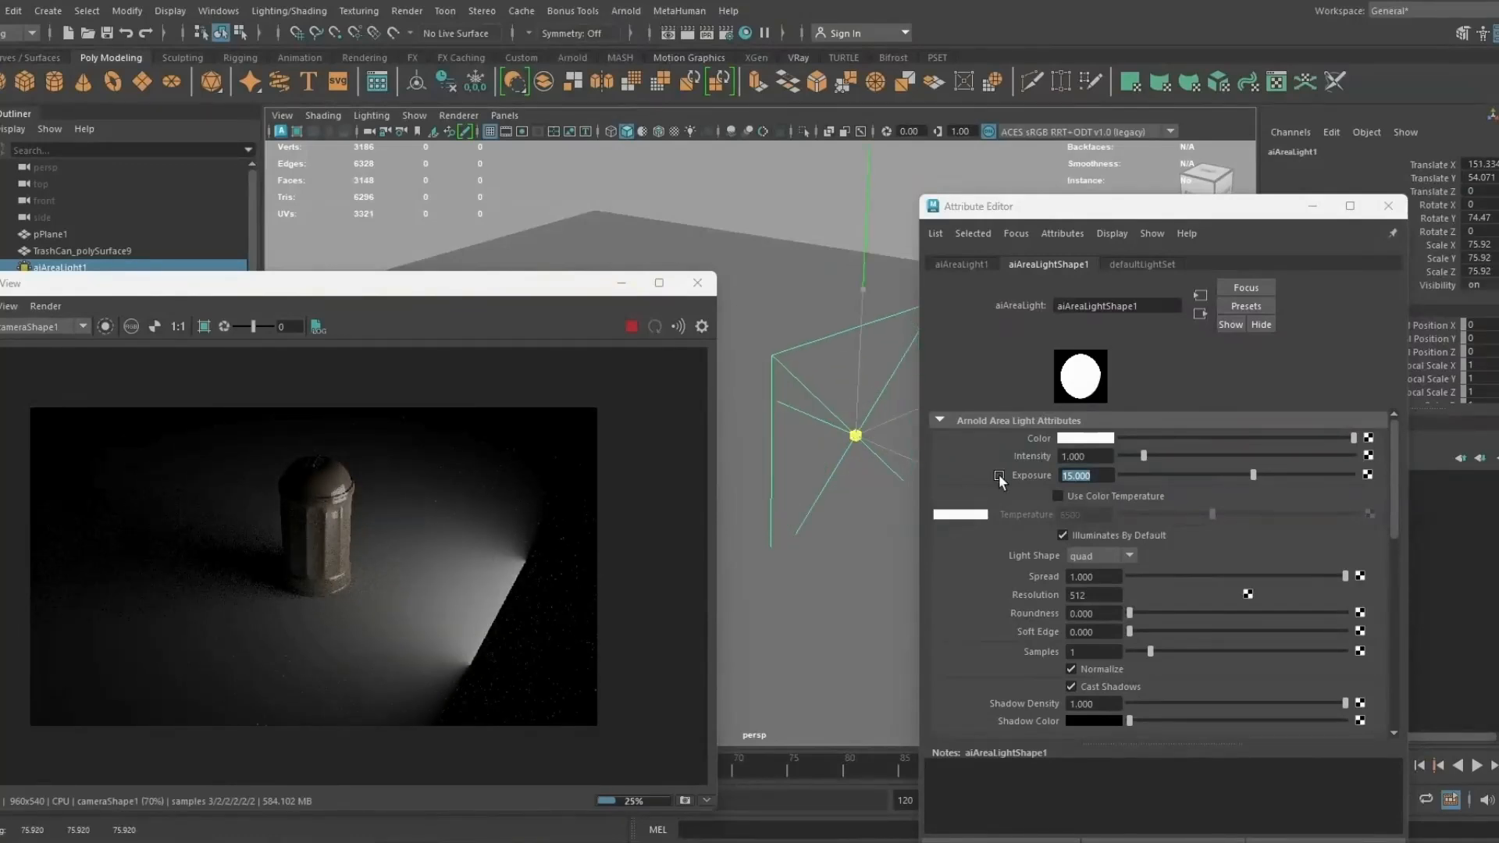
left_click_drag(859, 328, 862, 271)
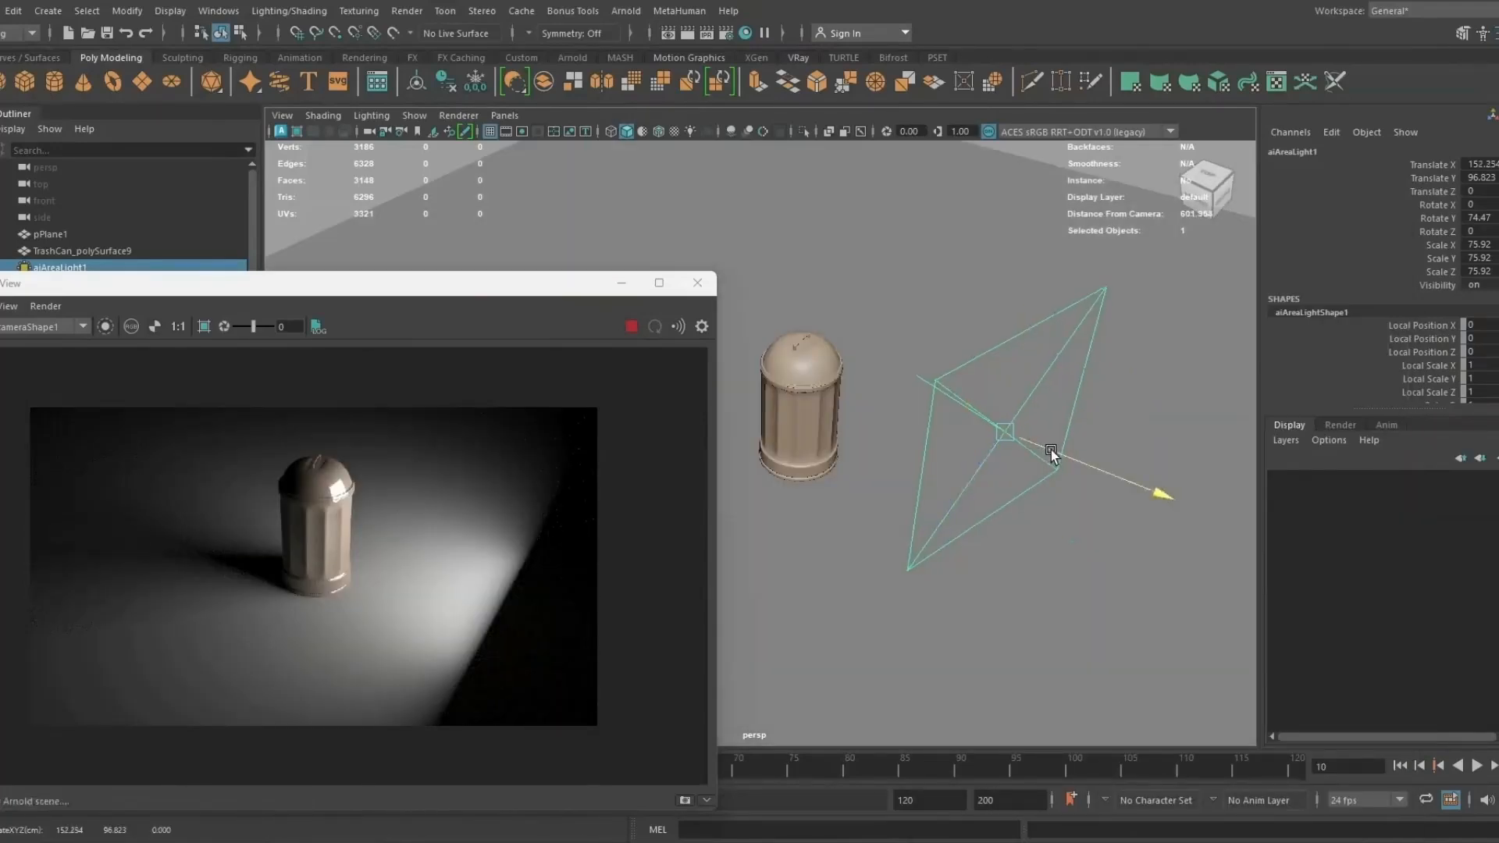
left_click_drag(1052, 453, 1052, 455)
Step: Tilt the area light to about -17 degrees in X and raise it to about Y 117.5
key("e")
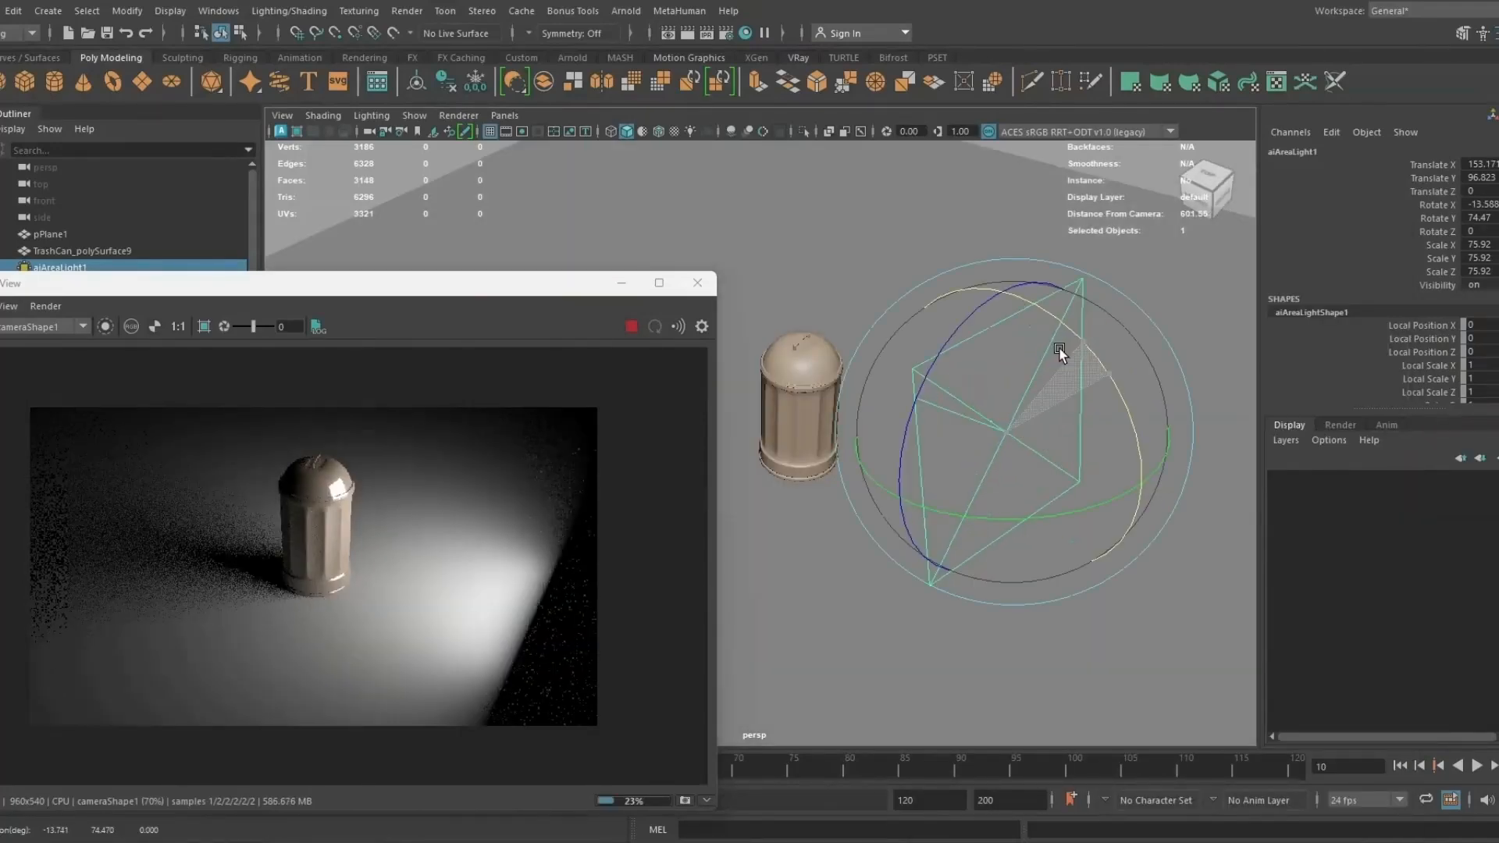
key("w")
left_click_drag(1052, 351, 1025, 294)
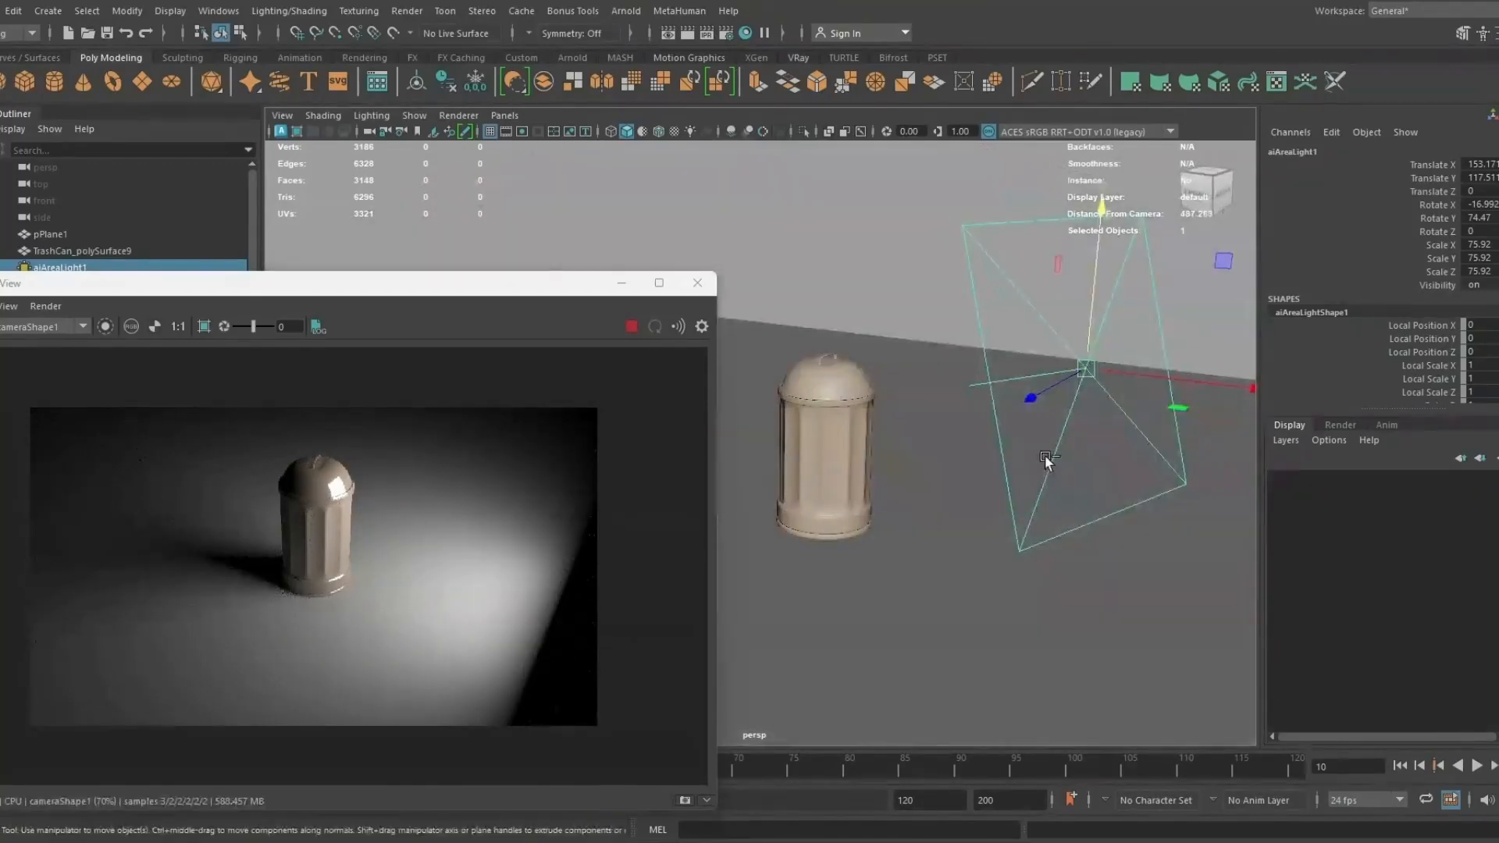
Step: Add a Light Blocker filter to the area light's light filters and select it in the filter list
key("ctrl+a")
left_click_drag(968, 206, 721, 160)
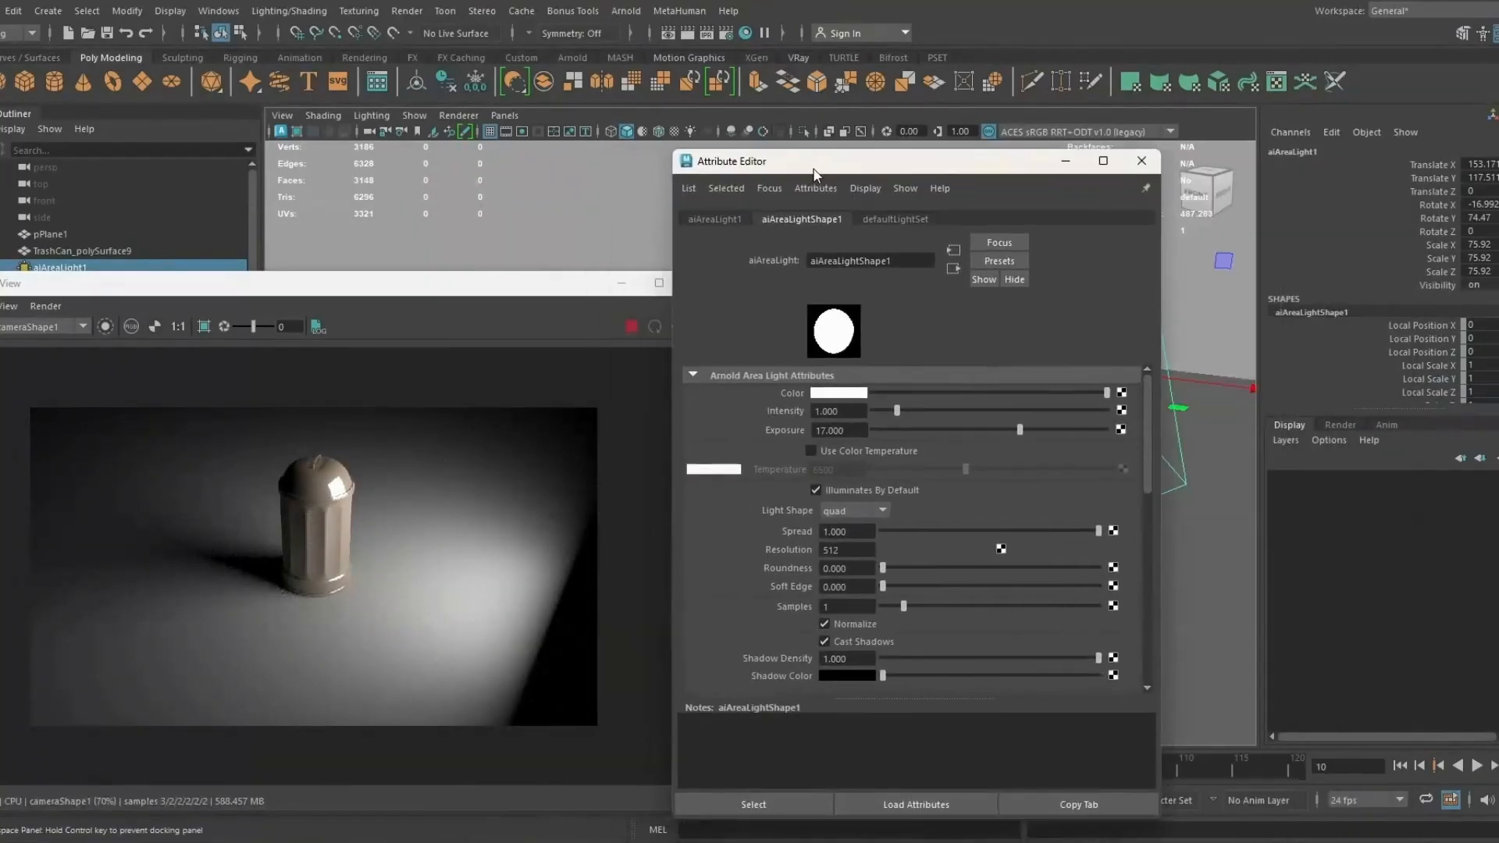
left_click_drag(452, 290, 461, 256)
left_click(878, 173)
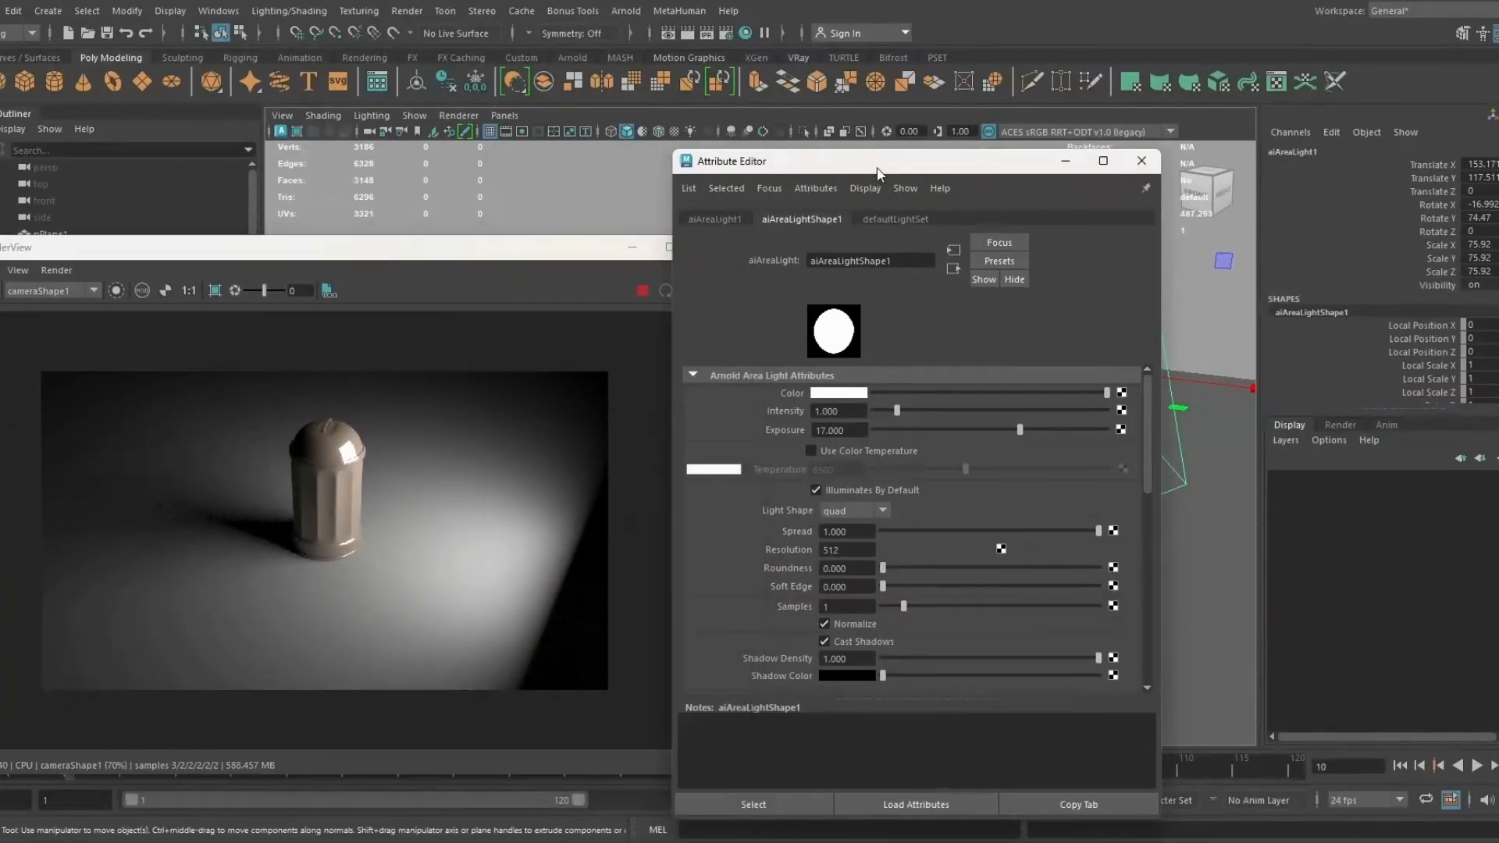
left_click_drag(880, 172, 959, 178)
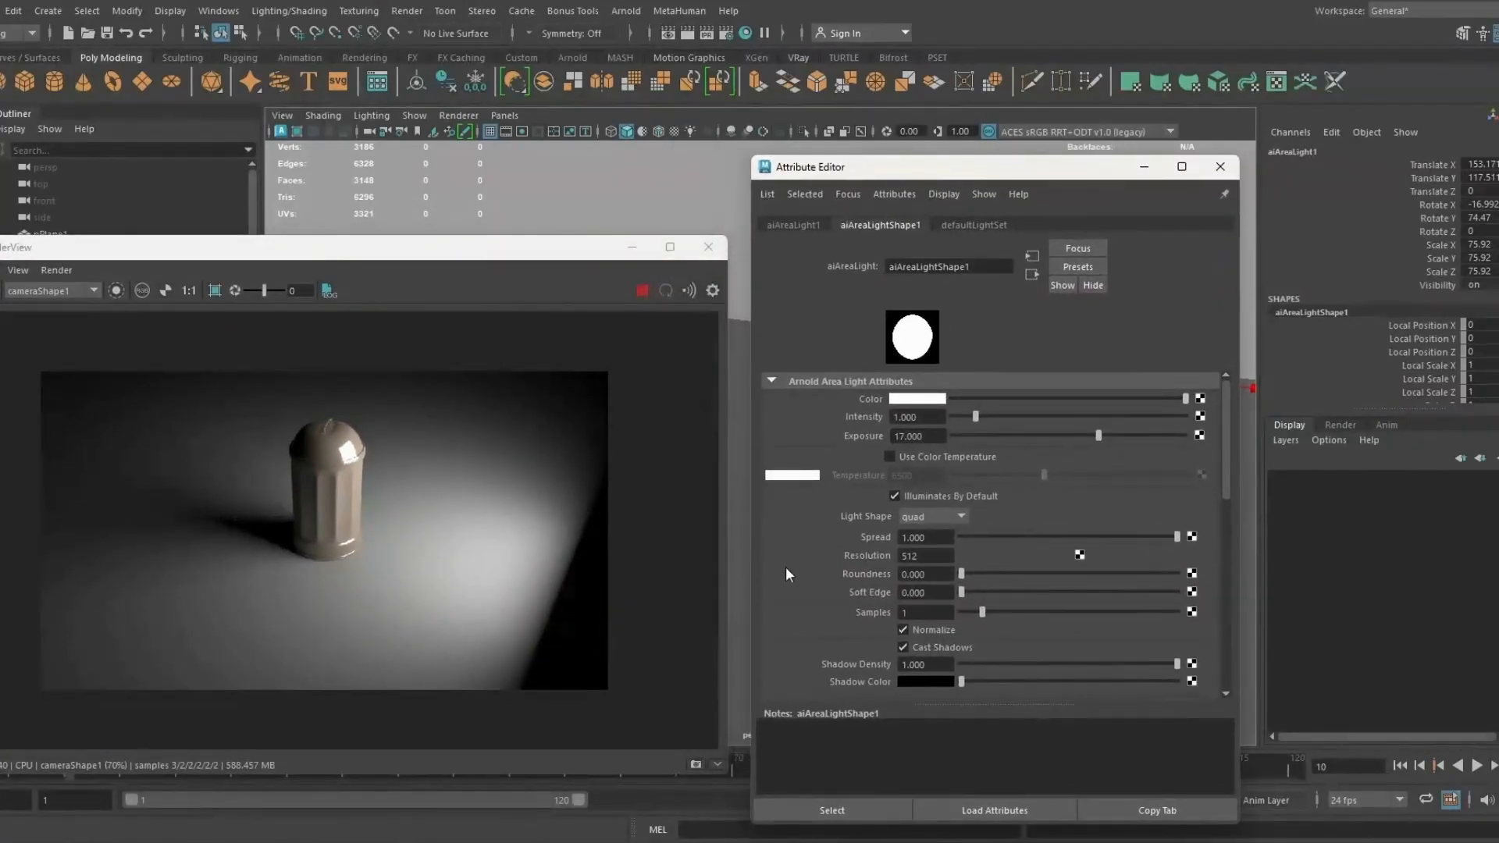
scroll(786, 567, "down", 3)
scroll(832, 533, "down", 10)
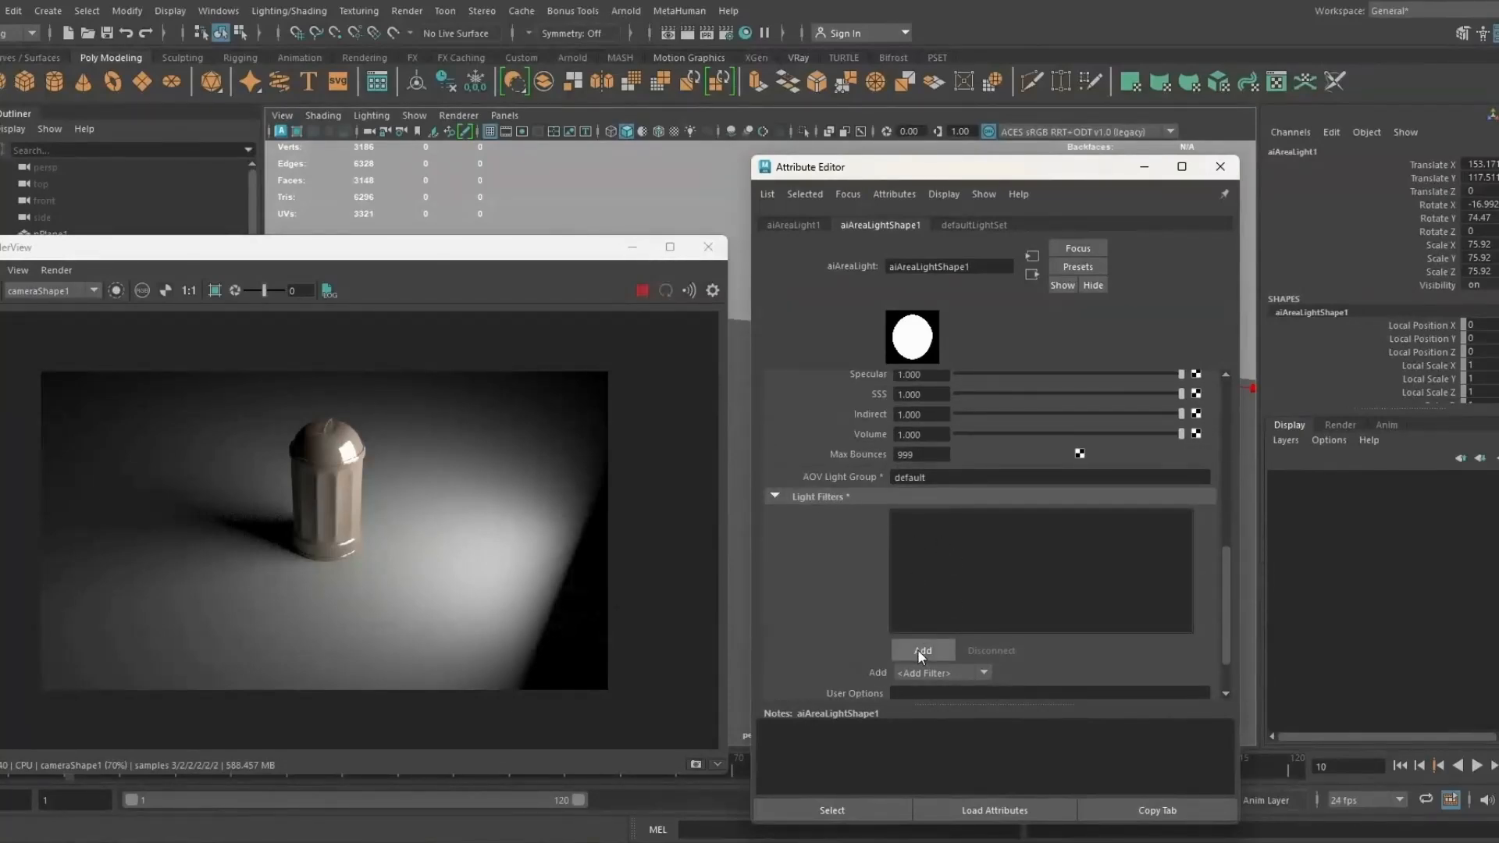
left_click(919, 653)
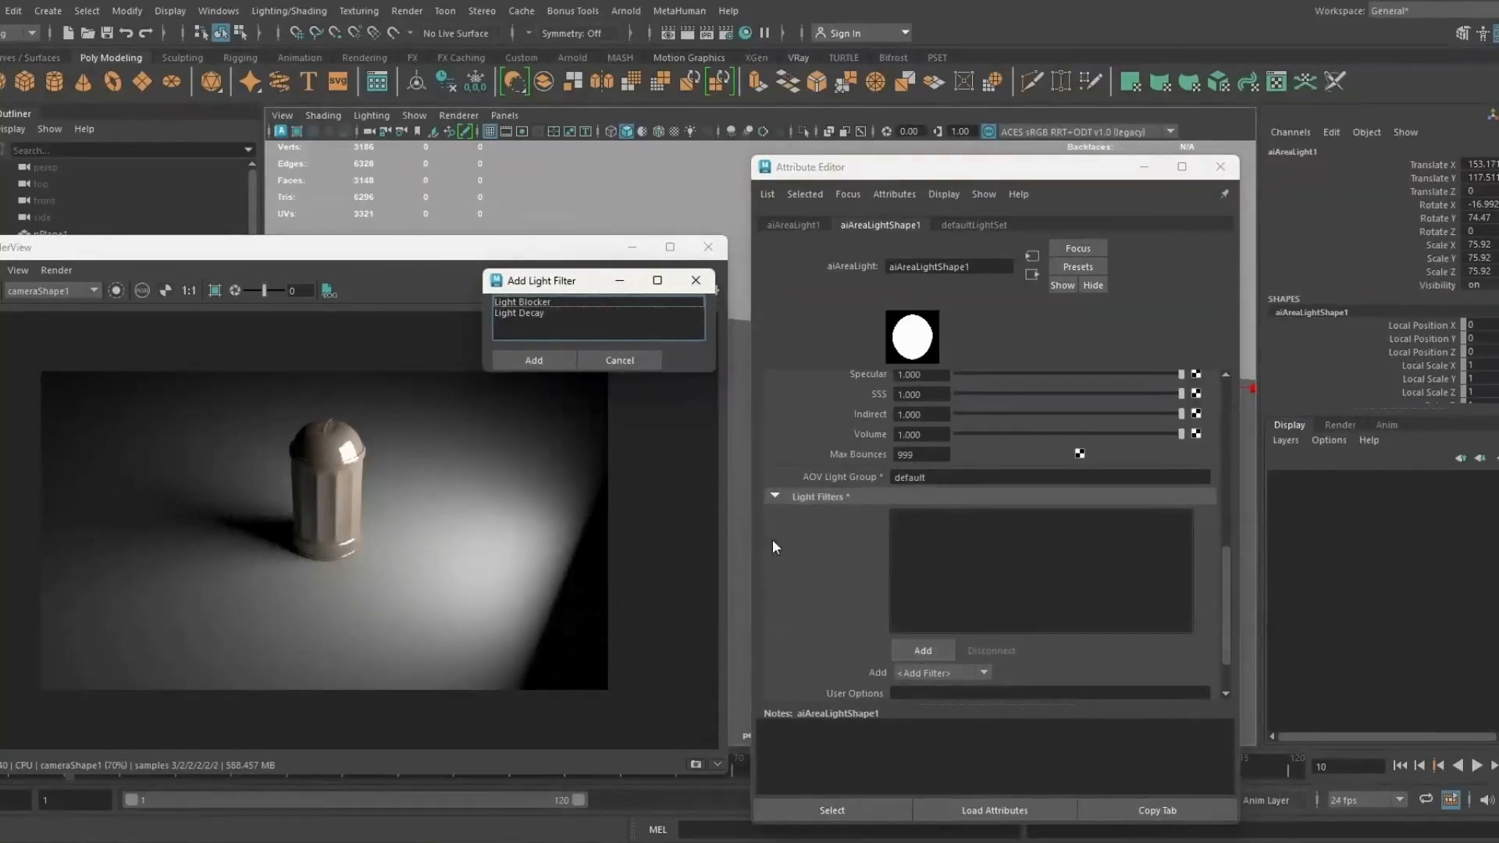
left_click(549, 303)
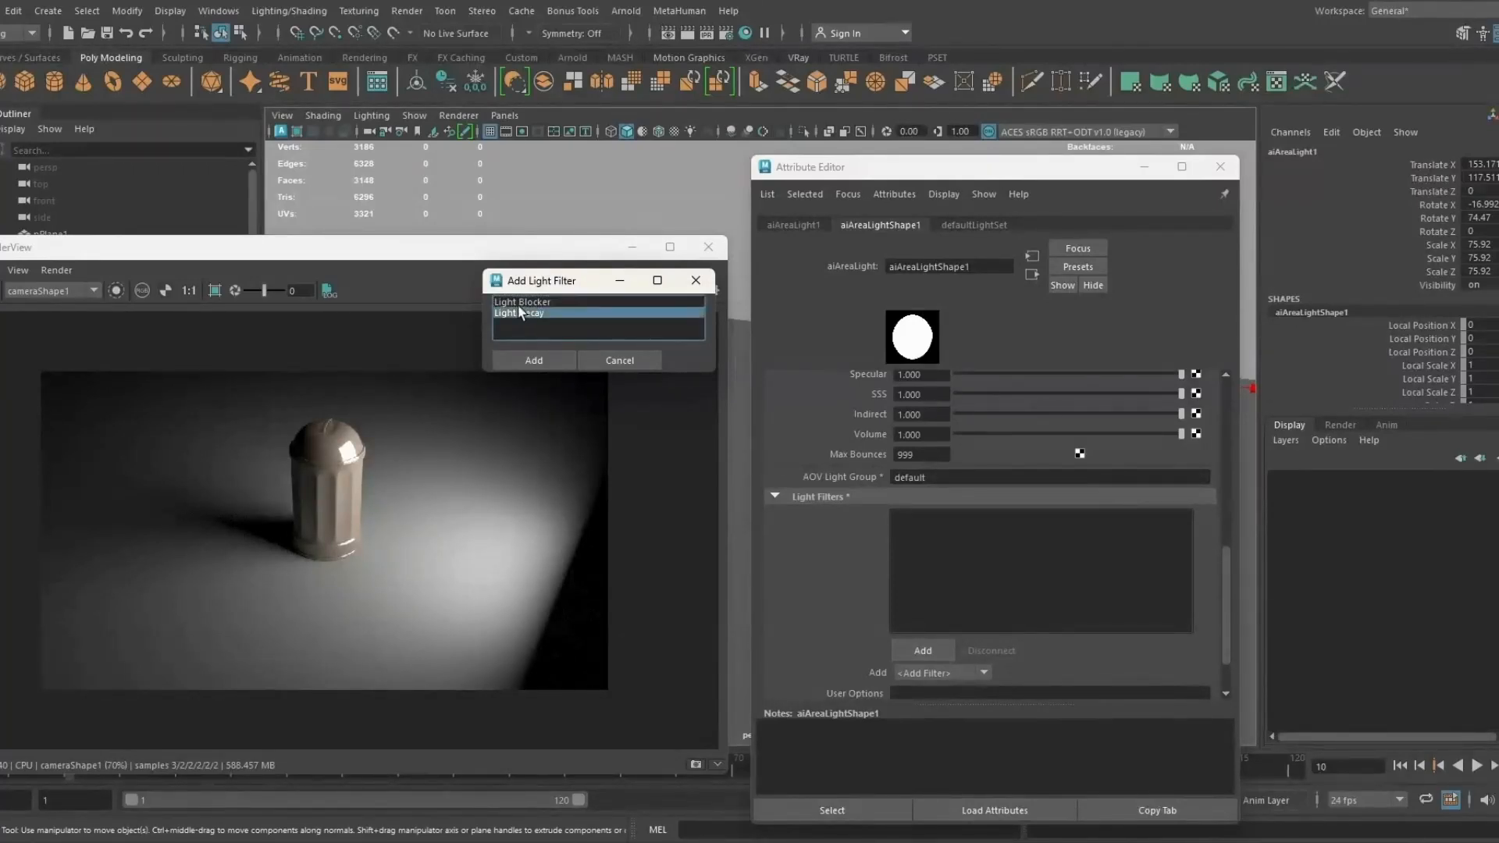
left_click(531, 357)
left_click(924, 517)
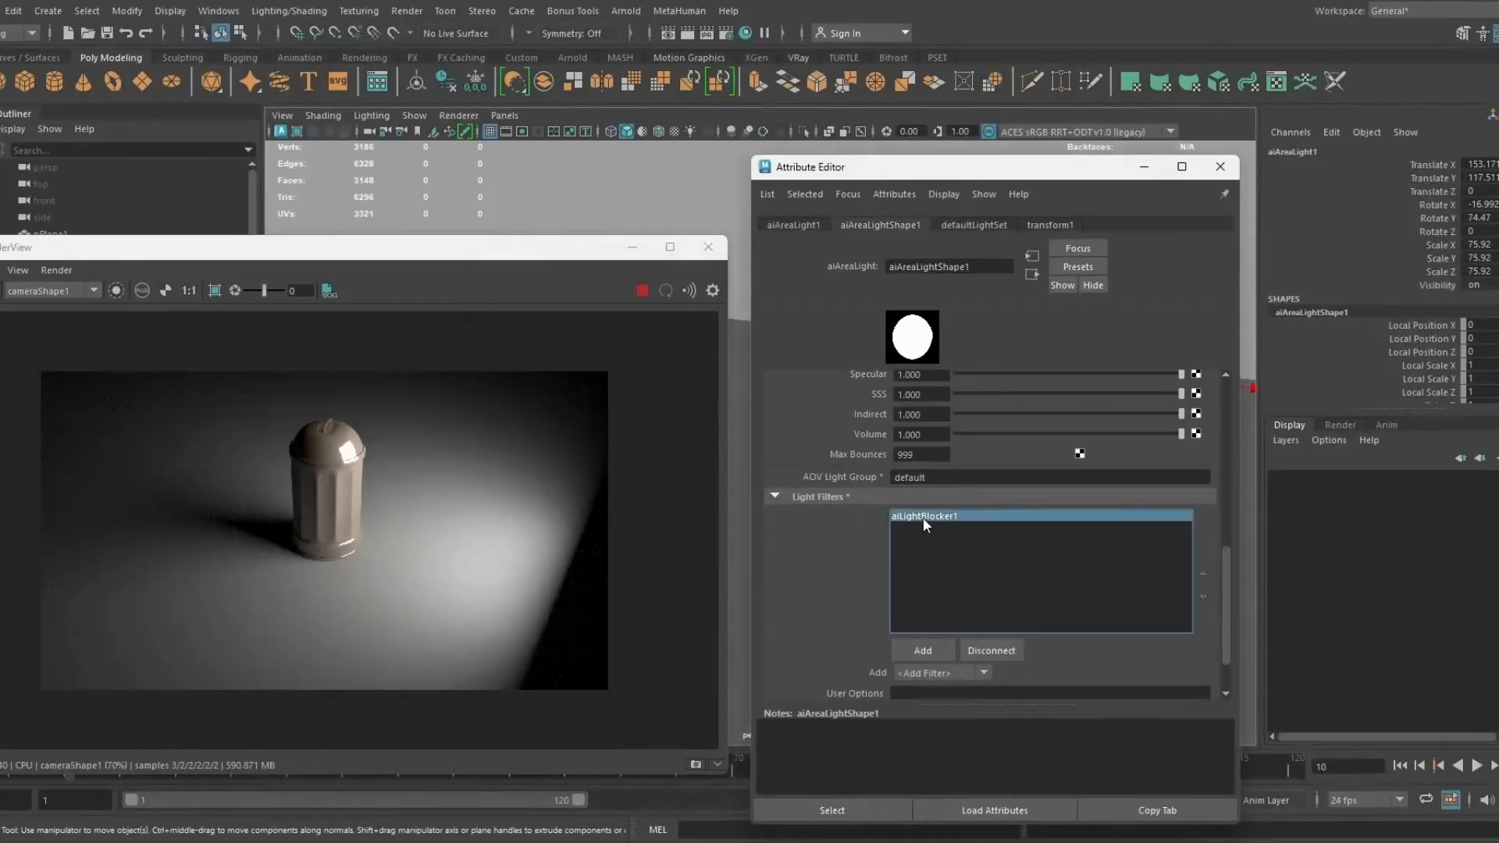
Step: Disconnect the light blocker from the area light and add a Light Blocker filter again
left_click_drag(478, 249, 538, 390)
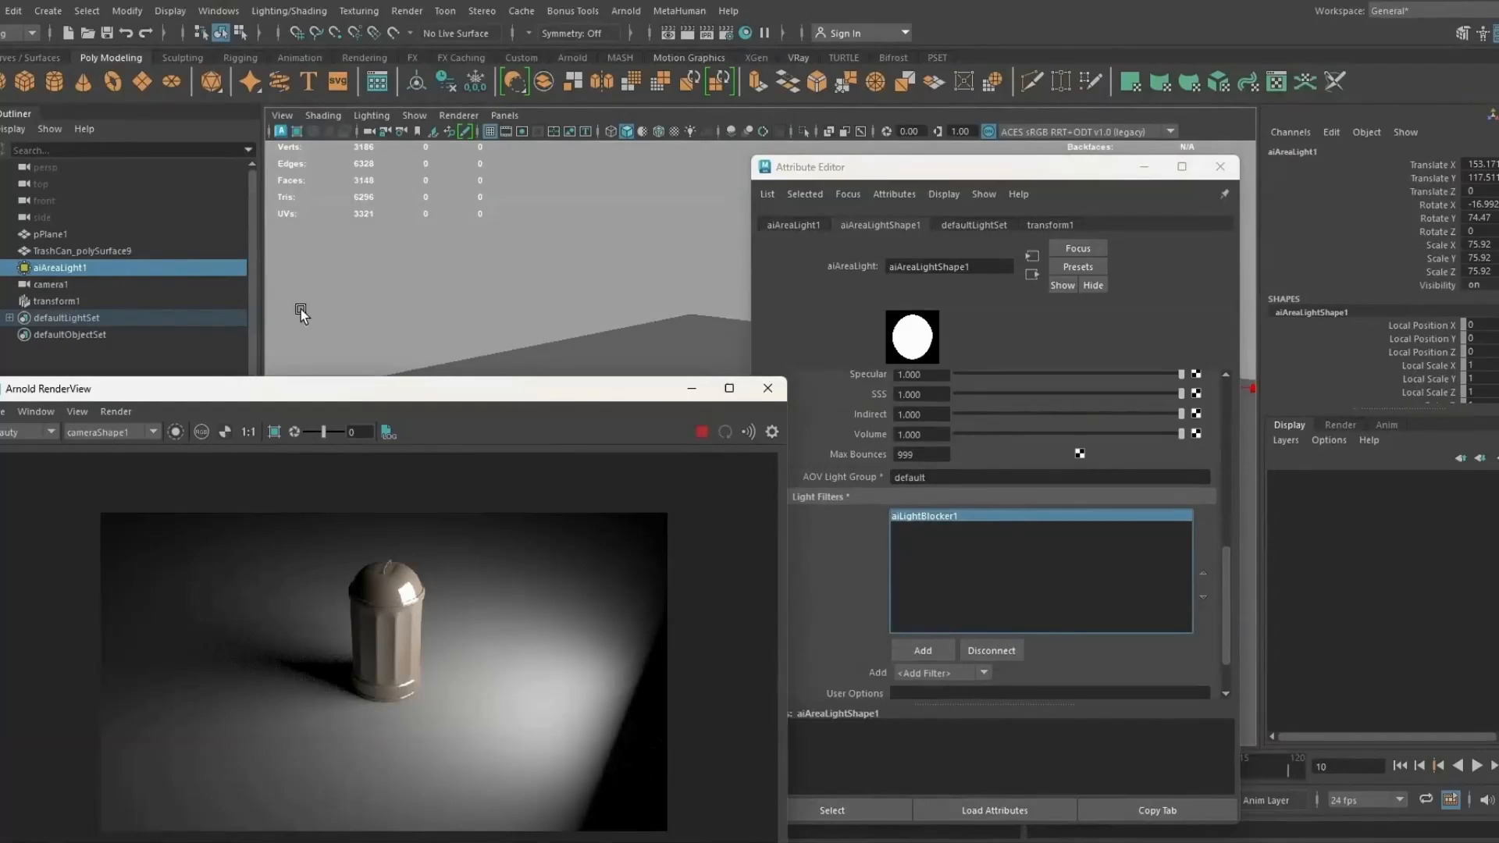
left_click(993, 651)
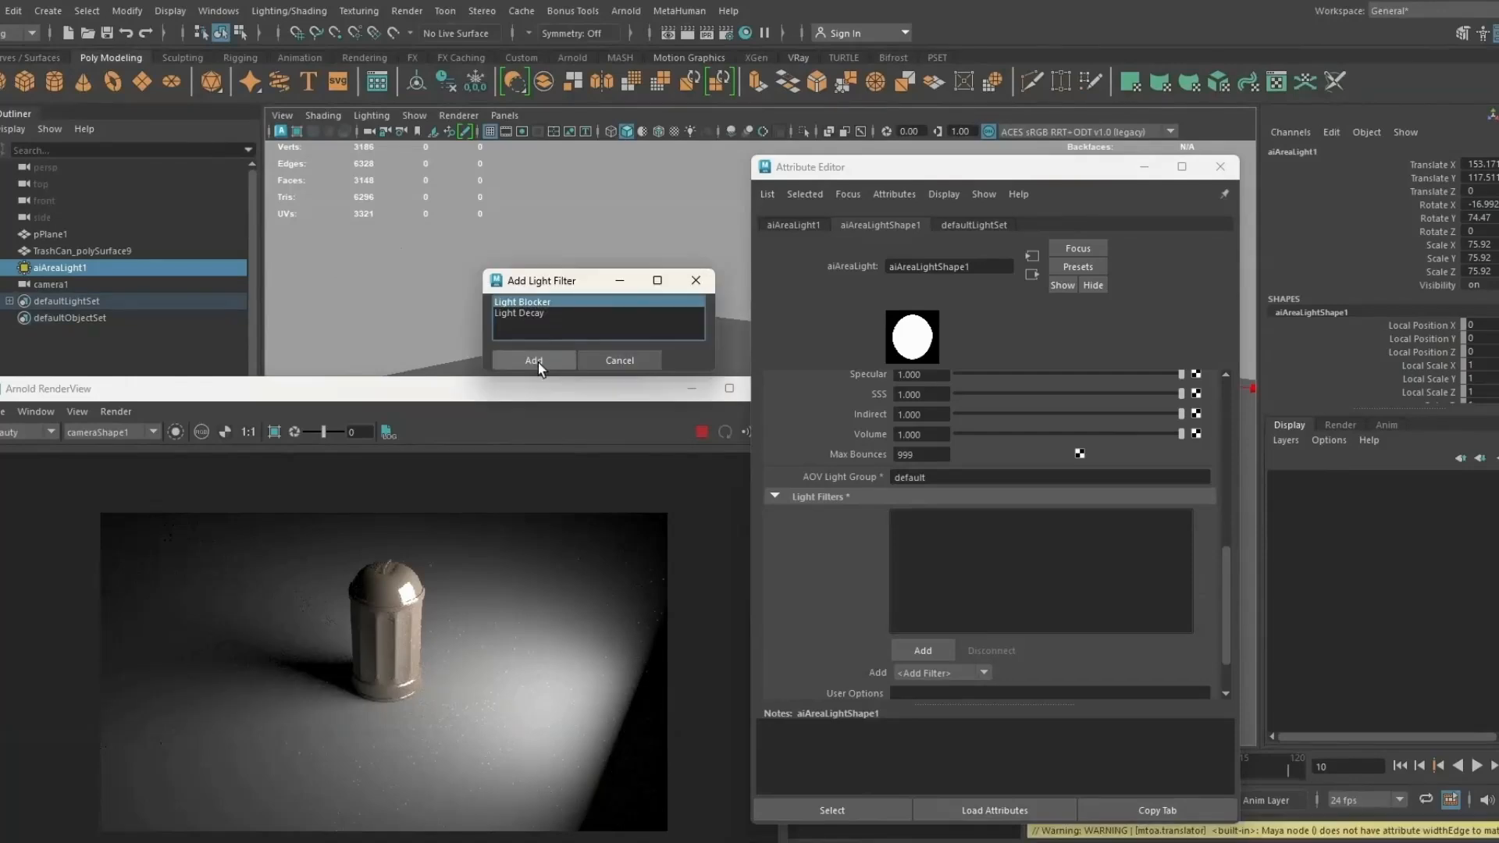
left_click(537, 359)
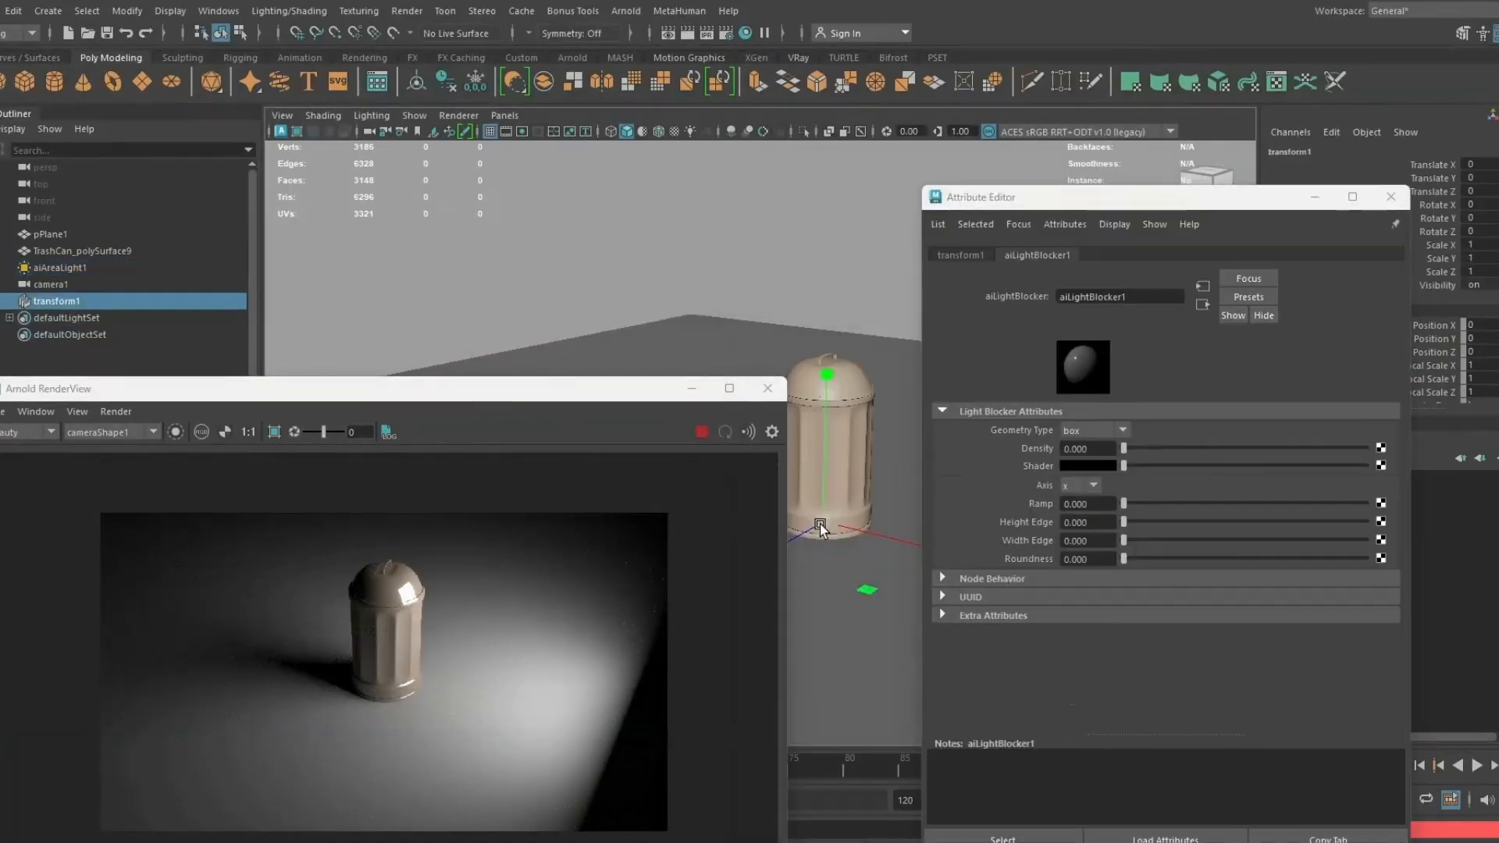
Step: Scale the light blocker uniformly to about 144.4 and set its geometry type to plane
middle_click_drag(916, 558, 1012, 570)
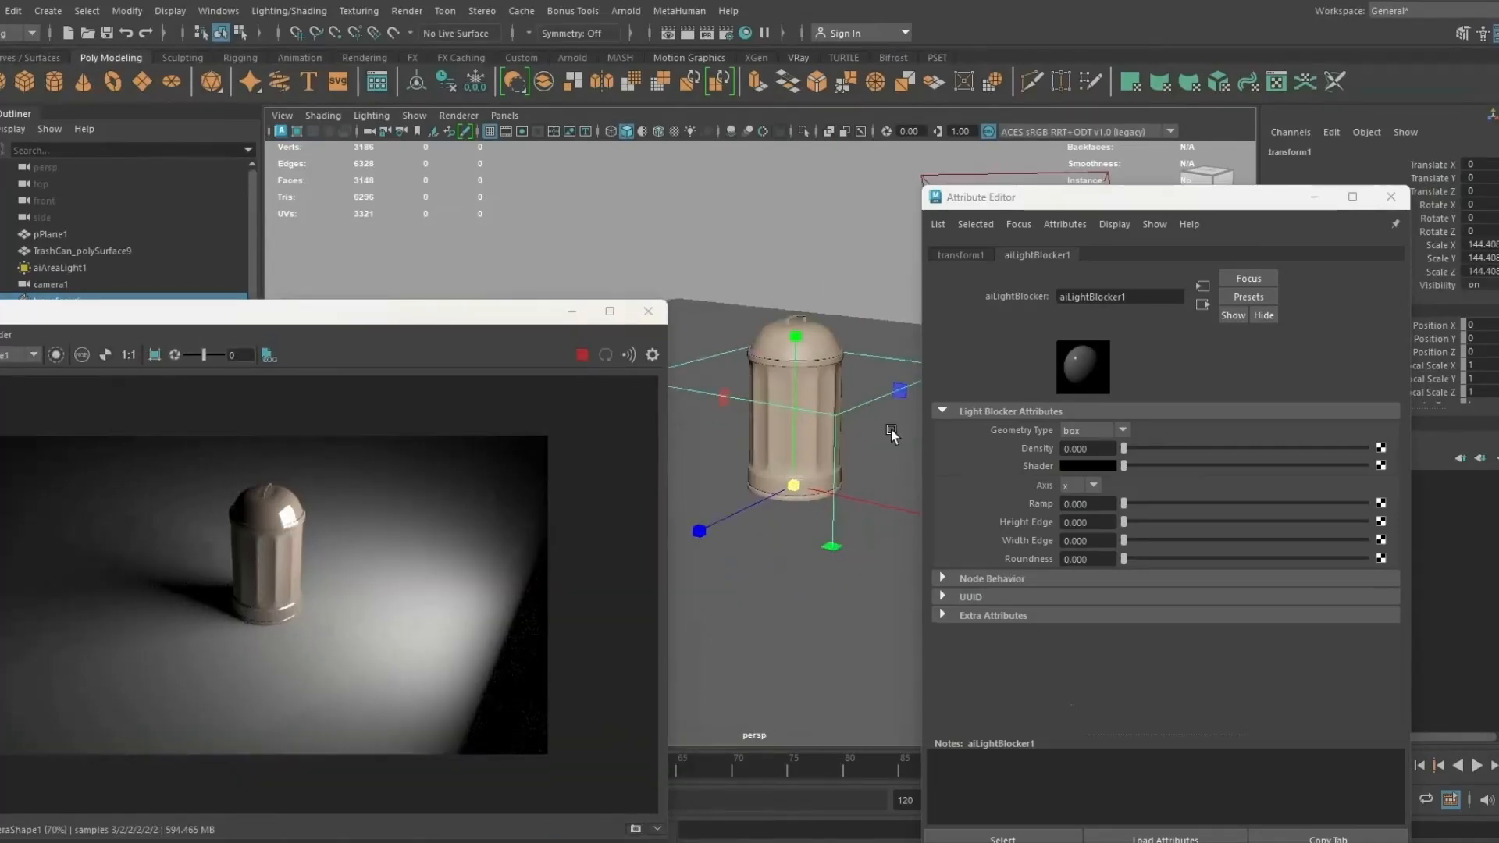
left_click(1108, 429)
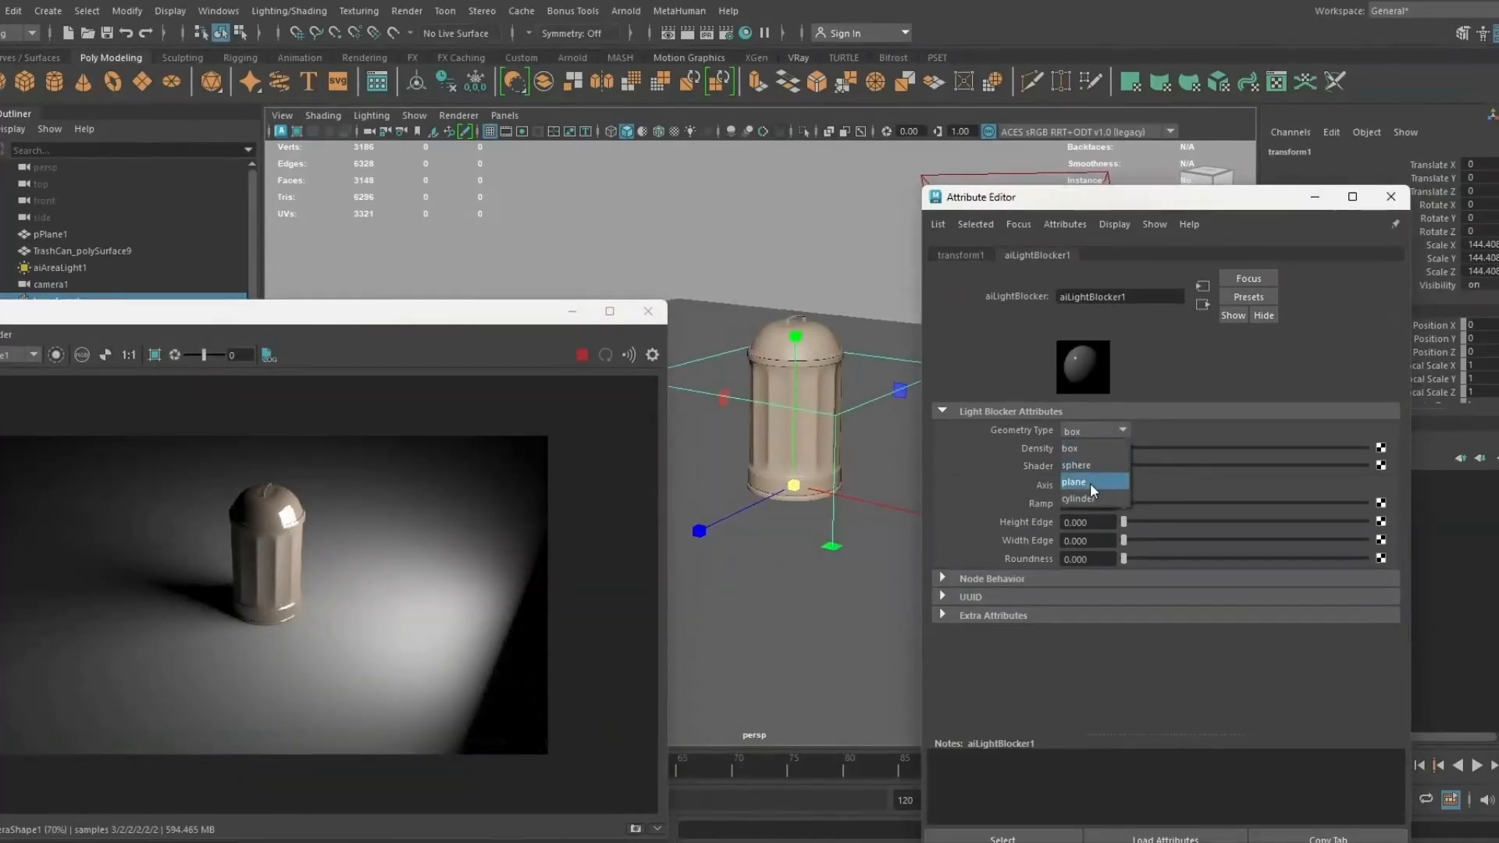
left_click(1090, 482)
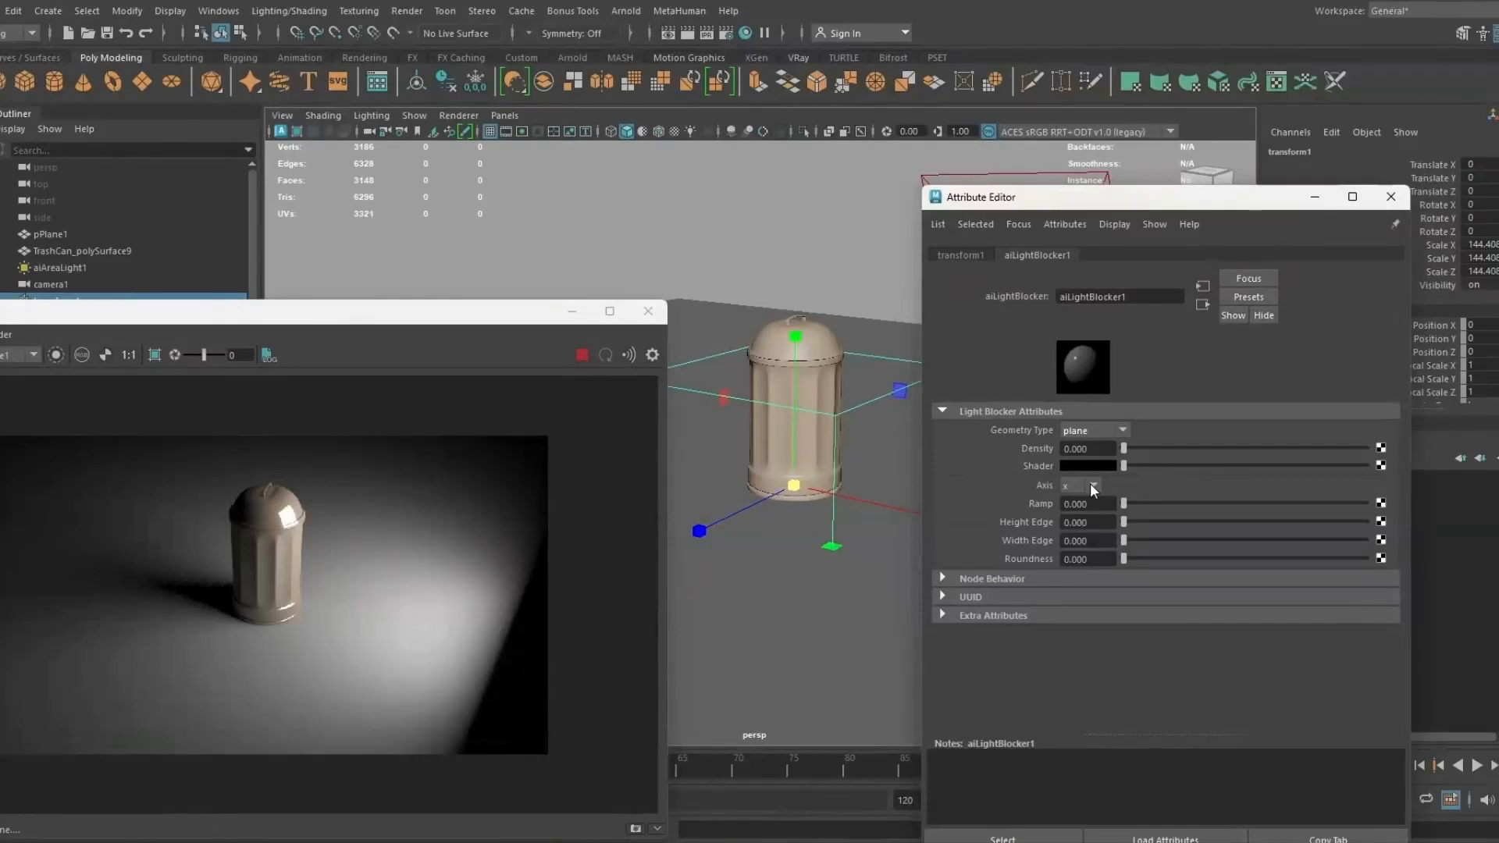
Step: Rotate the light blocker to 90 degrees in Y and move it along X between the trash can and the area light
key("e")
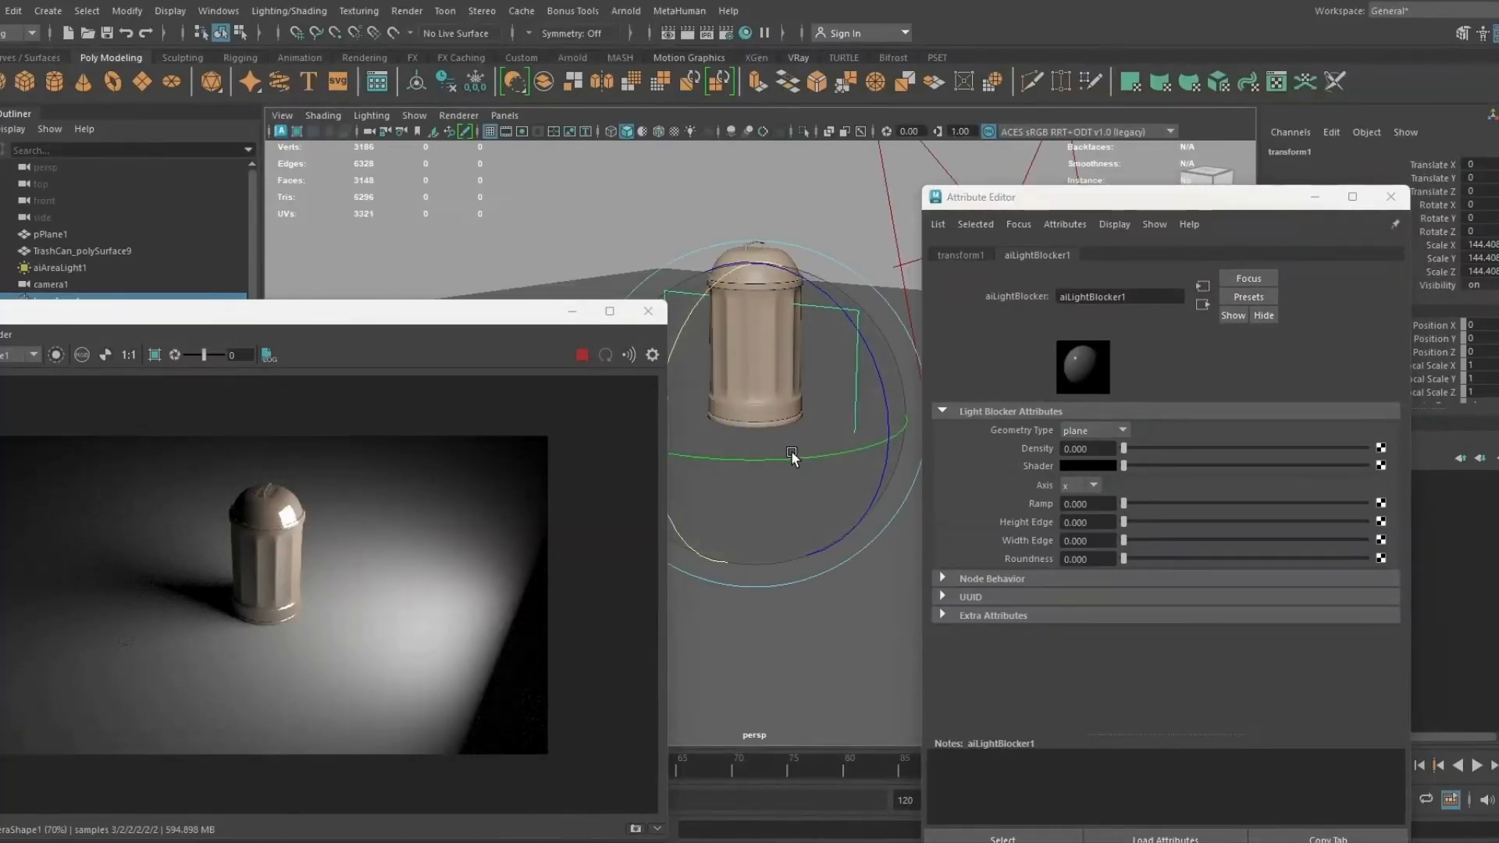
left_click_drag(790, 455, 1394, 260)
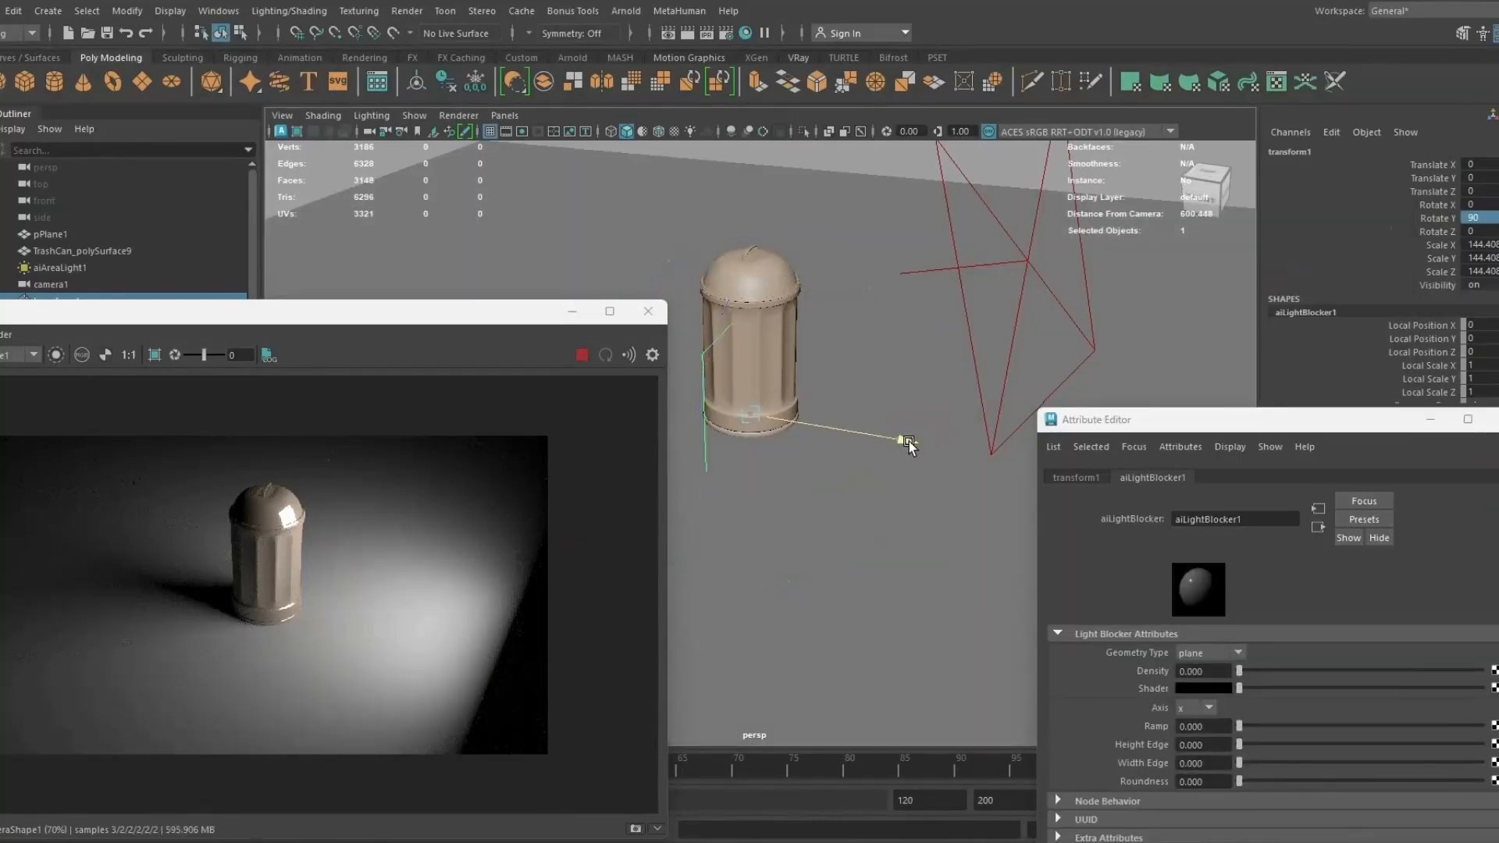
left_click_drag(909, 442, 1015, 450)
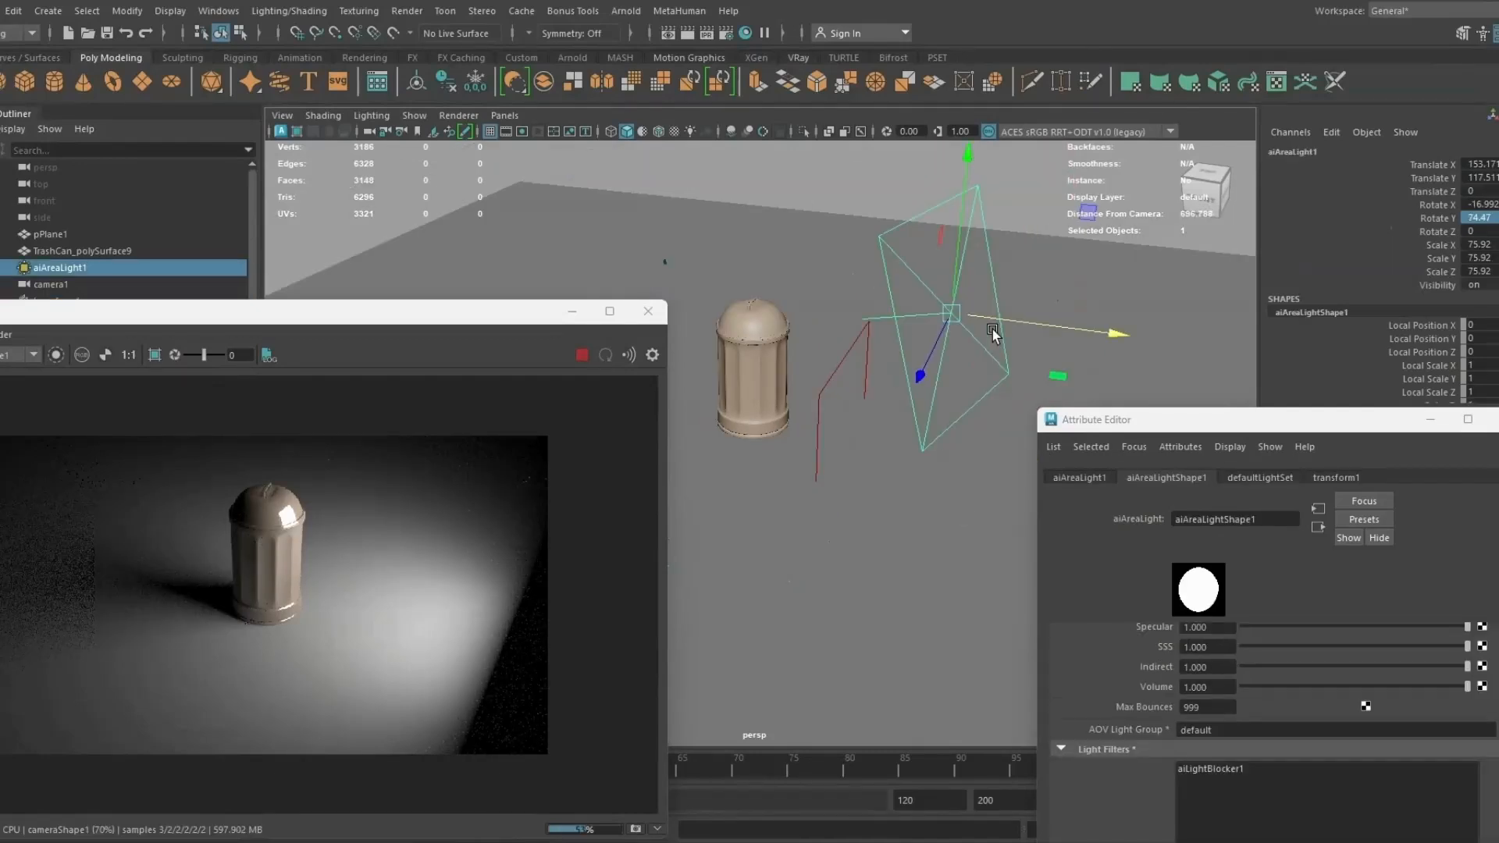
Step: Move the area light farther from the trash can to about X 185.6, and raise the light blocker to about Y 109
left_click_drag(1073, 331, 1121, 337)
left_click(818, 401)
left_click_drag(848, 306, 852, 192)
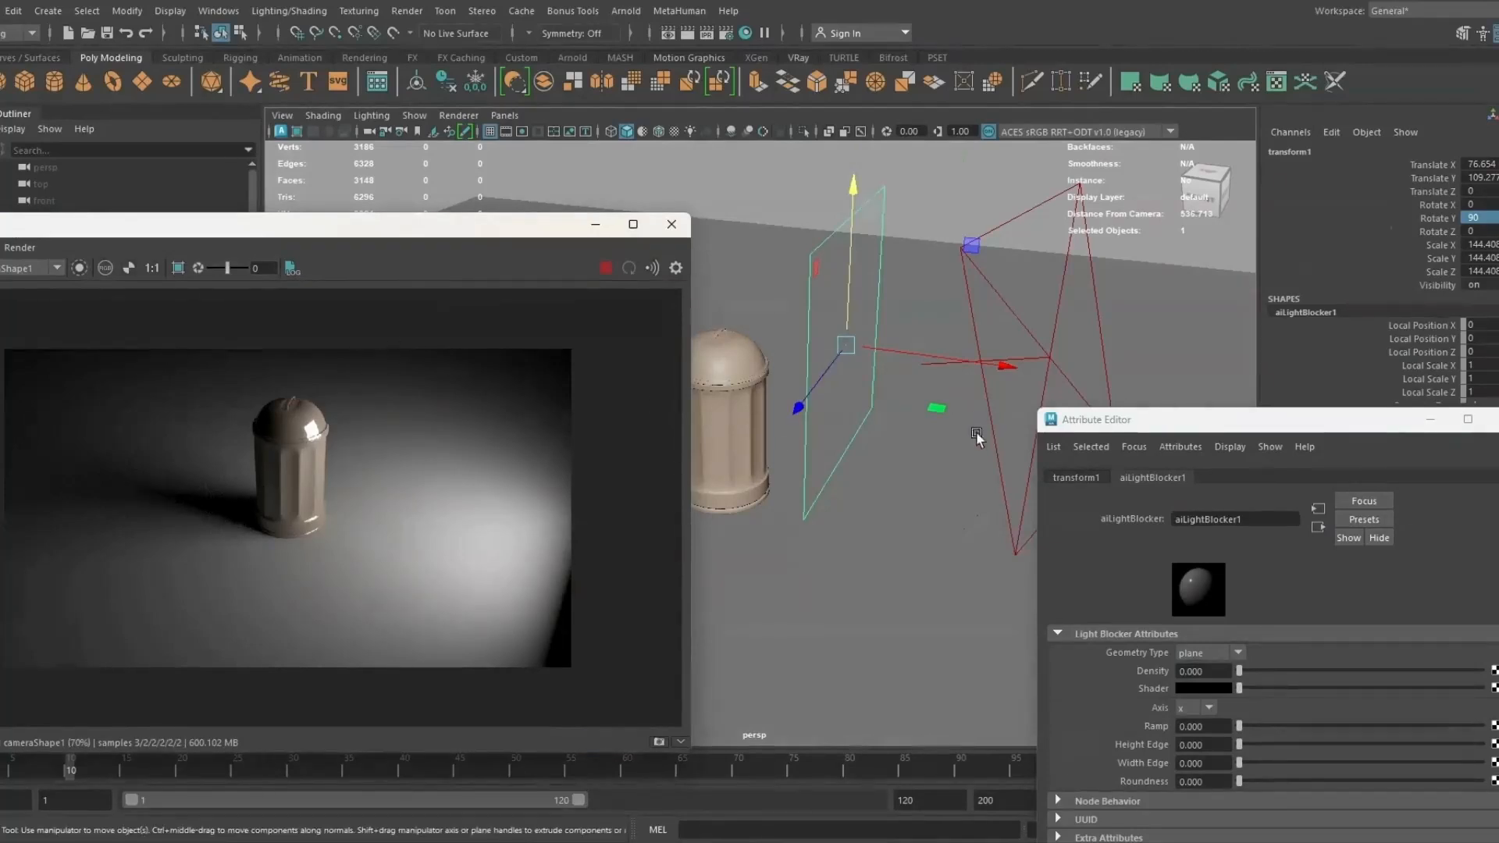
Step: Set the light blocker's density to 1 and widen its plane along its horizontal axis
left_click_drag(1234, 424, 1189, 196)
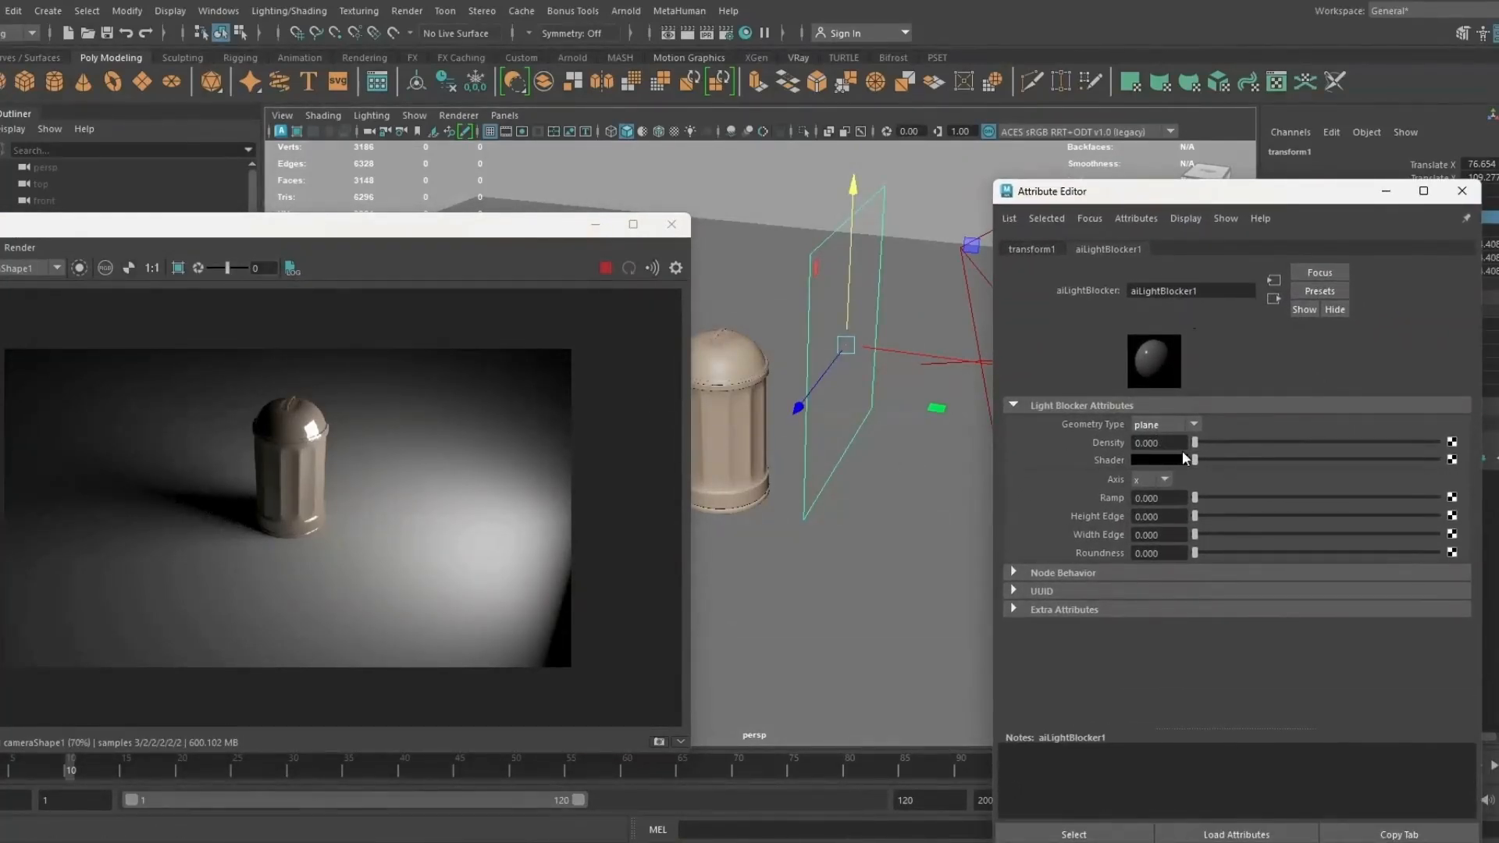
left_click_drag(1227, 444, 1444, 442)
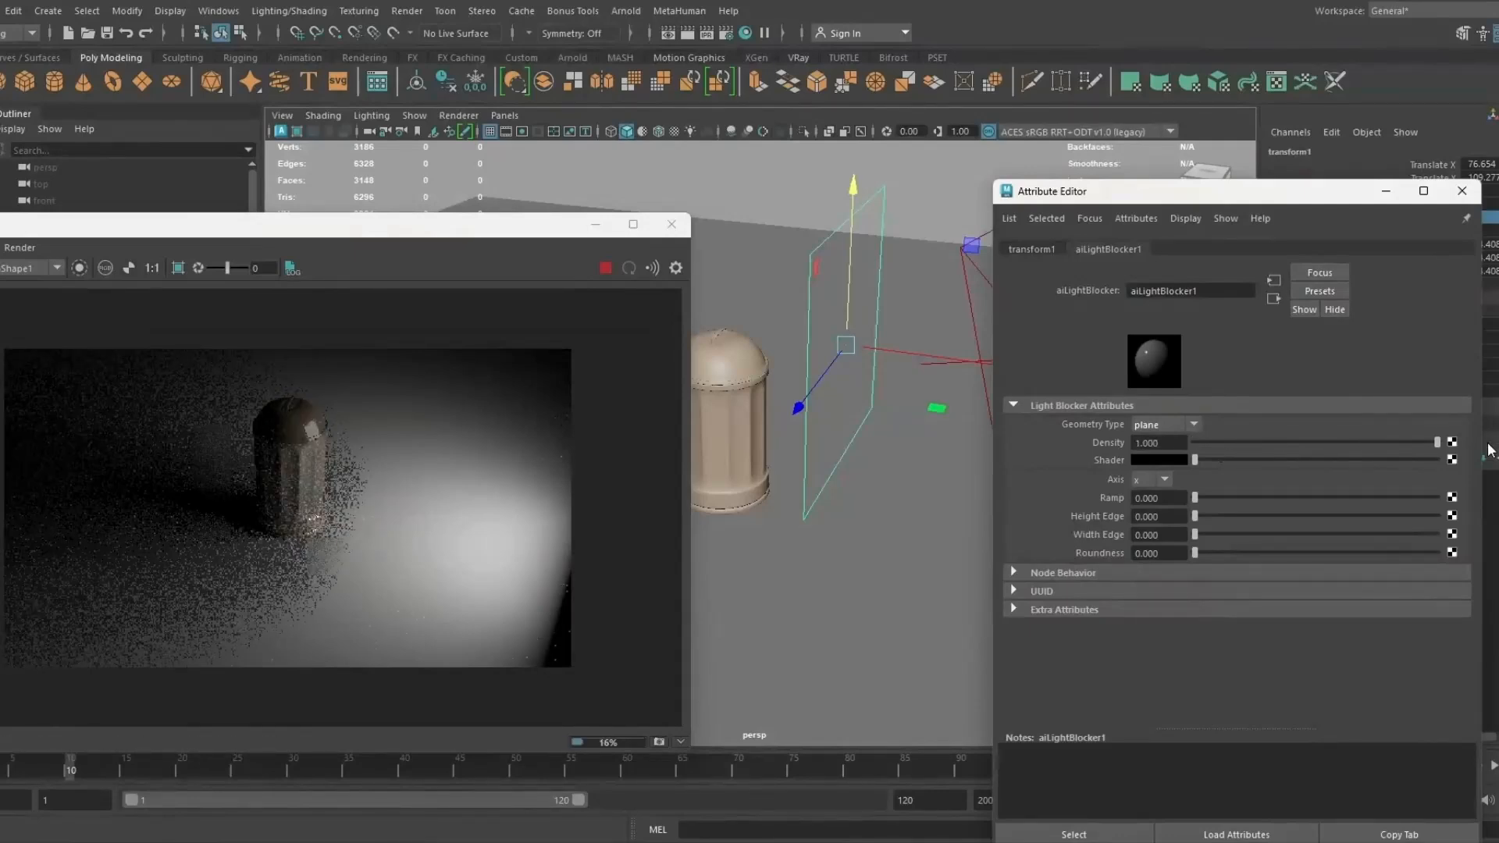
right_click_drag(803, 410, 773, 378, "alt")
middle_click_drag(773, 378, 789, 381, "alt")
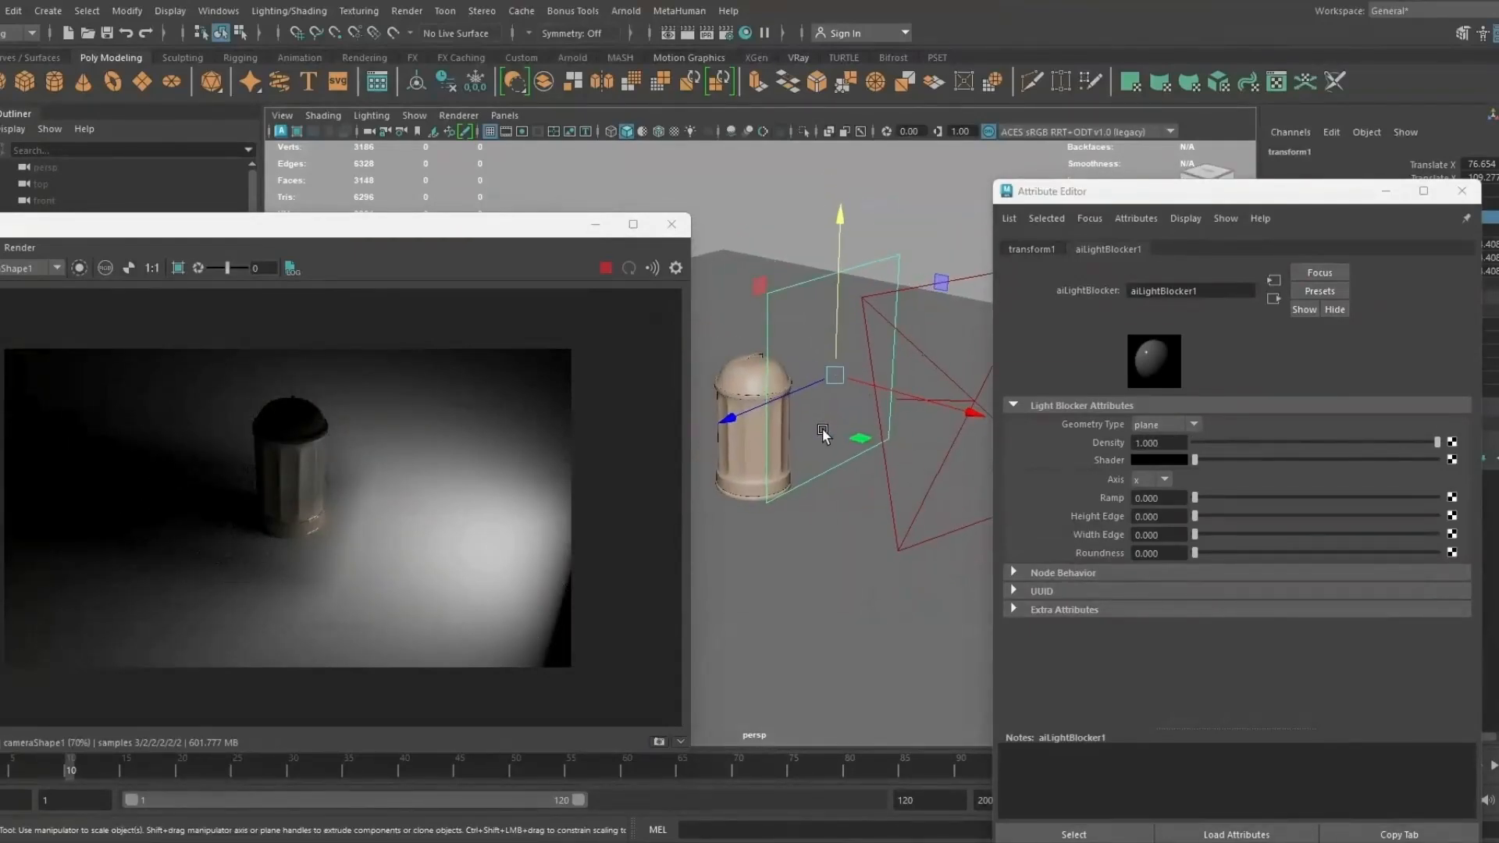
key("r")
left_click_drag(920, 341, 1315, 208)
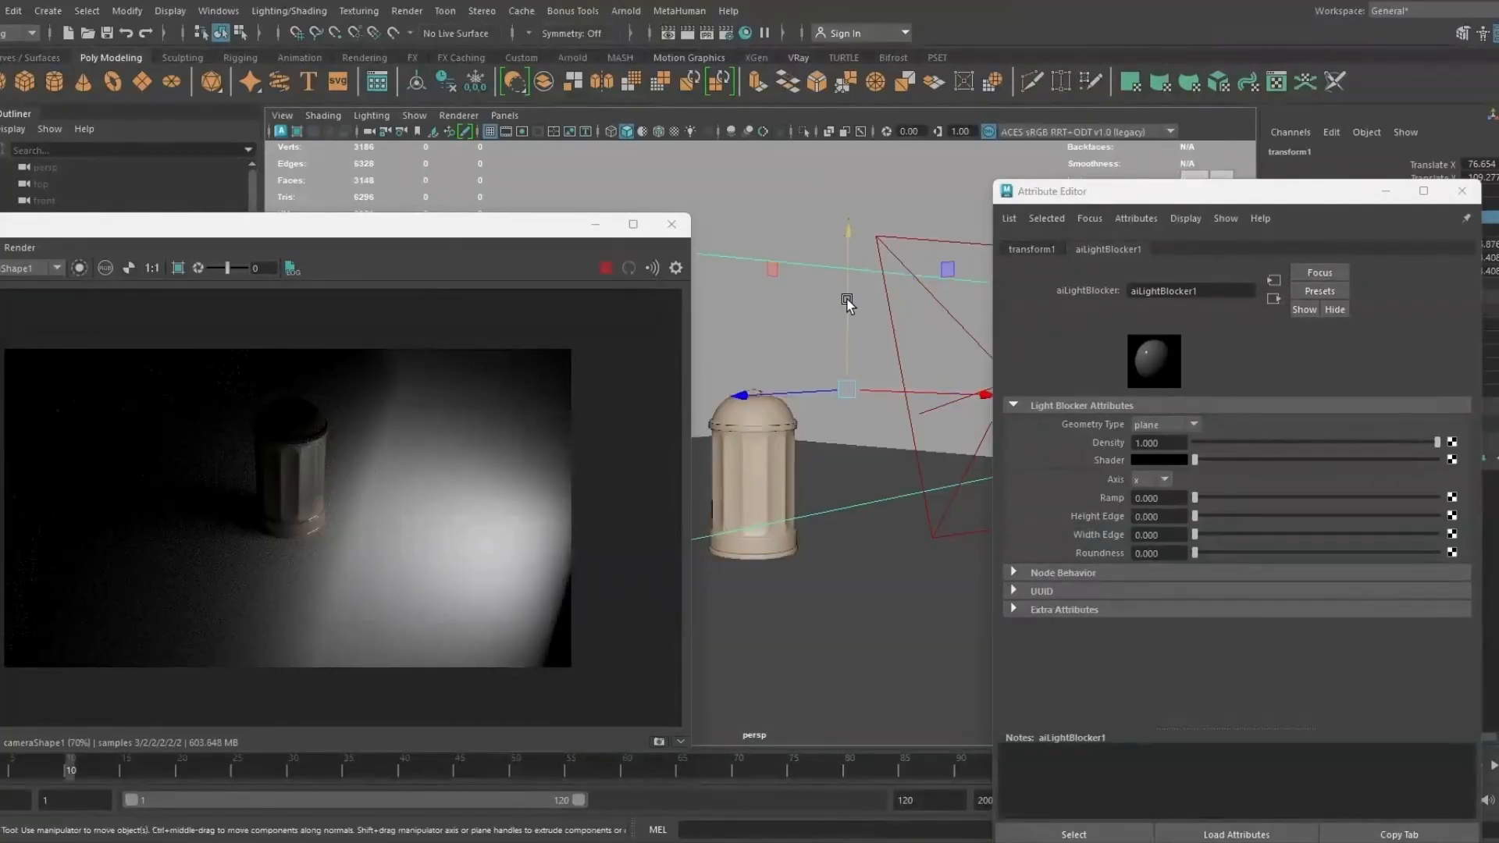
Step: Move the light blocker up and down to test its shadow, leaving it at about X 80.3, Y 157
left_click_drag(848, 298, 869, 475)
left_click_drag(872, 420, 871, 253)
left_click_drag(888, 377, 873, 435)
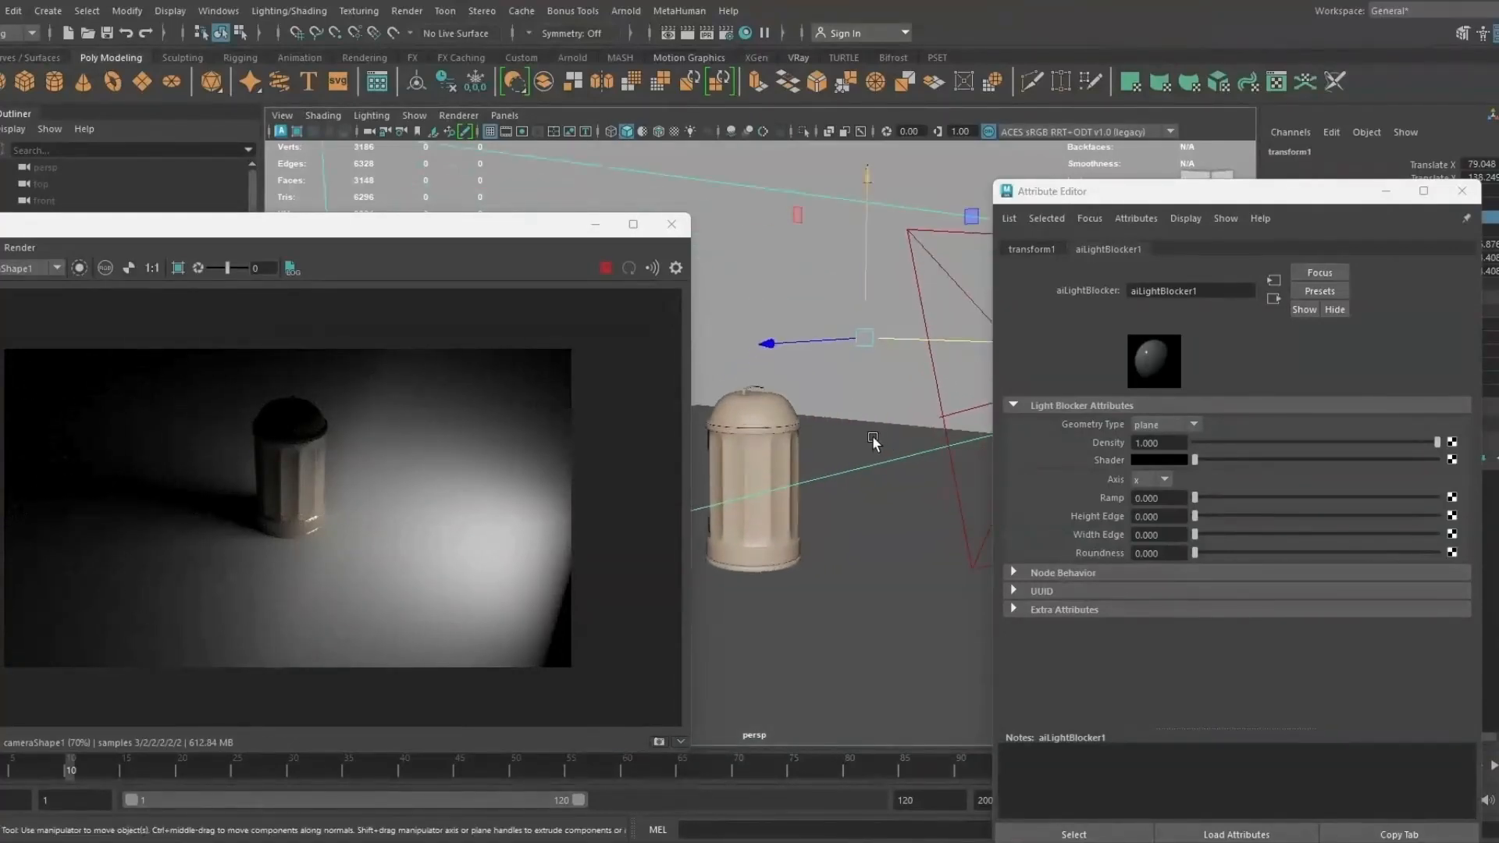
left_click_drag(865, 281, 862, 246)
left_click_drag(953, 303, 853, 332)
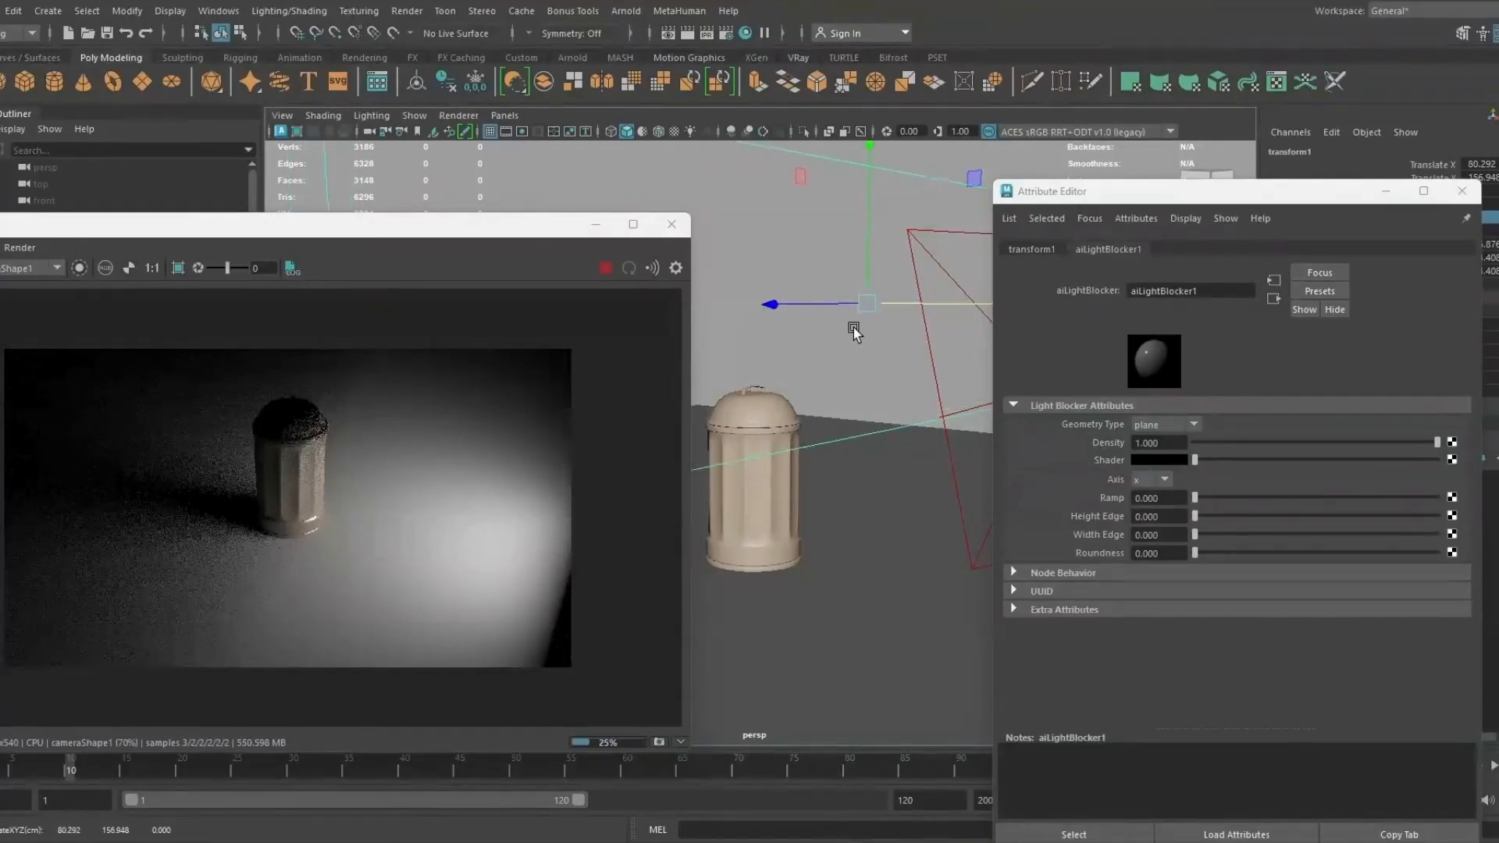
Step: Adjust the area light's position behind the light blocker and reselect the blocker, keeping its ramp at 0
left_click(934, 361)
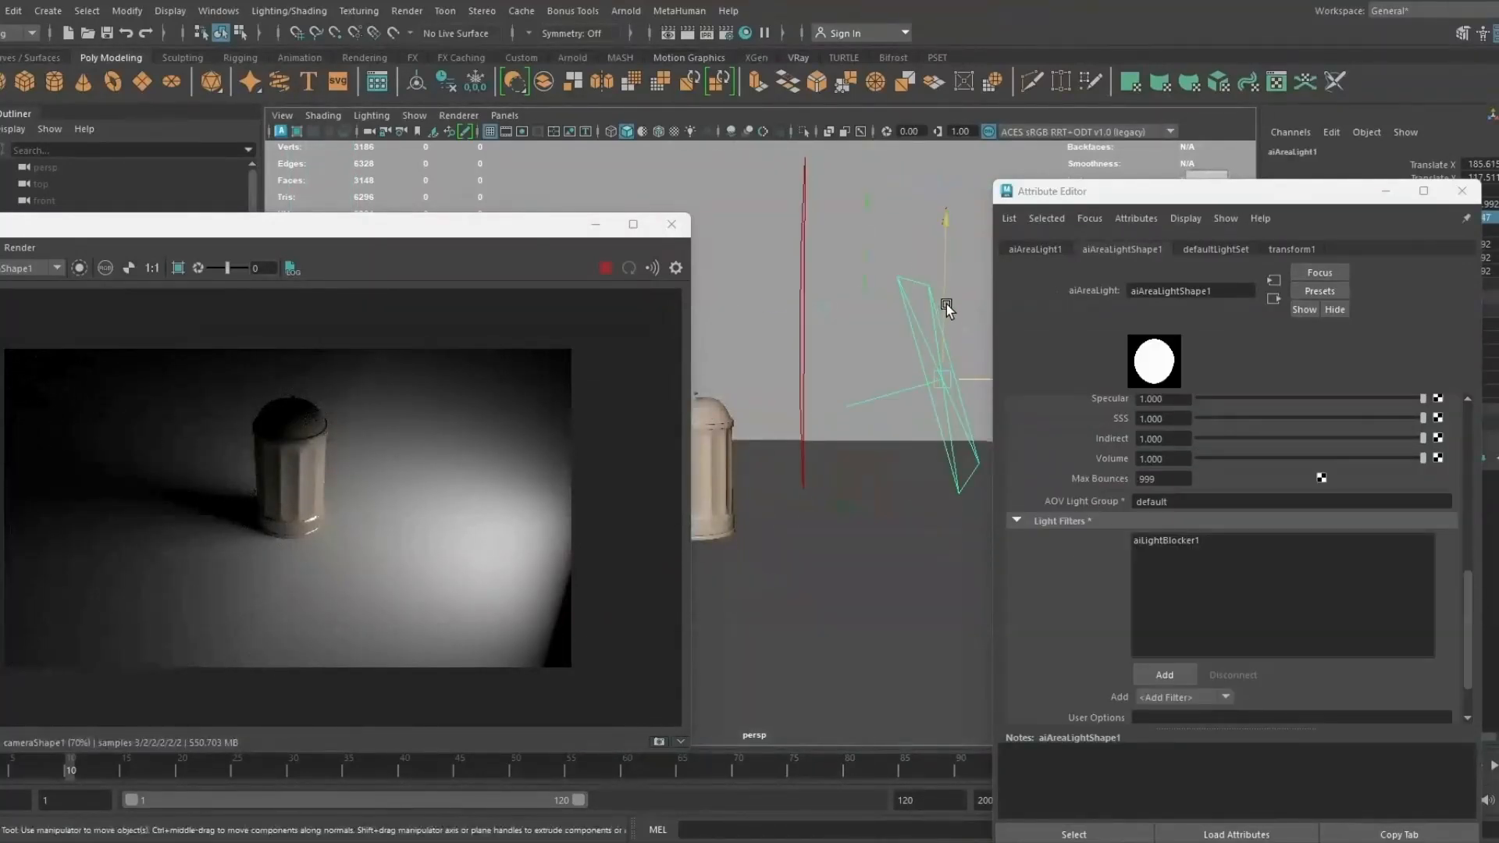
left_click_drag(946, 303, 893, 349)
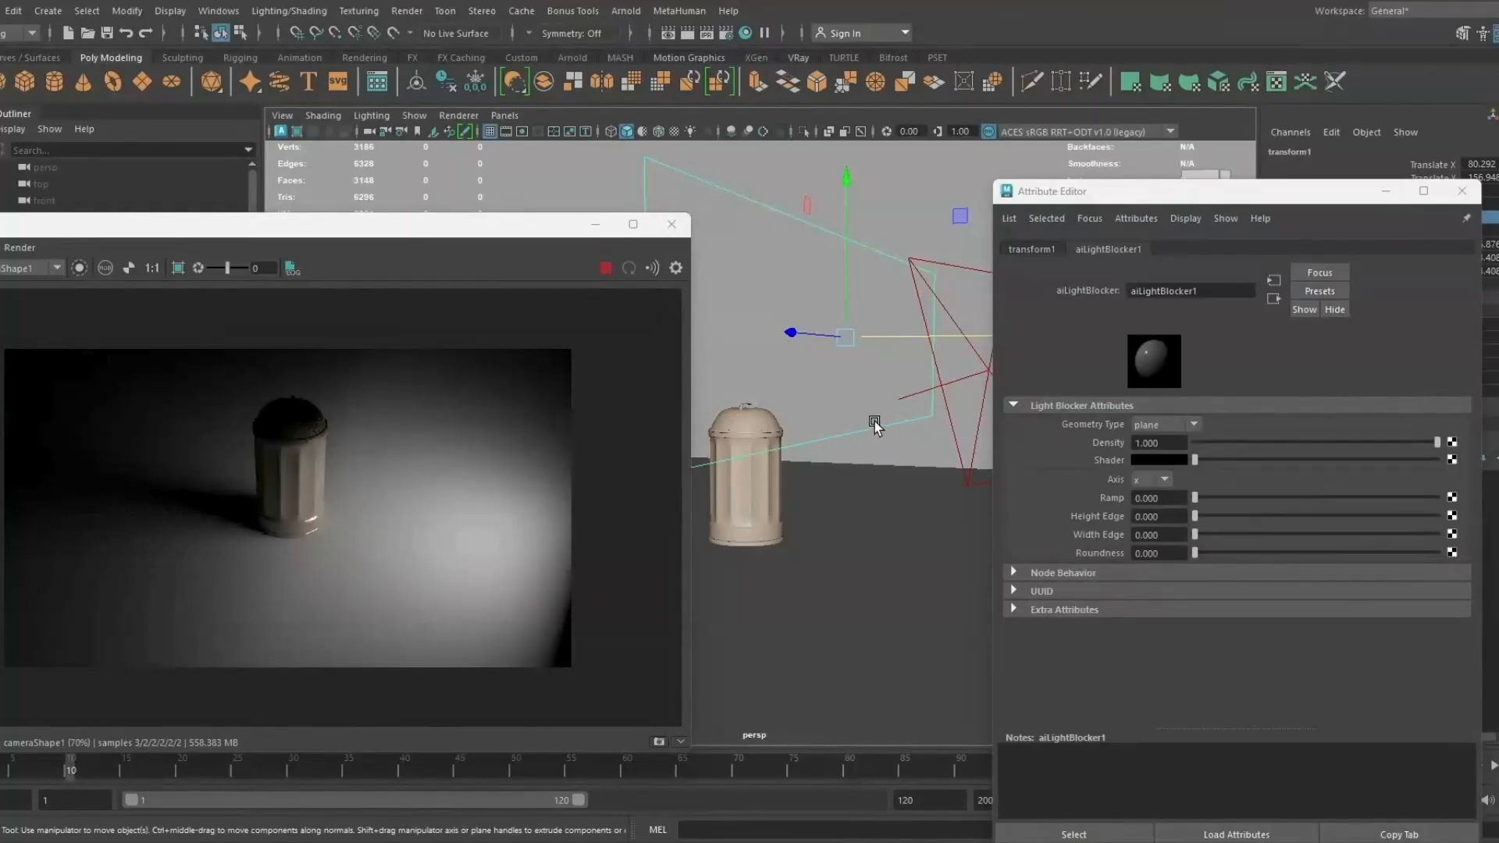
left_click_drag(875, 420, 898, 426, "alt")
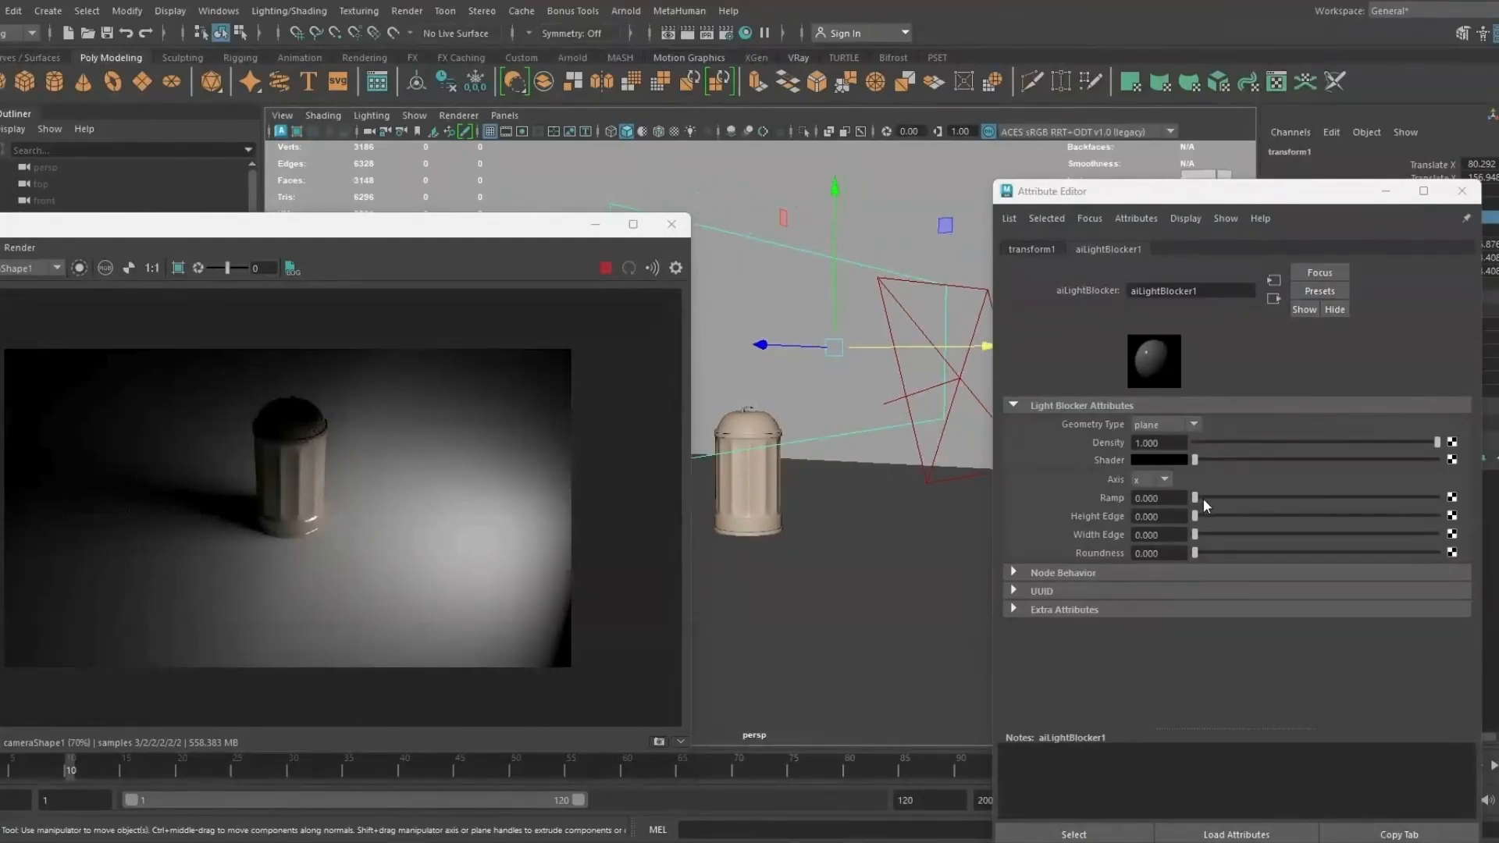
mouse_move(1204, 498)
left_mouse_down()
mouse_move(1264, 499)
mouse_move(1182, 497)
left_mouse_up()
Step: Move the light blocker closer to the trash can and lower it, to about X 31.8, Y 126.9
left_click_drag(962, 480, 861, 490, "alt")
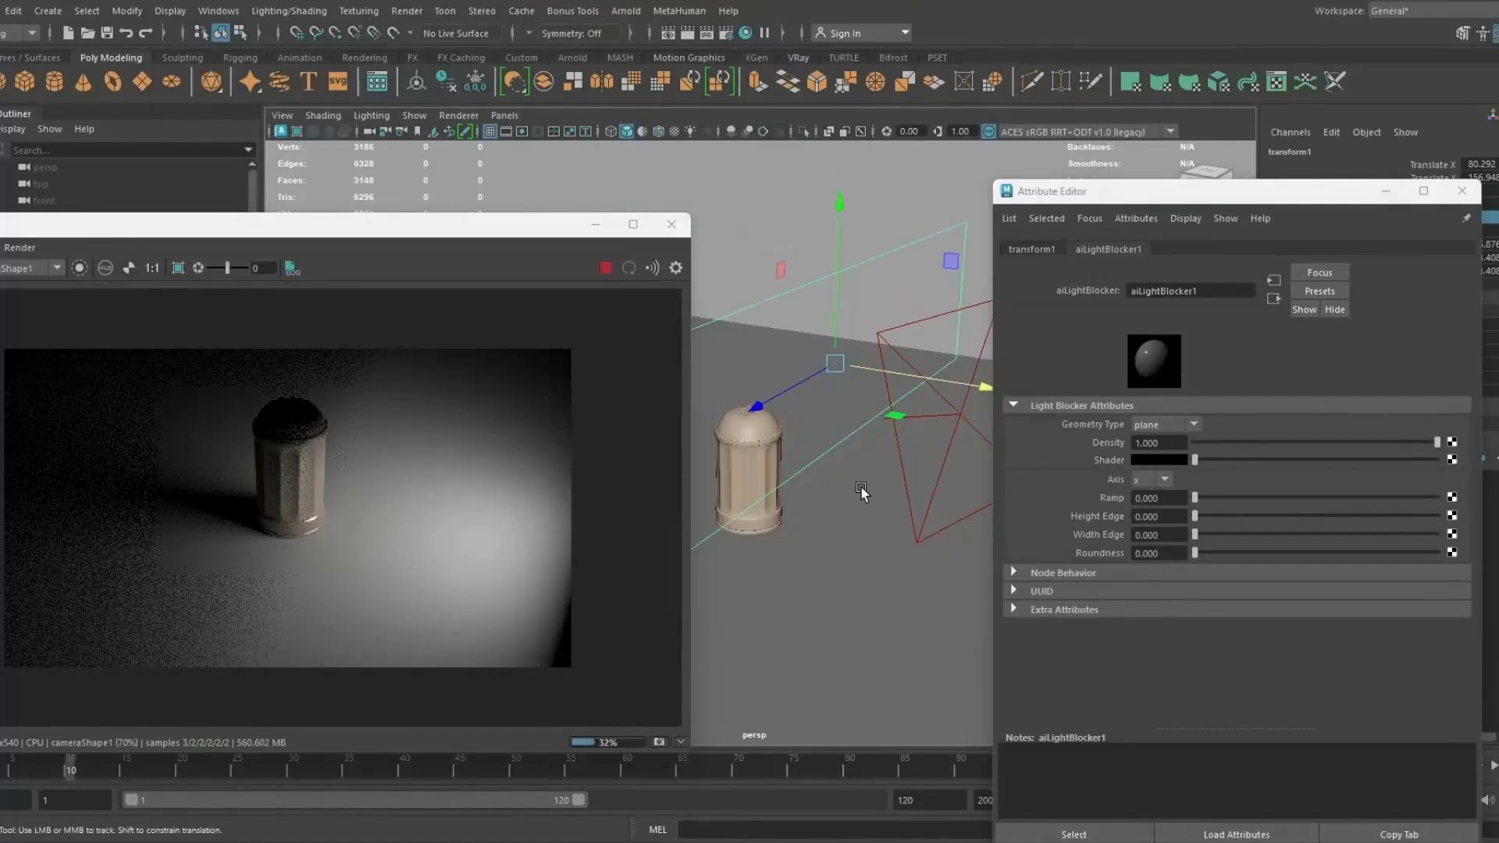
left_click_drag(930, 378, 889, 369)
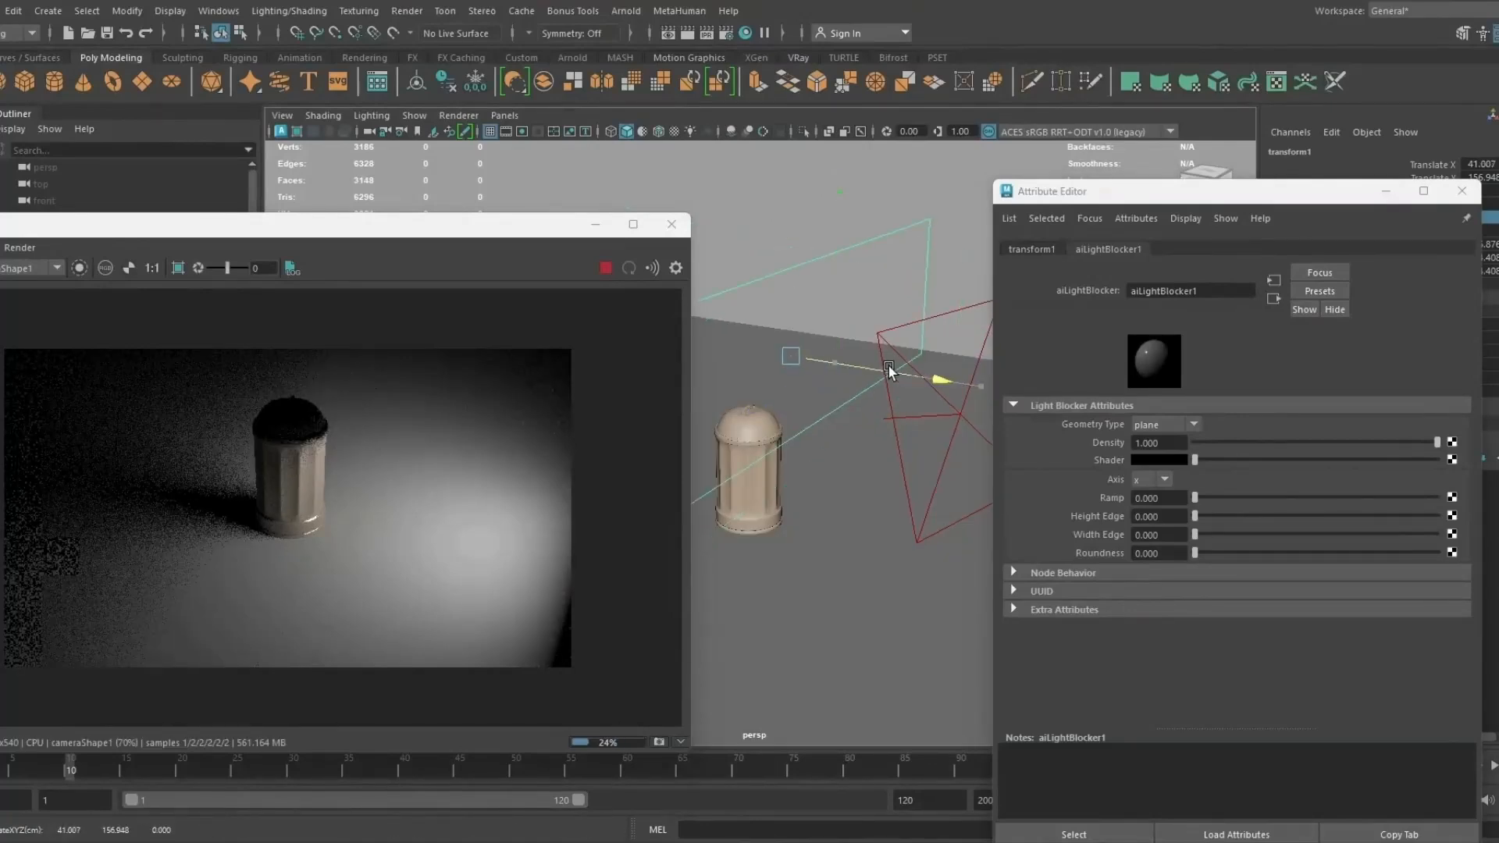
left_click_drag(790, 298, 788, 333)
scroll(790, 334, "up", 3)
mouse_move(895, 377)
left_mouse_down()
mouse_move(874, 374)
mouse_move(886, 379)
left_mouse_up()
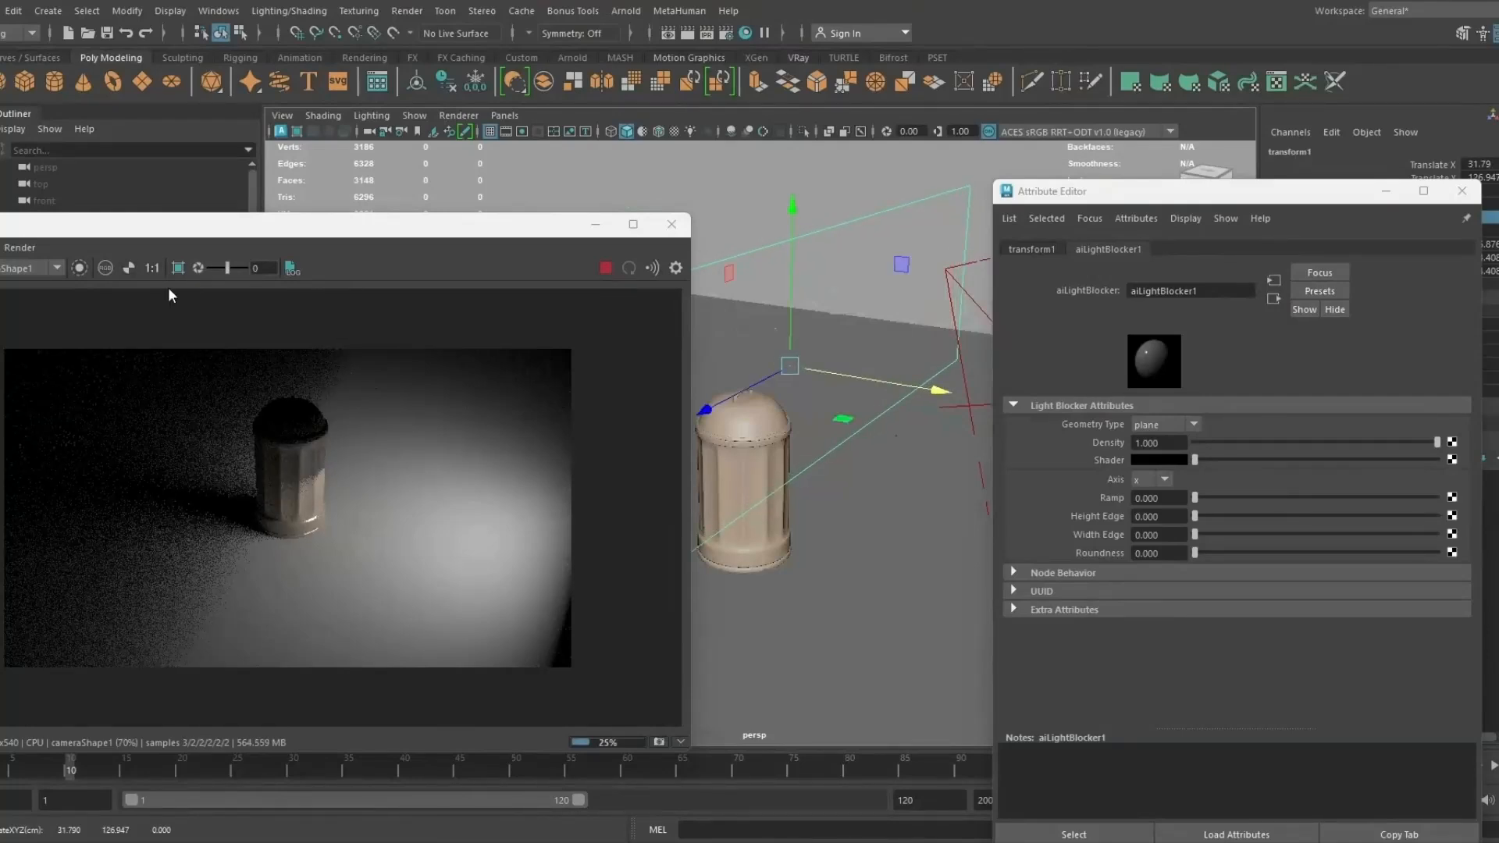
Step: Switch the Arnold render to the perspective camera and frame a close-up of the trash can
left_click(28, 269)
left_click(11, 291)
scroll(909, 578, "up", 3)
left_click_drag(896, 567, 902, 434, "alt")
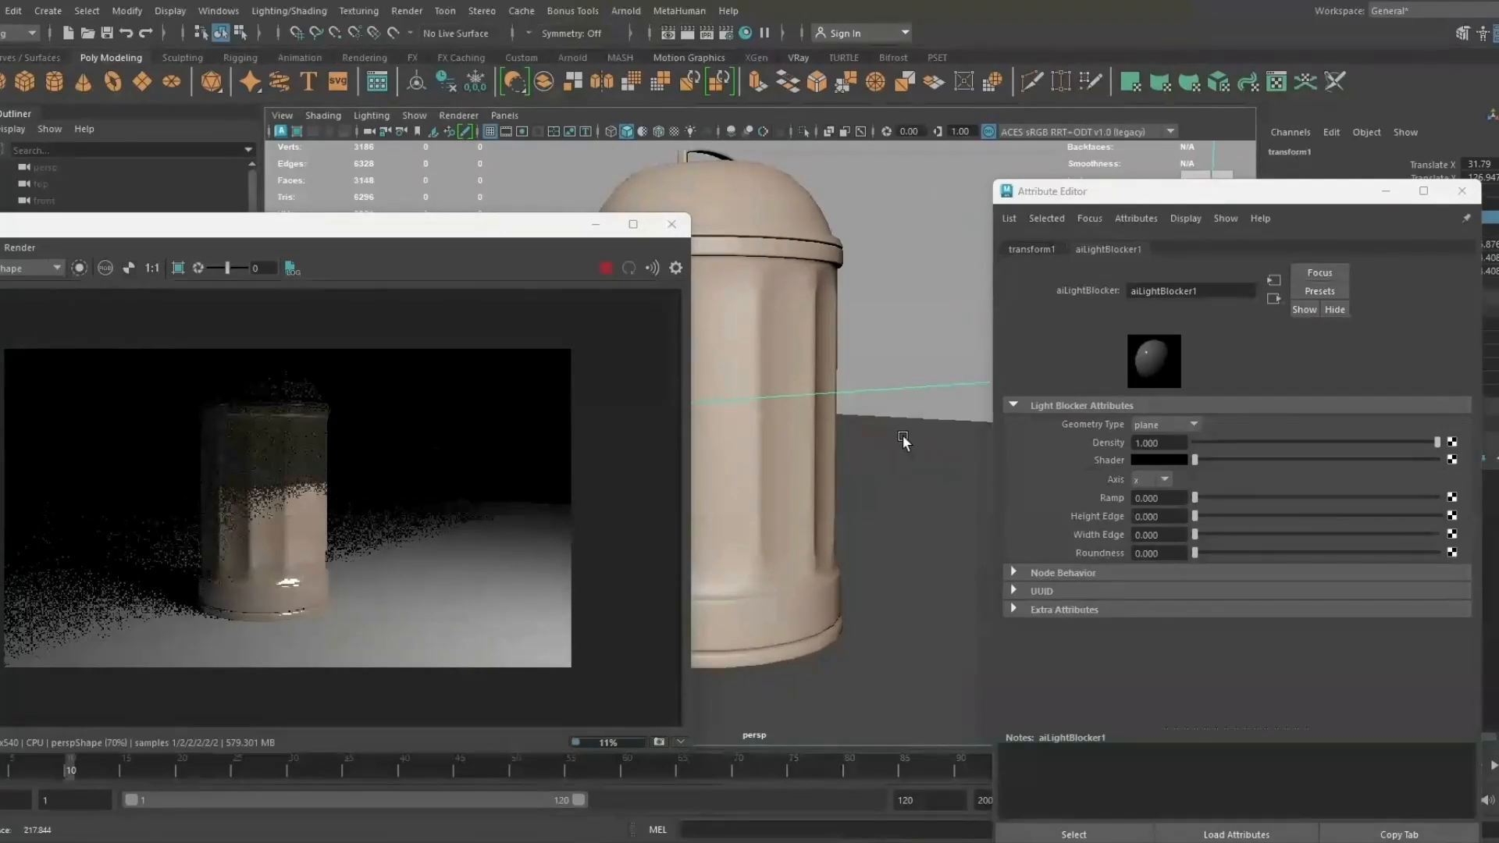
Step: Set the light blocker's height edge to about 0.413
left_click_drag(1194, 517, 1295, 518)
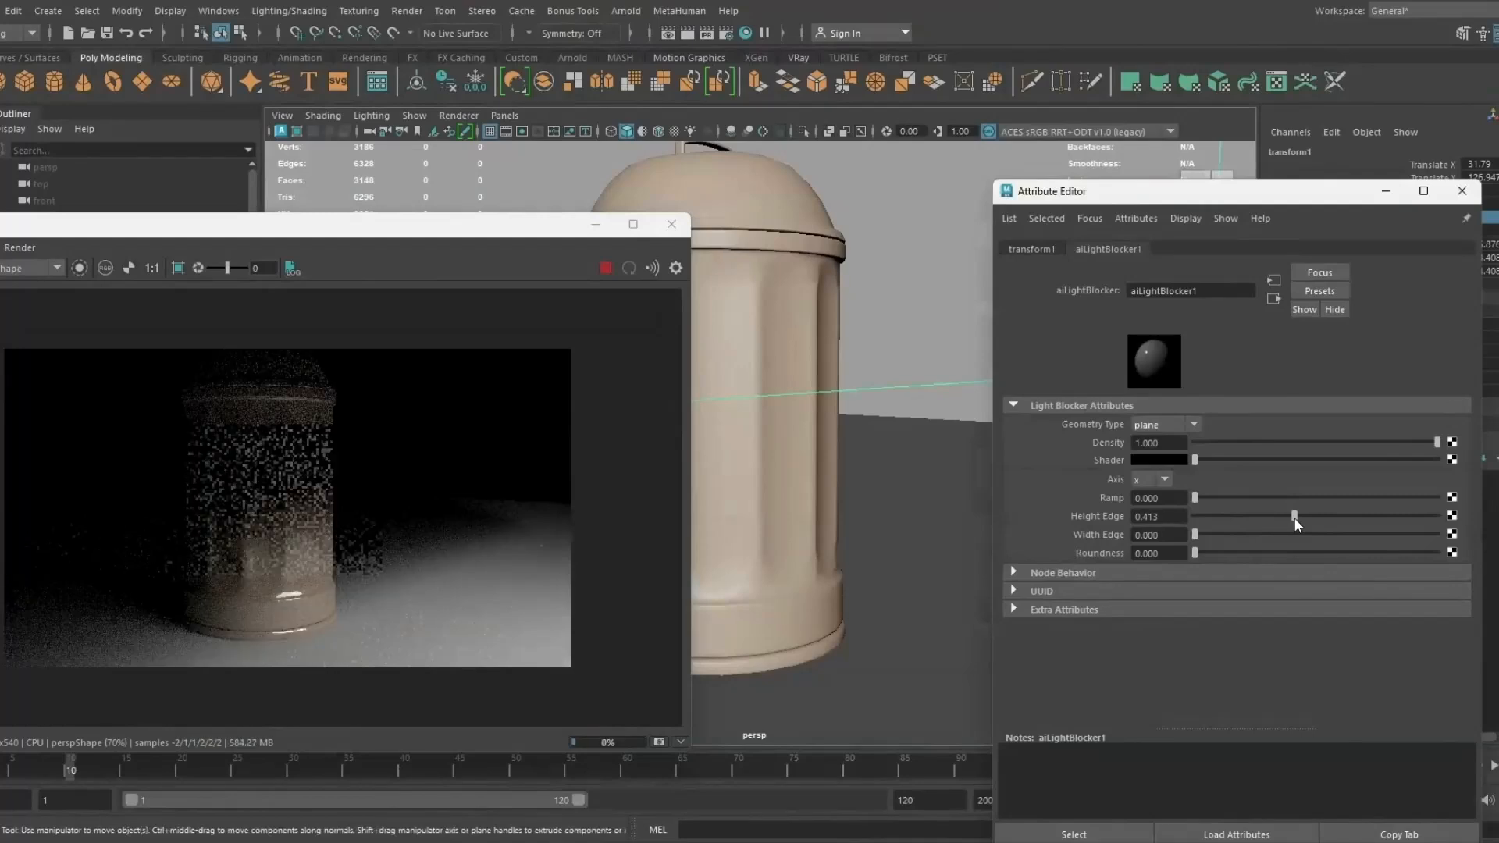
Step: Raise the light blocker above the trash can to about Y 144.2 and reframe the can to check its shadow
scroll(798, 372, "down", 3)
middle_click_drag(798, 372, 820, 436, "alt")
scroll(820, 434, "down", 1)
left_click_drag(737, 304, 818, 203)
middle_click_drag(814, 357, 838, 270, "alt")
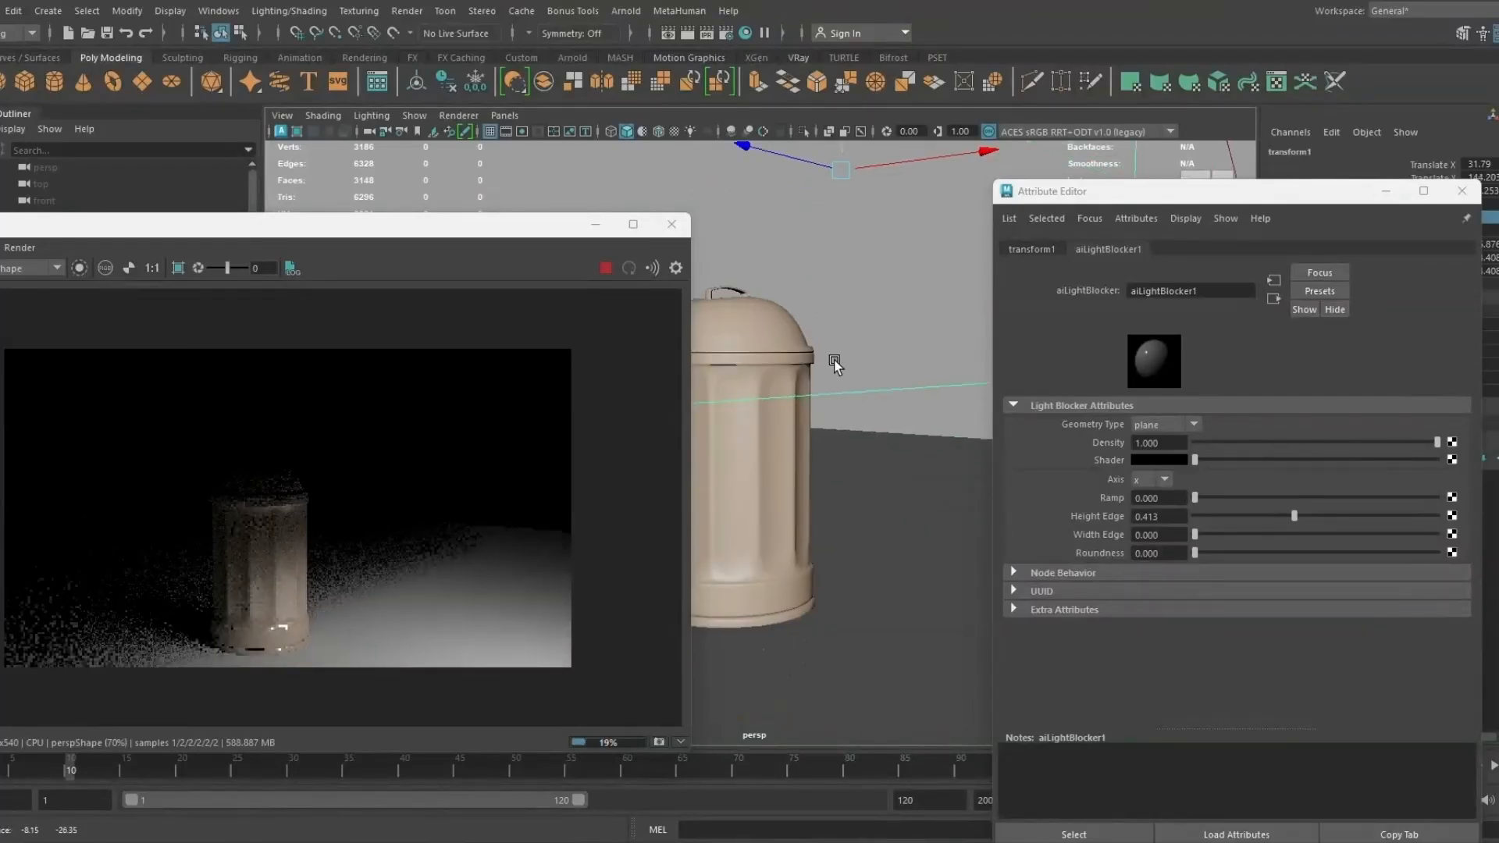
right_click_drag(836, 364, 877, 478, "alt")
middle_click_drag(877, 479, 866, 395, "alt")
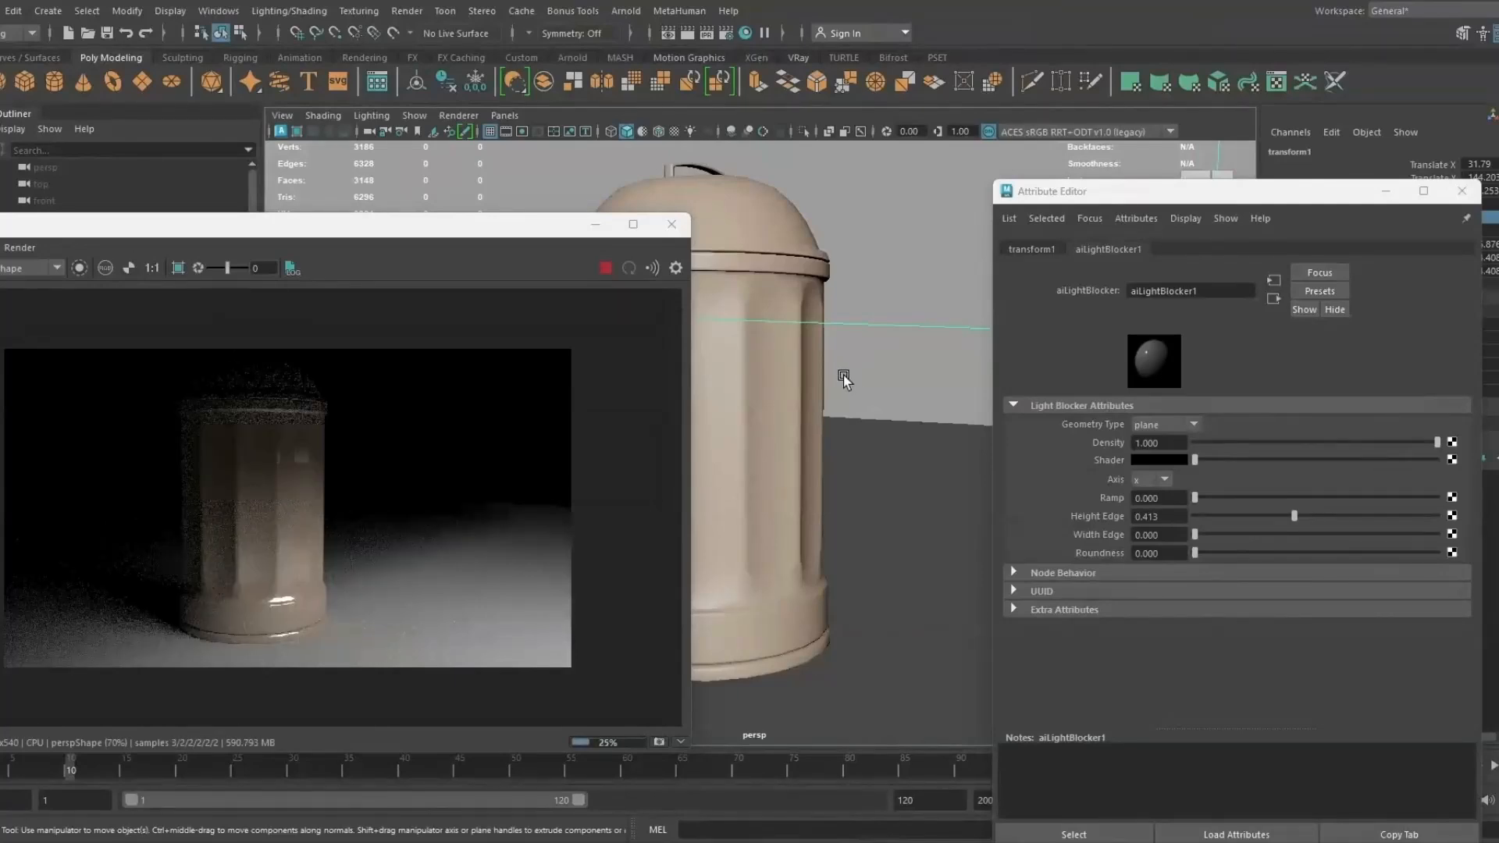
mouse_move(842, 375)
middle_mouse_down("alt")
mouse_move(824, 393)
mouse_move(831, 348)
mouse_move(826, 381)
middle_mouse_up("alt")
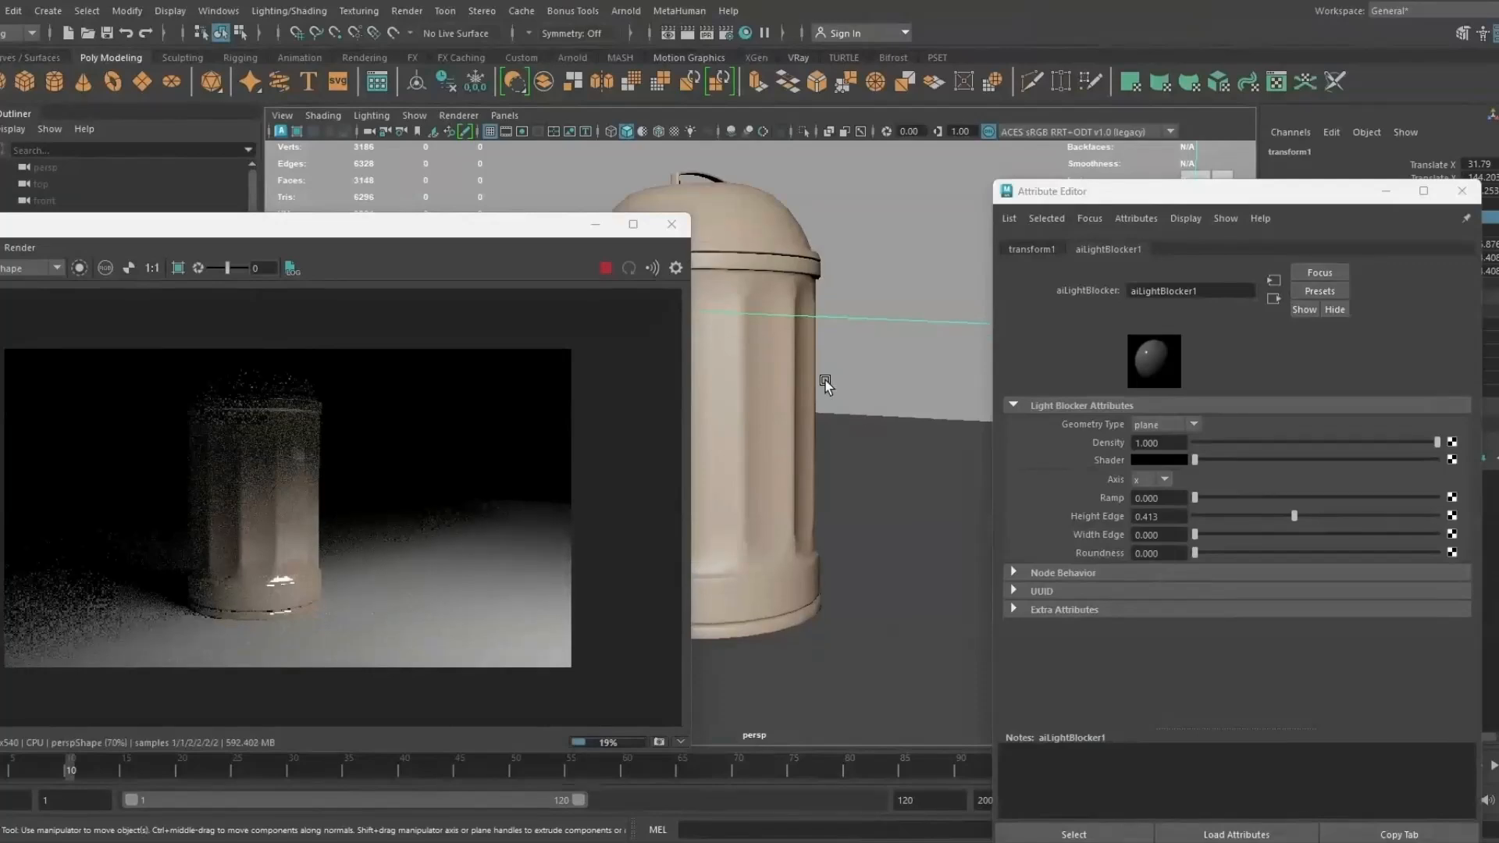
Step: Try the sphere geometry type on the light blocker
left_click(1165, 424)
left_click(1159, 455)
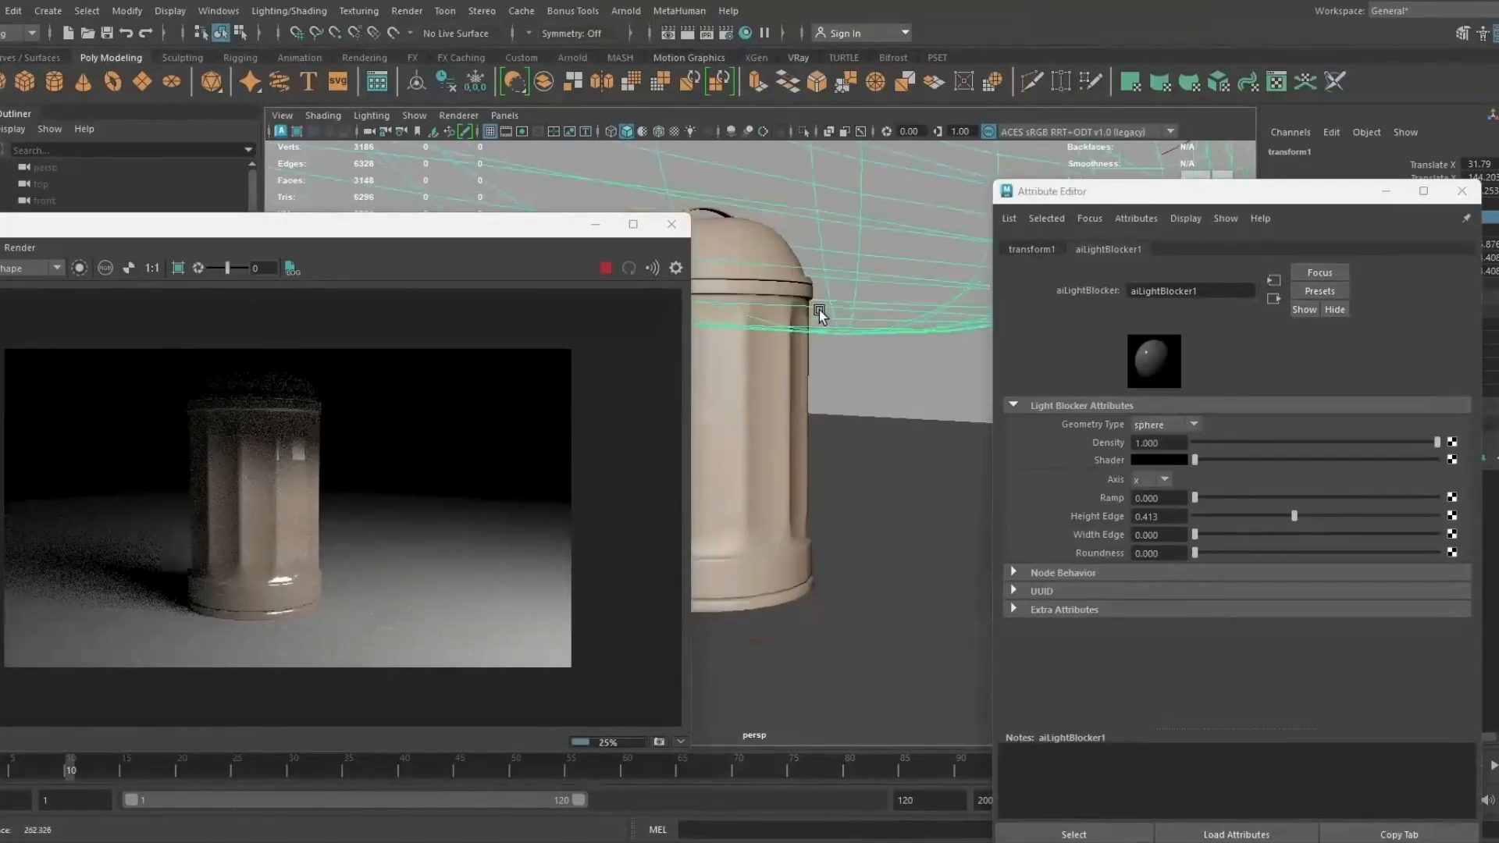
middle_click_drag(818, 311, 817, 405, "alt")
left_click_drag(817, 405, 805, 353, "alt")
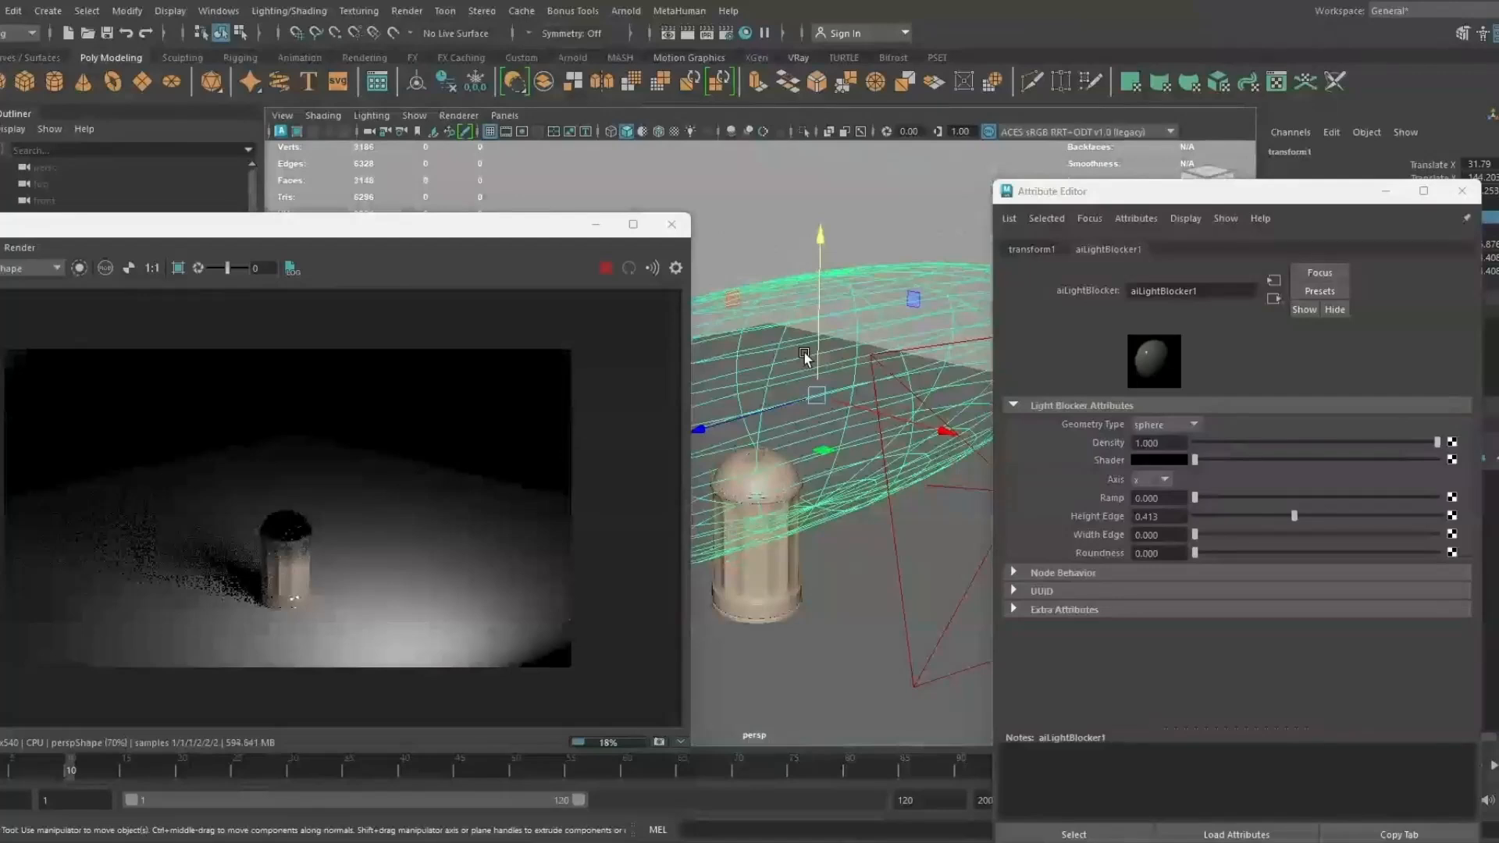
Step: Try the box geometry type on the light blocker and raise it to about Y 156.2
left_click(1193, 425)
left_click(1169, 443)
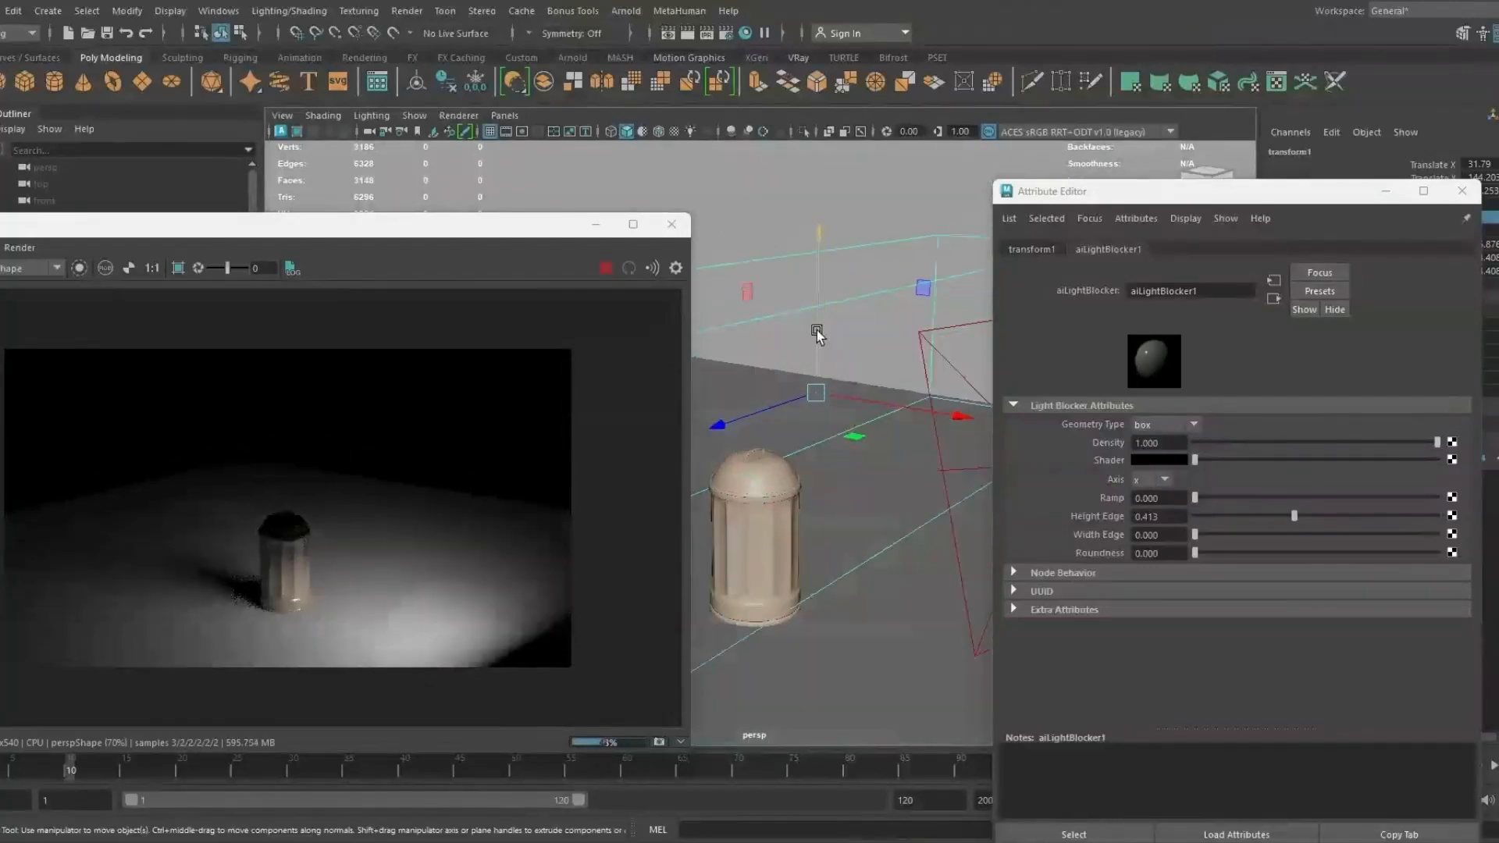
left_click_drag(814, 346, 809, 311)
Step: Set the light blocker's geometry type back to plane and lower it to about Y 150.7
left_click(1165, 424)
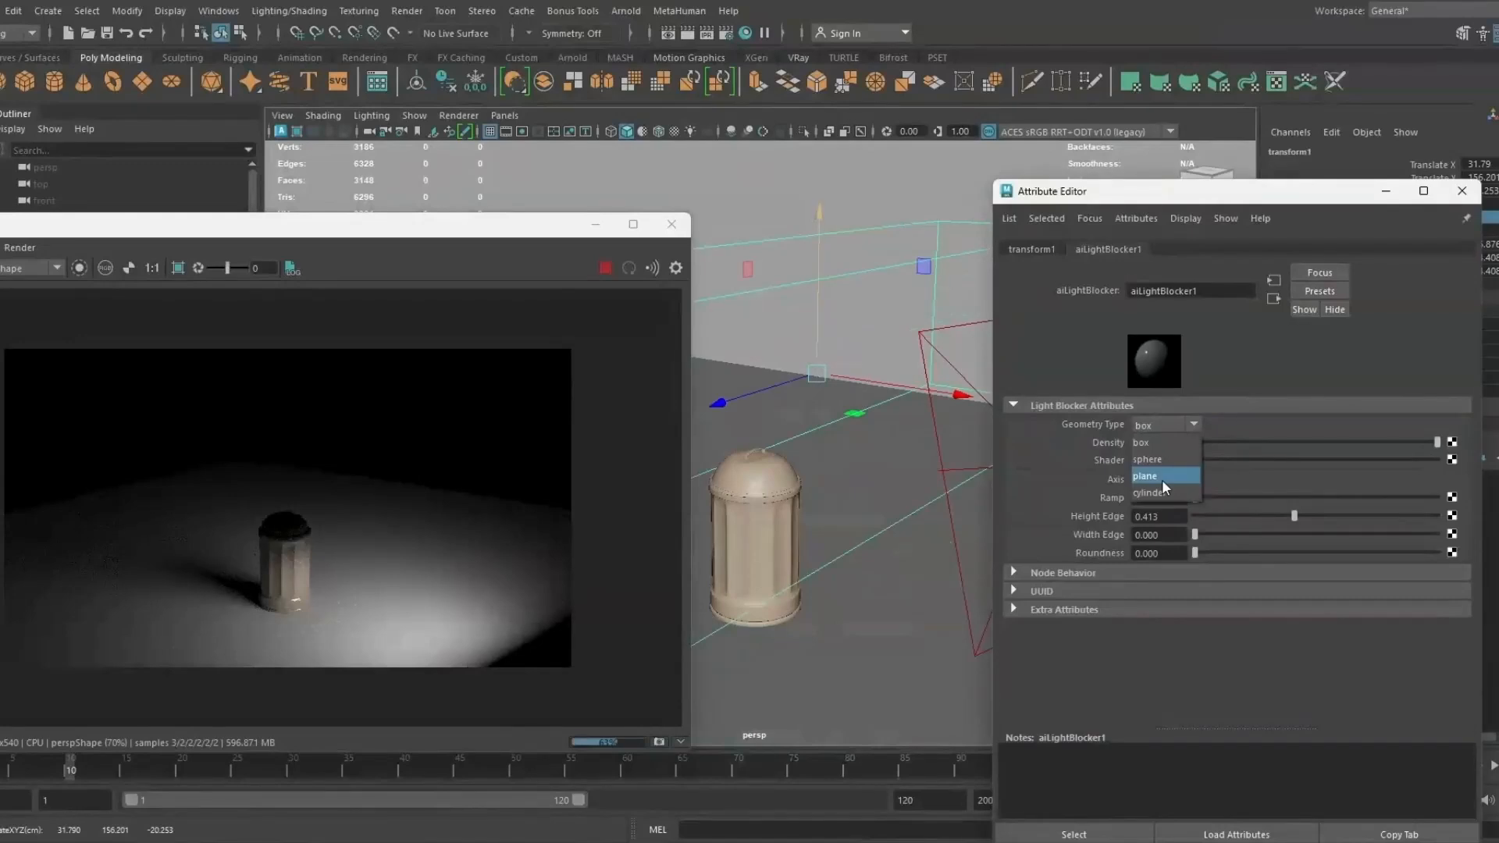
left_click(1163, 478)
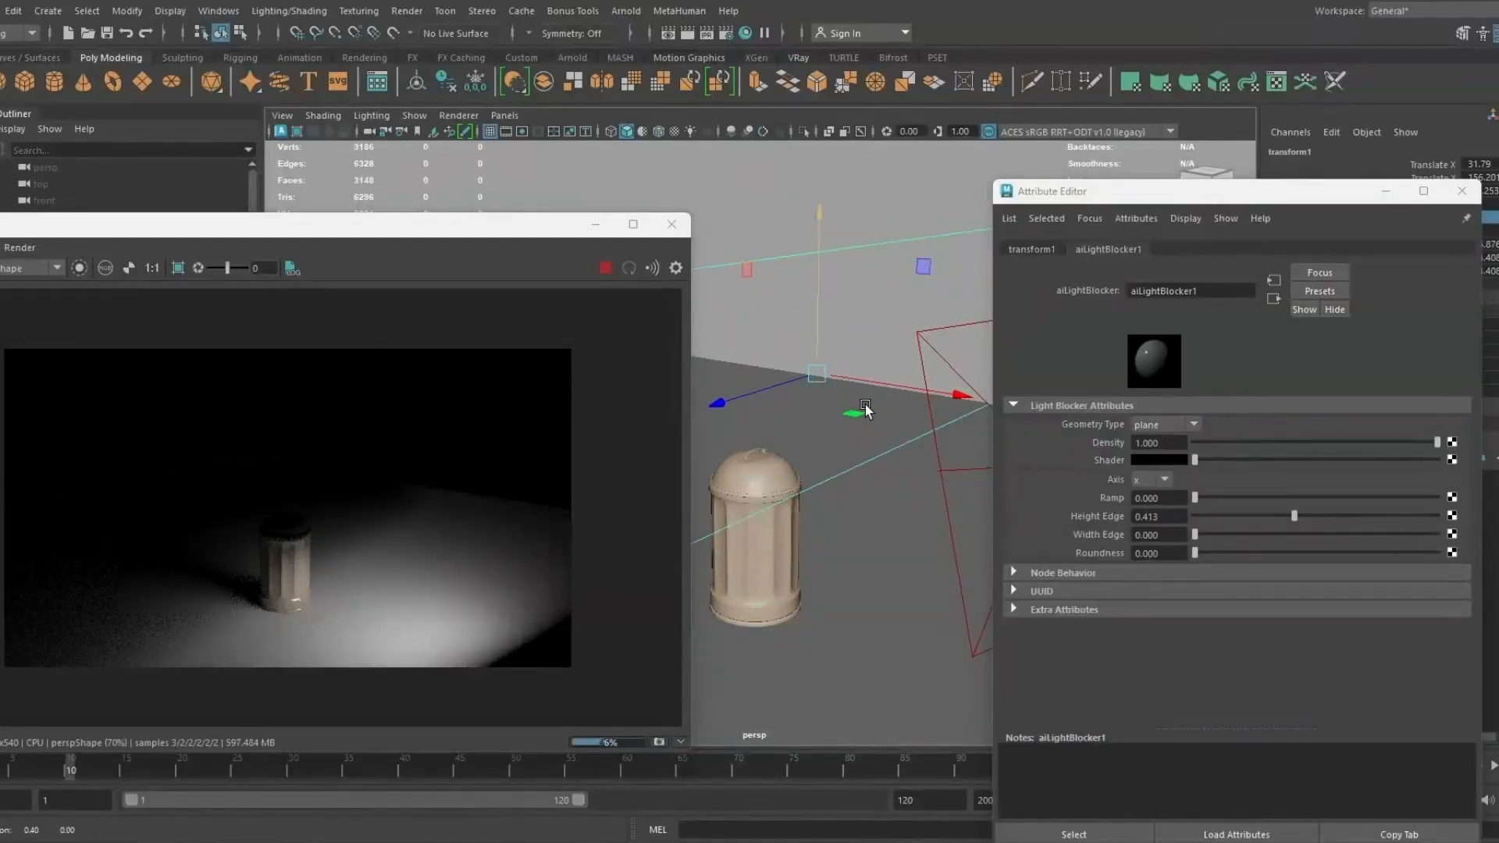
mouse_move(818, 355)
left_mouse_down()
mouse_move(816, 322)
mouse_move(815, 362)
left_mouse_up()
scroll(912, 567, "up", 5)
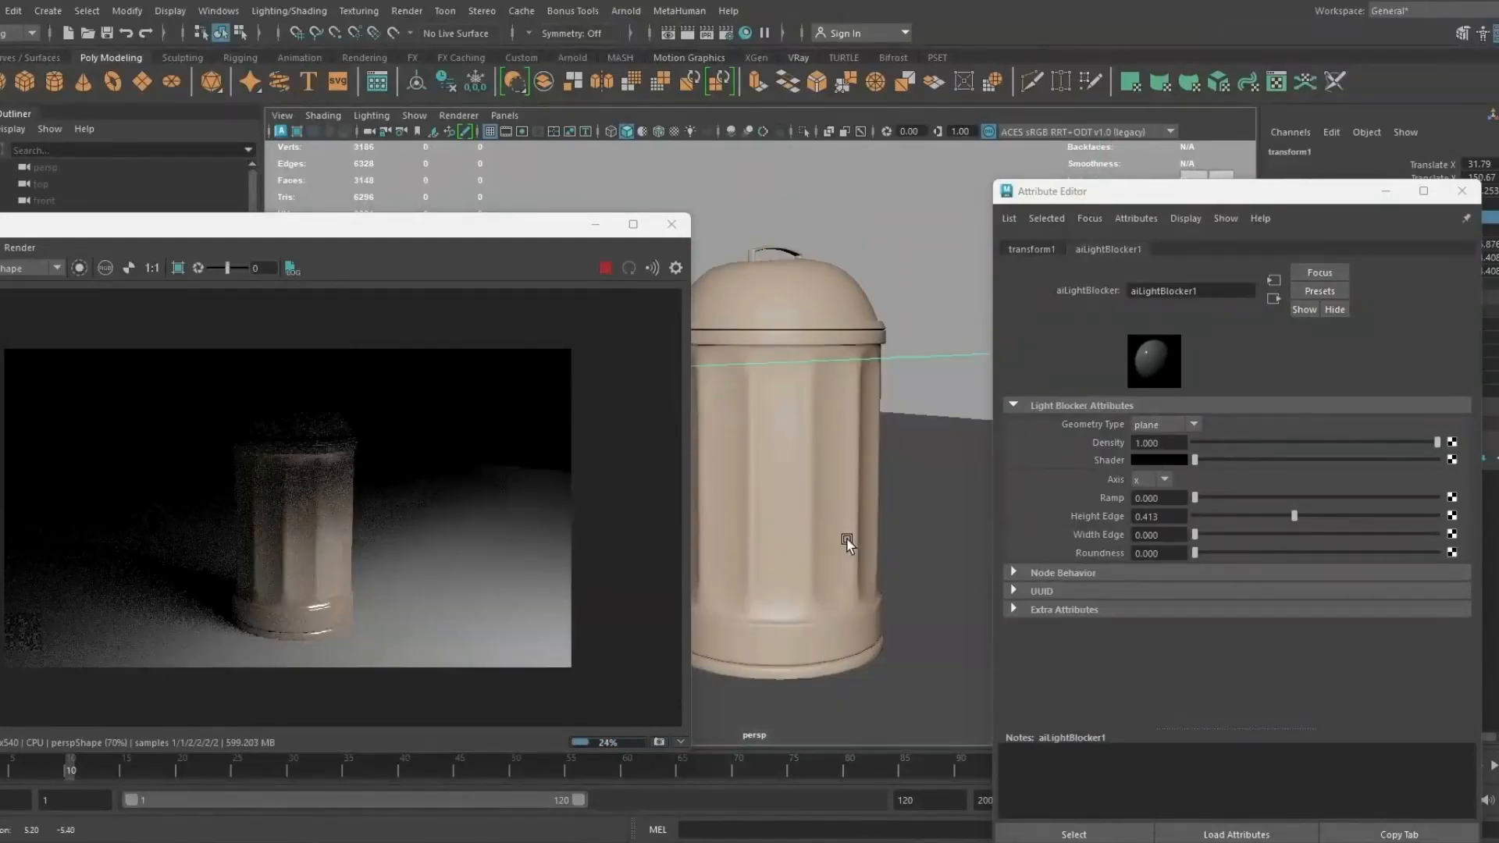
left_click_drag(848, 543, 804, 467, "alt")
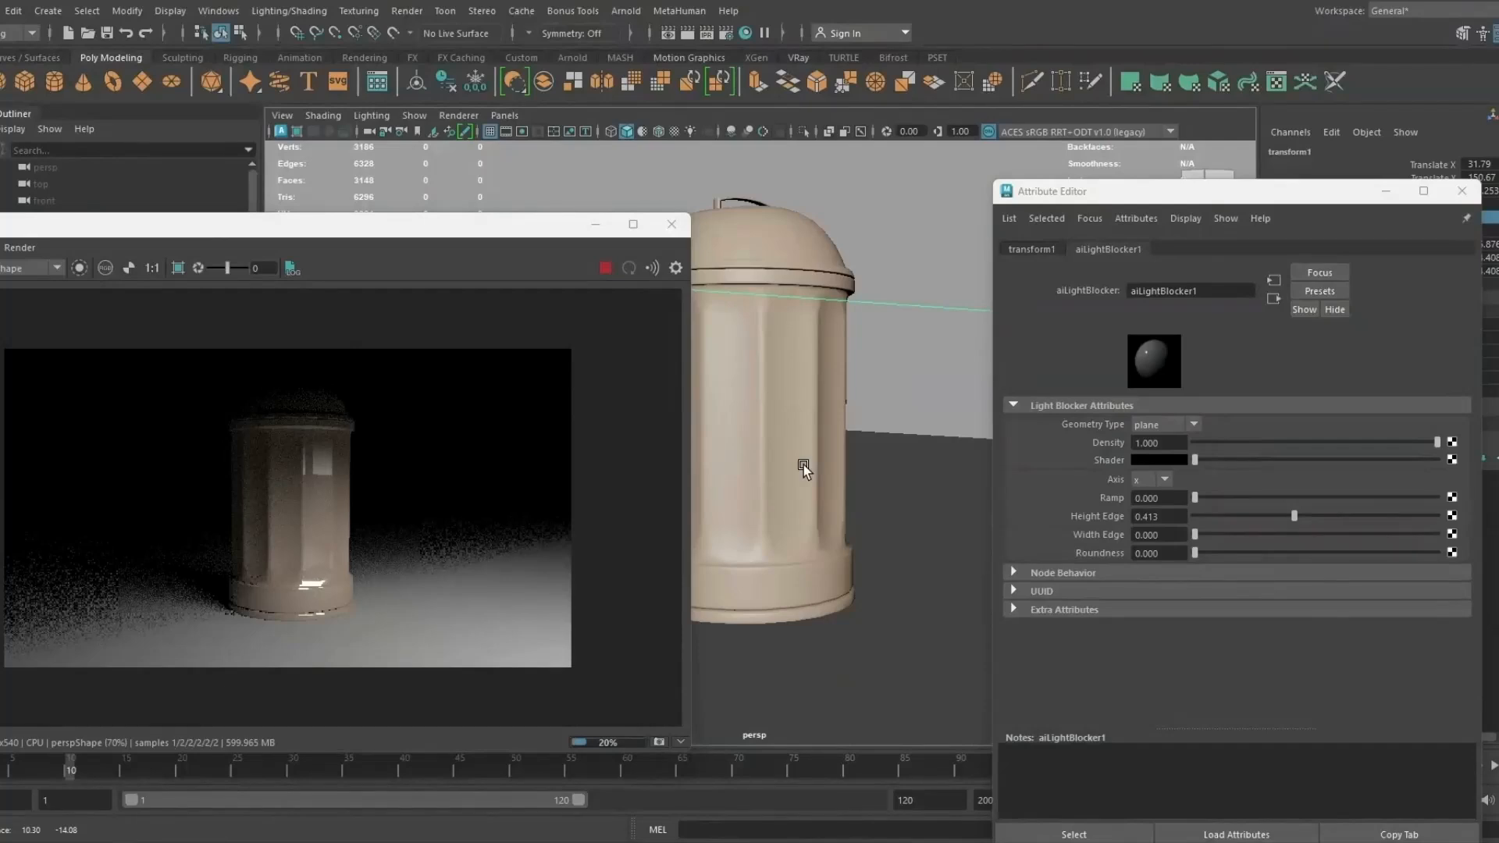
Step: Add a second Light Blocker filter to the area light
left_click_drag(414, 235, 537, 275)
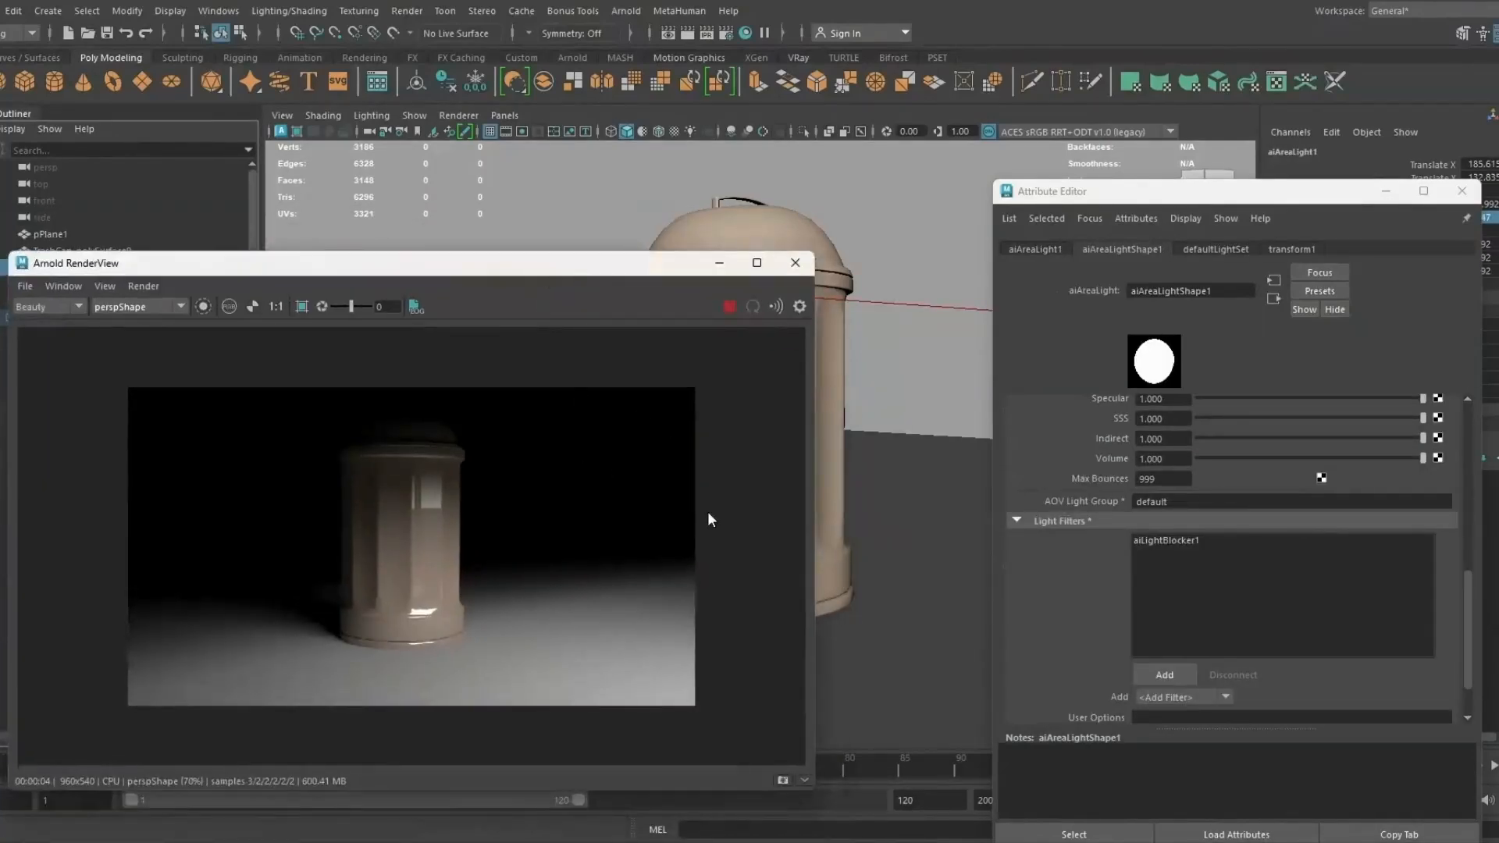
left_click(1169, 674)
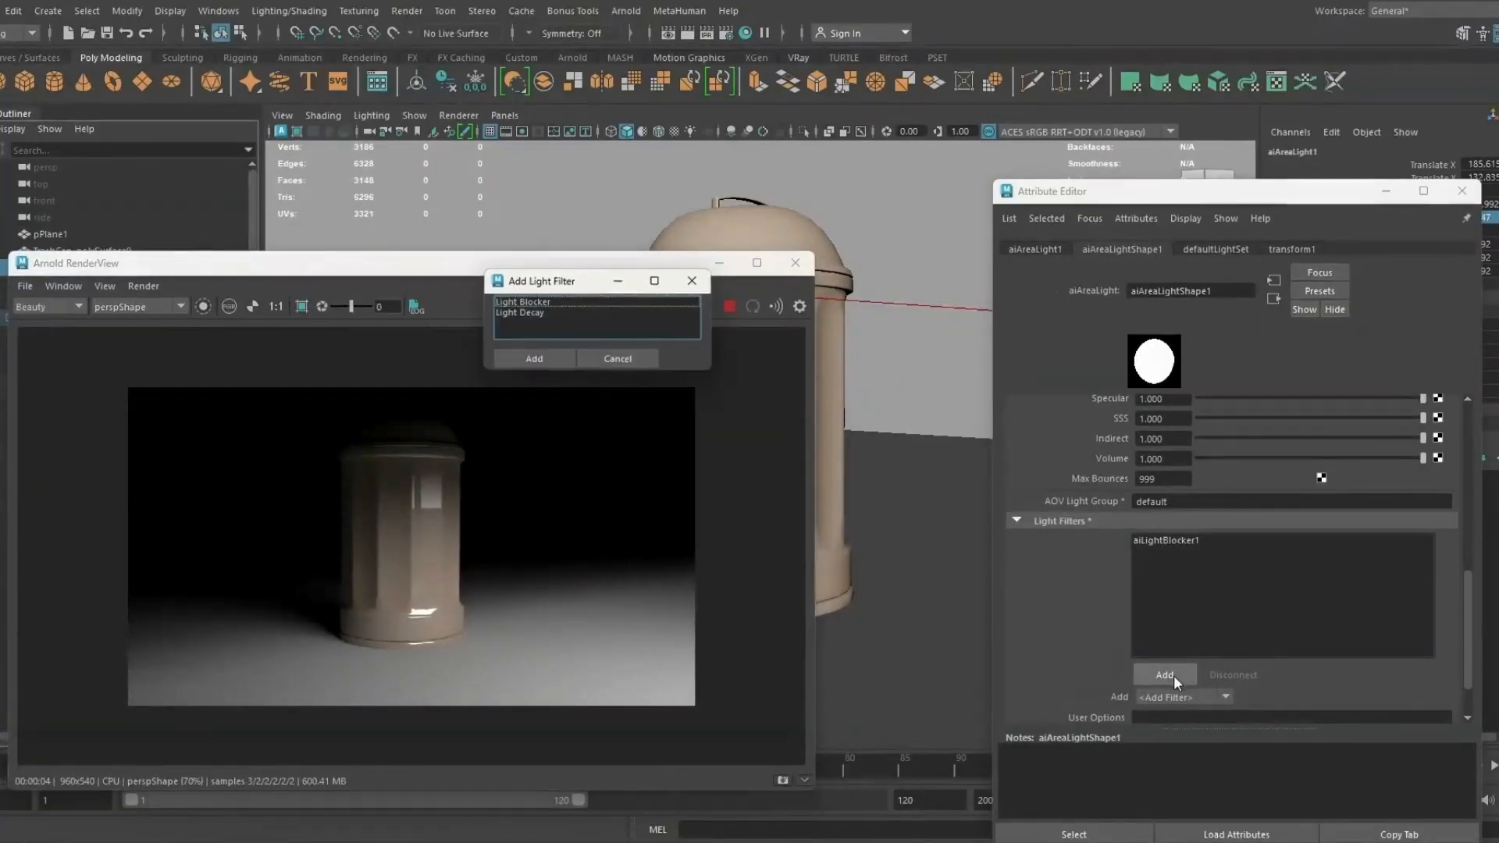
left_click(547, 303)
left_click(531, 360)
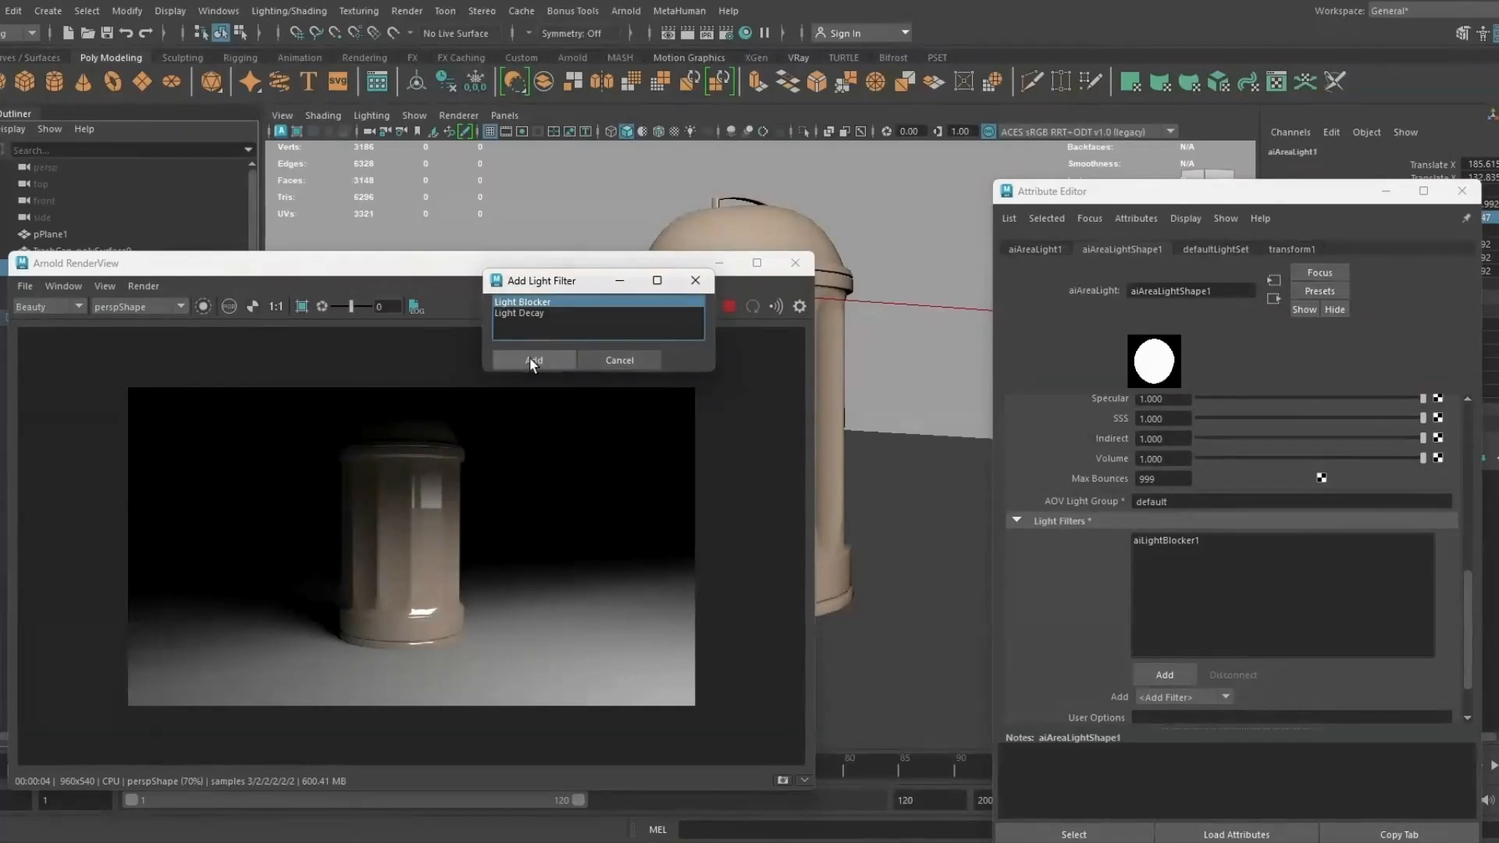
left_click_drag(546, 266, 414, 282)
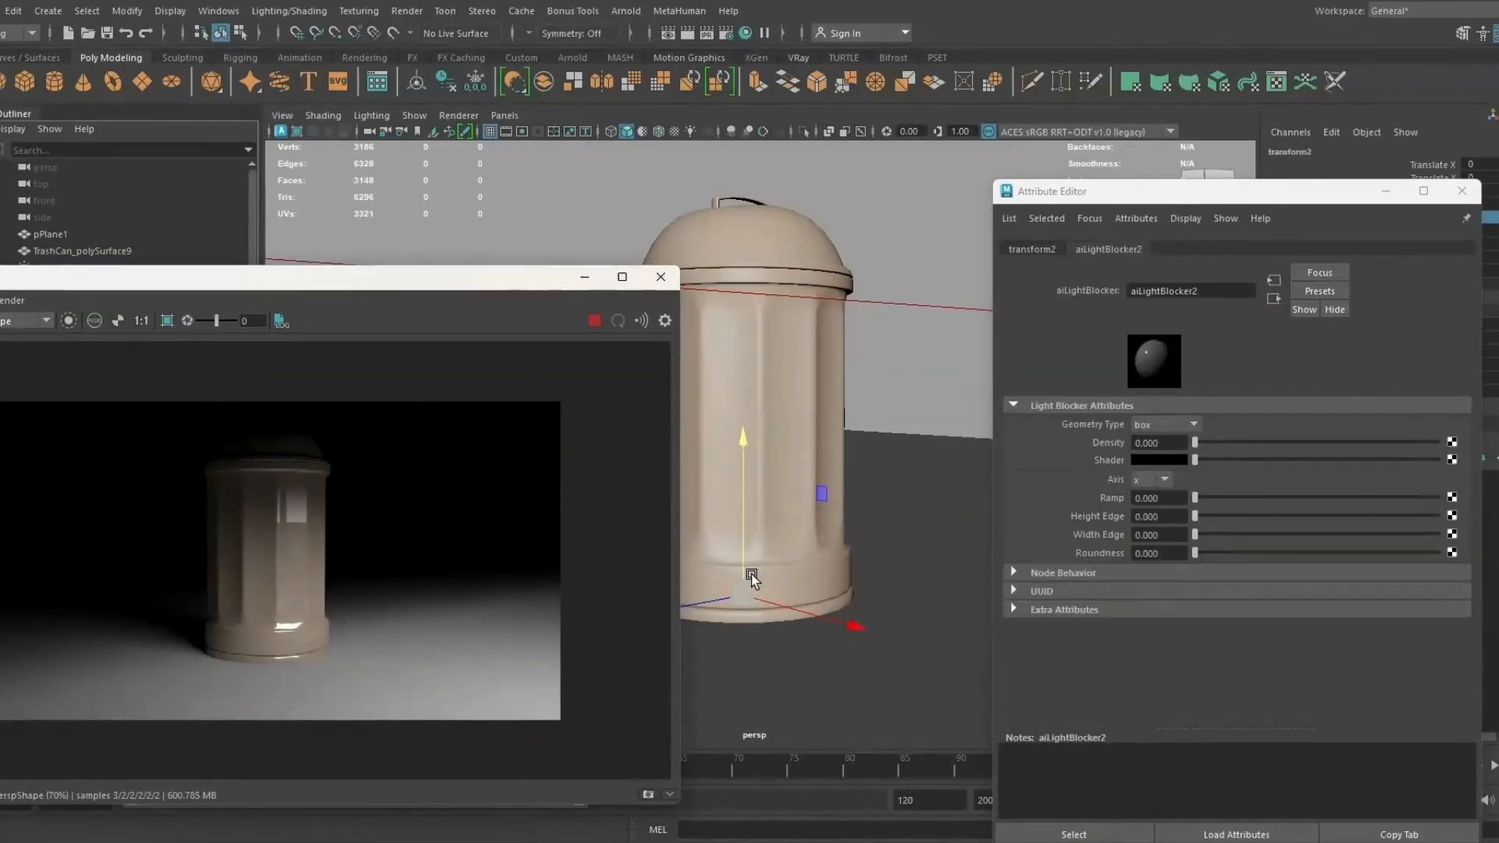
Step: Make the second light blocker a plane with density 1 and place it beside the trash can at about X 76.7, Y 49.6
middle_click_drag(815, 431, 828, 420, "alt")
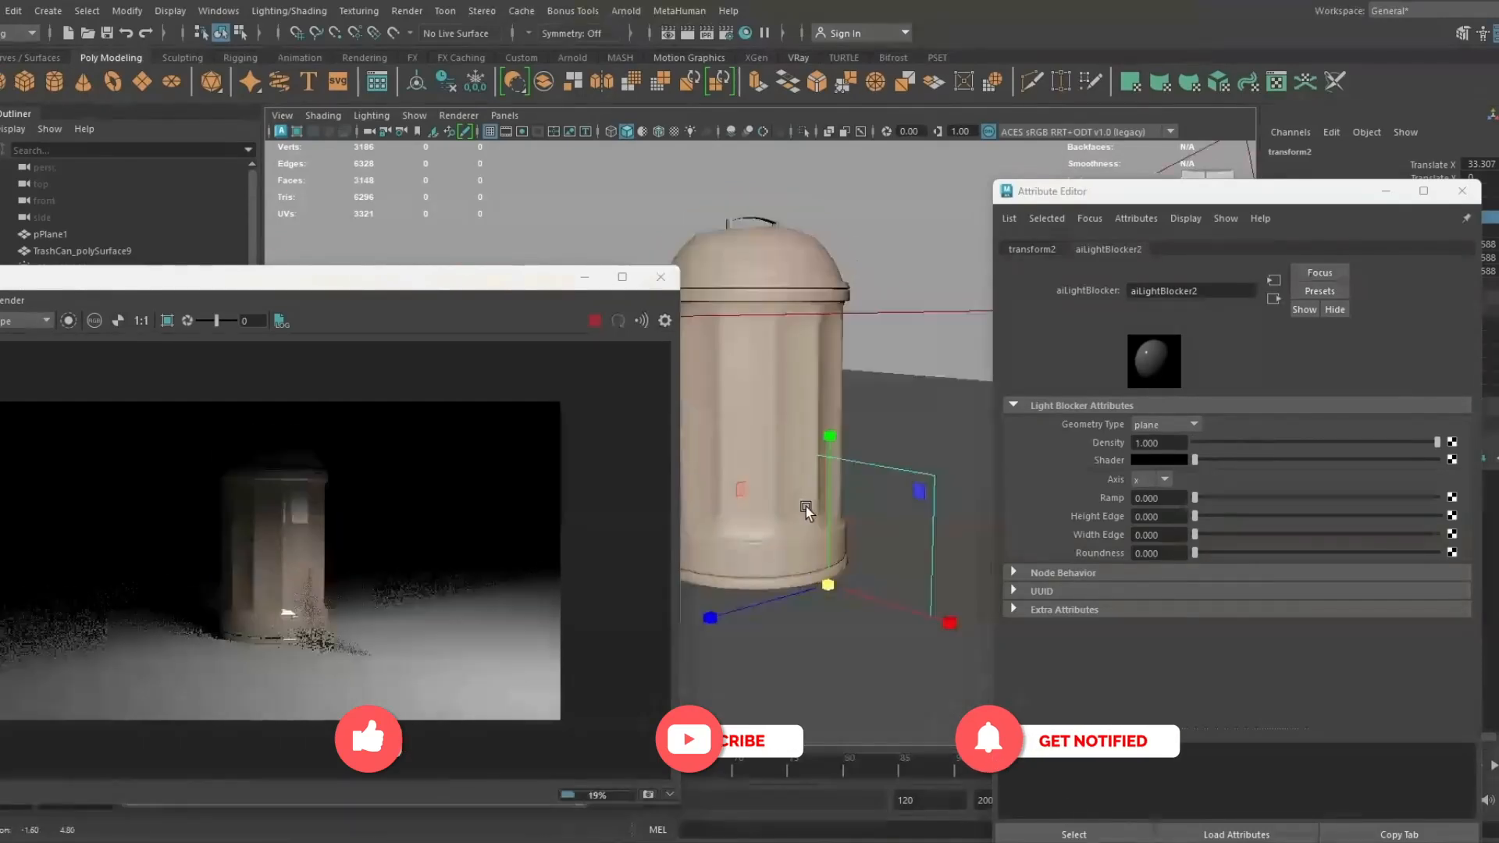
key("w")
left_click_drag(937, 617, 1094, 659)
middle_click_drag(808, 560, 737, 542, "alt")
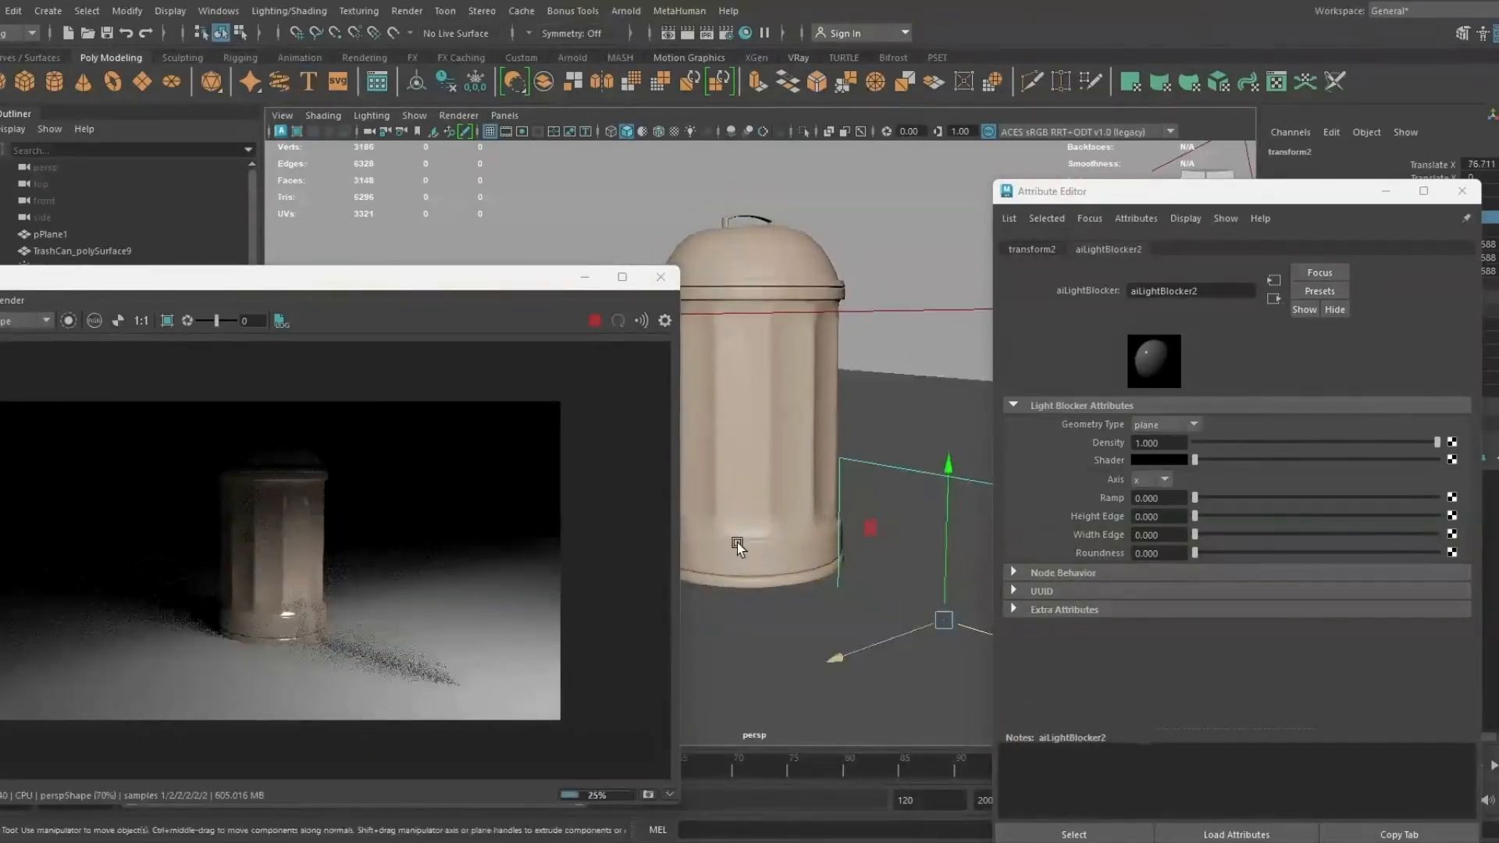
left_click_drag(875, 446, 887, 252)
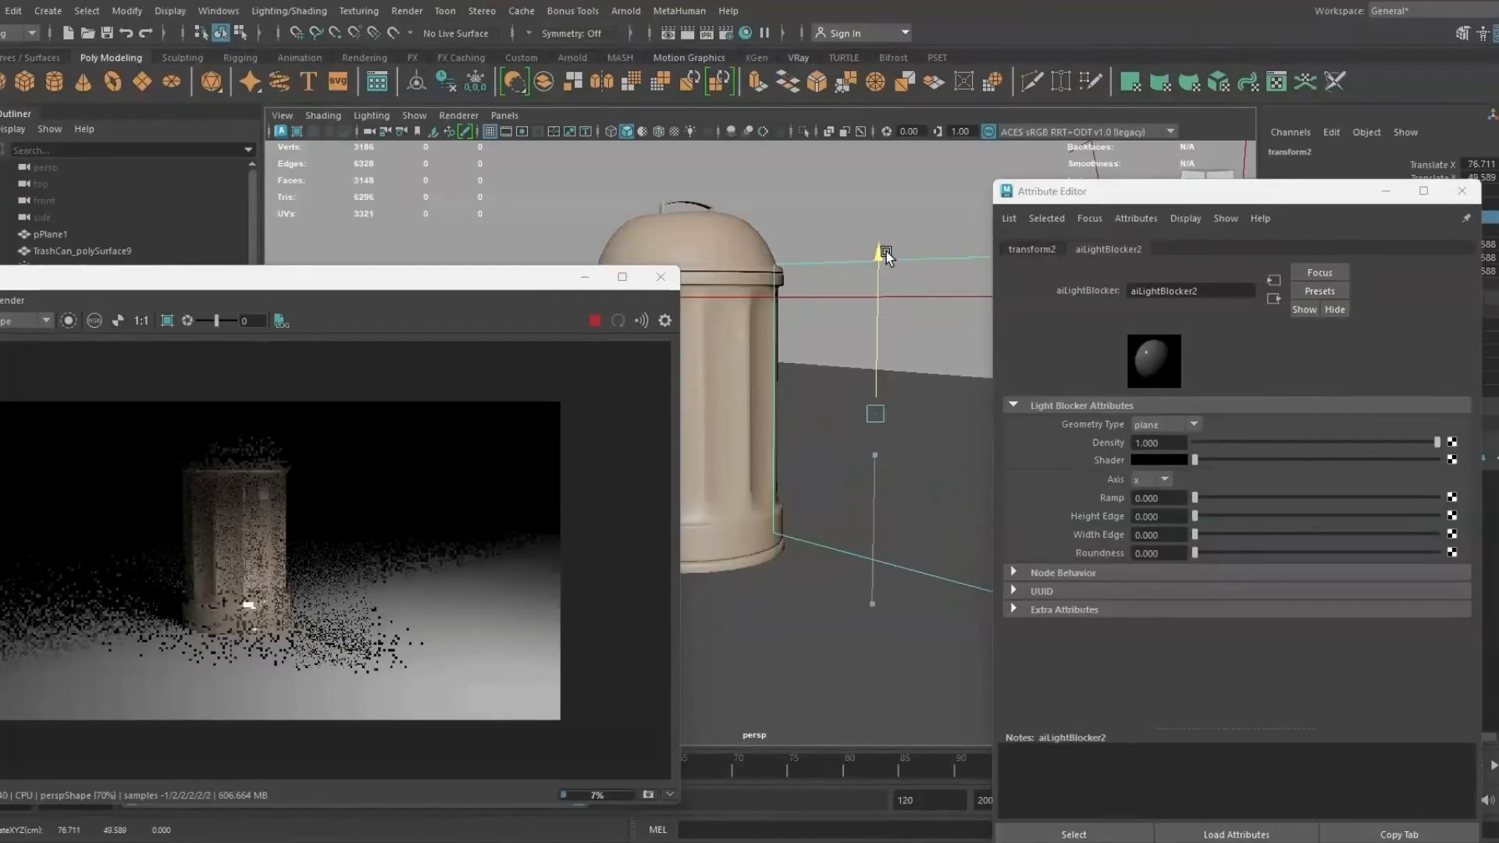
Step: Rotate the second light blocker to 90 degrees on Y
type("e")
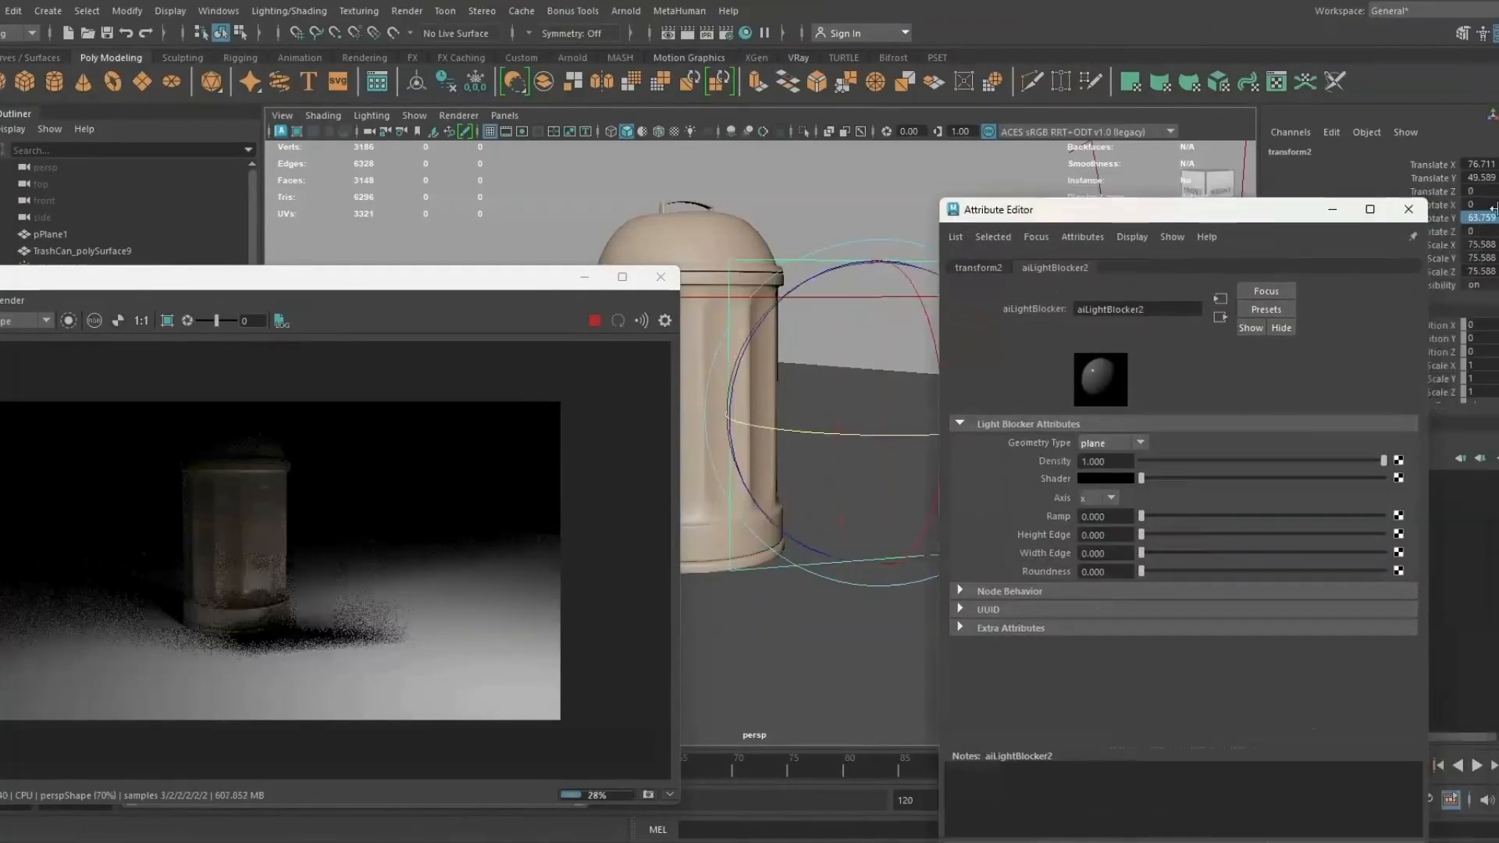
type("90")
key("Return")
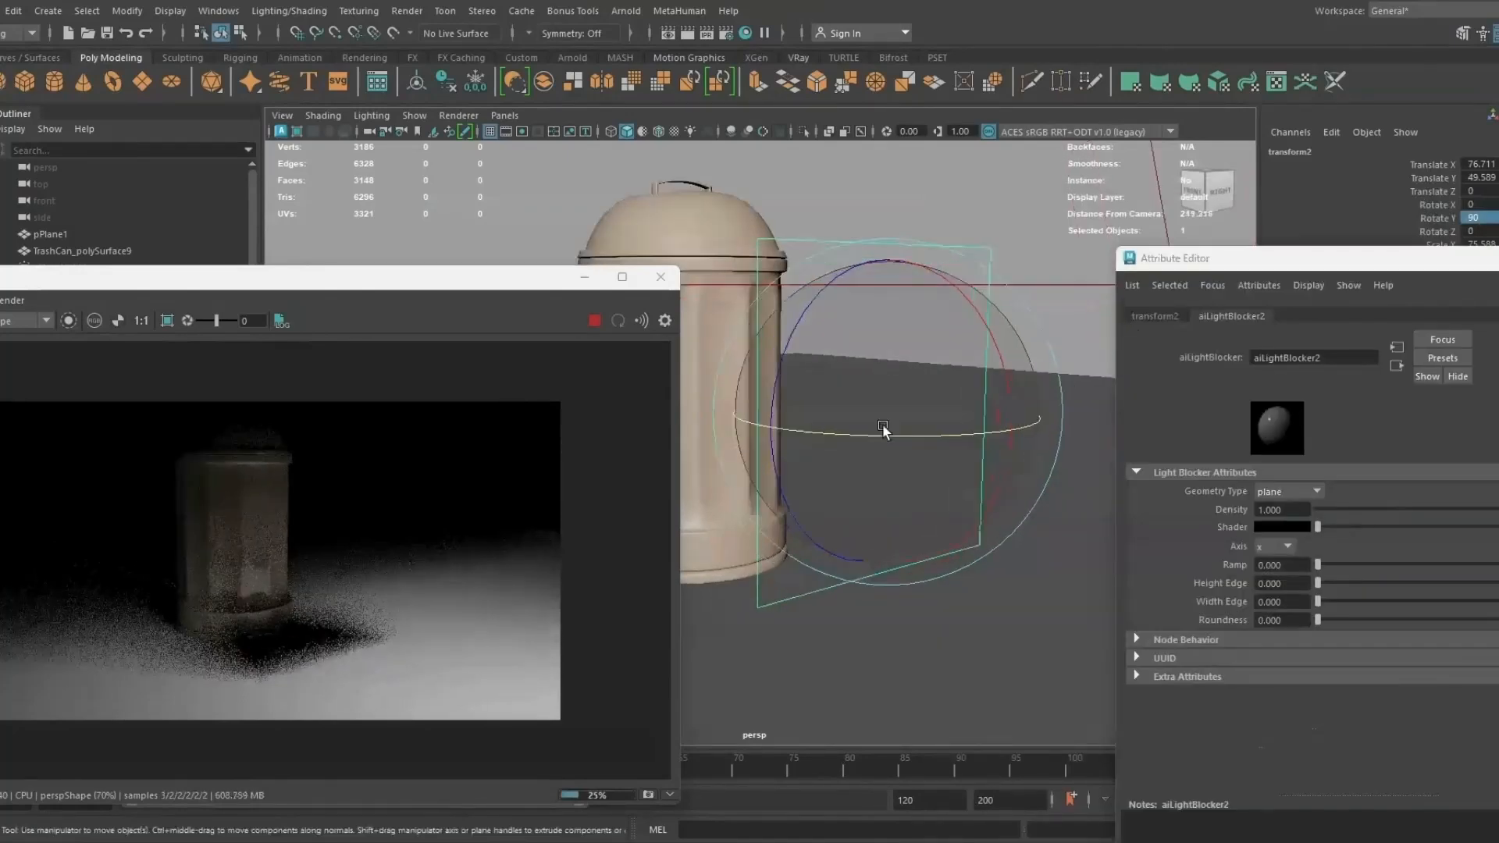
Step: Move the second light blocker to about X 133.2, Y 9.3 and tilt it to about -24.1 degrees on X
key("w")
left_click_drag(880, 420, 1027, 608)
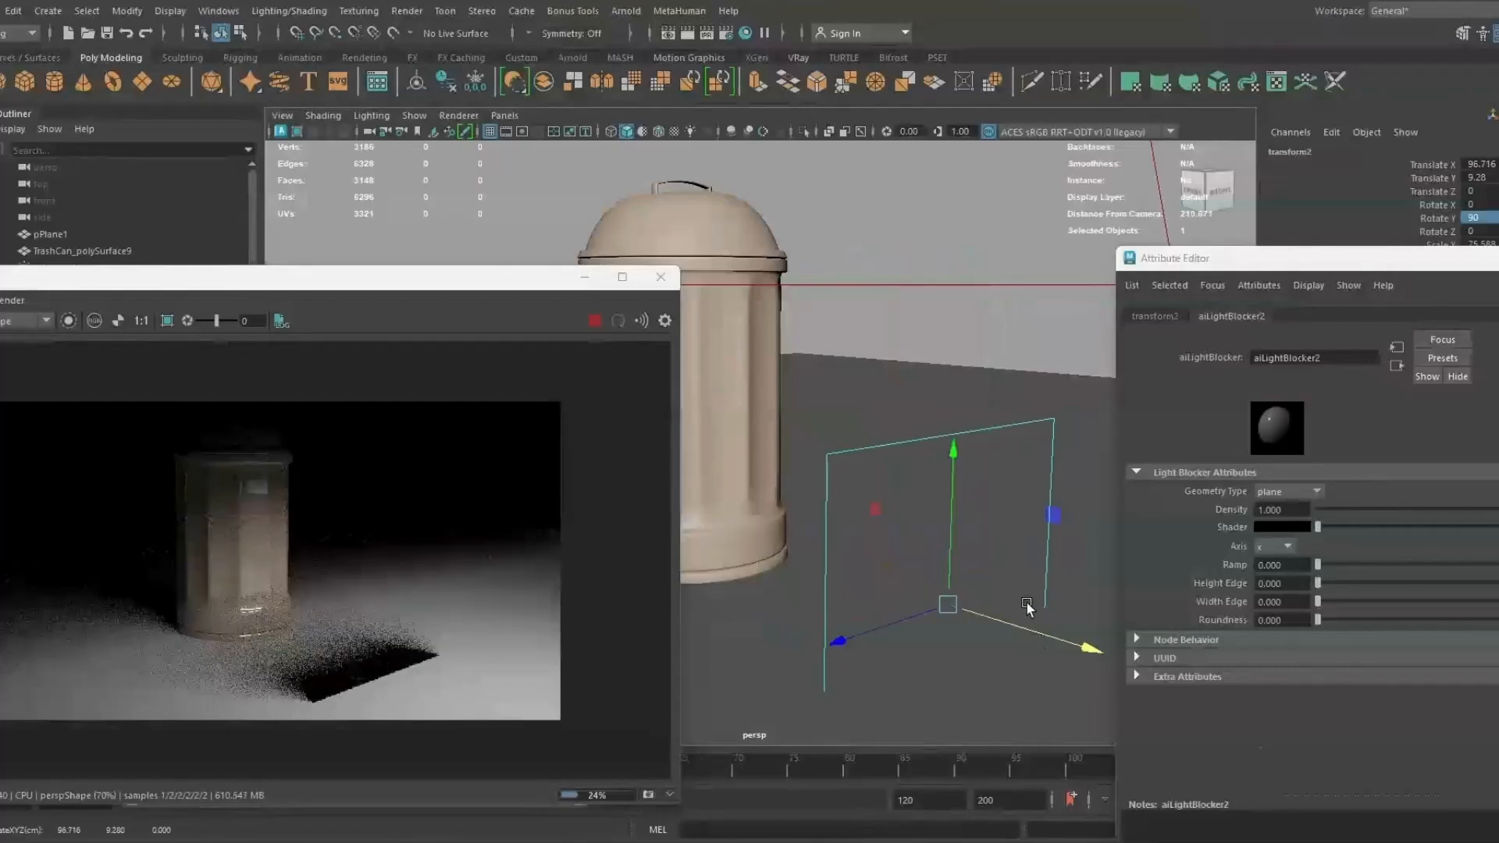
key("e")
left_click_drag(1034, 507, 1015, 550)
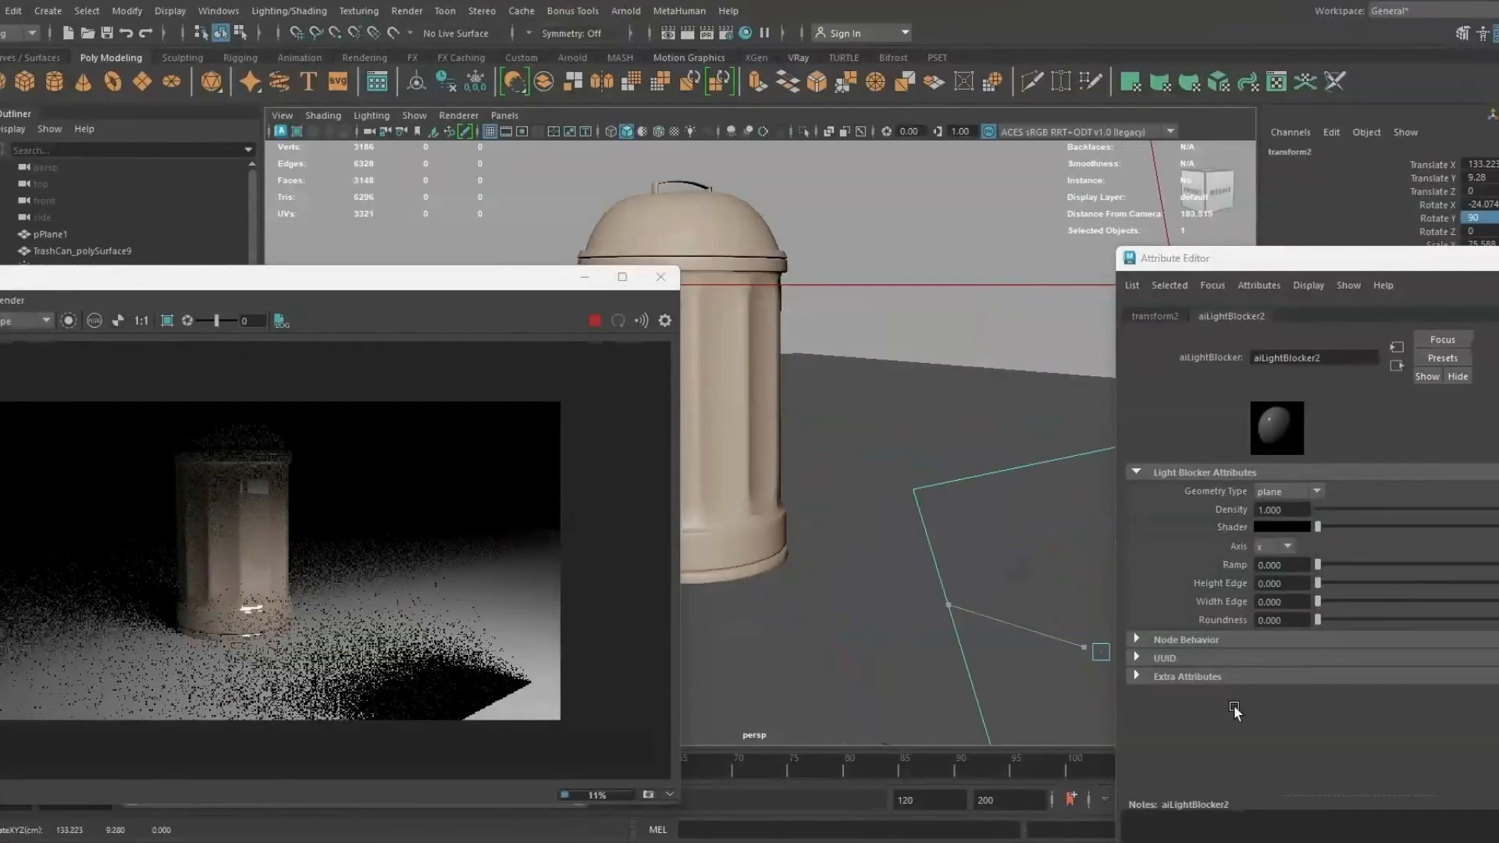
key("w")
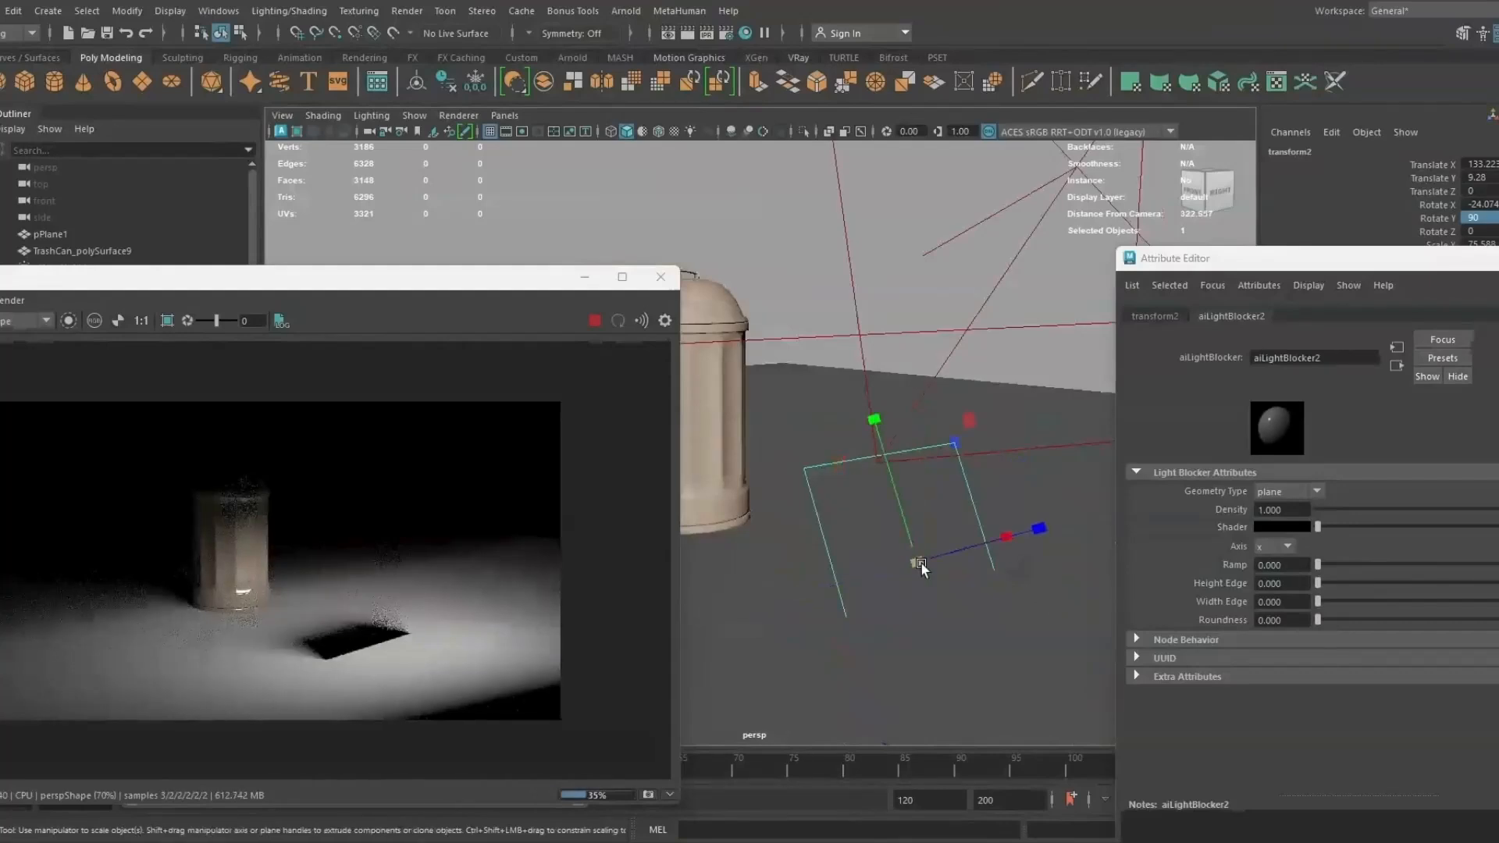
Step: Enlarge the second light blocker and position it in front of the area light at about X 126.9, Y 50.7
left_click(892, 576)
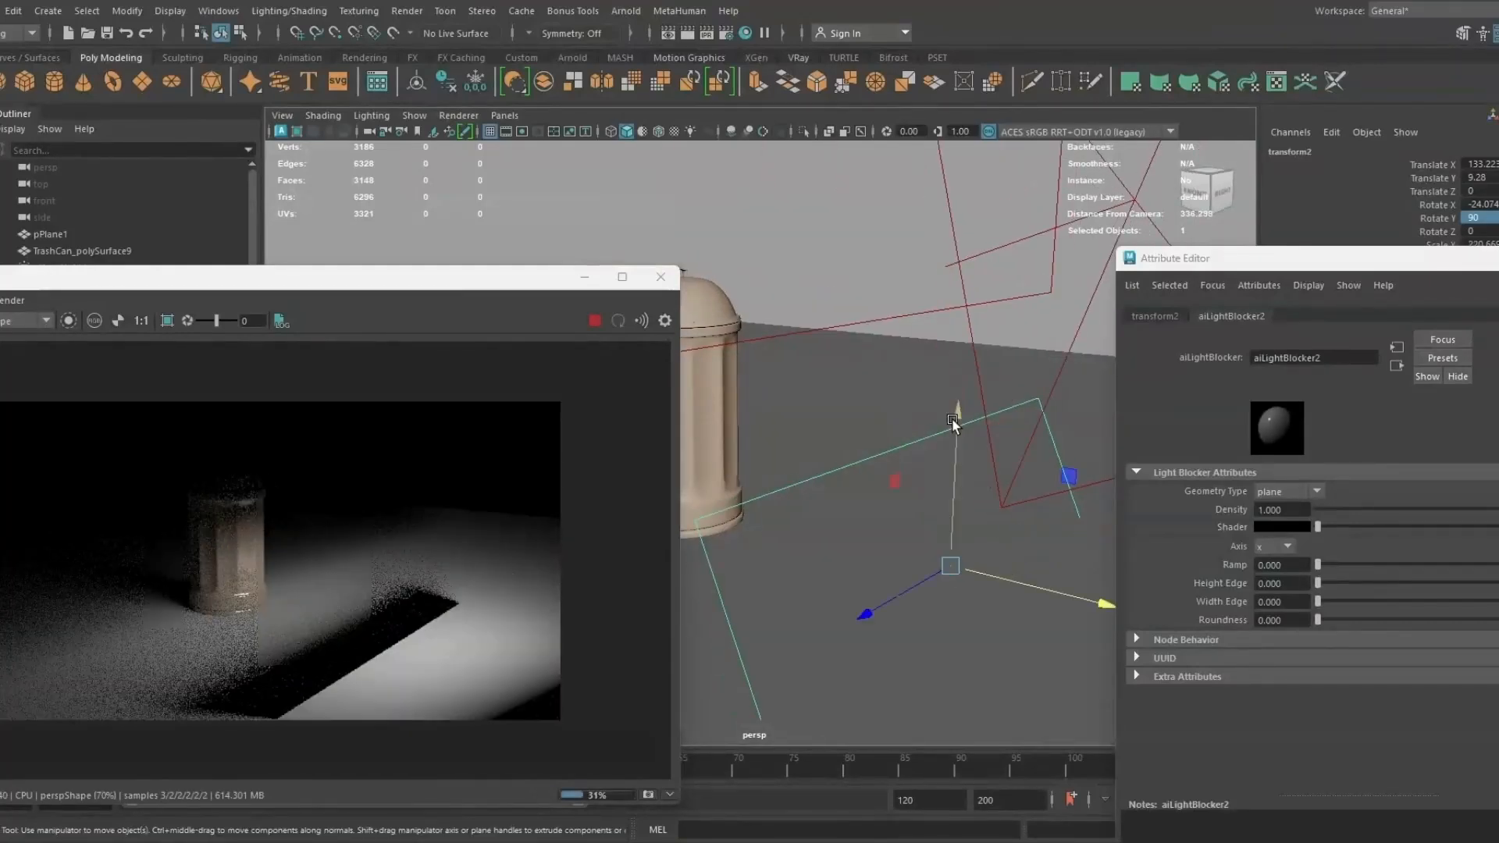
left_click_drag(954, 422, 1054, 346)
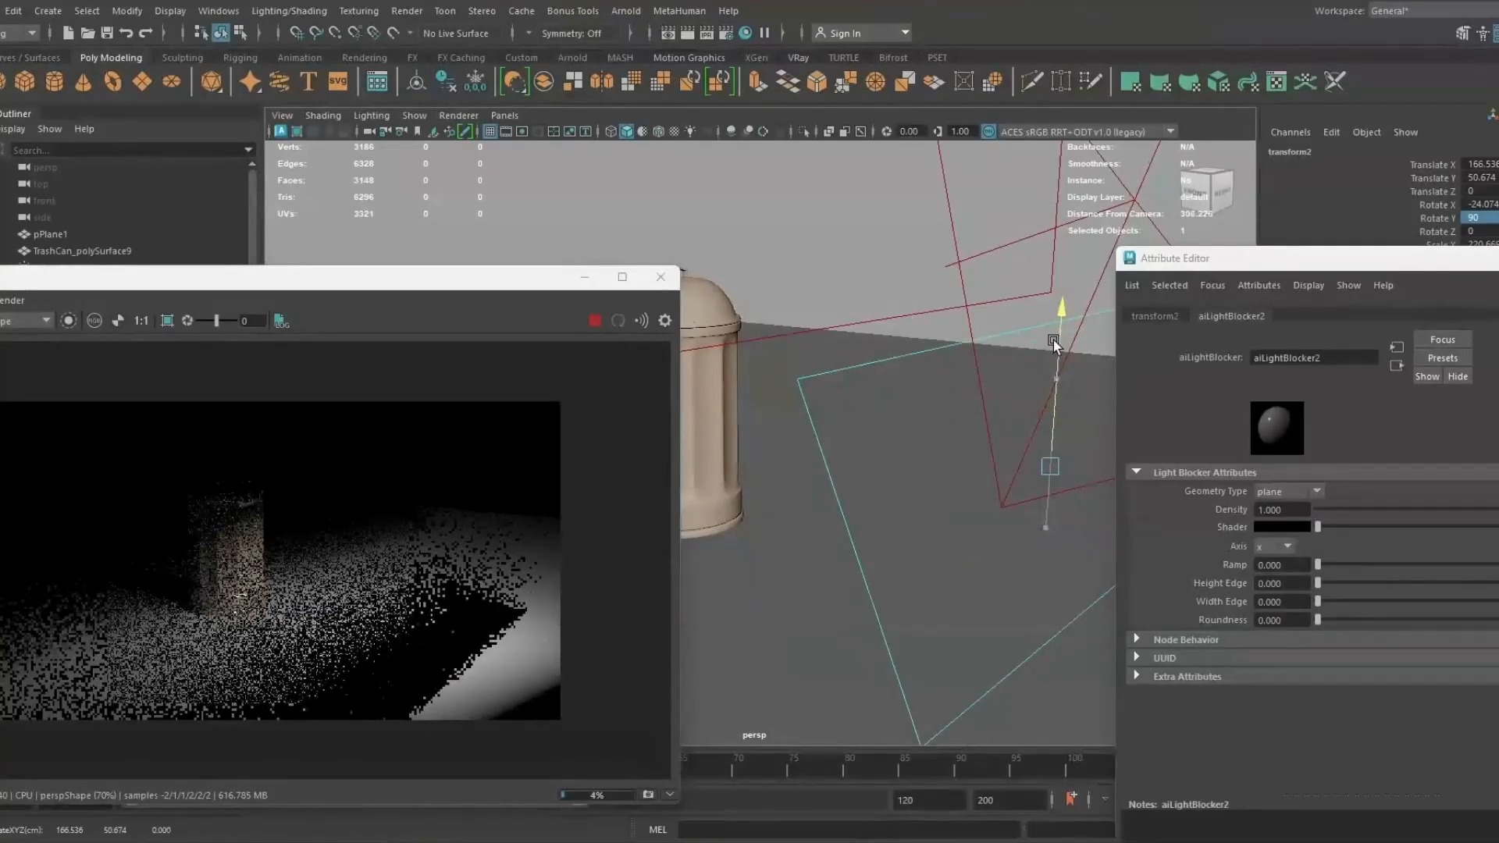
left_click_drag(1062, 470, 973, 440)
scroll(1015, 546, "up", 10)
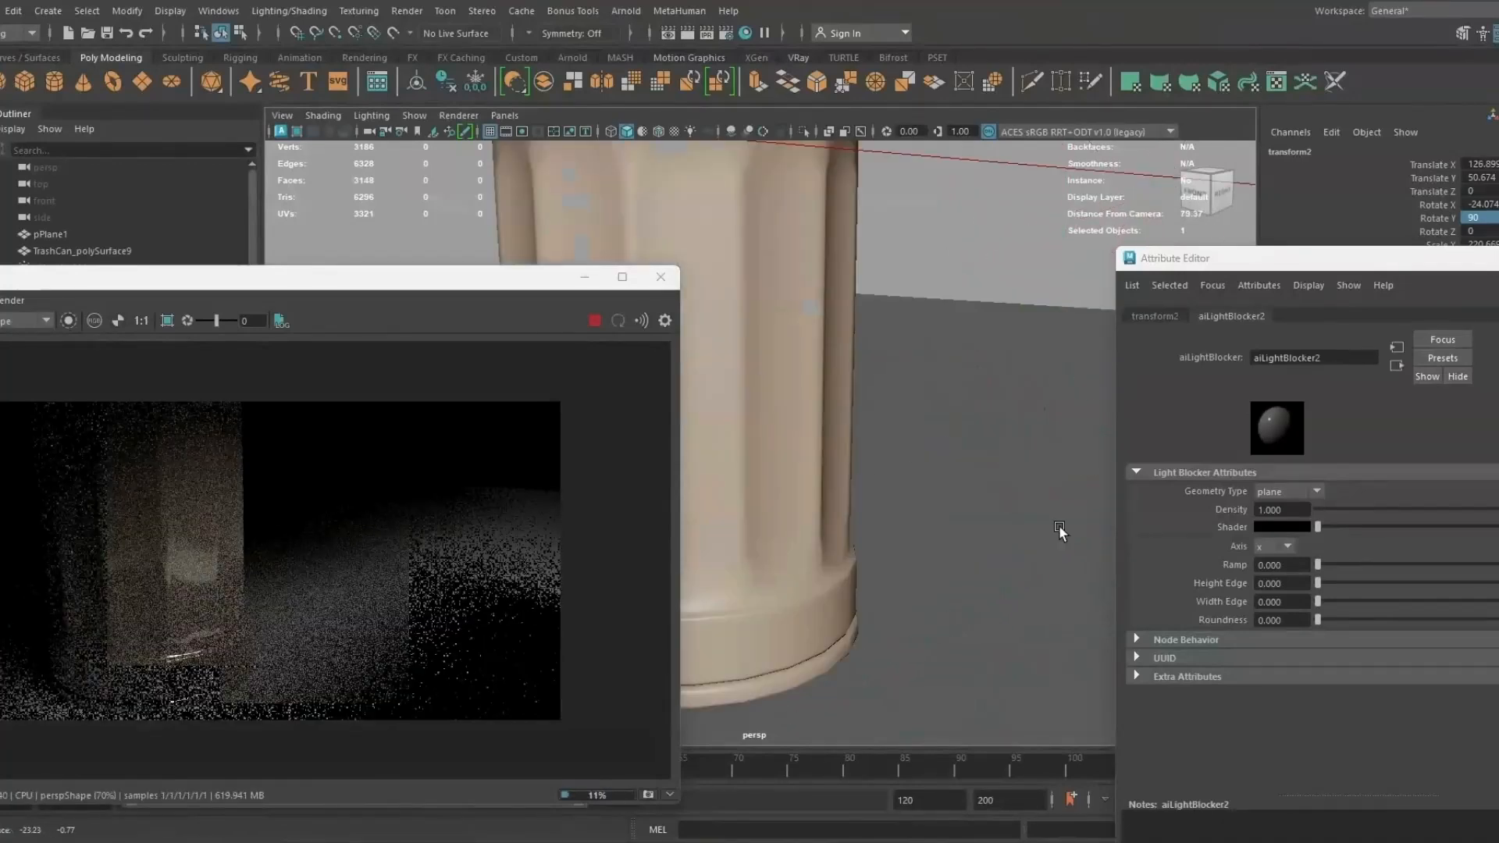
left_click_drag(1059, 525, 906, 450, "alt")
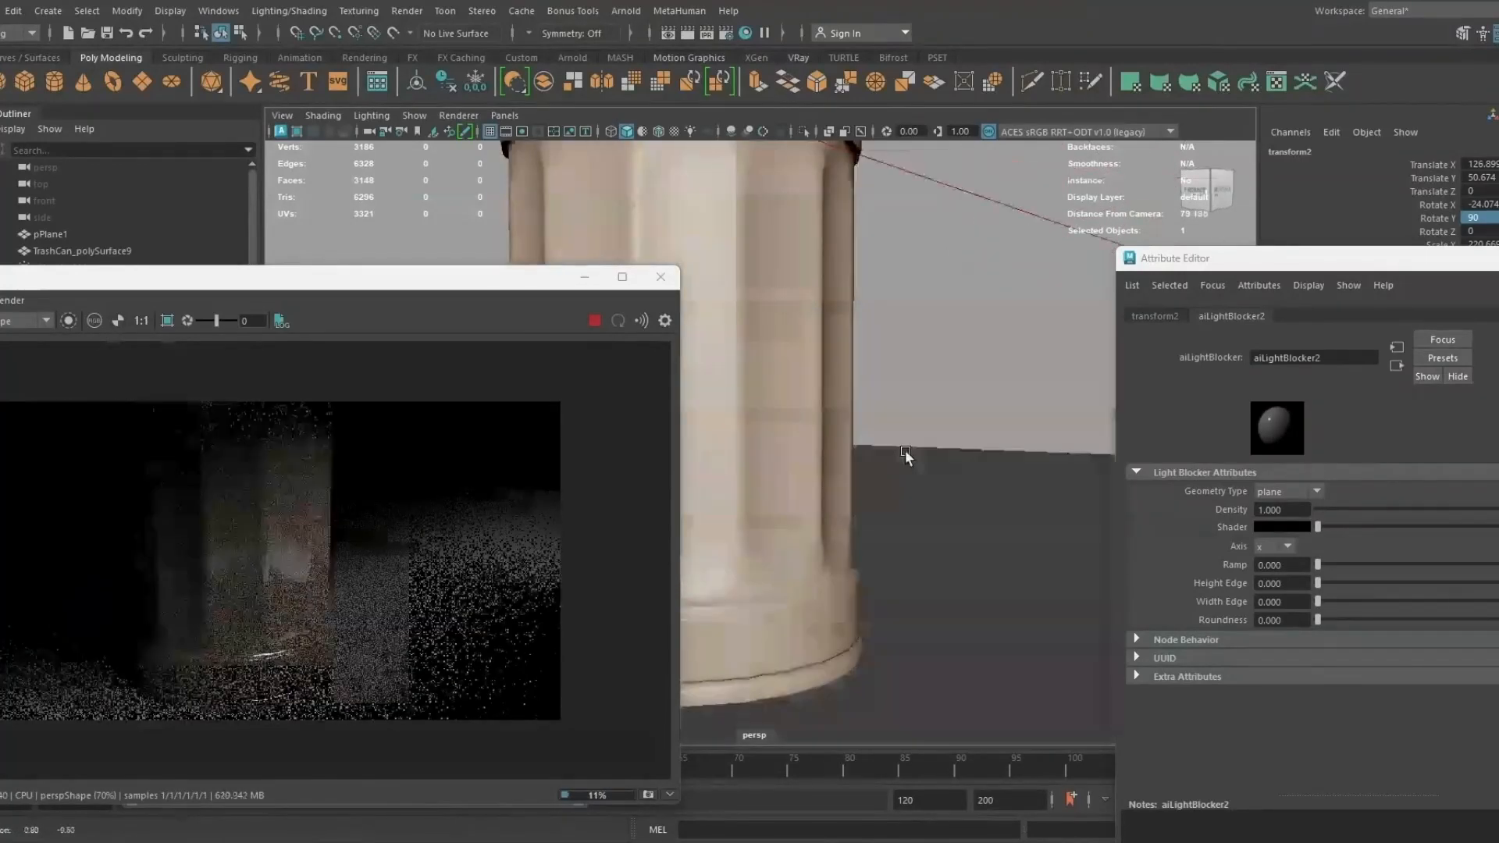
scroll(906, 450, "down", 2)
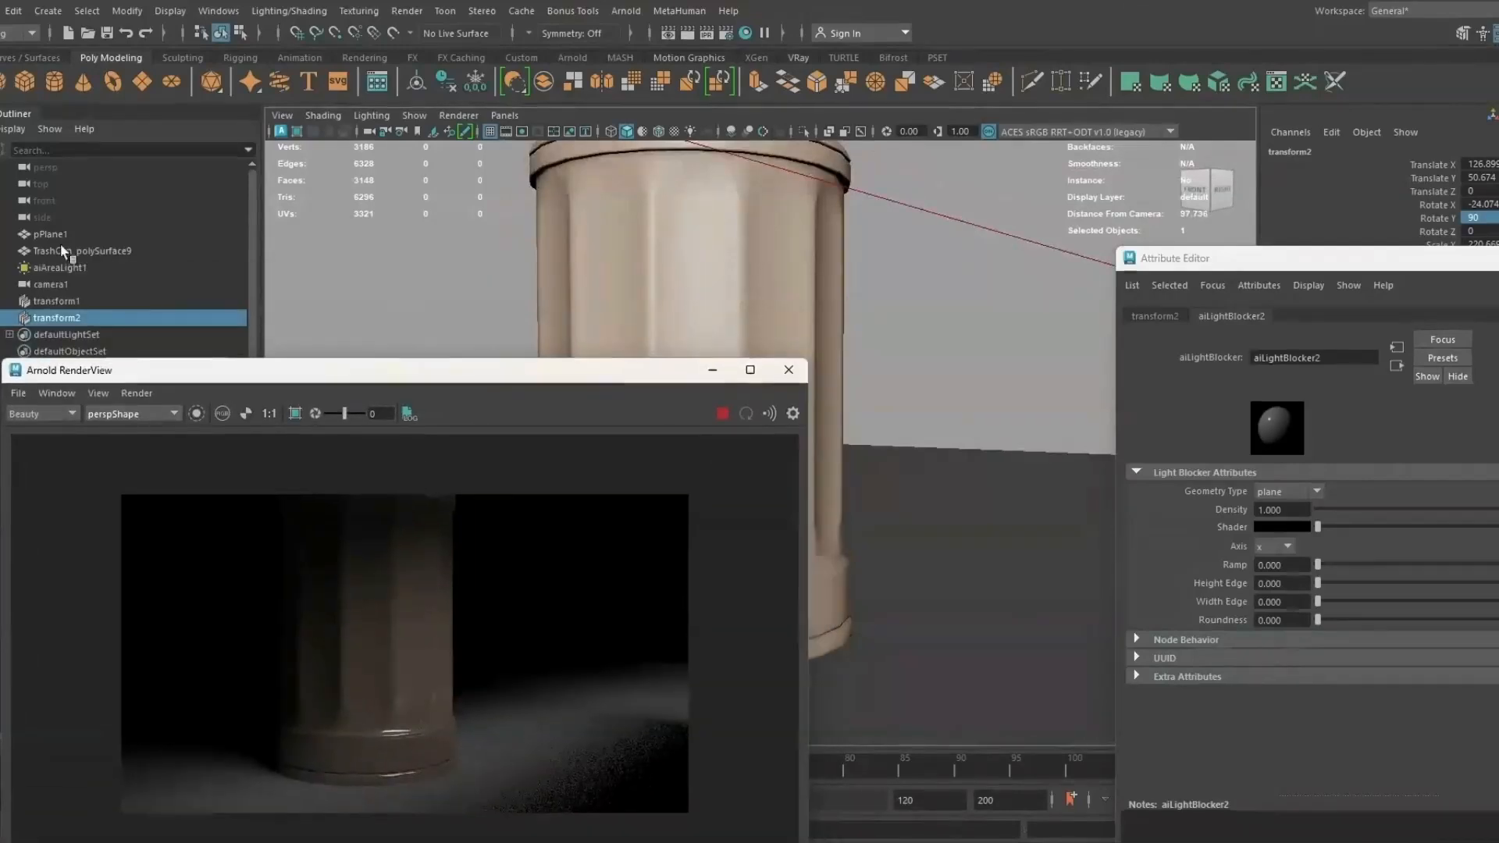
Step: Set the area light's exposure to 20
left_click(63, 268)
left_click_drag(435, 373, 403, 268)
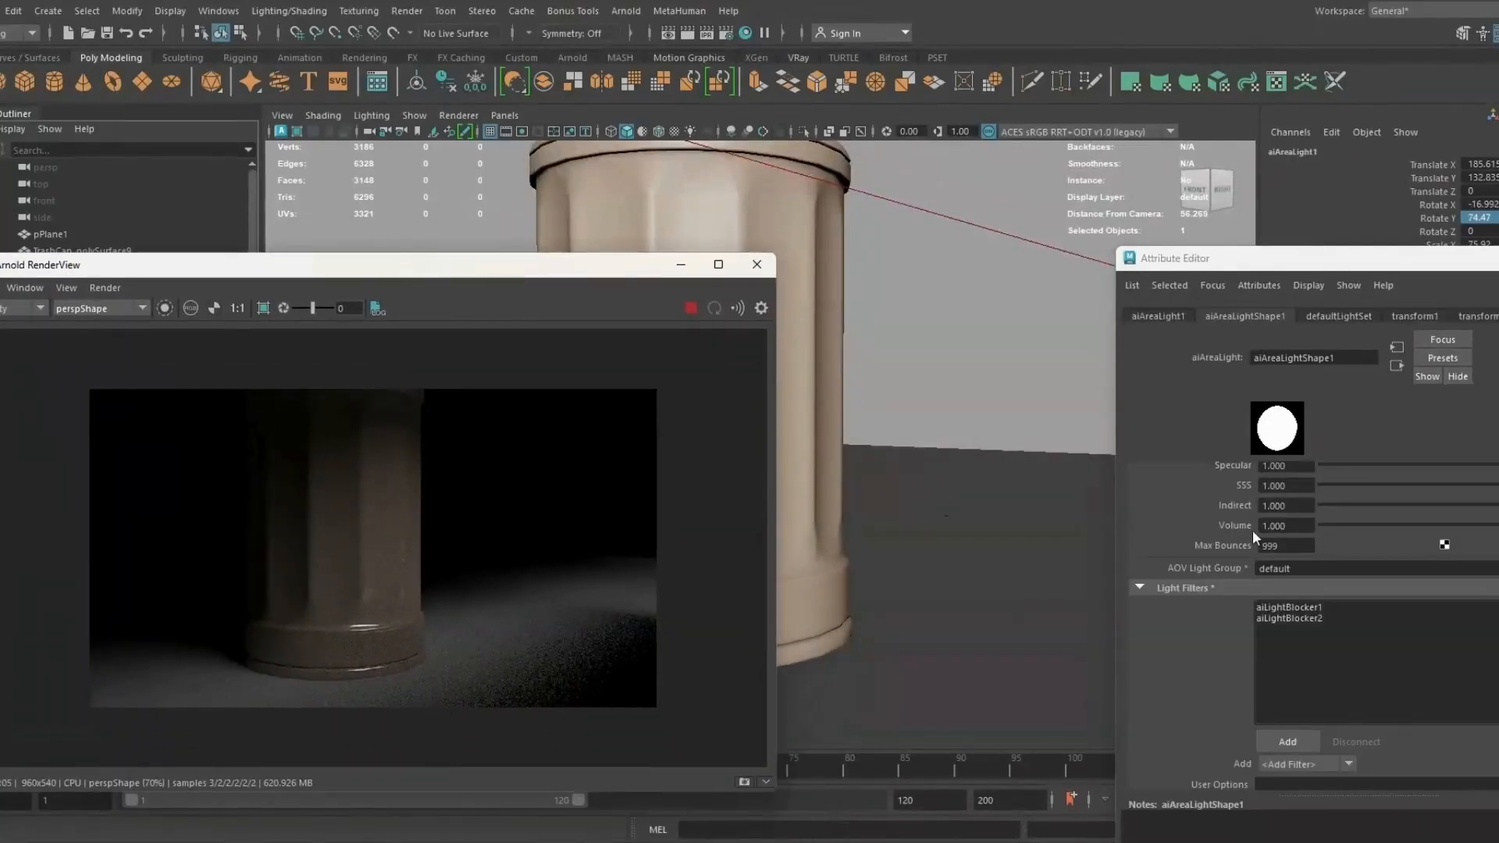
scroll(1249, 529, "down", 5)
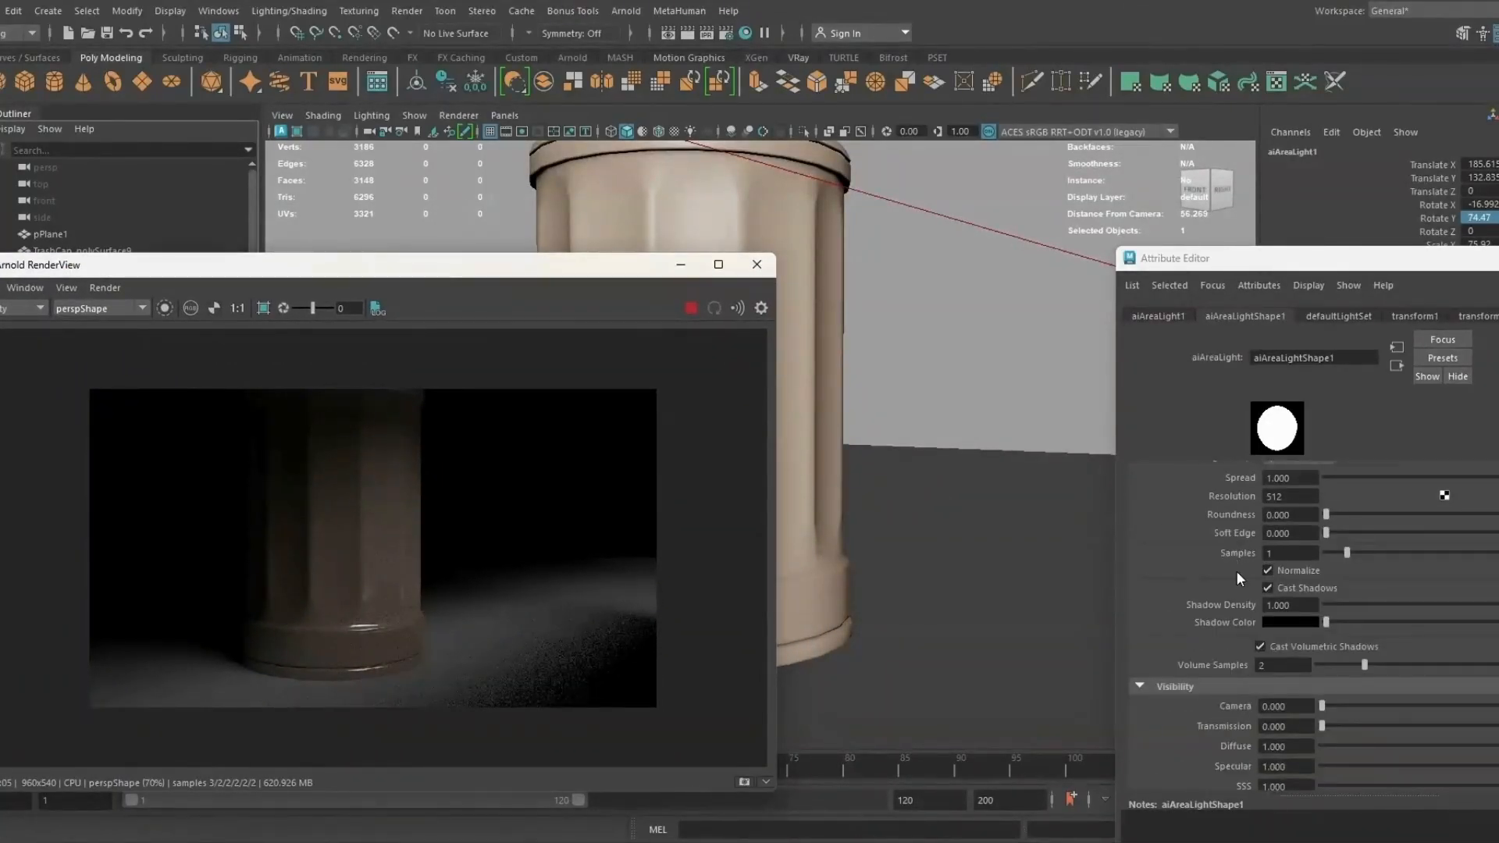
scroll(1218, 601, "up", 4)
double_click(1285, 526)
type("2")
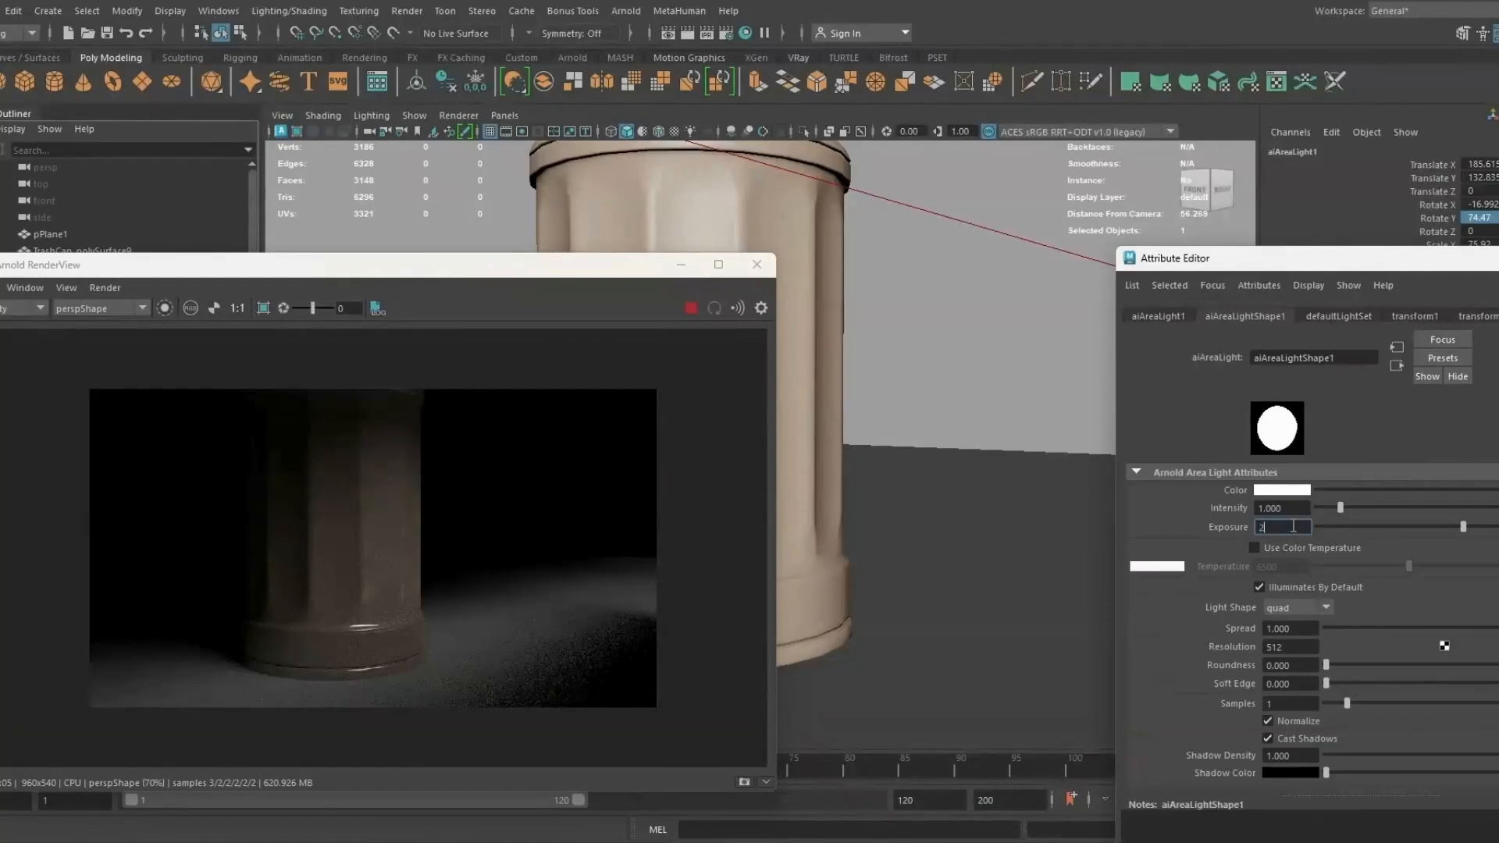
type("0")
key("Return")
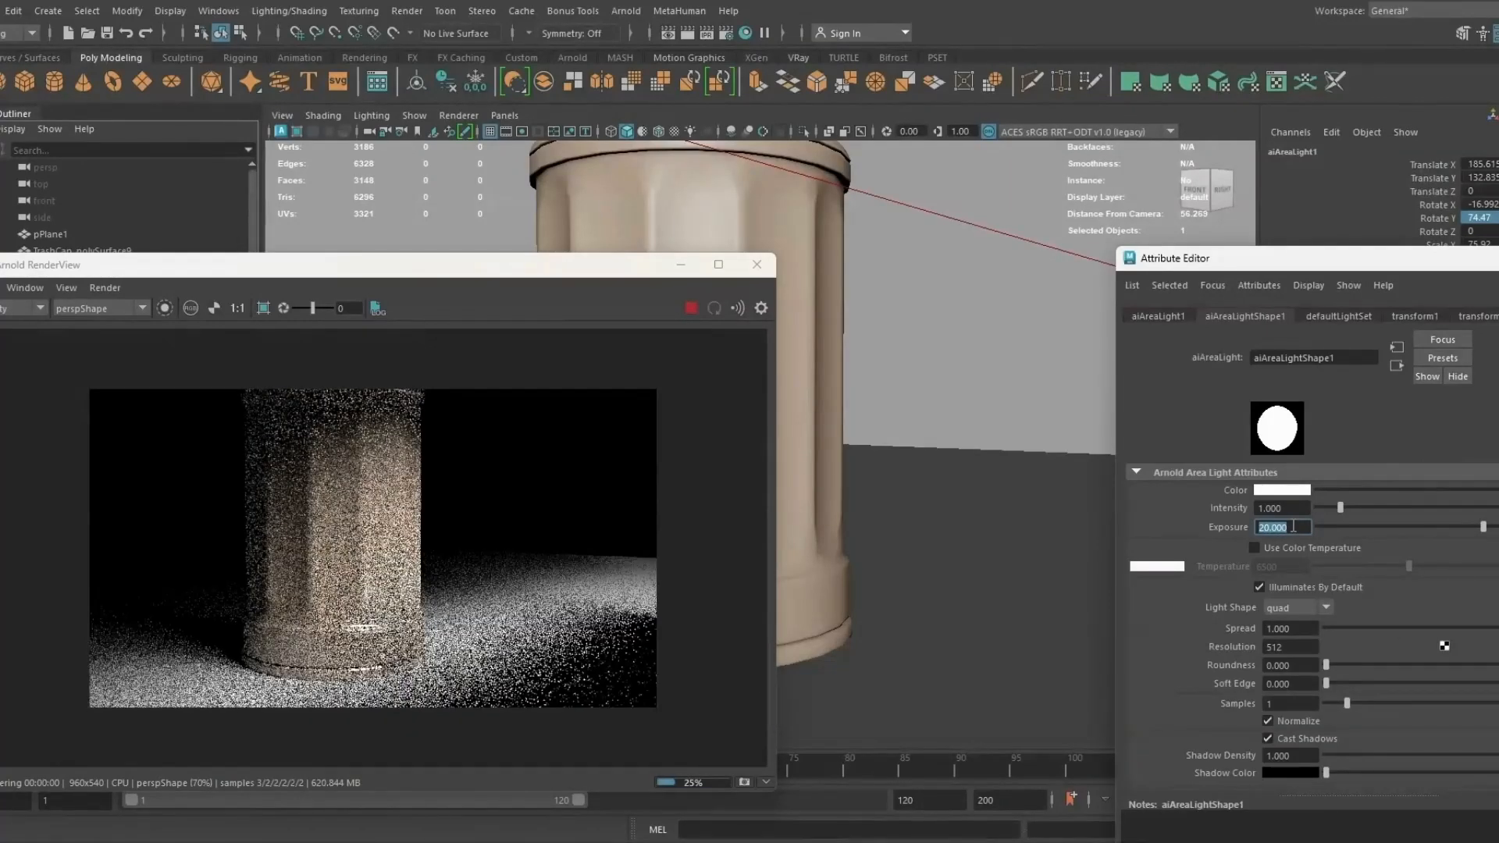
Step: Frame the lower part of the trash can and adjust the first light blocker's height to about Y 154.2
left_click_drag(1064, 528, 969, 489, "alt")
middle_click_drag(969, 489, 968, 513, "alt")
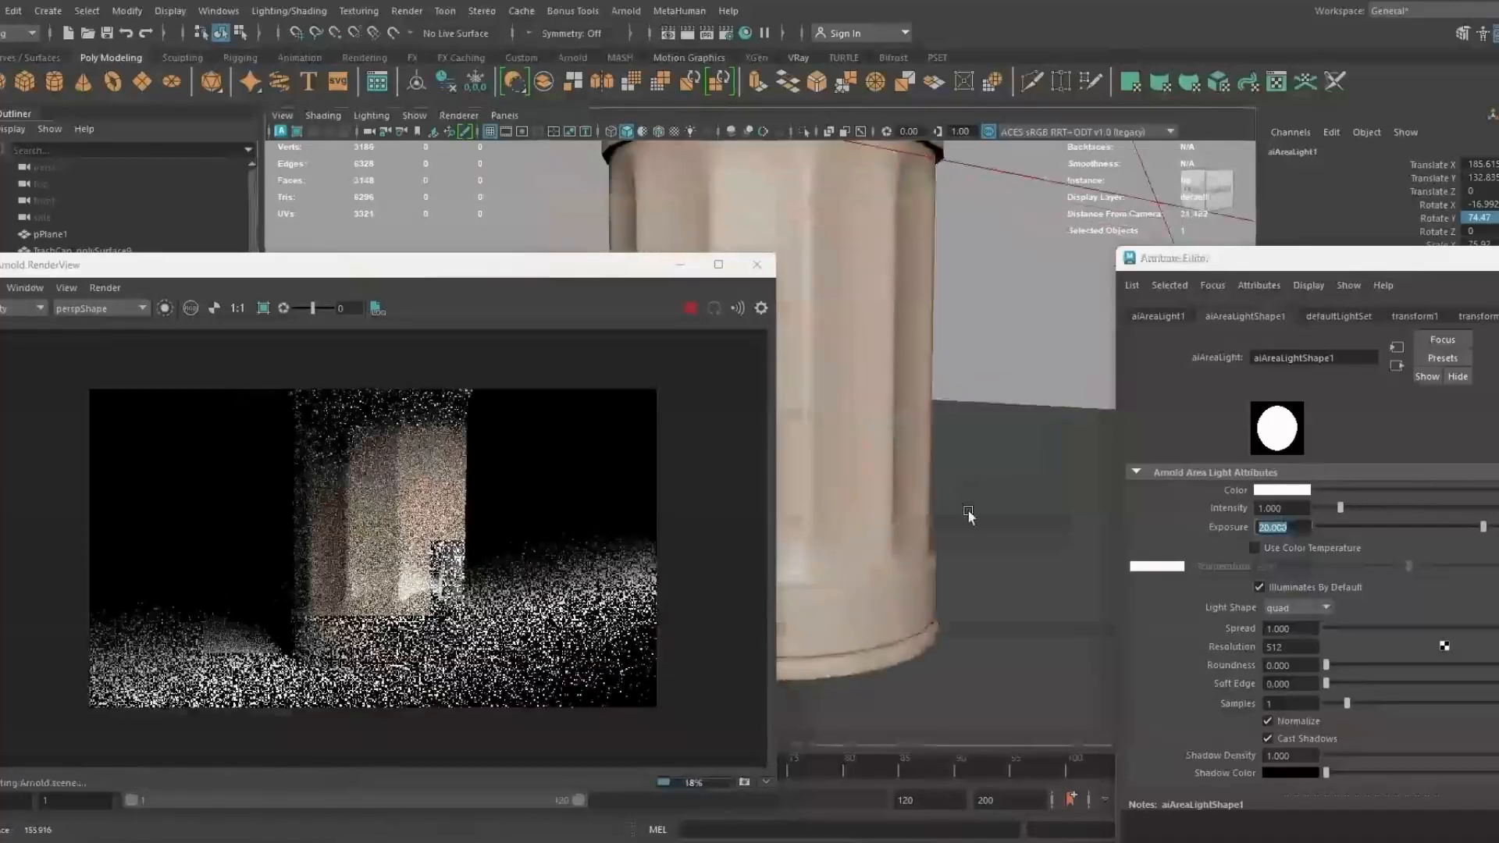
scroll(970, 515, "up", 1)
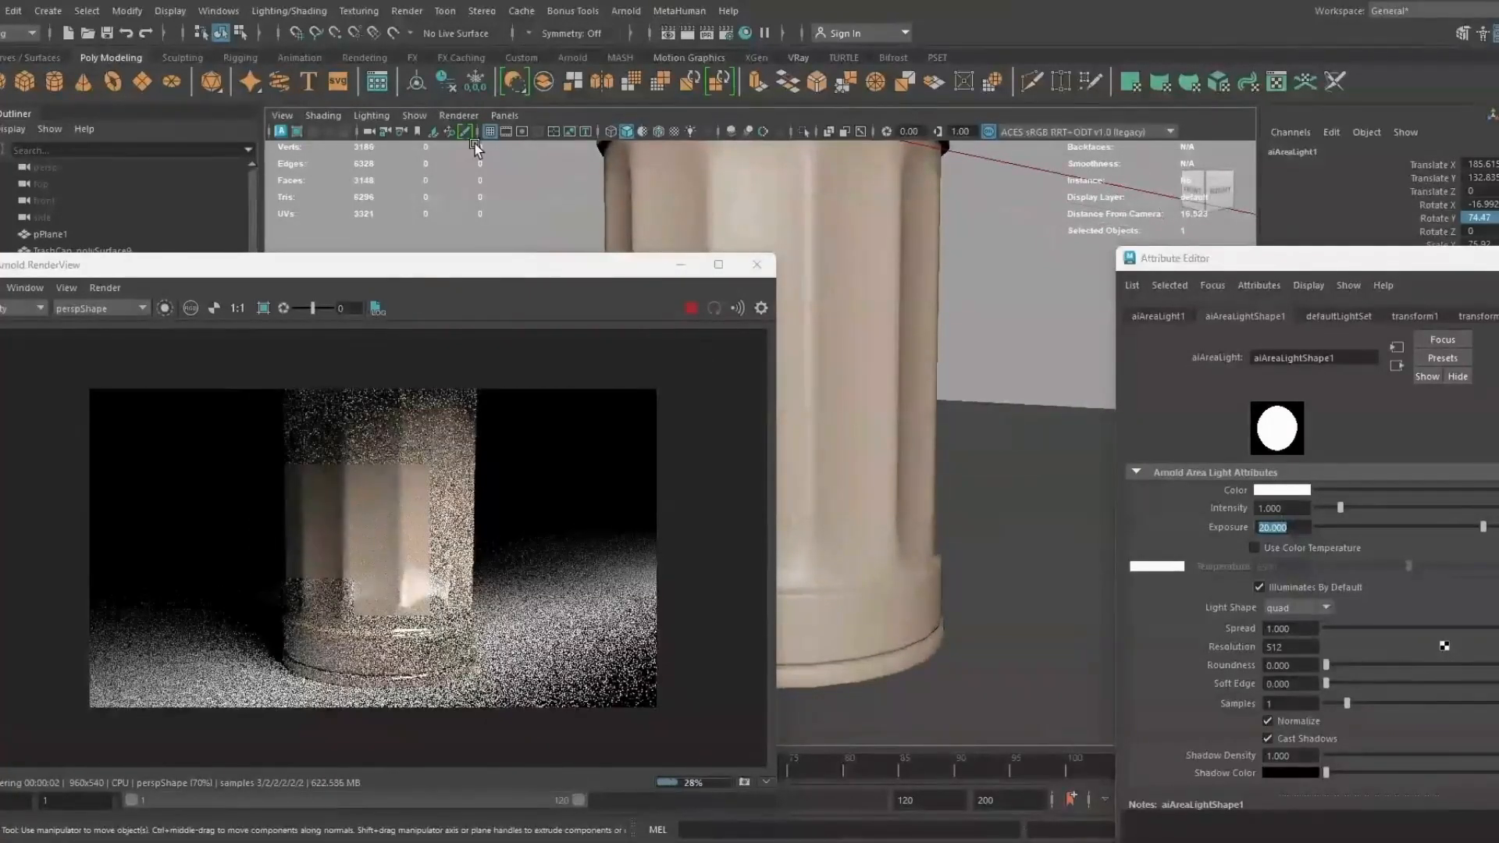
left_click(1000, 156)
middle_click_drag(1035, 292, 881, 241)
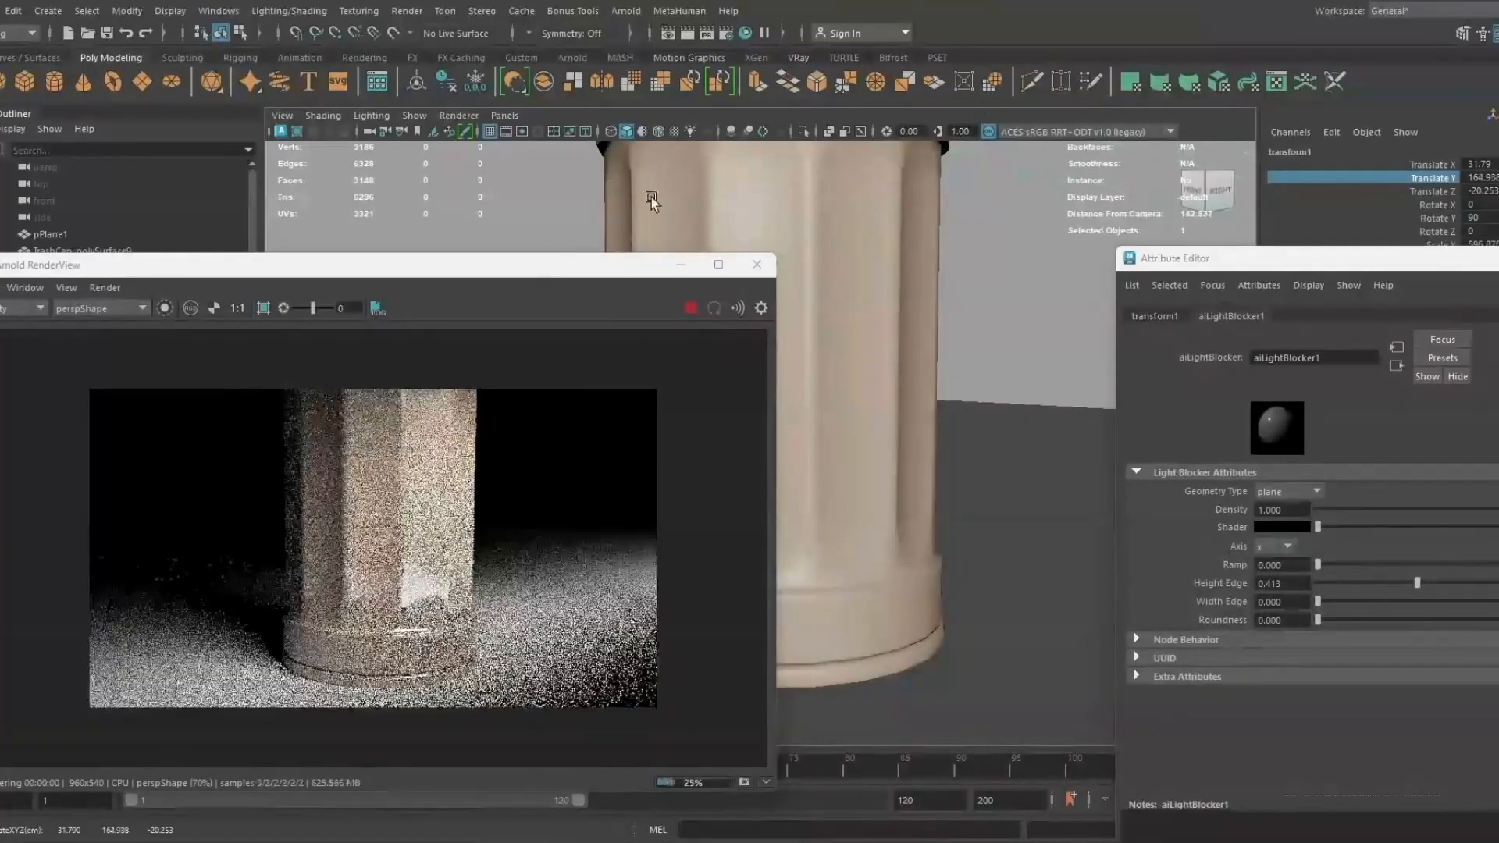
middle_click_drag(649, 194, 1367, 275)
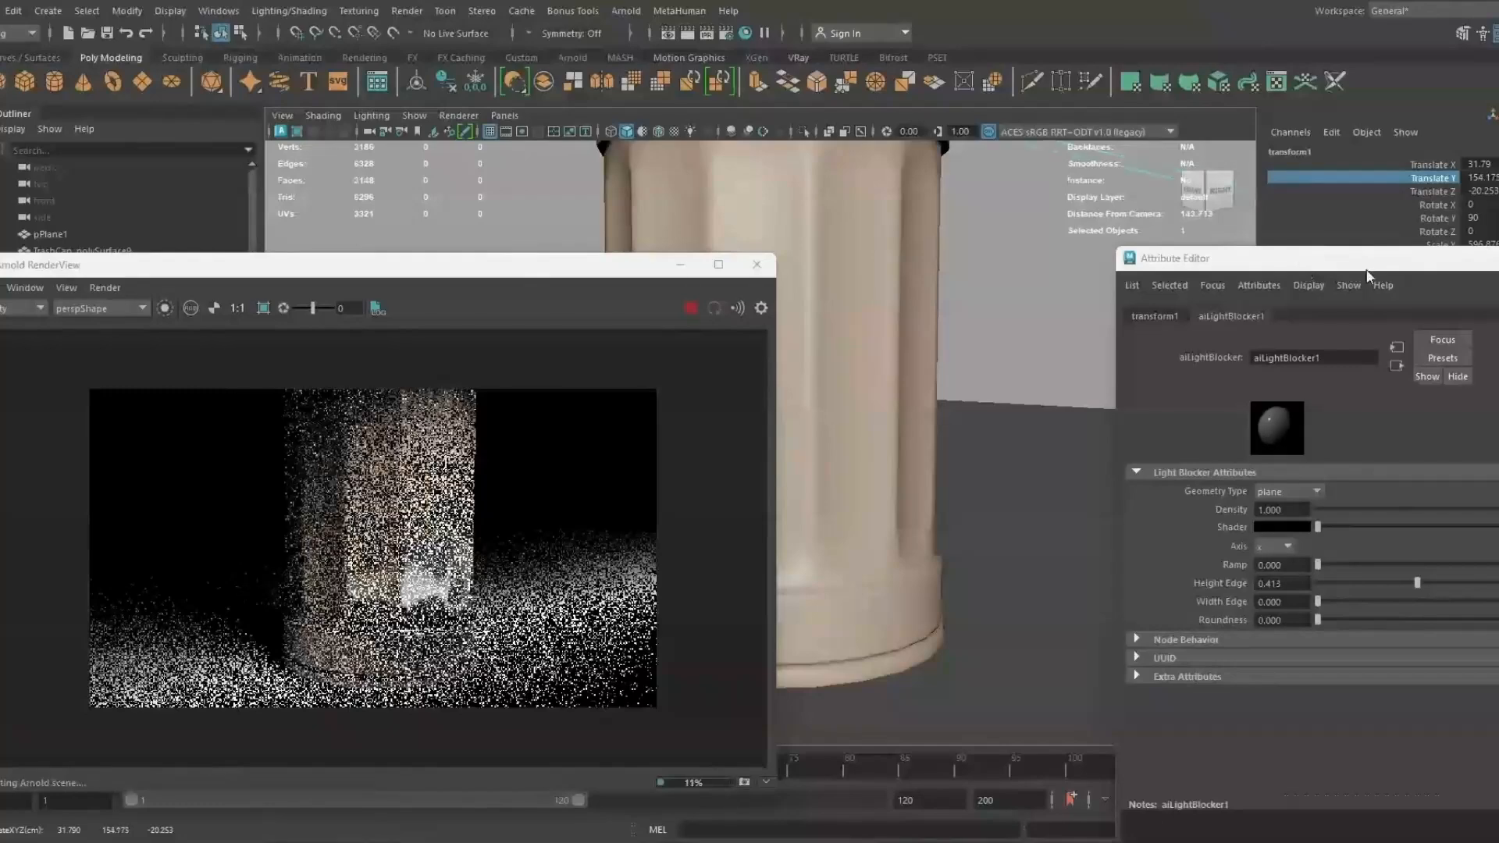
Step: Select the area light and disconnect aiLightBlocker1 and aiLightBlocker2 from its light filters
left_click_drag(925, 404, 929, 374, "alt")
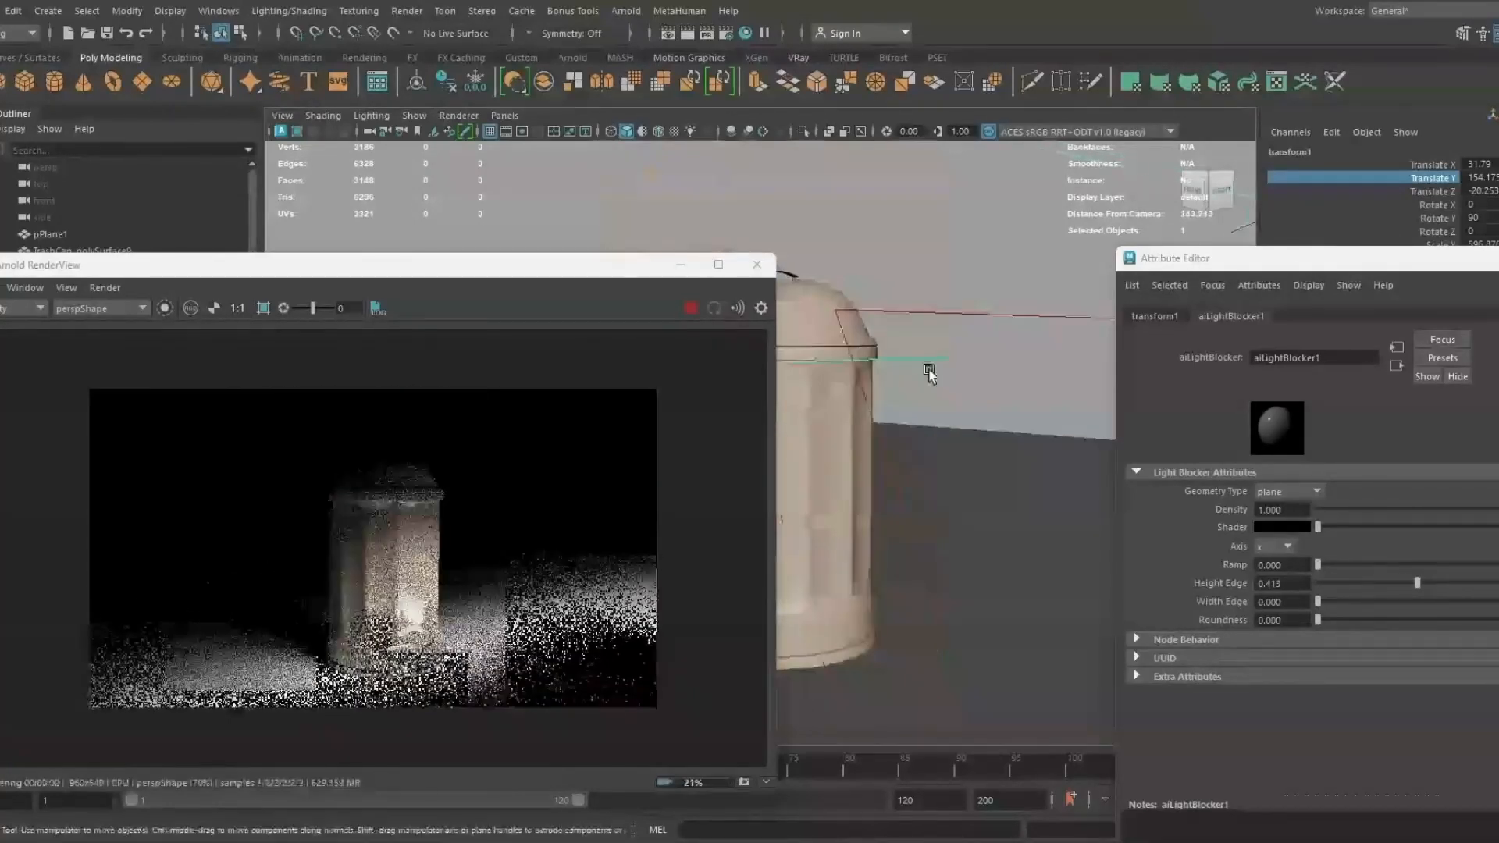
left_click_drag(639, 270, 727, 509)
scroll(723, 295, "down", 5)
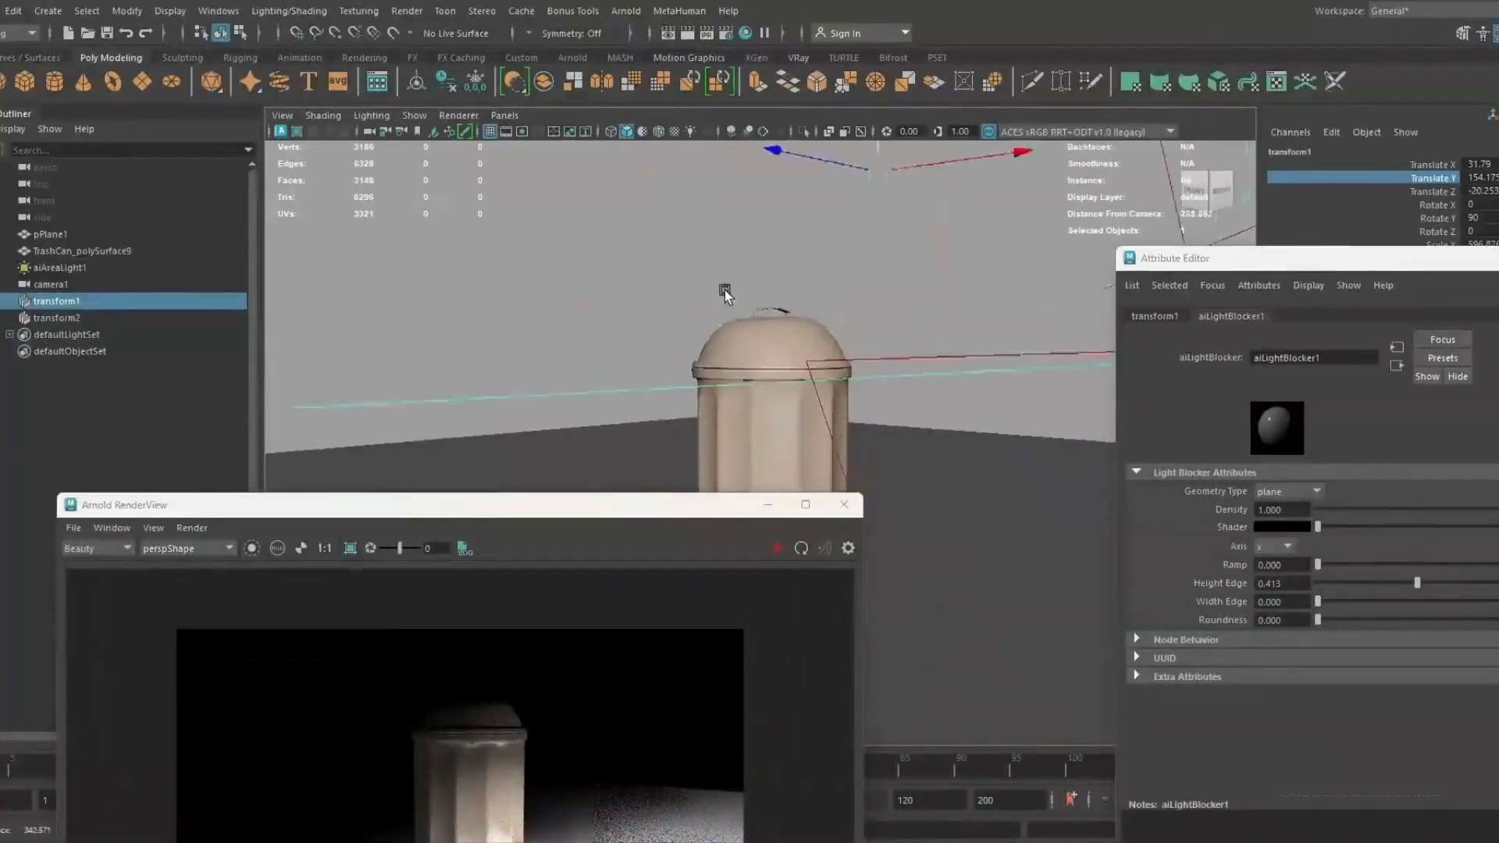
left_click_drag(723, 295, 779, 284, "alt")
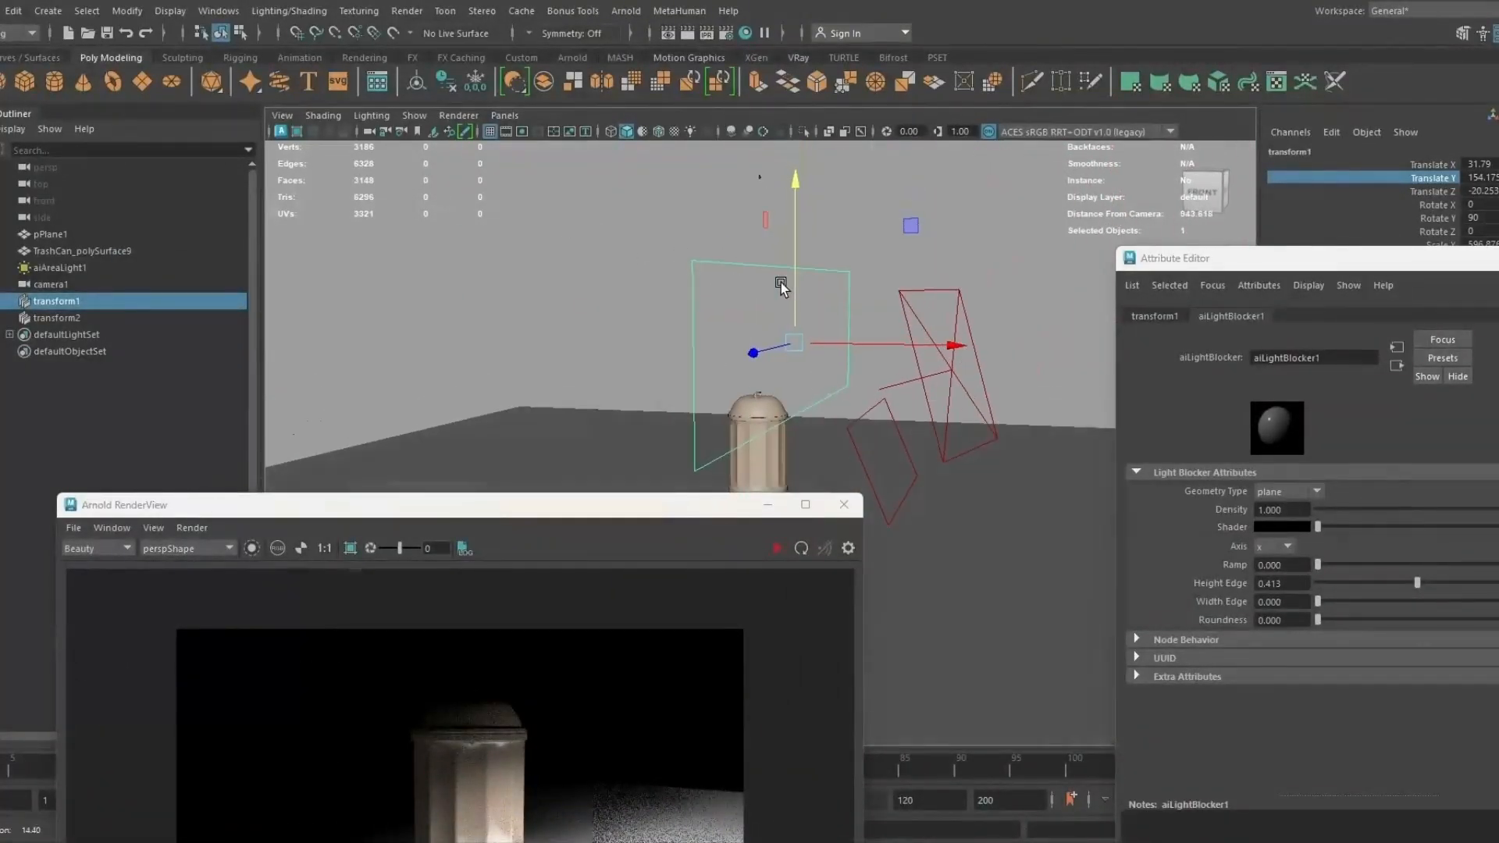
left_click(968, 364)
left_click_drag(575, 506, 551, 301)
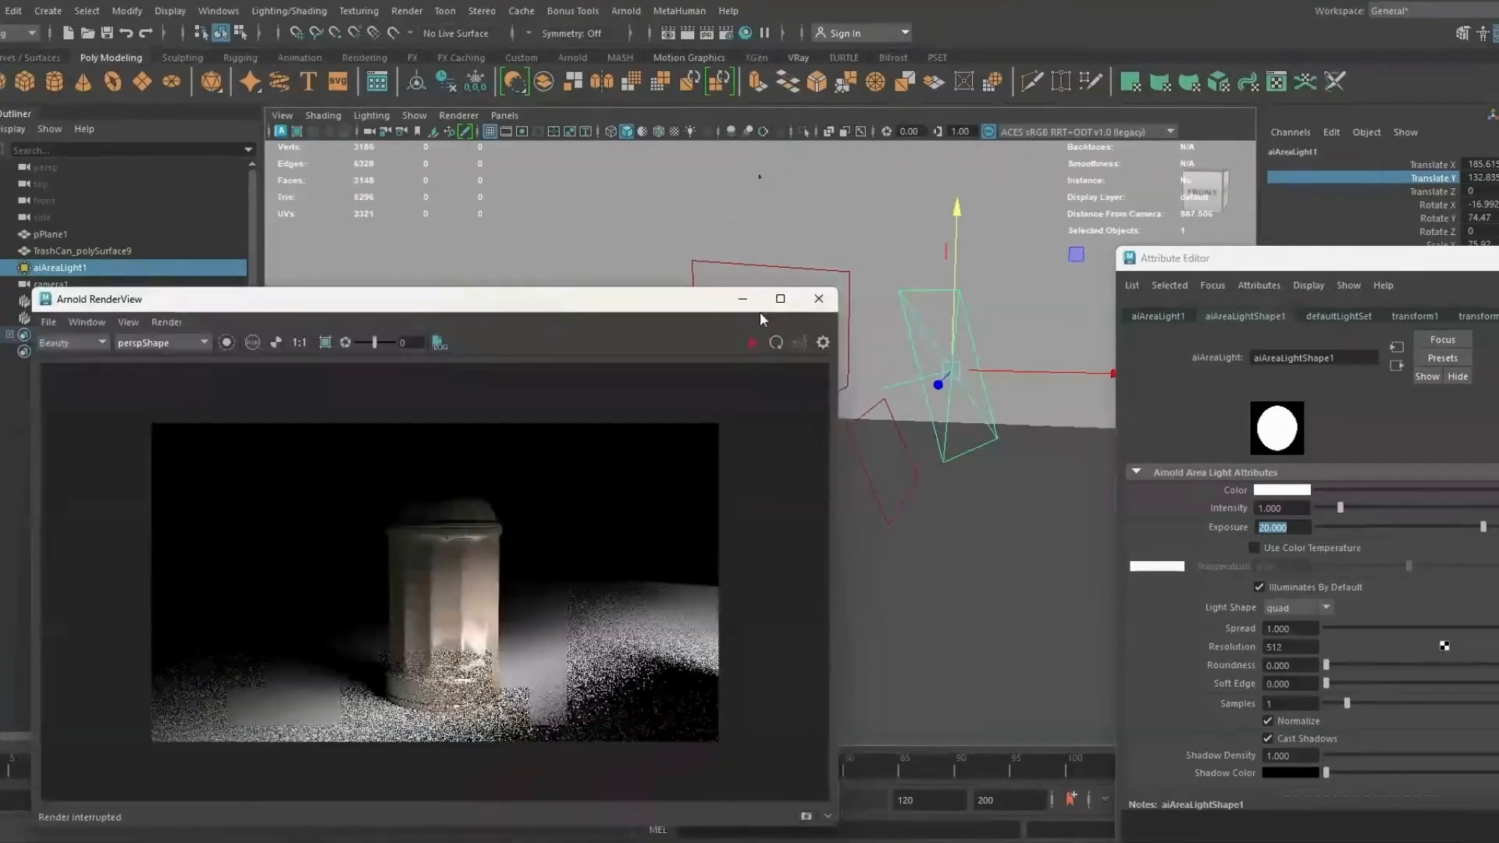
left_click_drag(1193, 262, 938, 194)
scroll(903, 535, "down", 8)
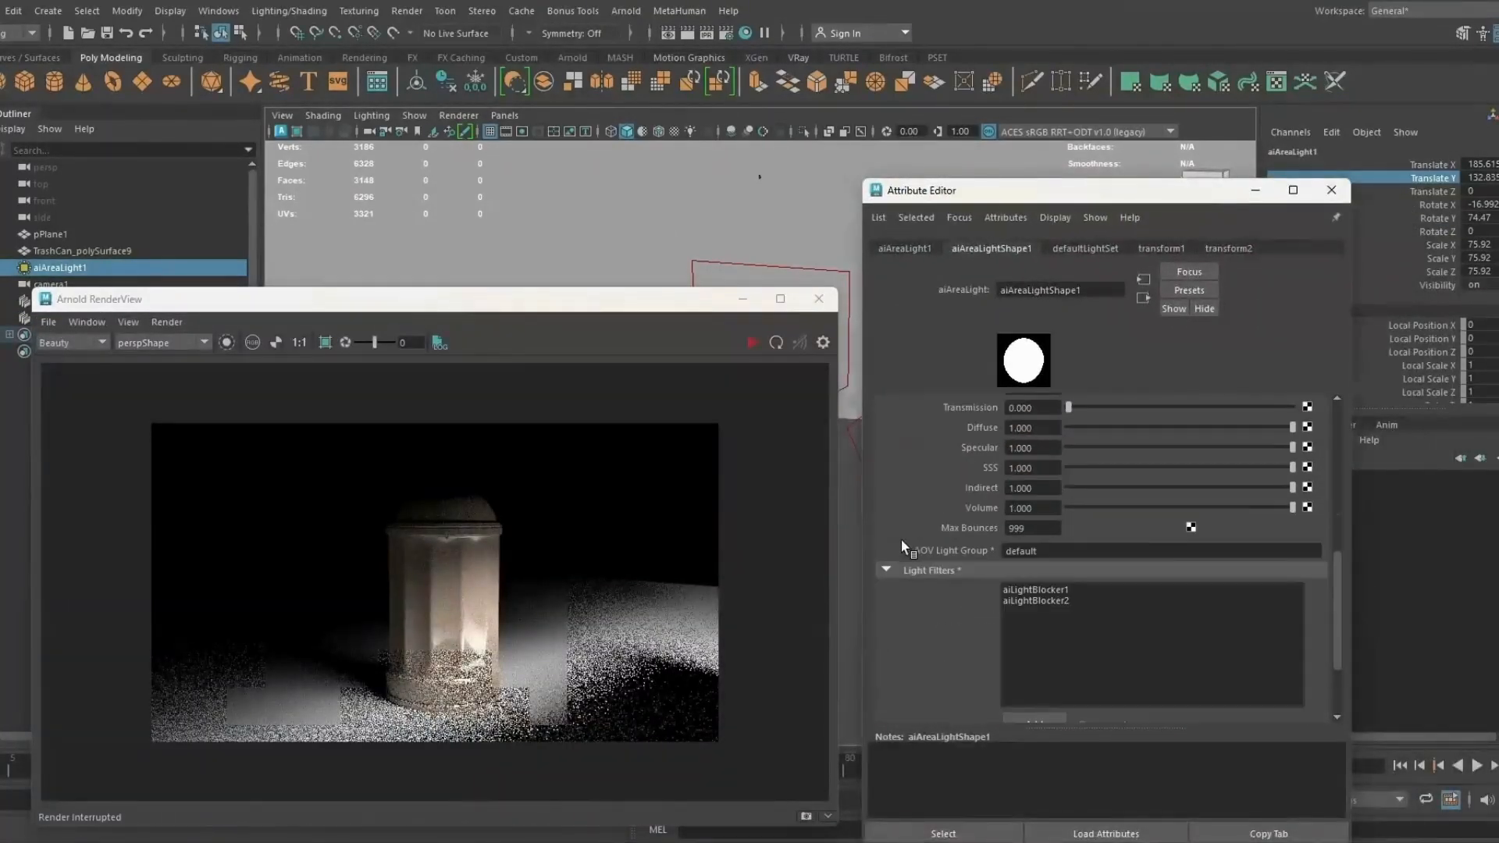
left_click(1075, 591)
scroll(1007, 584, "down", 1)
left_click(1103, 674)
left_click(1038, 540)
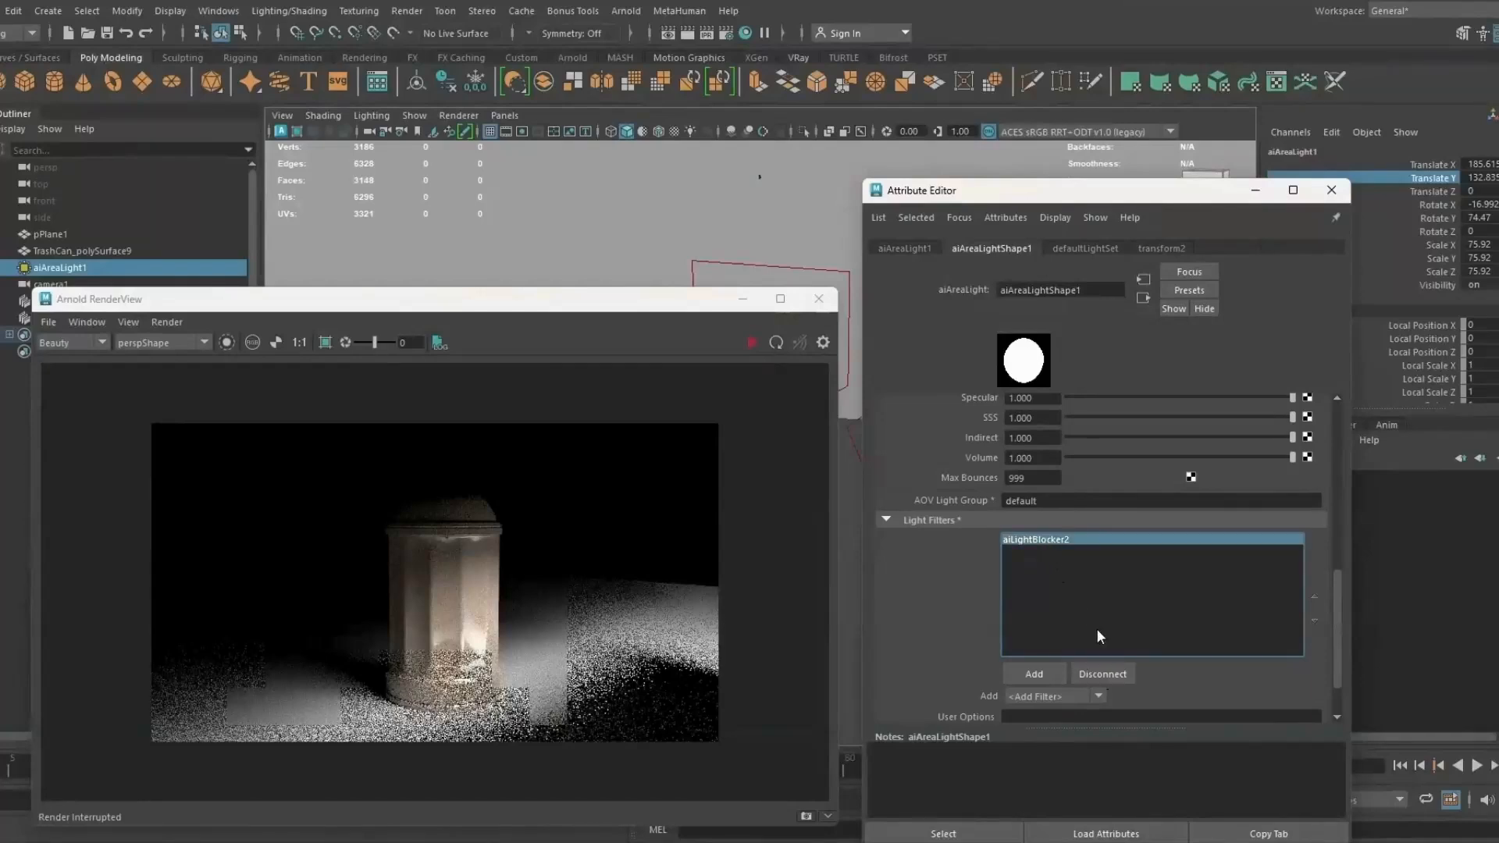
left_click(1103, 674)
Step: Restart the live Arnold render and view it through cameraShape1
left_click(756, 343)
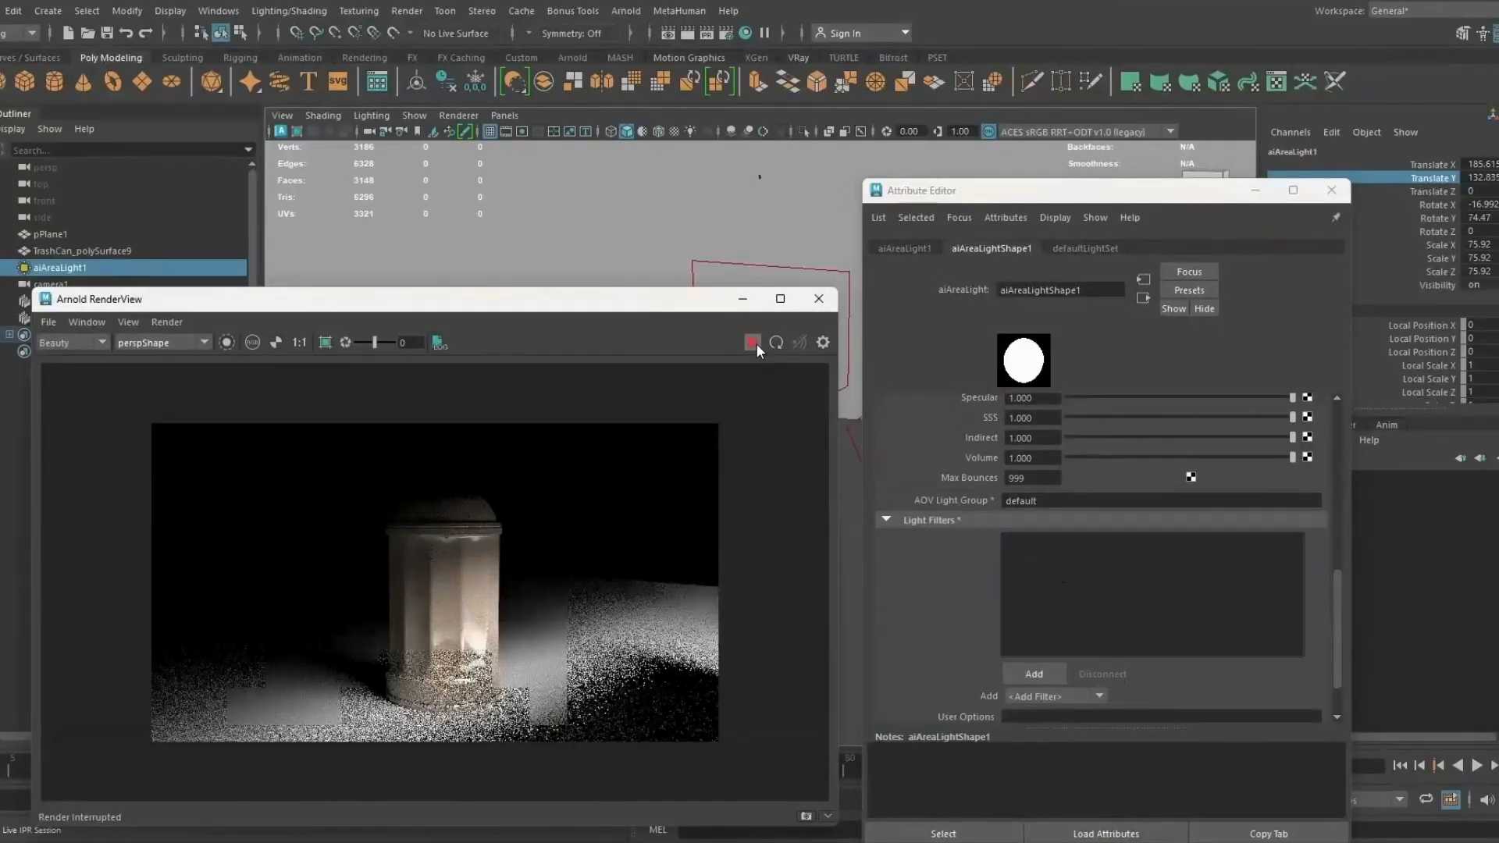
left_click(161, 343)
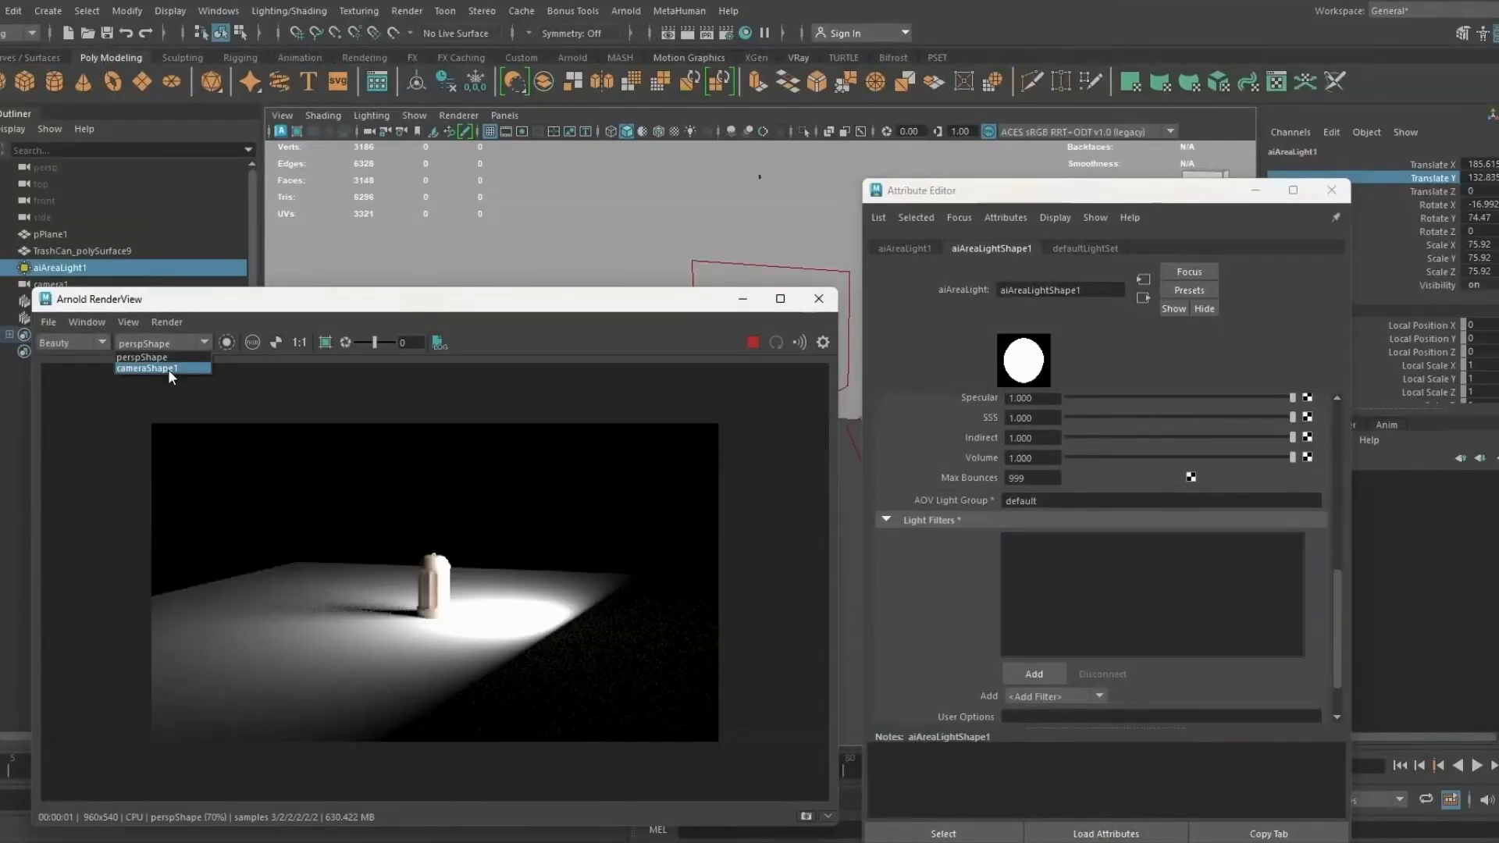
left_click(167, 368)
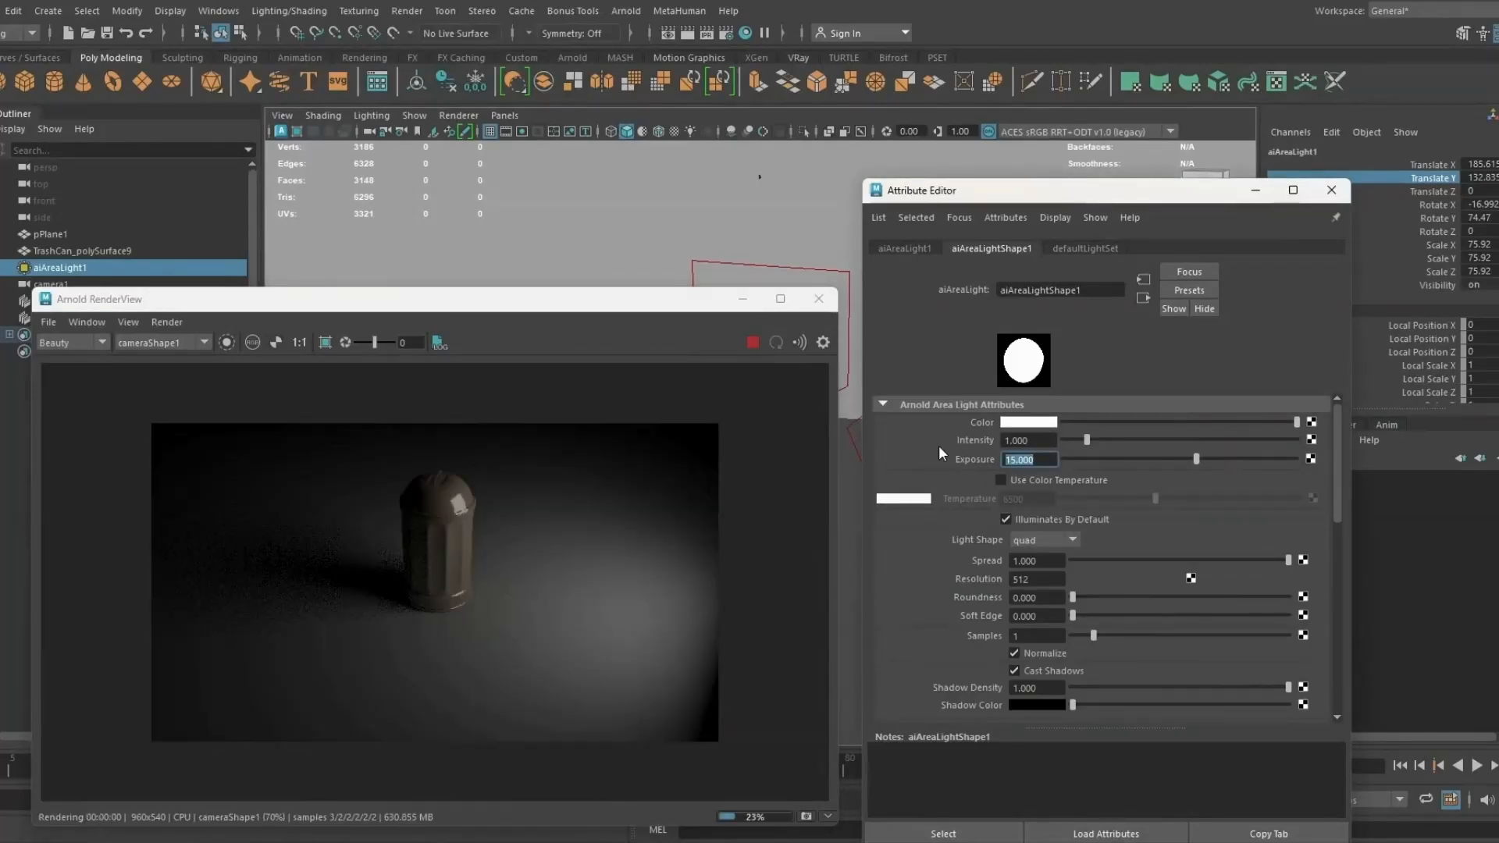
Step: Set the area light's exposure to 17
key("BackSpace")
type("7")
key("Return")
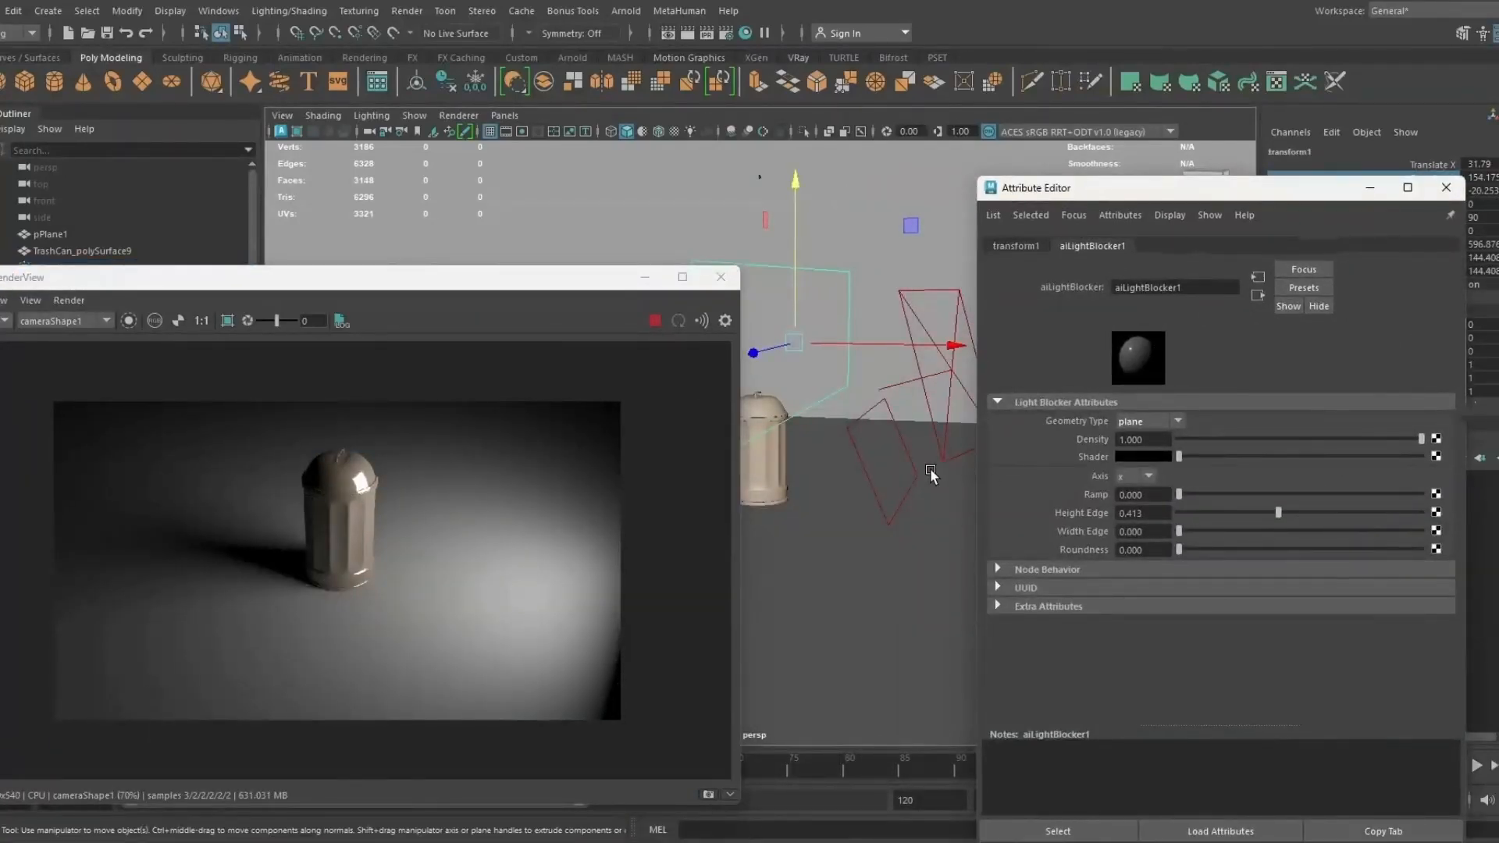
Step: Delete the leftover light blocker shapes and add a Light Decay filter to the area light
left_click(901, 478)
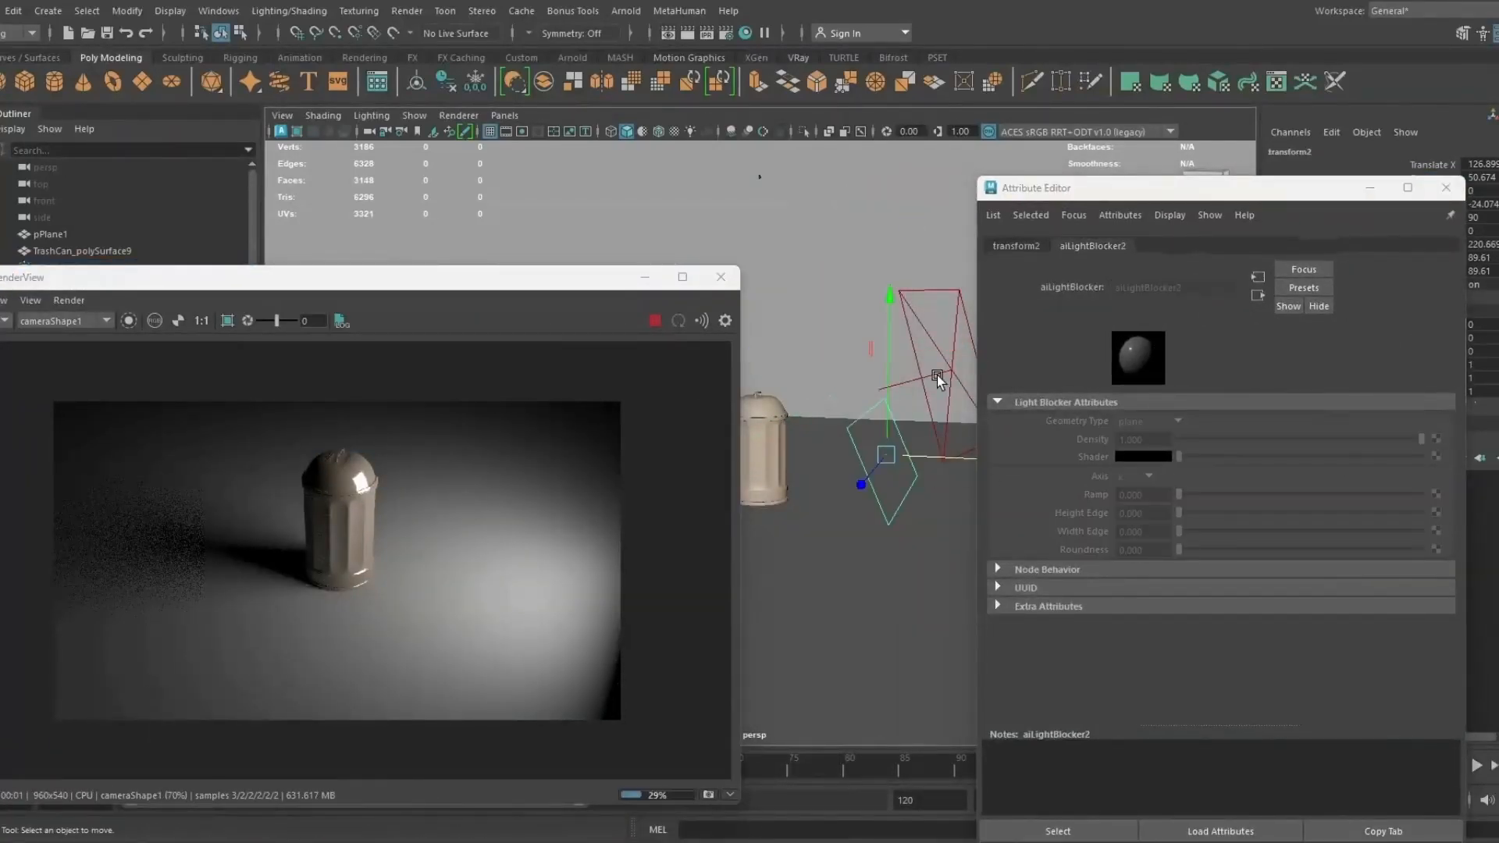
left_click(948, 367)
left_click(948, 367)
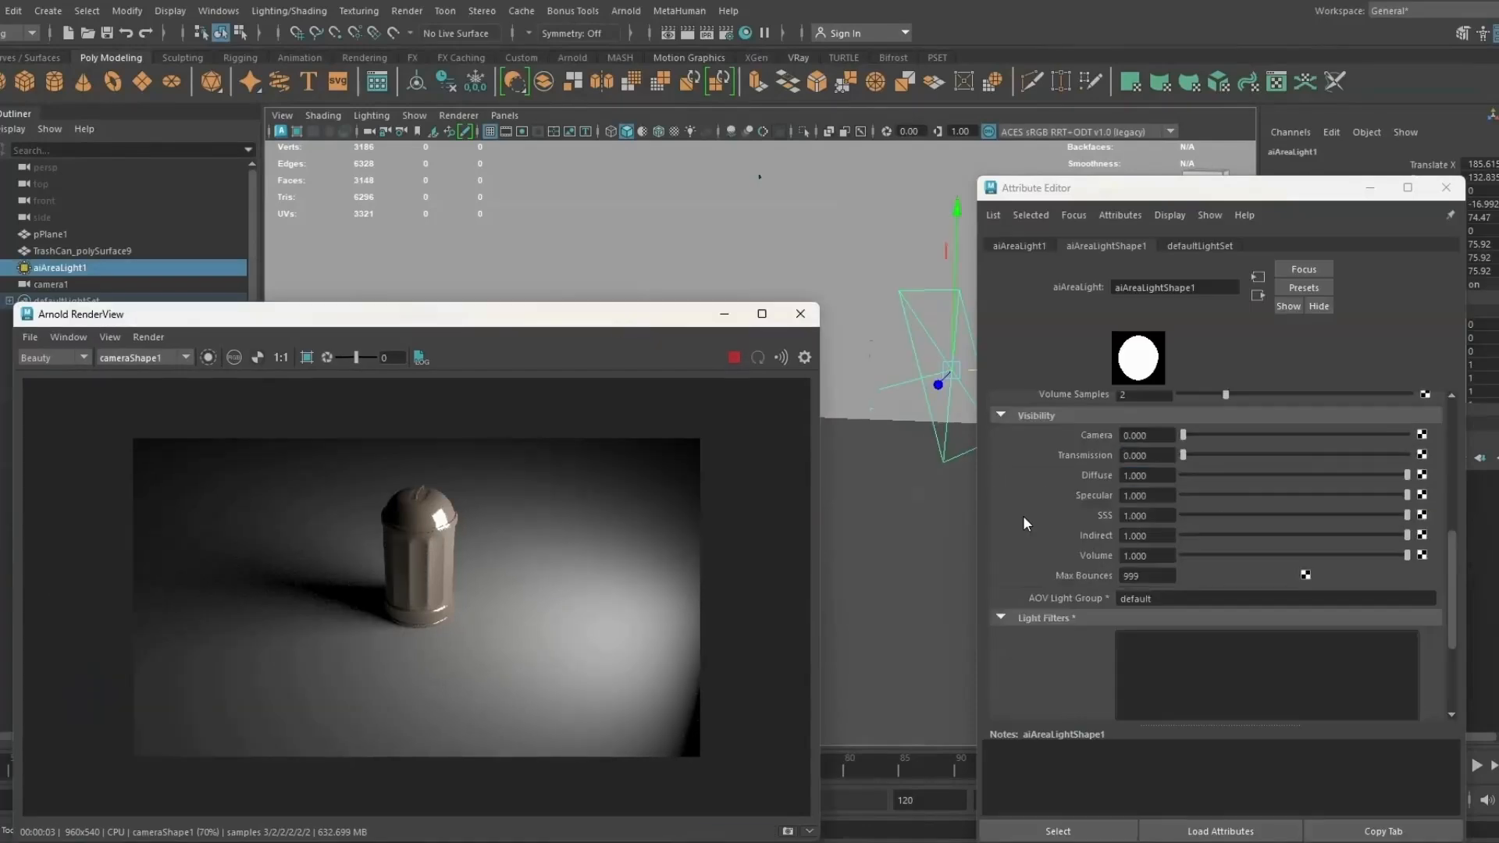
scroll(1023, 519, "down", 2)
left_click(1148, 672)
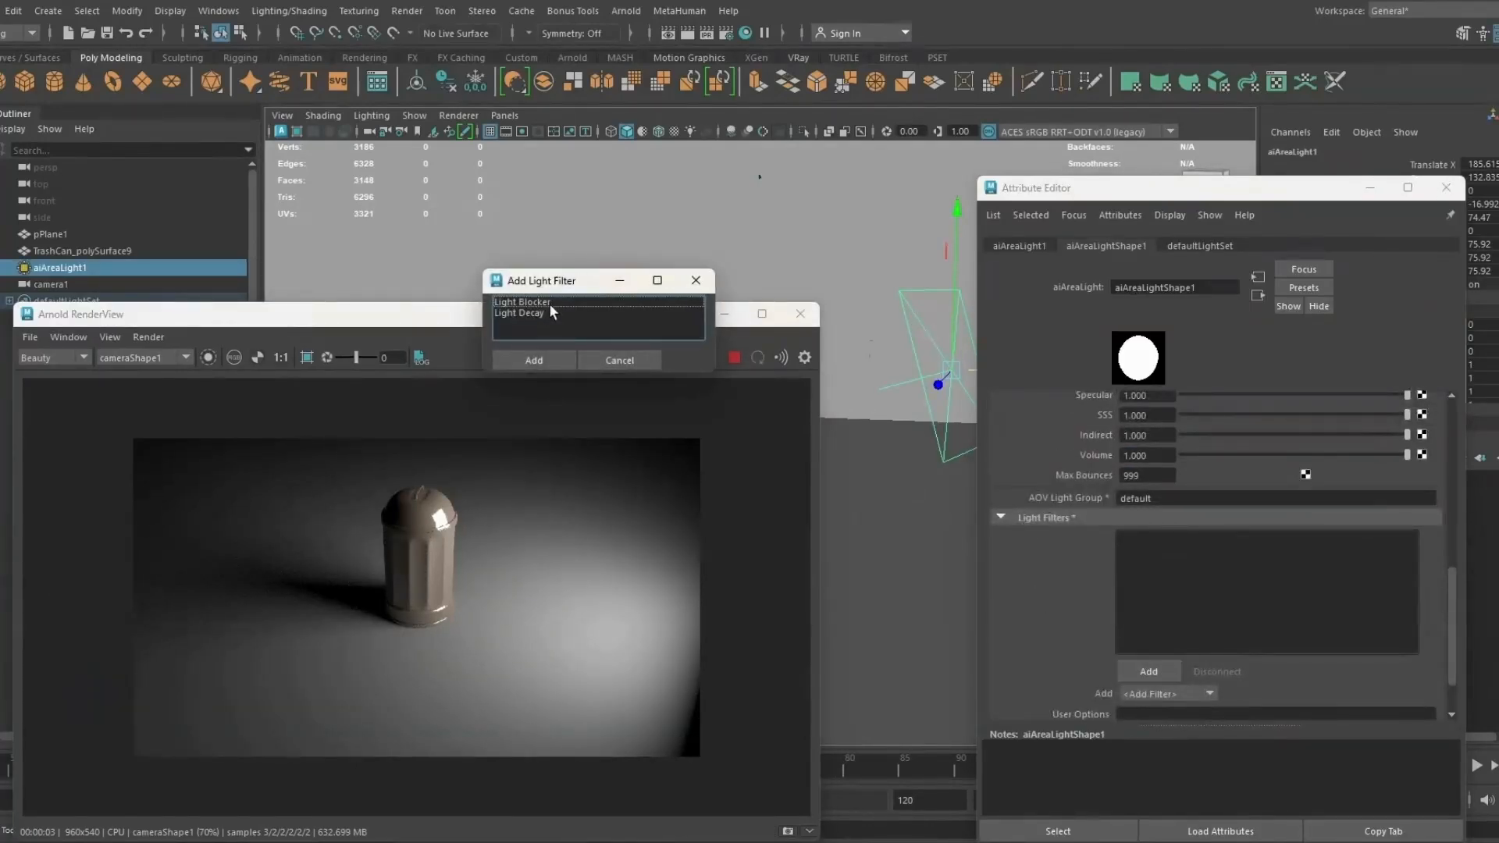
left_click(521, 313)
left_click(539, 361)
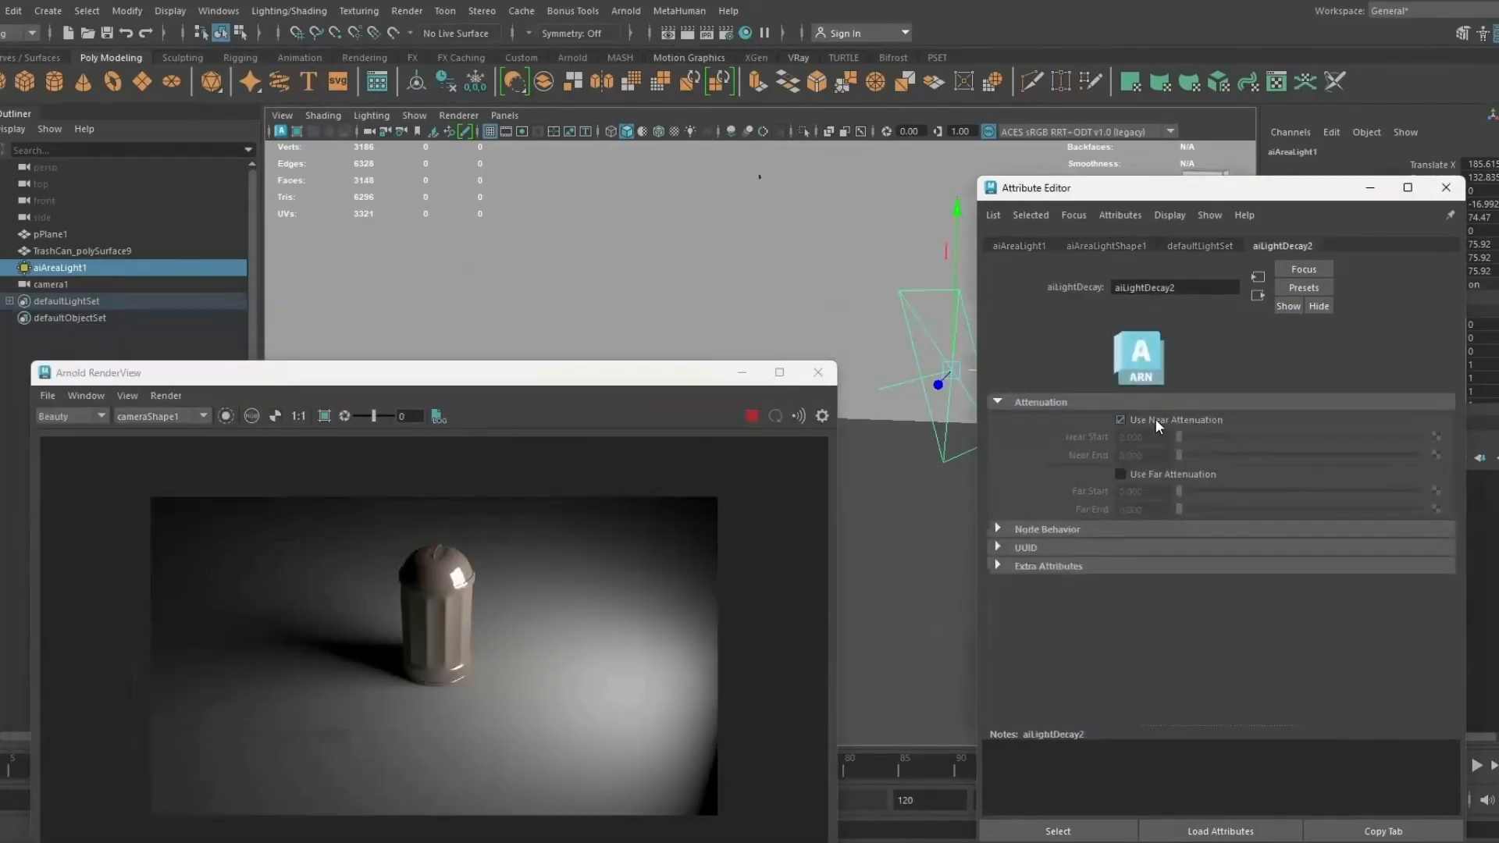
Step: Enable near and far attenuation on the light decay, with Near End about 375, Far Start 0 and Far End about 388.9
left_click_drag(1179, 436, 1271, 477)
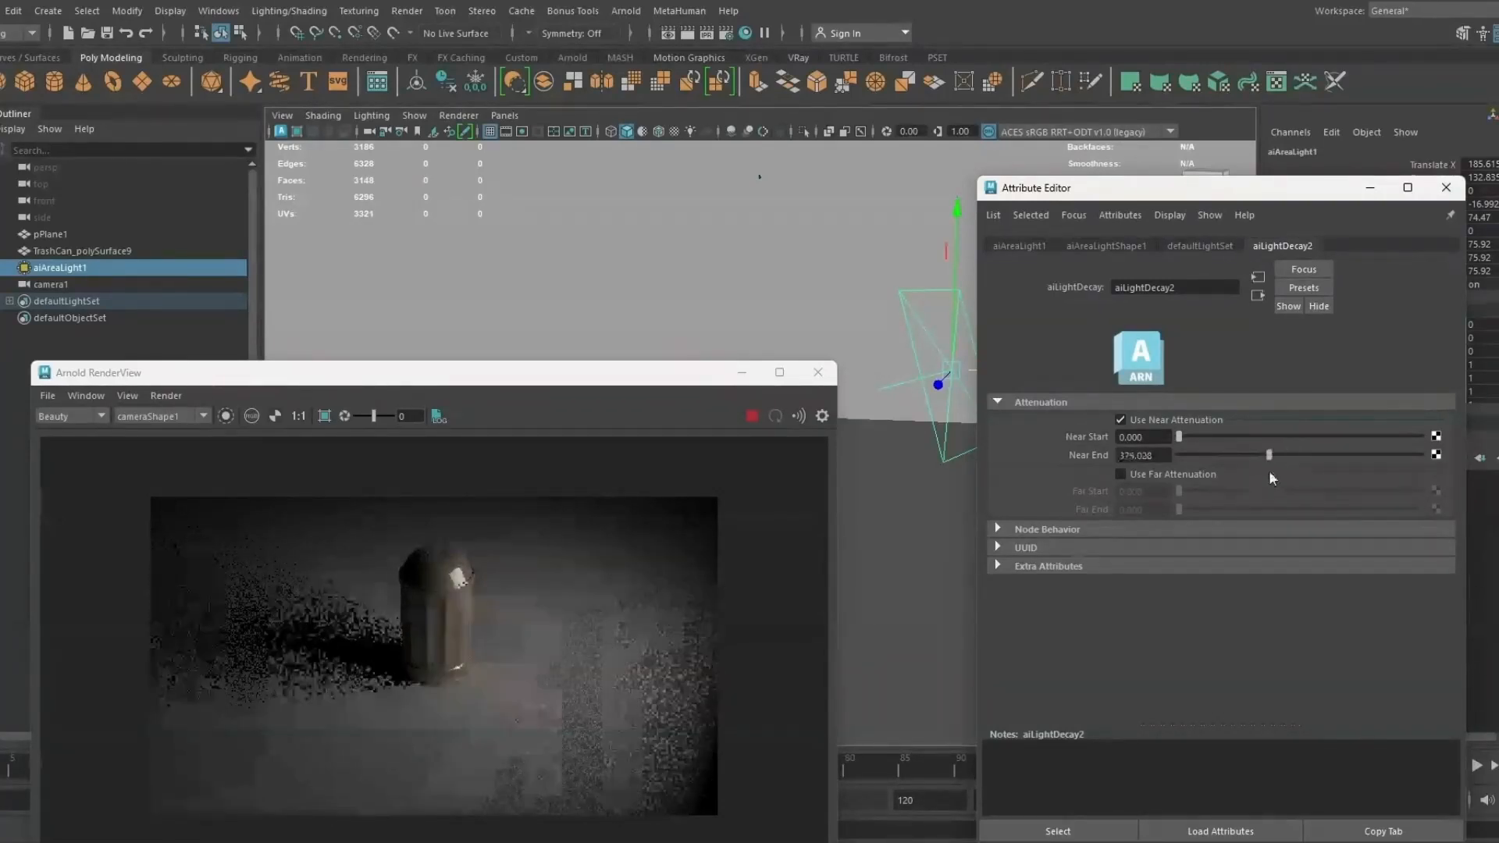
left_click(1126, 474)
left_click(1182, 490)
mouse_move(1181, 509)
left_mouse_down()
mouse_move(1216, 509)
mouse_move(1179, 509)
left_mouse_up()
mouse_move(1182, 491)
left_mouse_down()
mouse_move(1309, 492)
mouse_move(1178, 494)
left_mouse_up()
left_click_drag(1180, 510, 1273, 513)
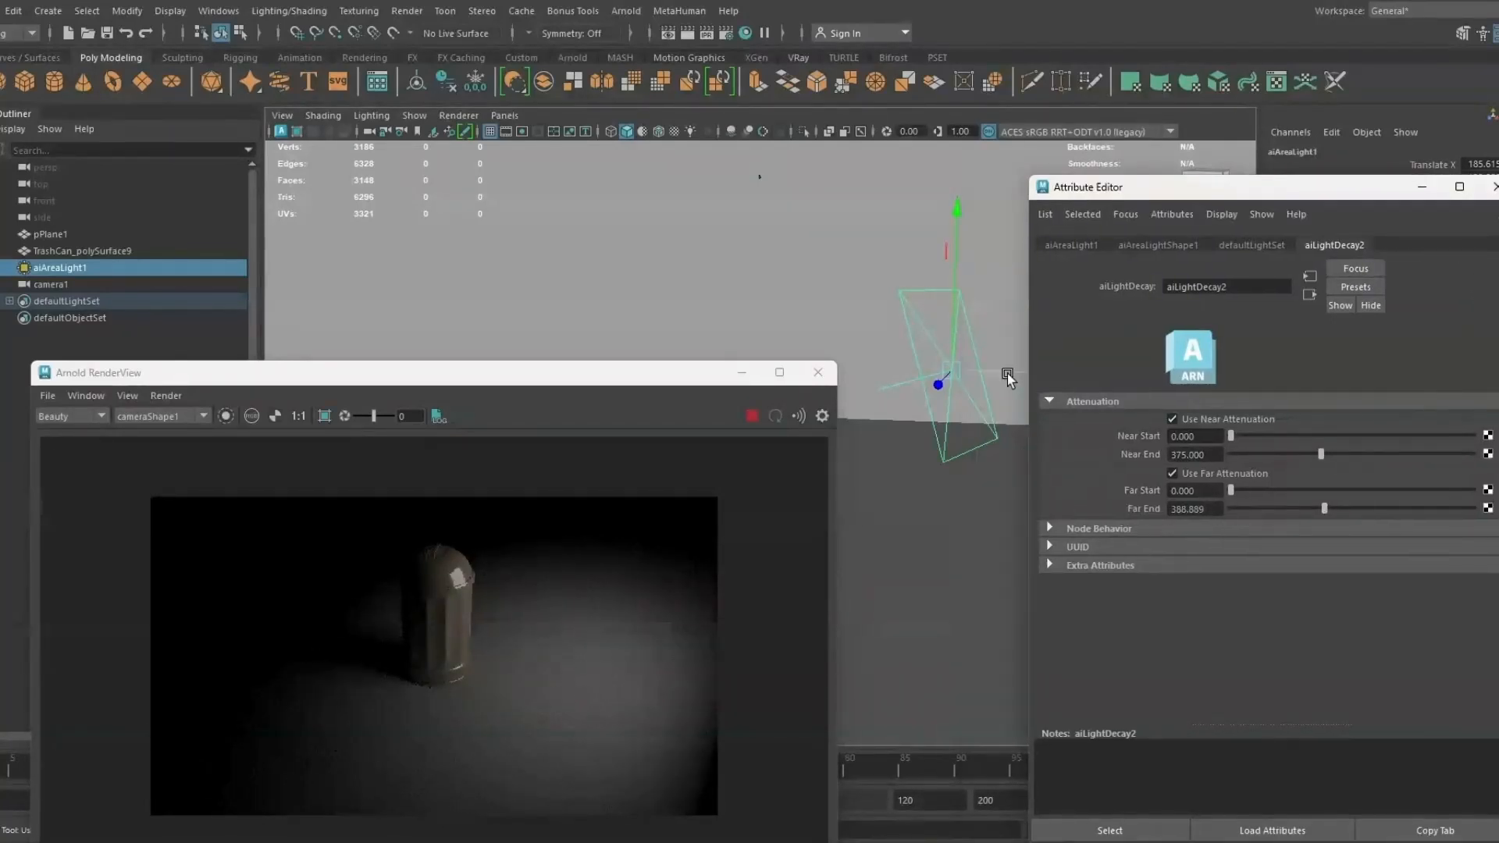
Step: Move the area light to about X 96.7 and raise the decay's Far End to about 454.9 and Near End to about 572.9
left_click_drag(1006, 372, 910, 364)
left_click_drag(1327, 508, 1342, 508)
left_click_drag(1321, 454, 1370, 454)
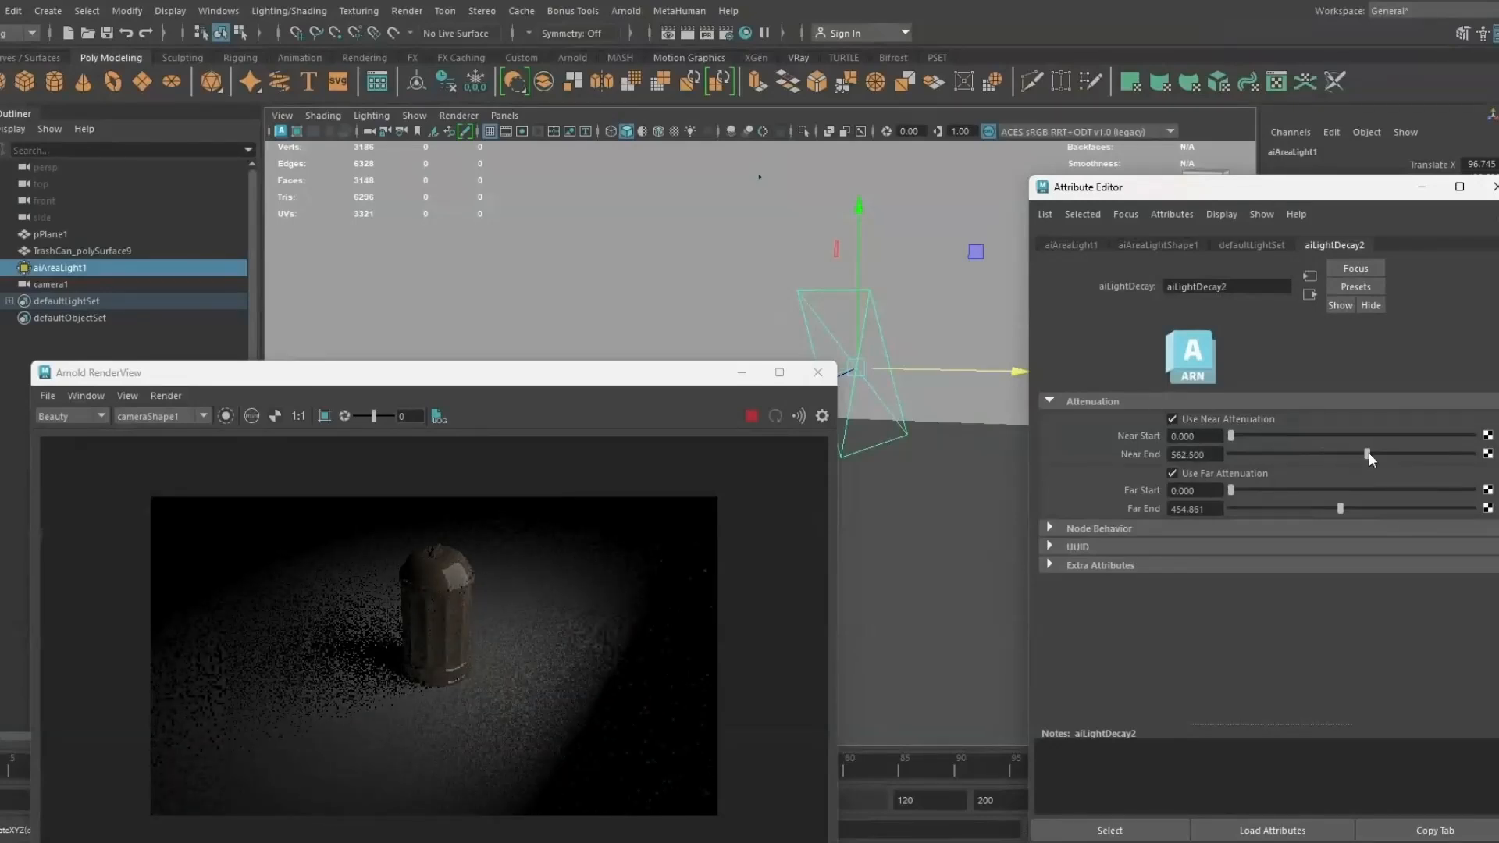
Step: Try higher Far End values on the light decay, then bring it down to about 319.4 with Far Start at 0
left_click_drag(1341, 508, 1371, 509)
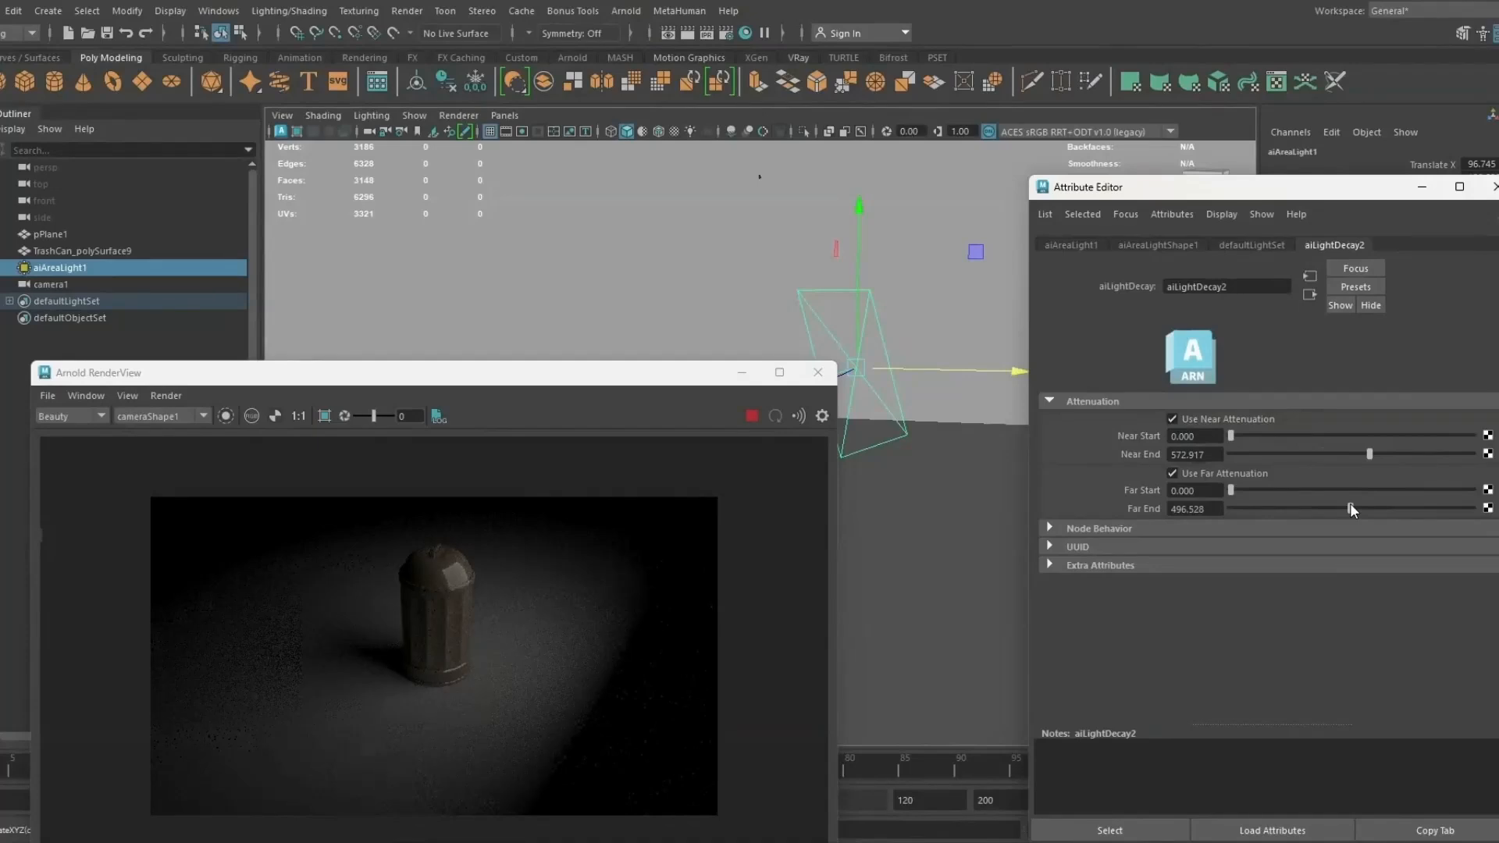
mouse_move(1350, 507)
left_mouse_down()
mouse_move(1313, 510)
mouse_move(1361, 508)
left_mouse_up()
mouse_move(1230, 490)
left_mouse_down()
mouse_move(1253, 487)
mouse_move(1224, 490)
left_mouse_up()
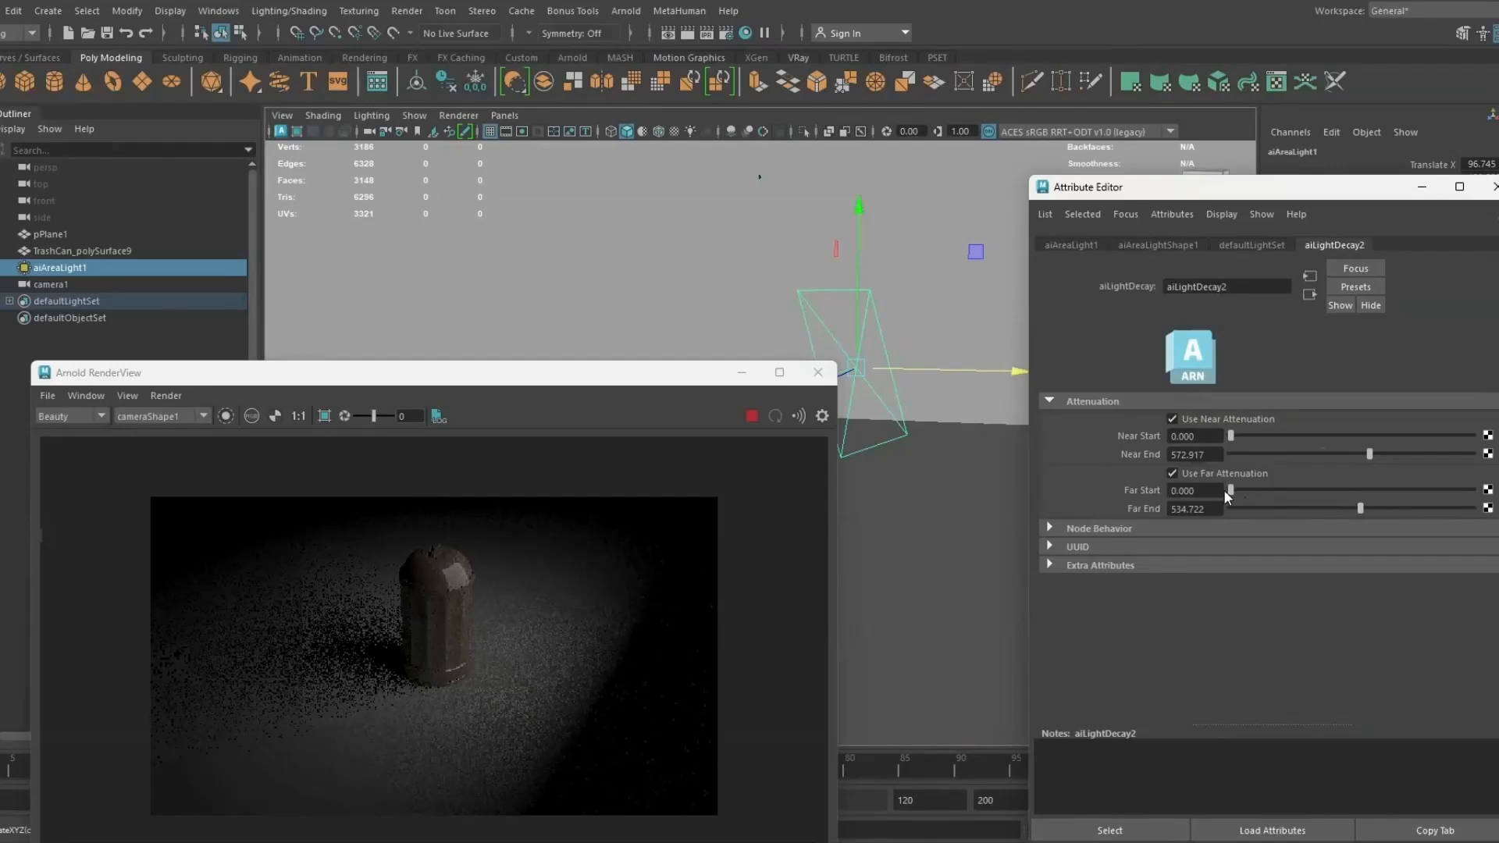
left_click_drag(1361, 509, 1308, 509)
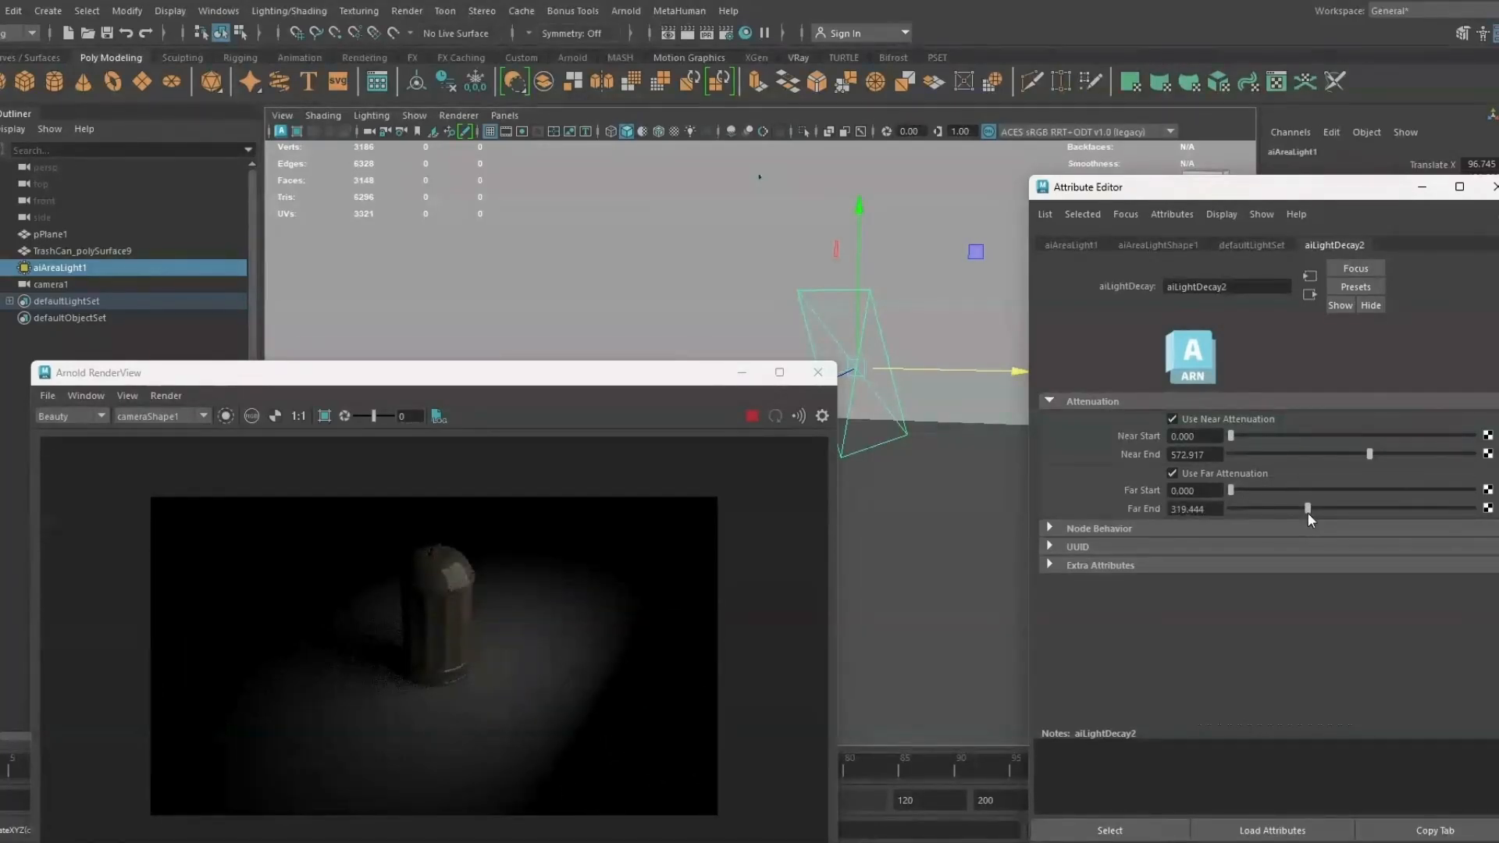
Step: Try the disk light shape on the area light and refresh the Arnold render
left_click(1159, 245)
left_click(1215, 439)
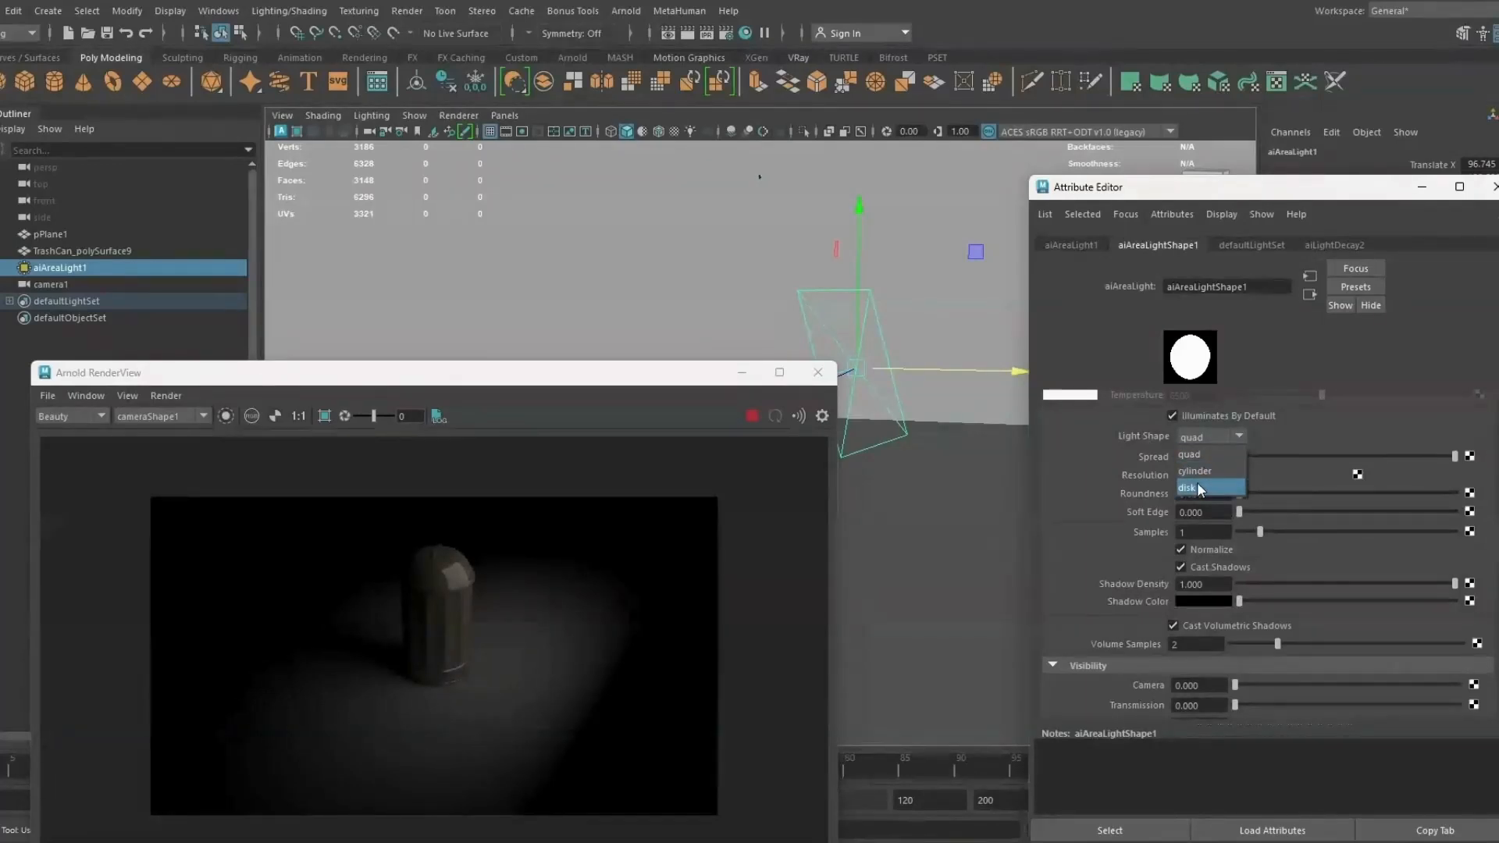
left_click(1198, 481)
left_click(166, 396)
left_click(236, 522)
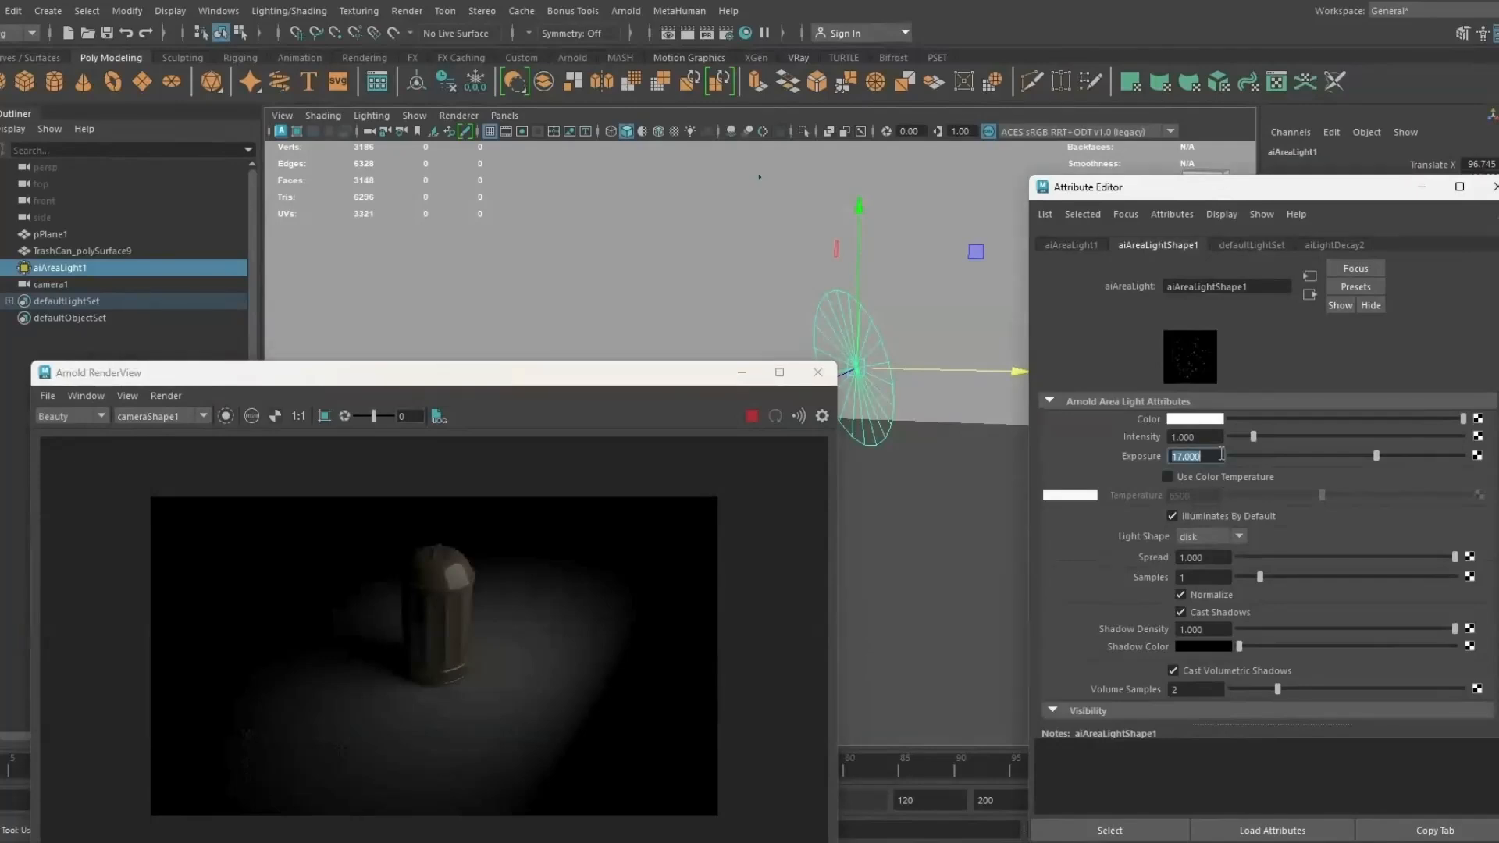
Step: Try an exposure of 50 on the area light, settle on 20, and return its light shape to quad
double_click(1218, 456)
type("50")
key("Return")
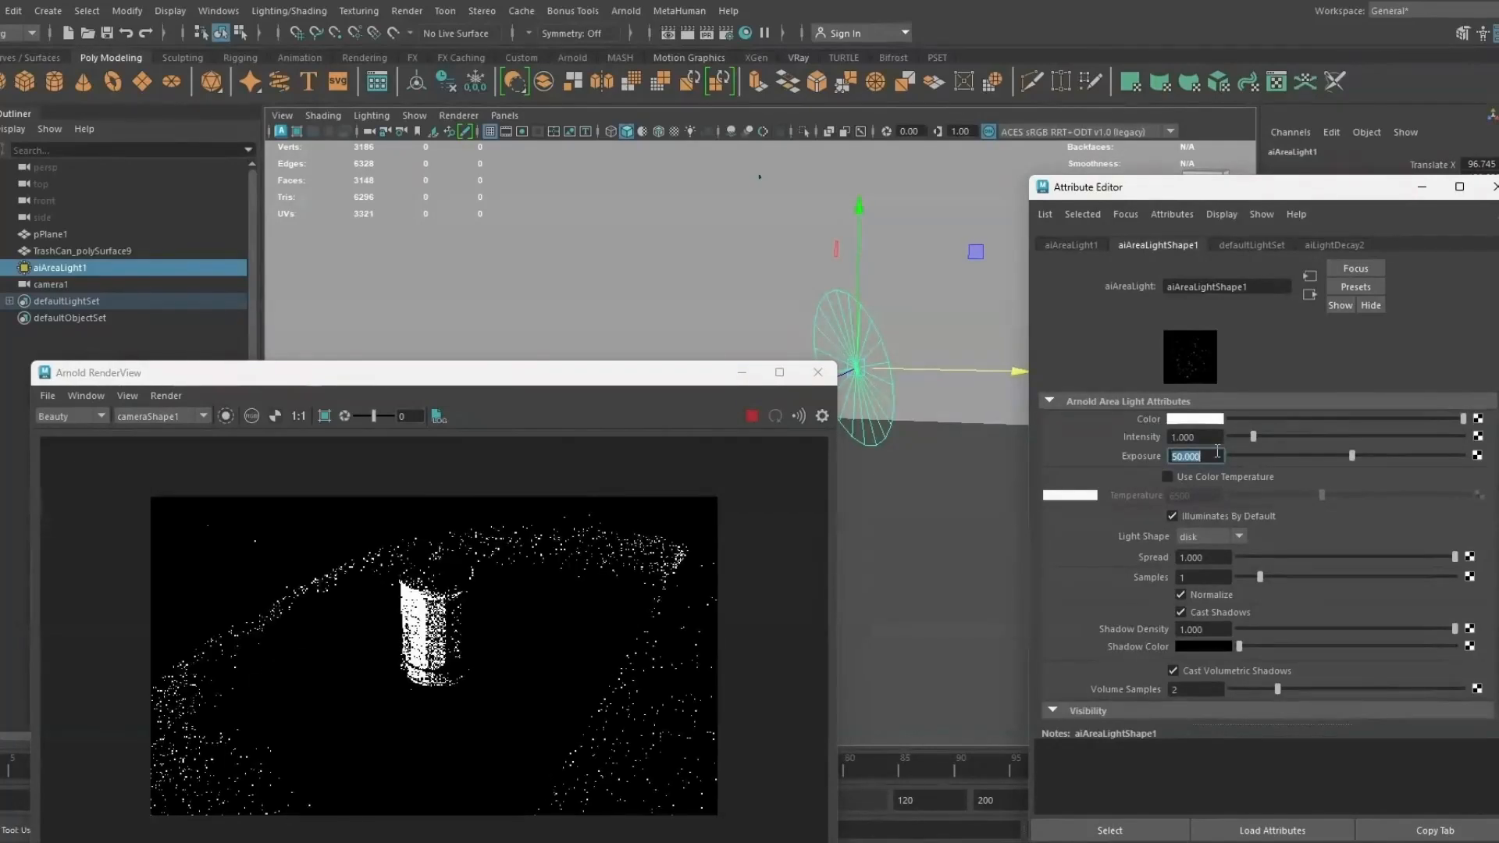
type("20")
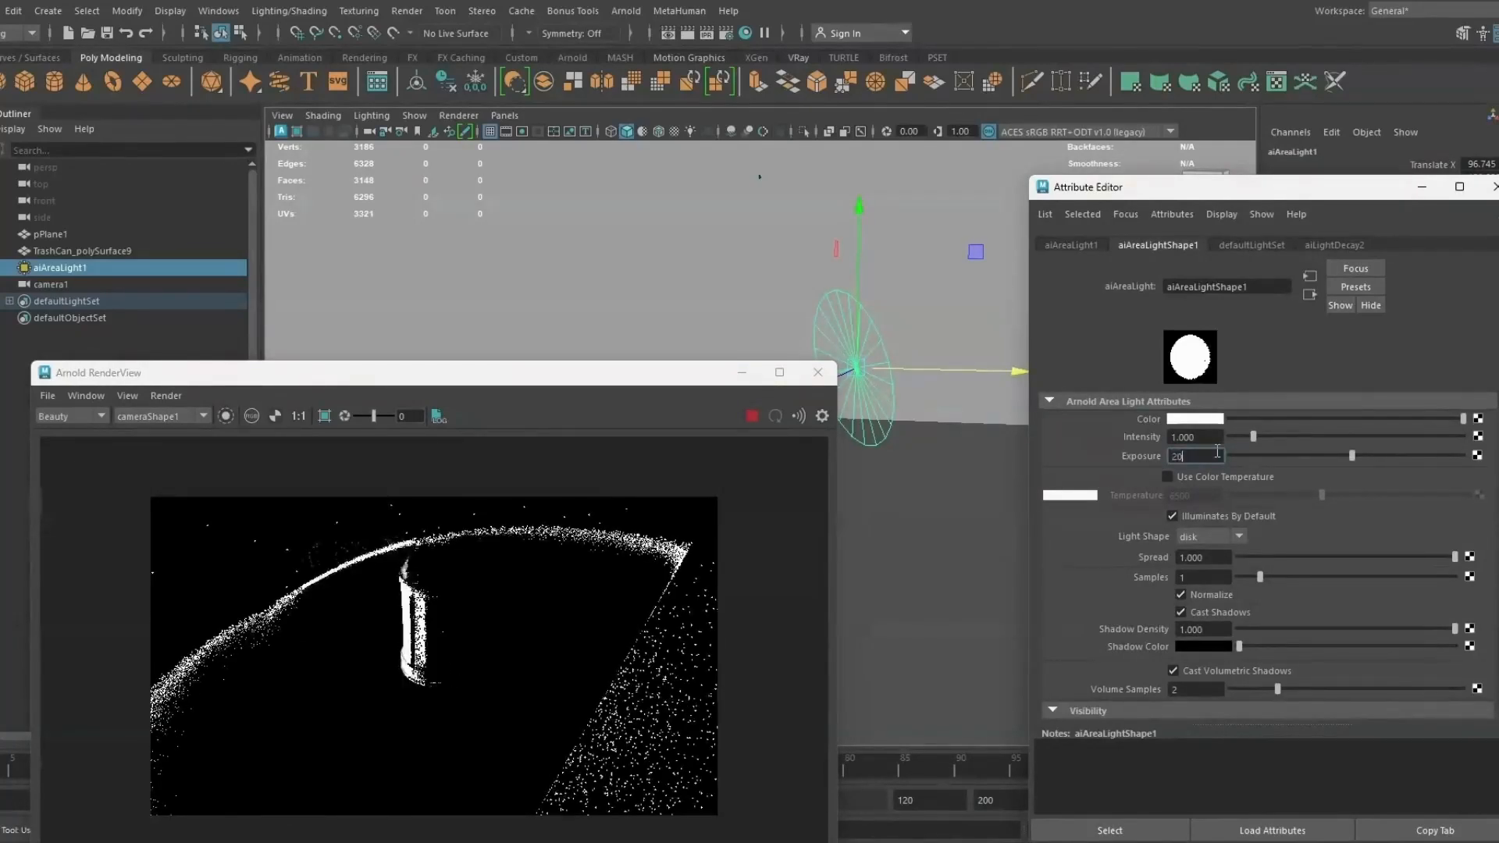
key("Return")
left_click(1210, 538)
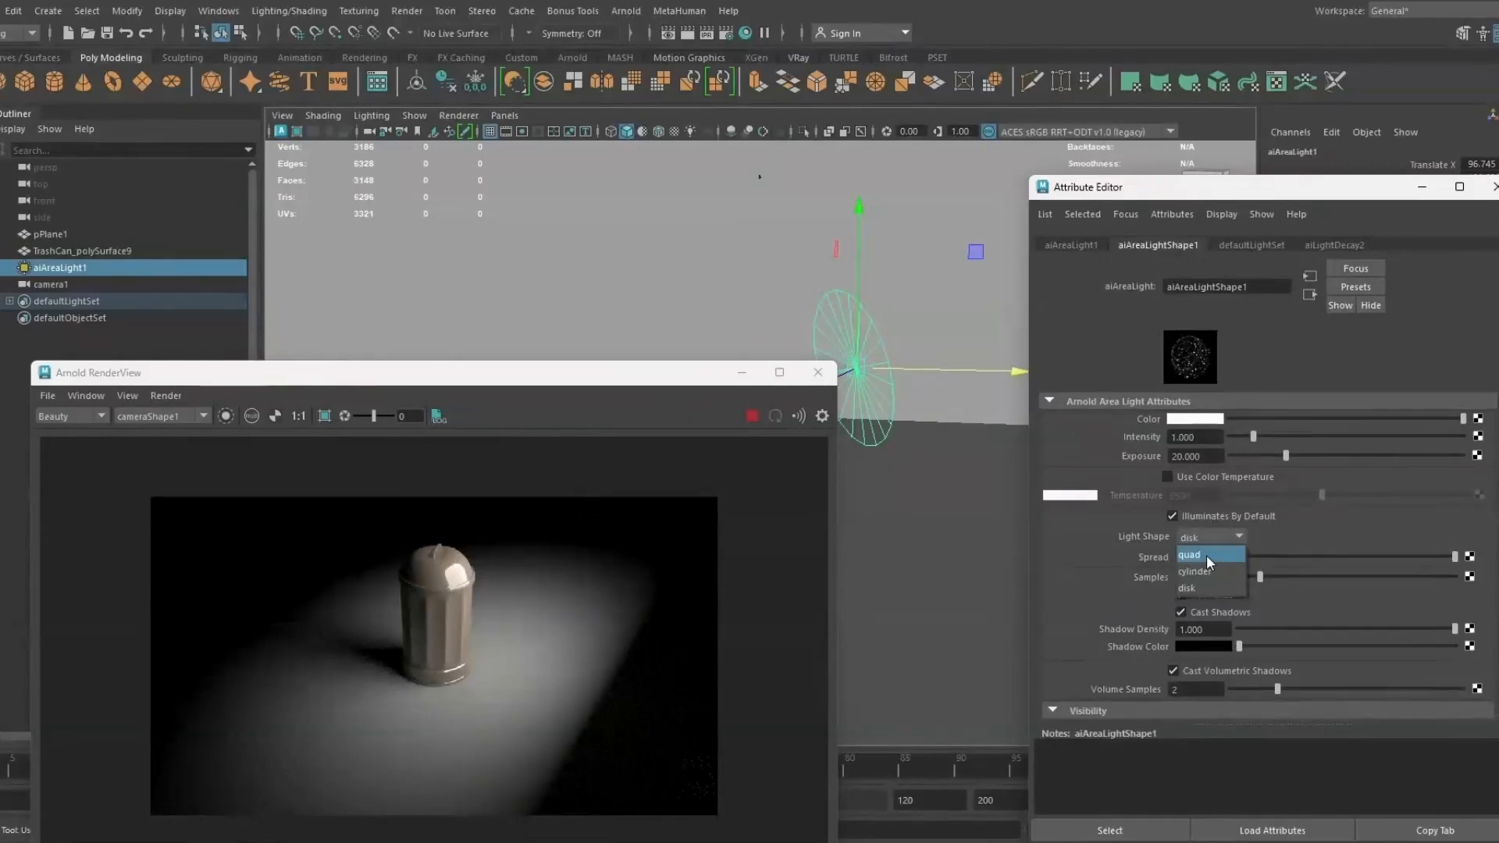
left_click(1206, 555)
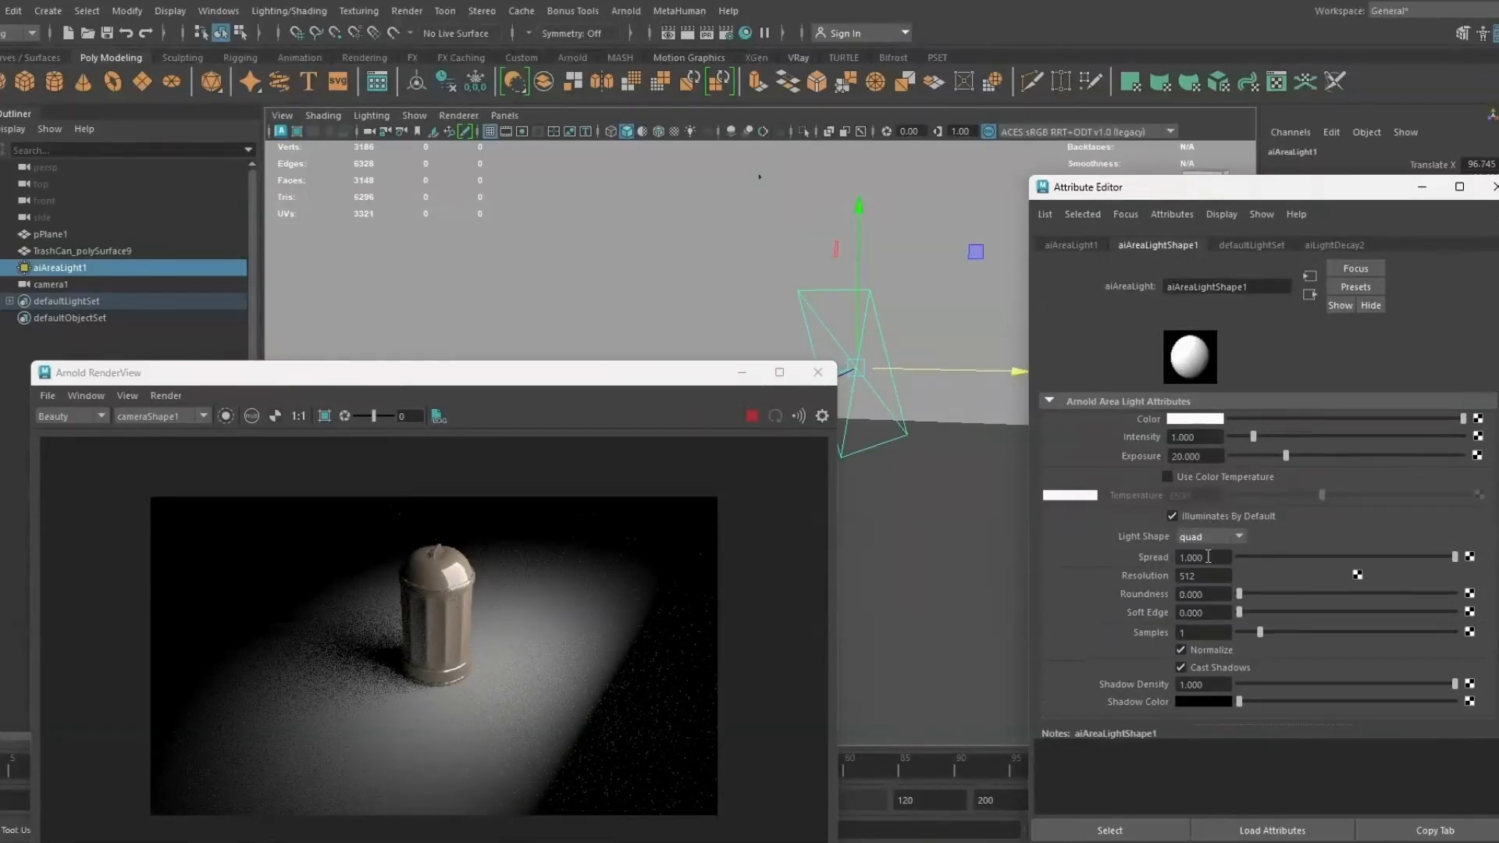
Step: Test the light decay's Near Start and lower its Near End while checking the render
left_click(1252, 245)
left_click(1323, 244)
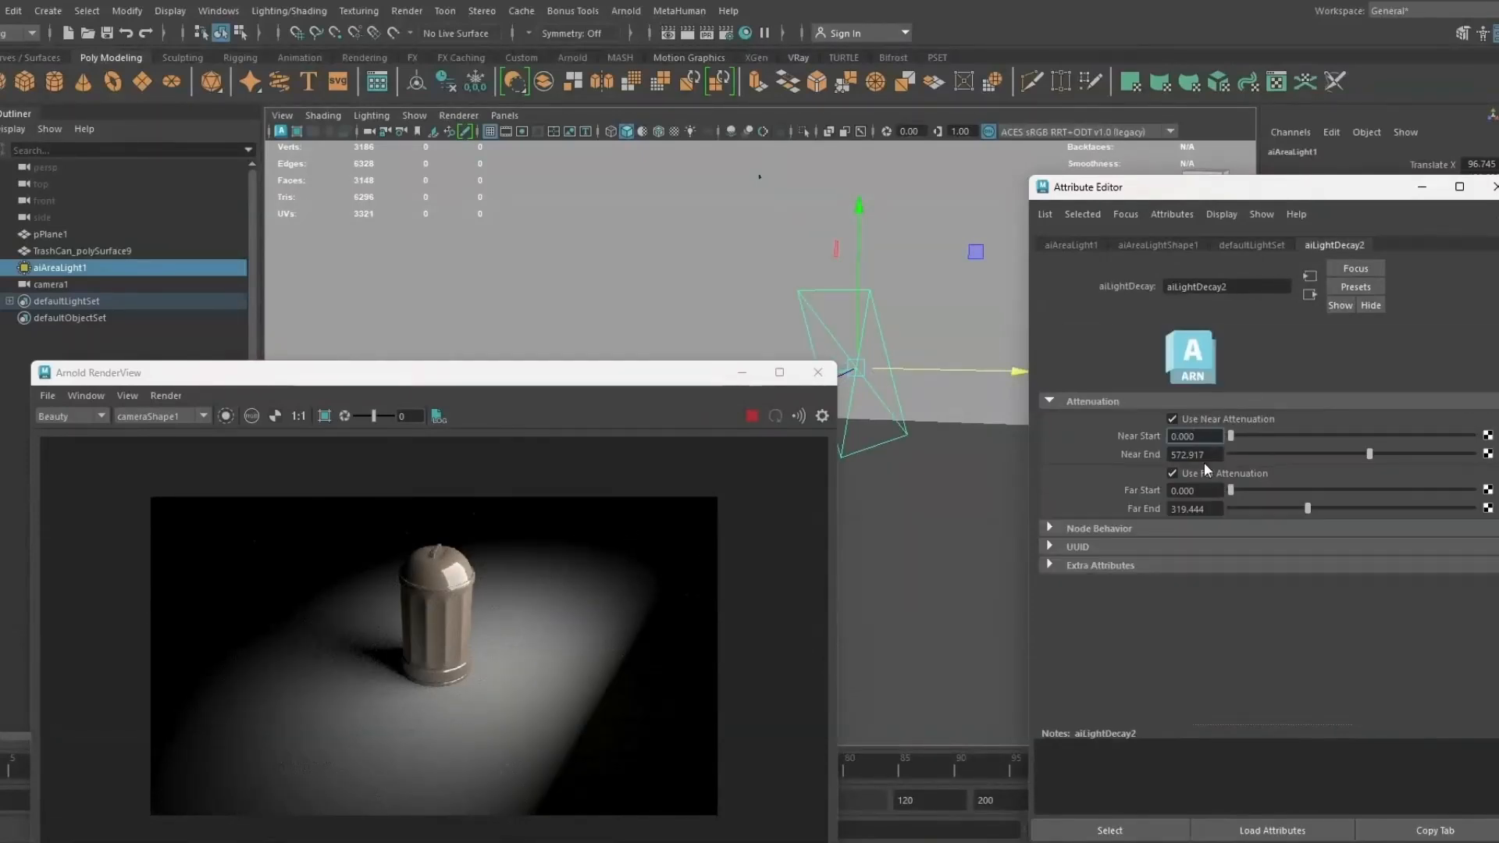
left_click(1253, 435)
left_click_drag(1254, 434, 1205, 432)
left_click_drag(1369, 453, 1329, 453)
mouse_move(1231, 490)
left_mouse_down()
mouse_move(1265, 489)
mouse_move(1229, 490)
left_mouse_up()
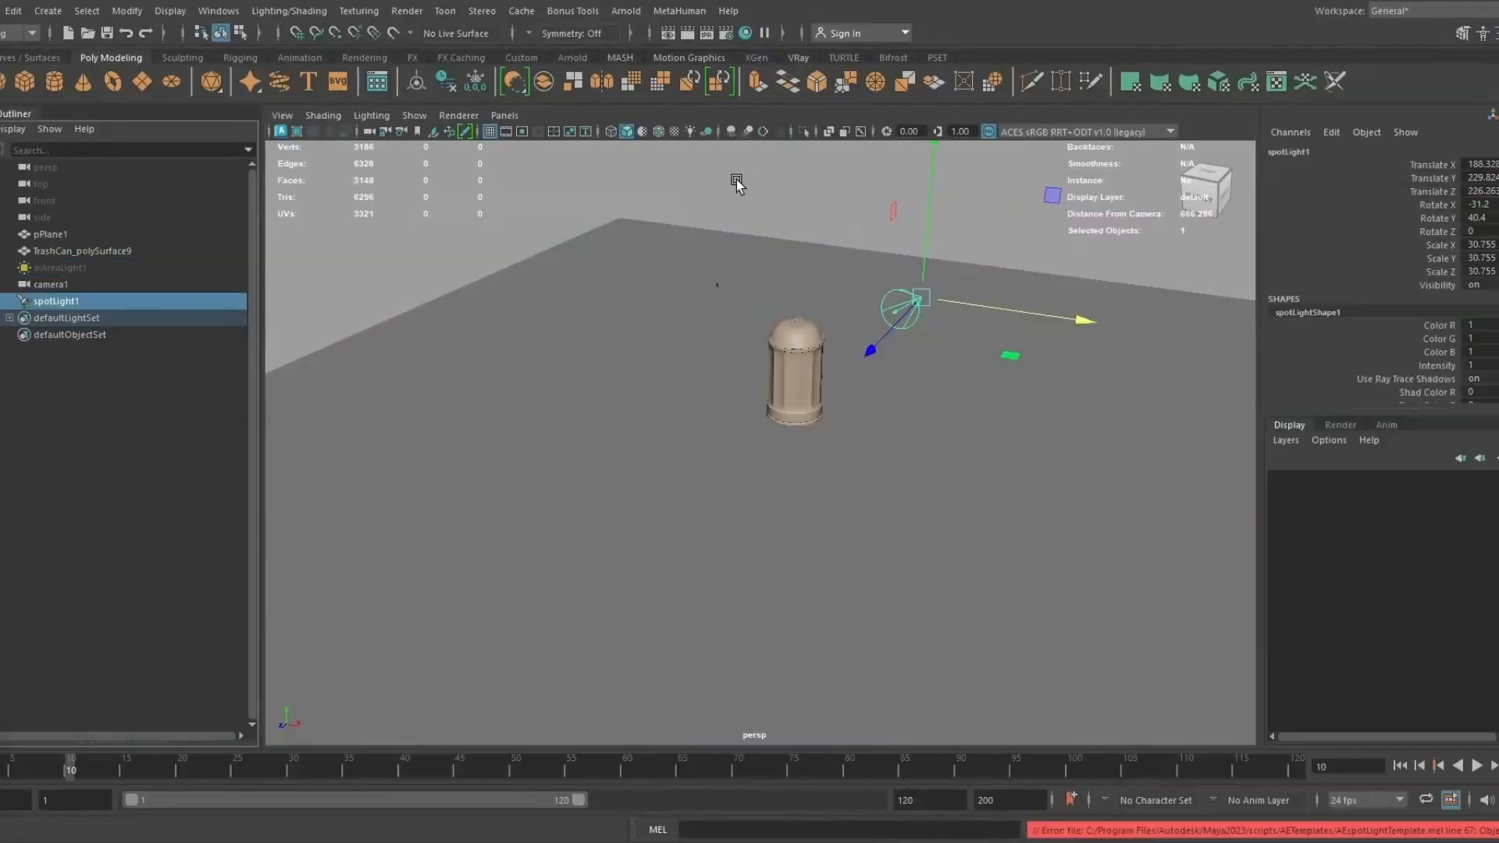
Step: Render the spotlit trash can in Arnold from a closer perspective view
left_click_drag(736, 182, 781, 258, "alt")
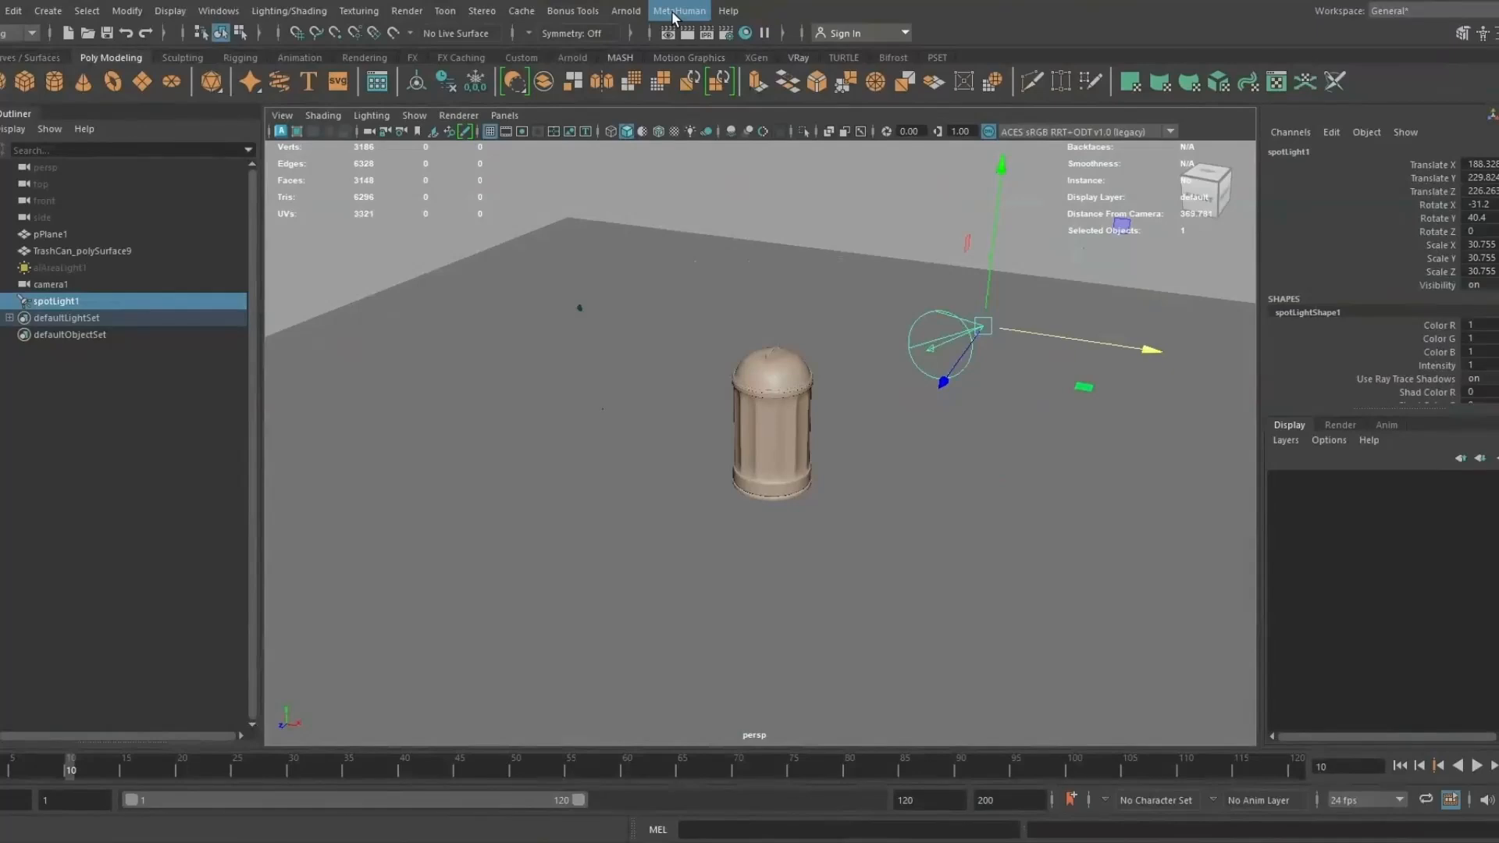
left_click(626, 10)
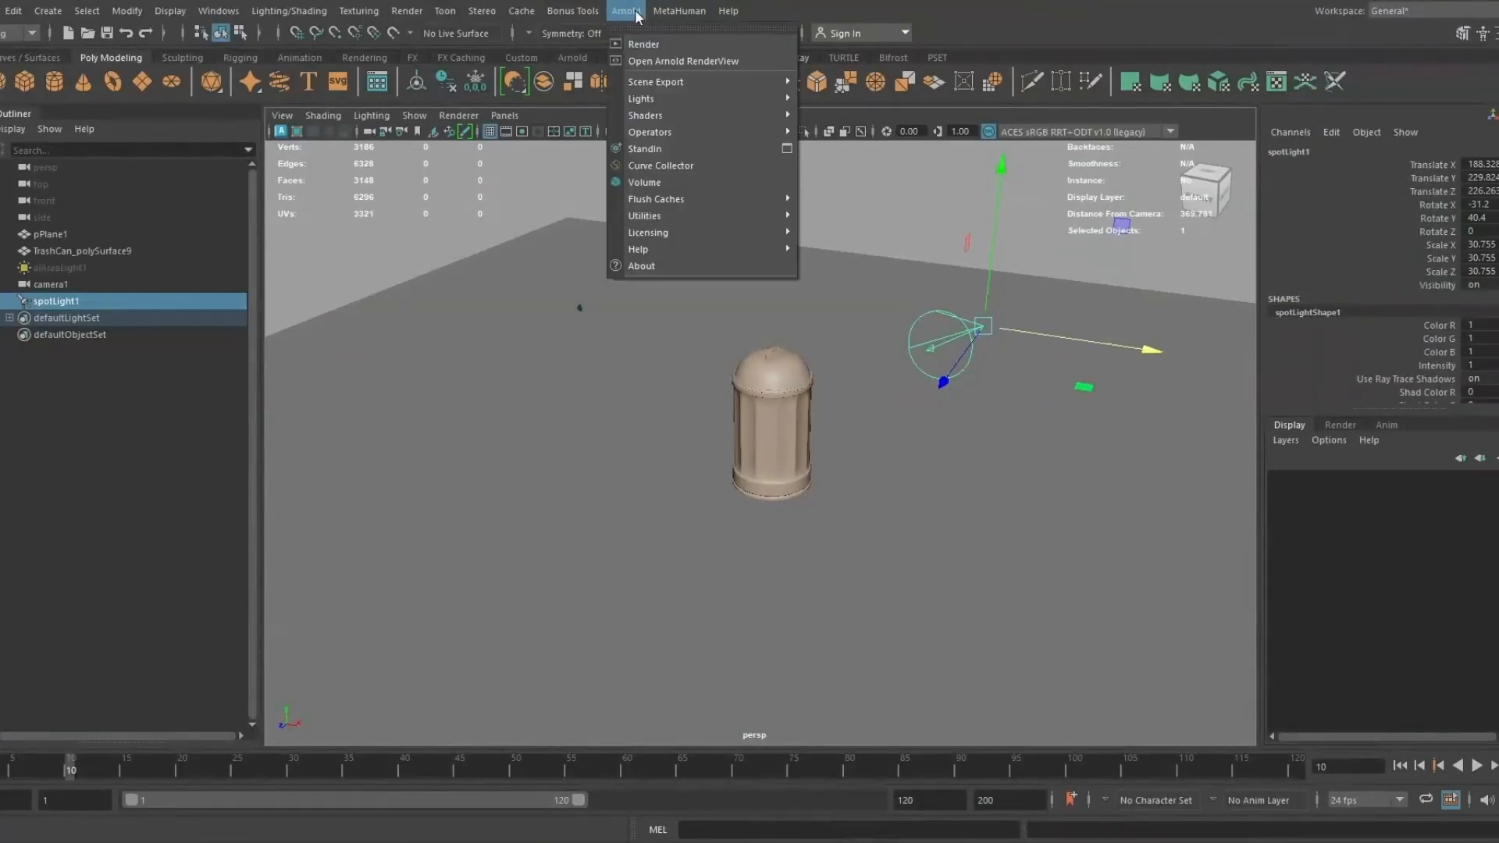
left_click(648, 43)
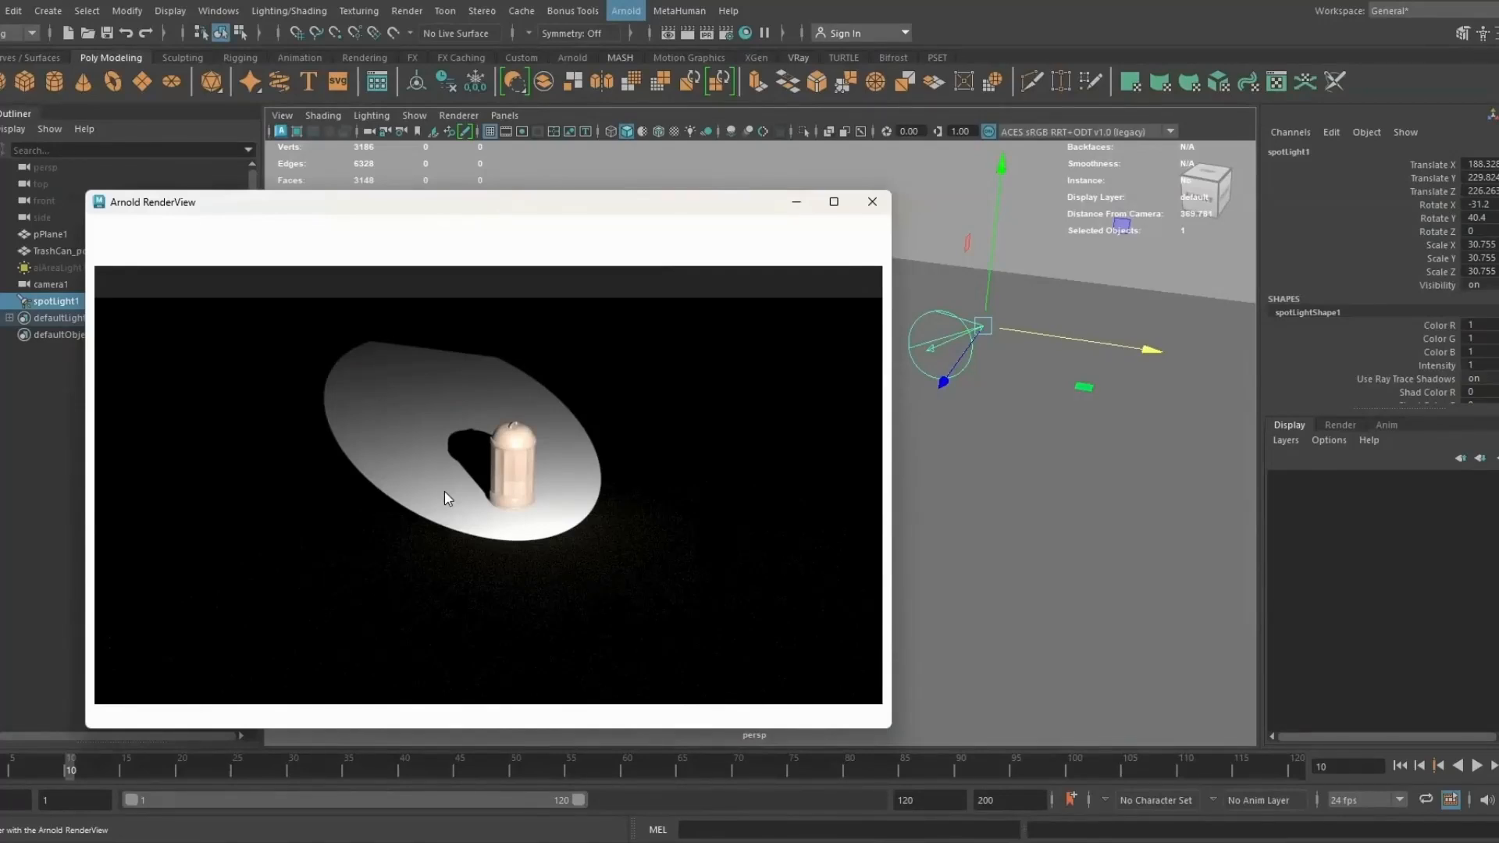
left_click_drag(625, 205, 671, 408)
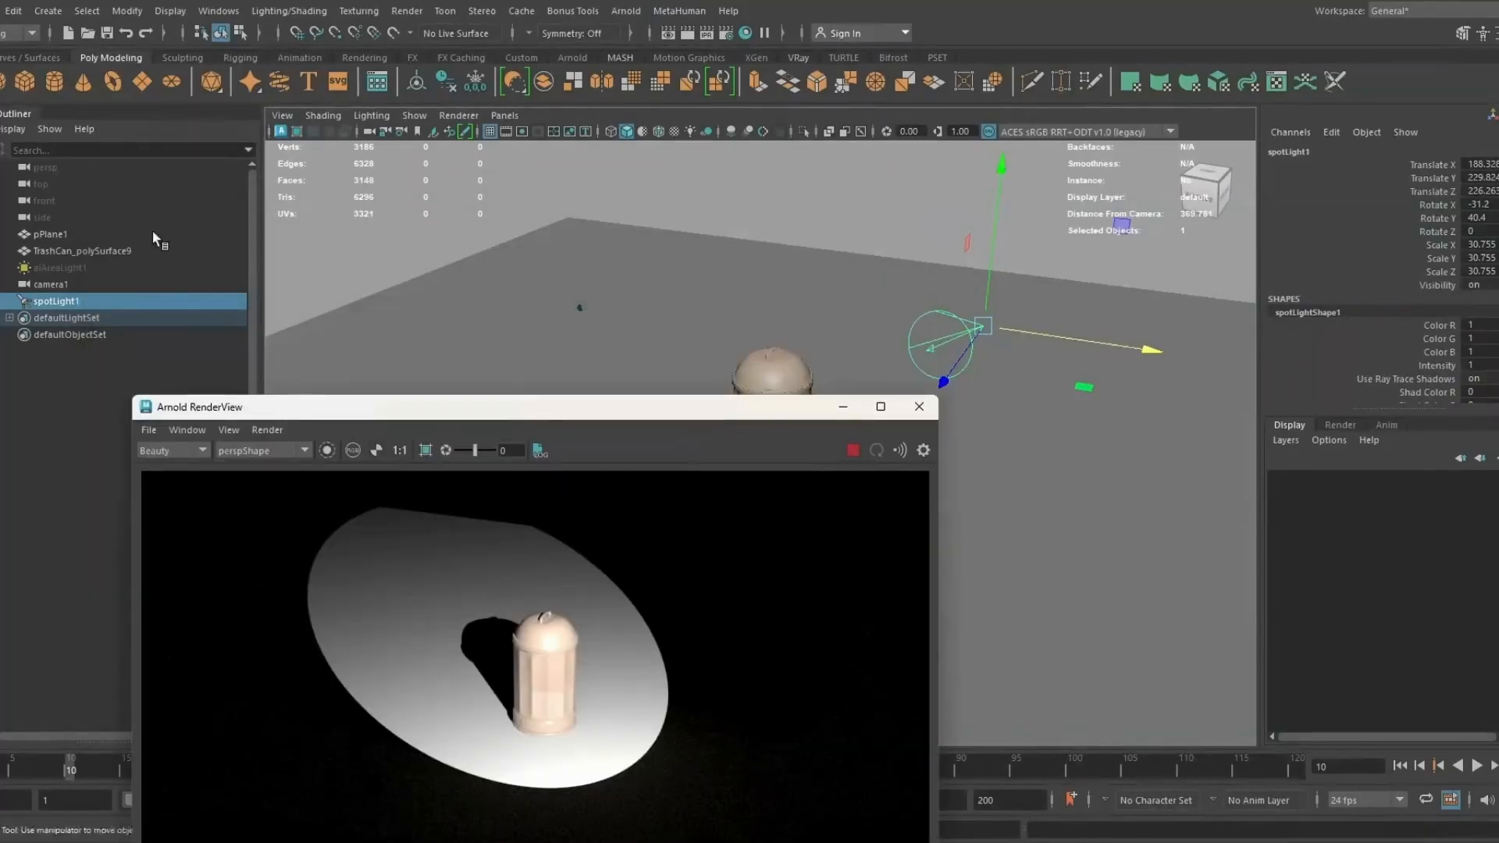
left_click(48, 10)
mouse_move(118, 107)
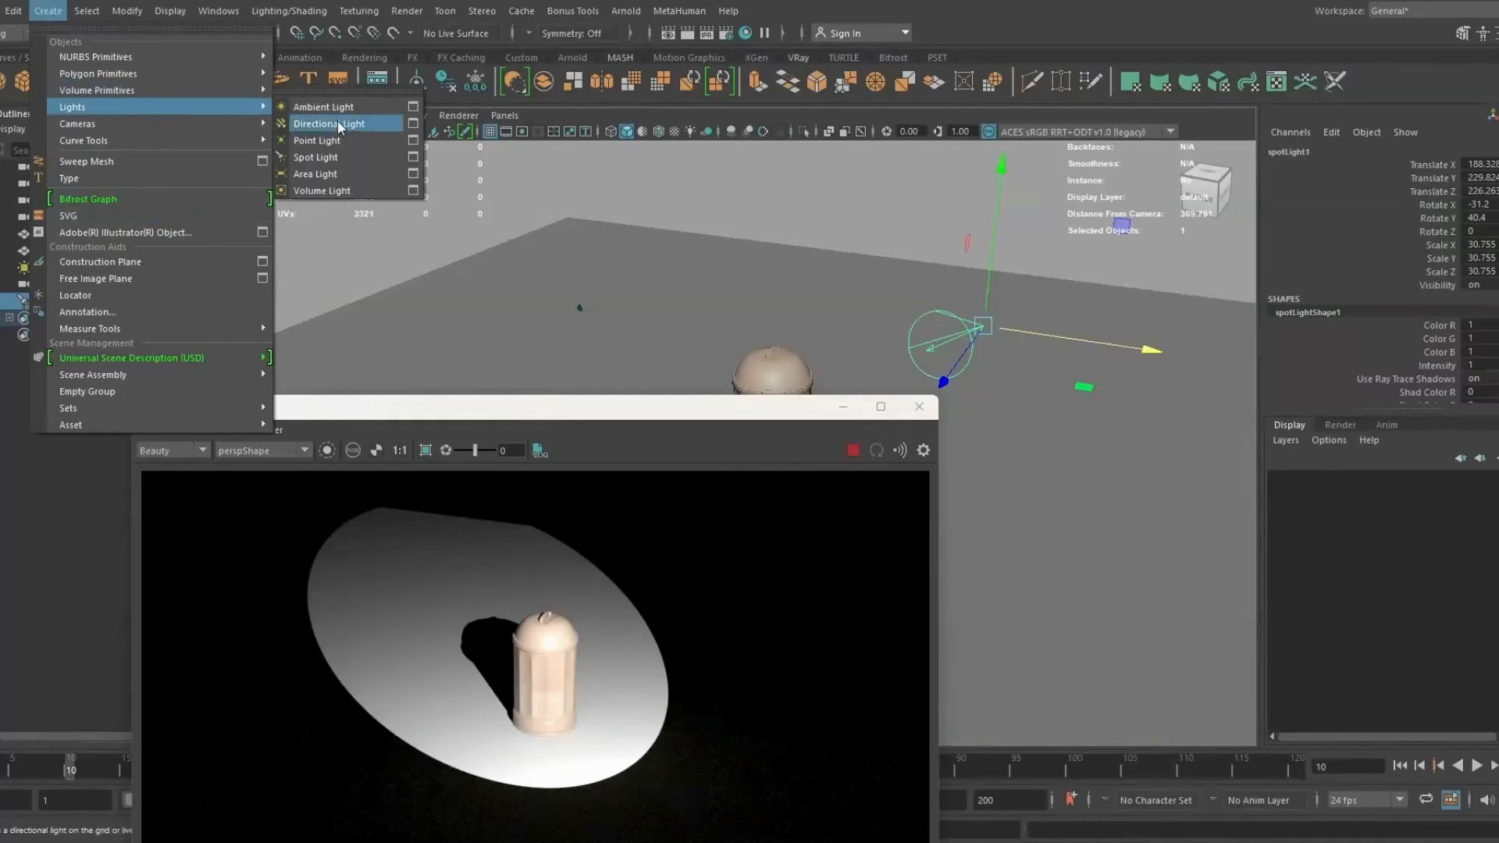
left_click(567, 409)
Step: Show the spot light's attributes beside the render and add a Barndoor light filter to it
left_click_drag(567, 409, 527, 244)
key("ctrl+a")
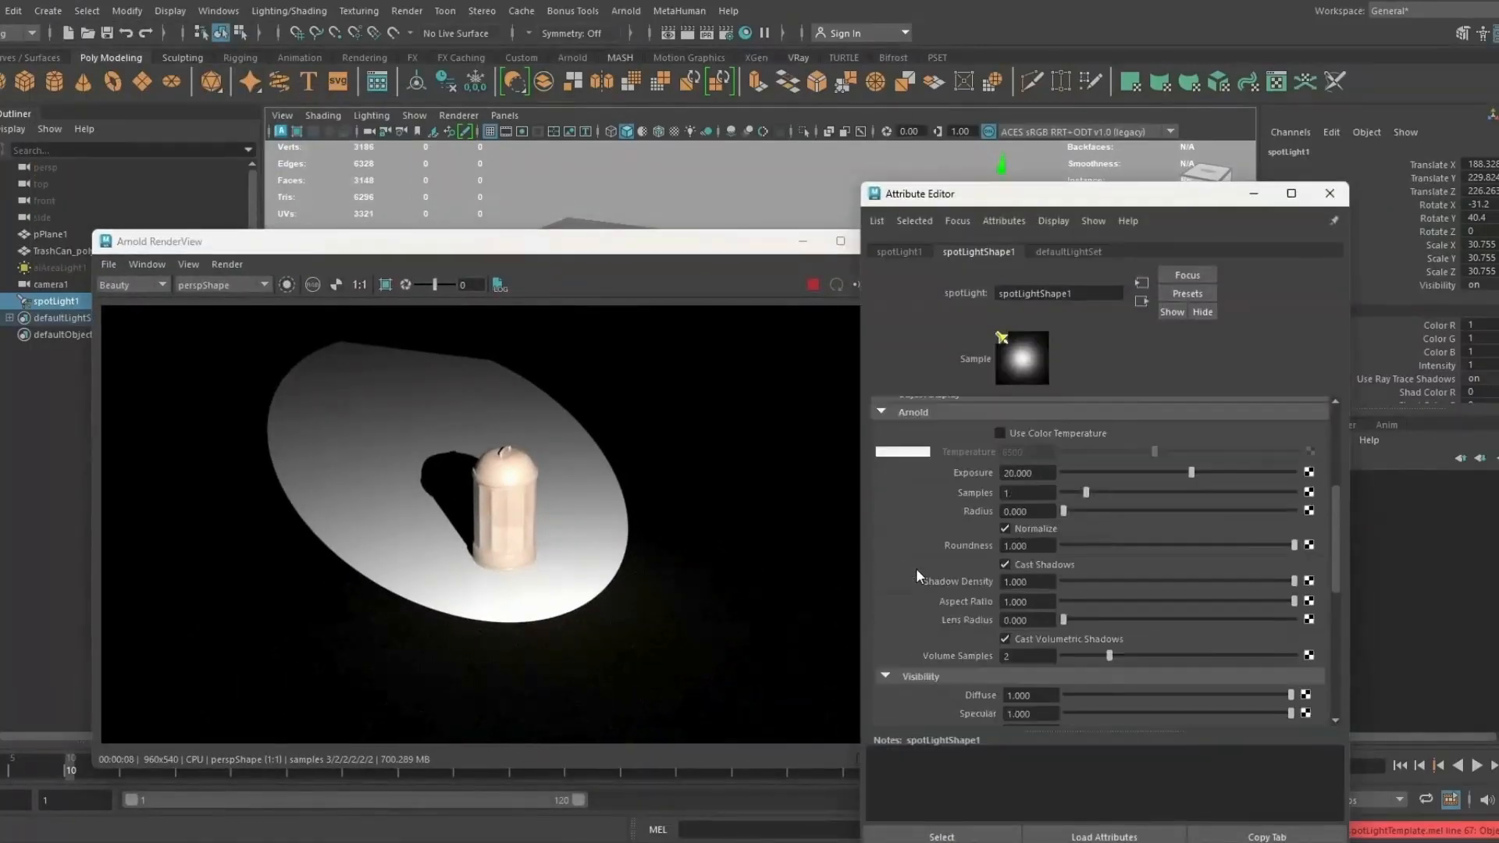
scroll(924, 415, "down", 3)
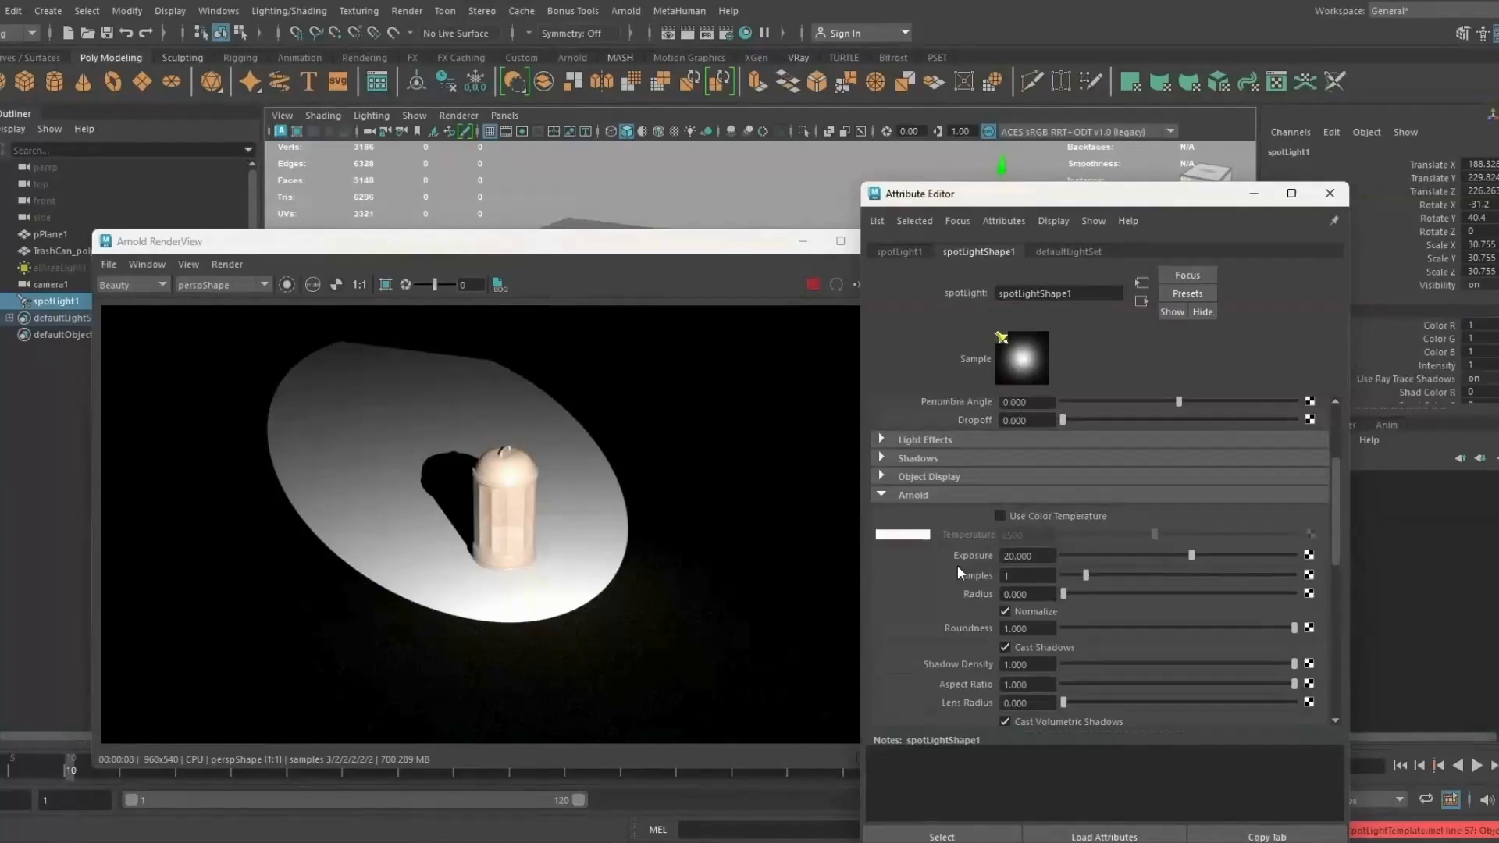
double_click(1028, 556)
type("0")
key("Return")
scroll(967, 631, "down", 5)
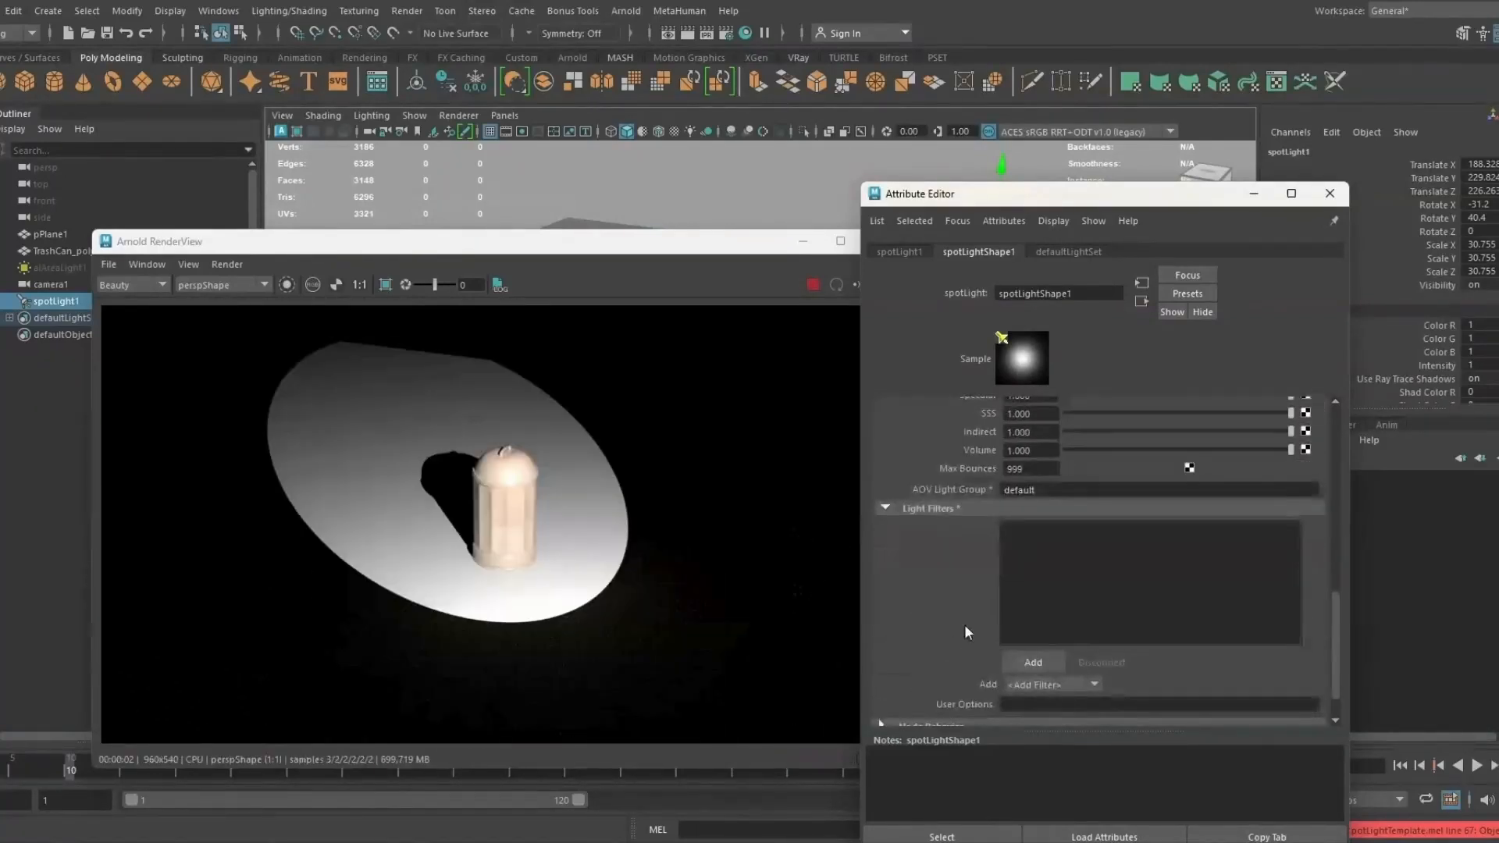
left_click(1031, 664)
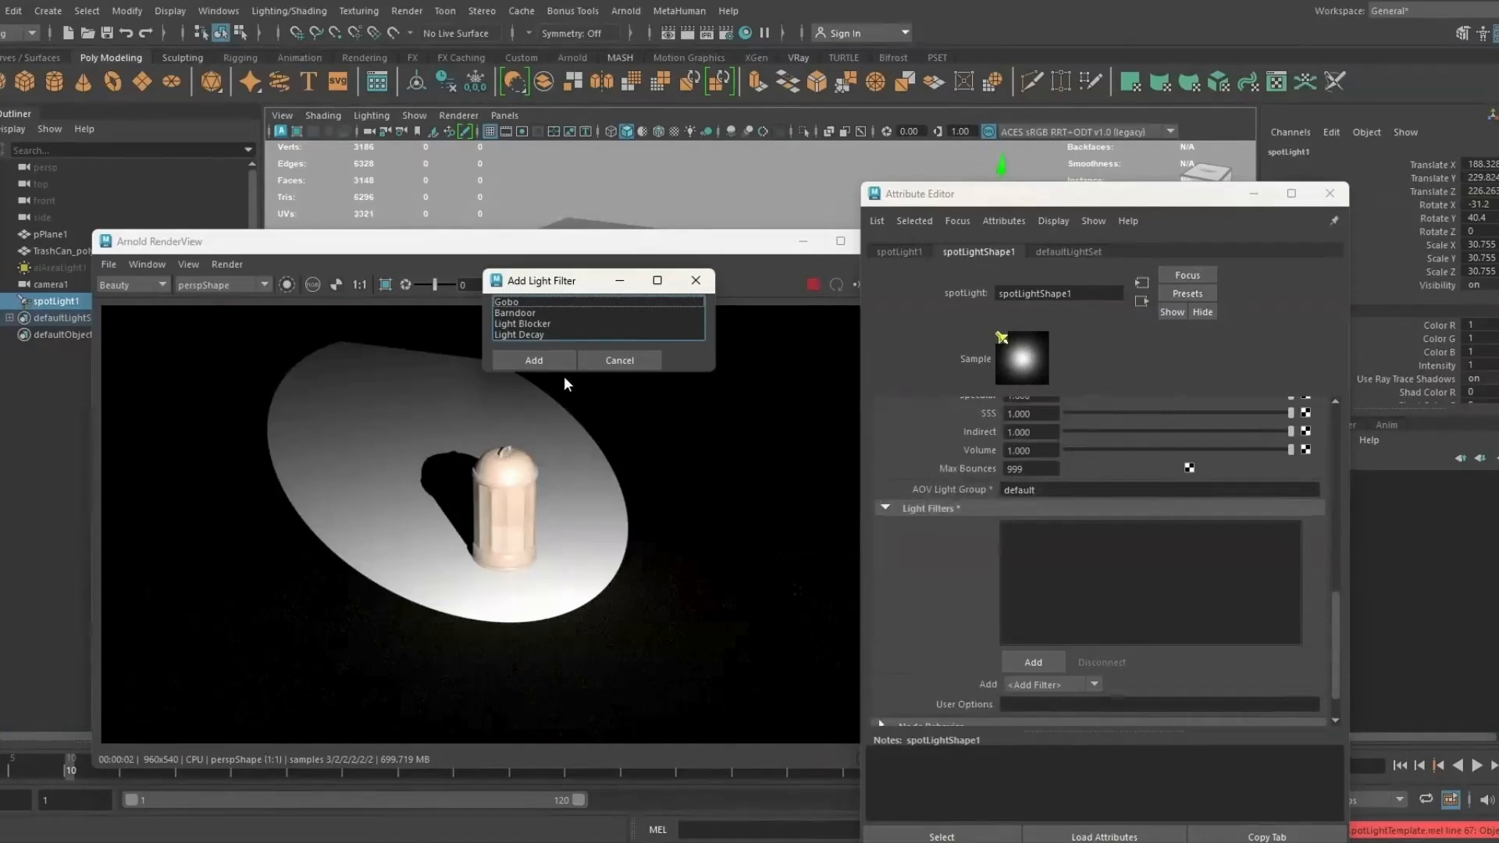
left_click(521, 313)
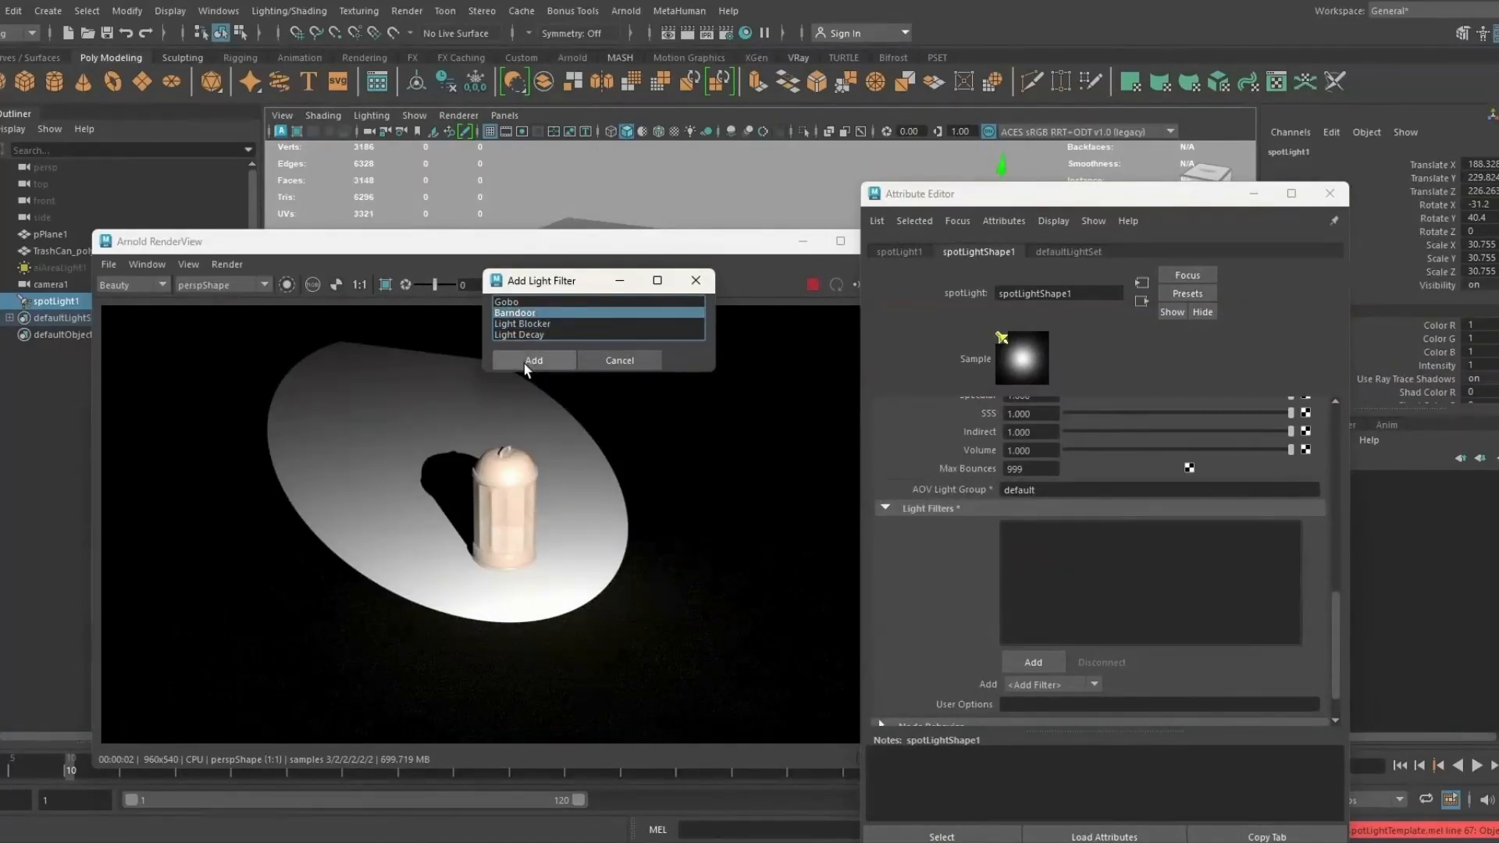
left_click(528, 362)
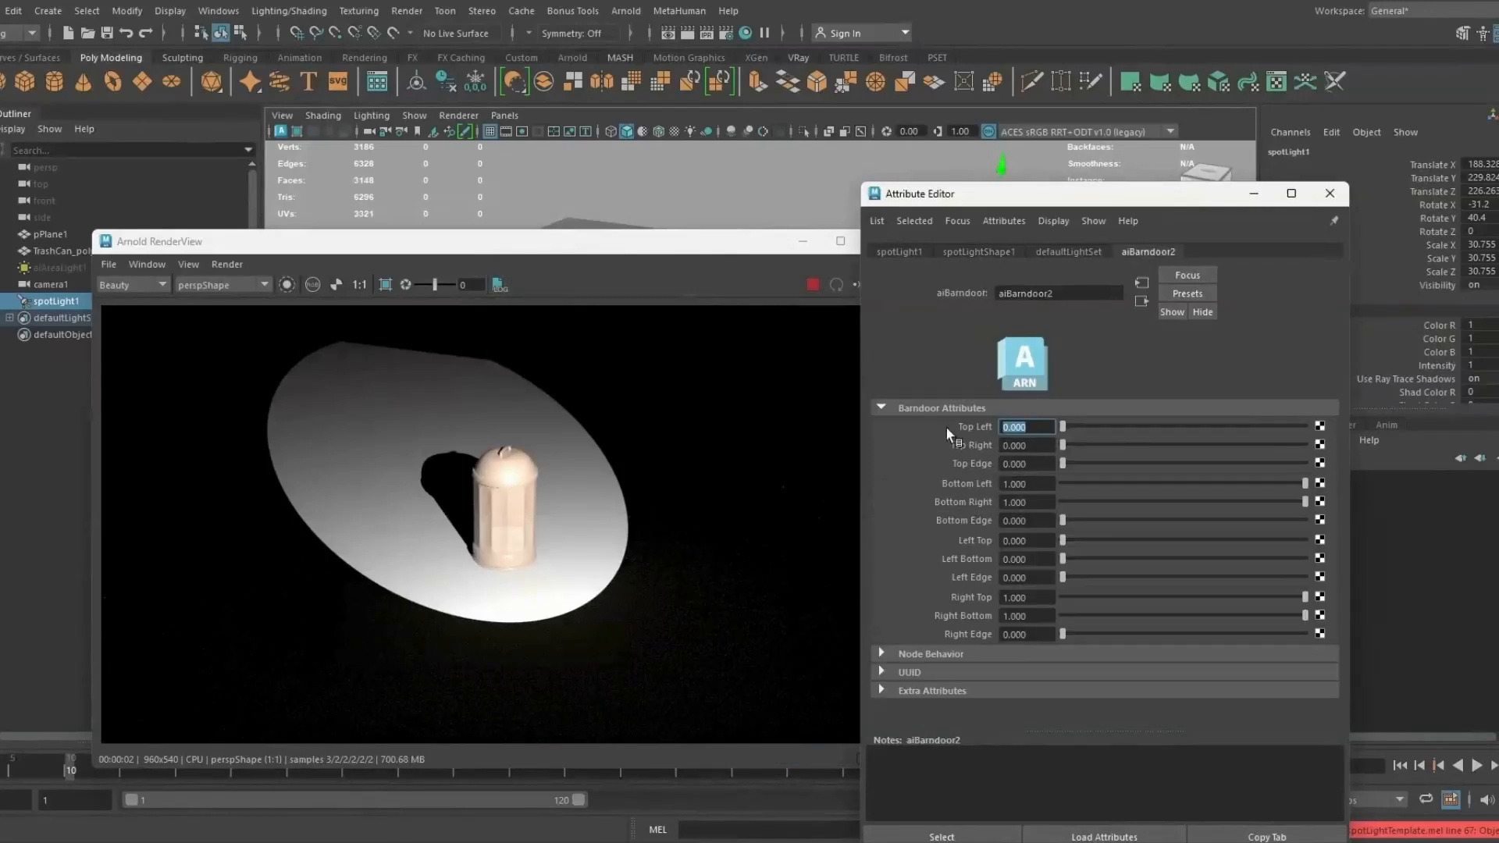
Step: Set the barndoor's Top Left to about 0.552, Top Right to 0.462 and Top Edge to 0.212
left_click(1019, 428)
left_click_drag(1066, 424, 1174, 452)
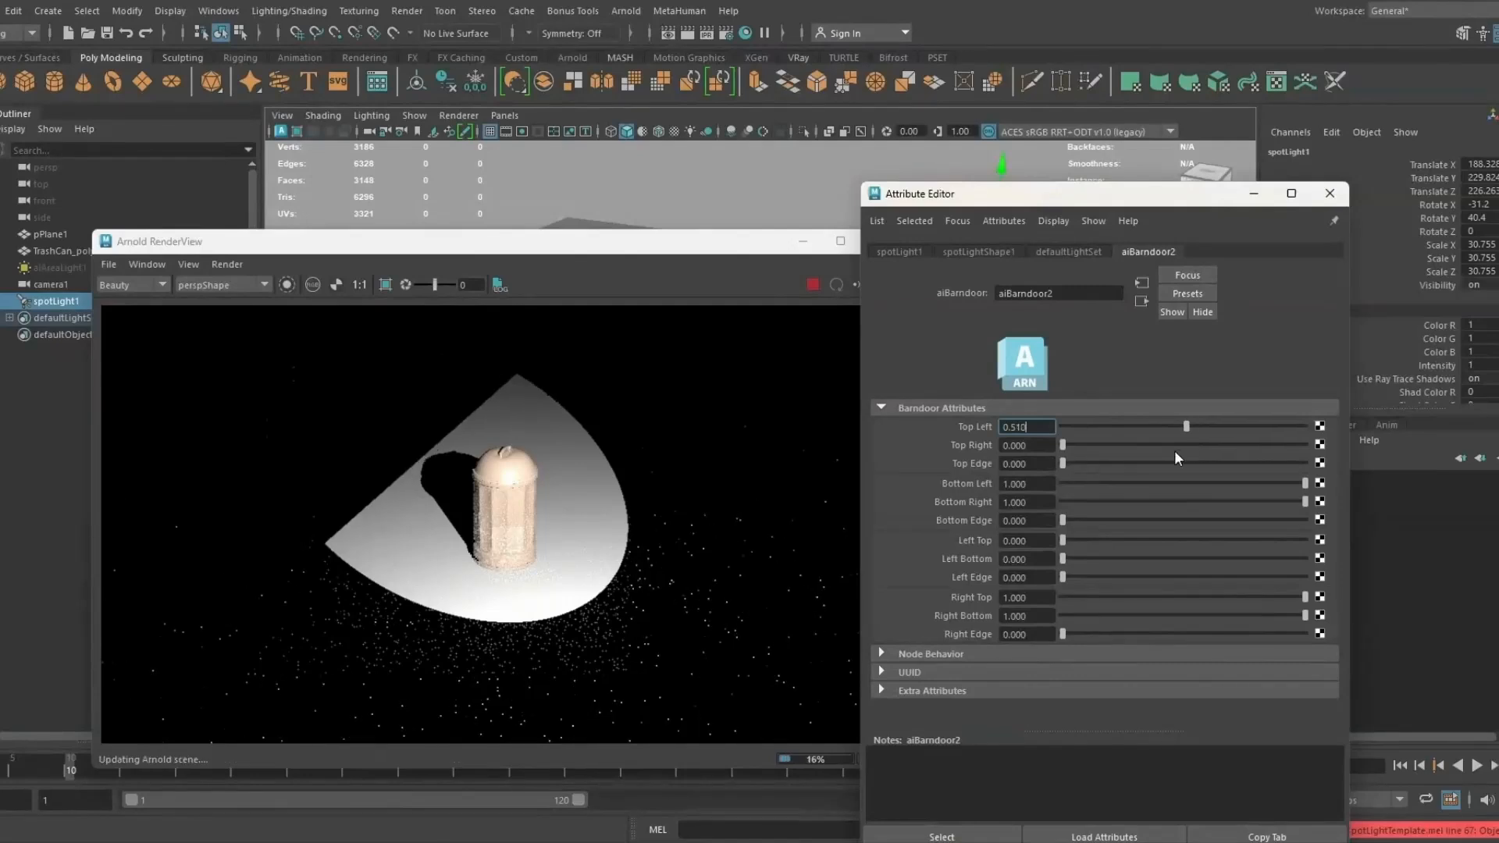
left_click_drag(1064, 445, 1133, 444)
left_click_drag(1127, 426, 1140, 428)
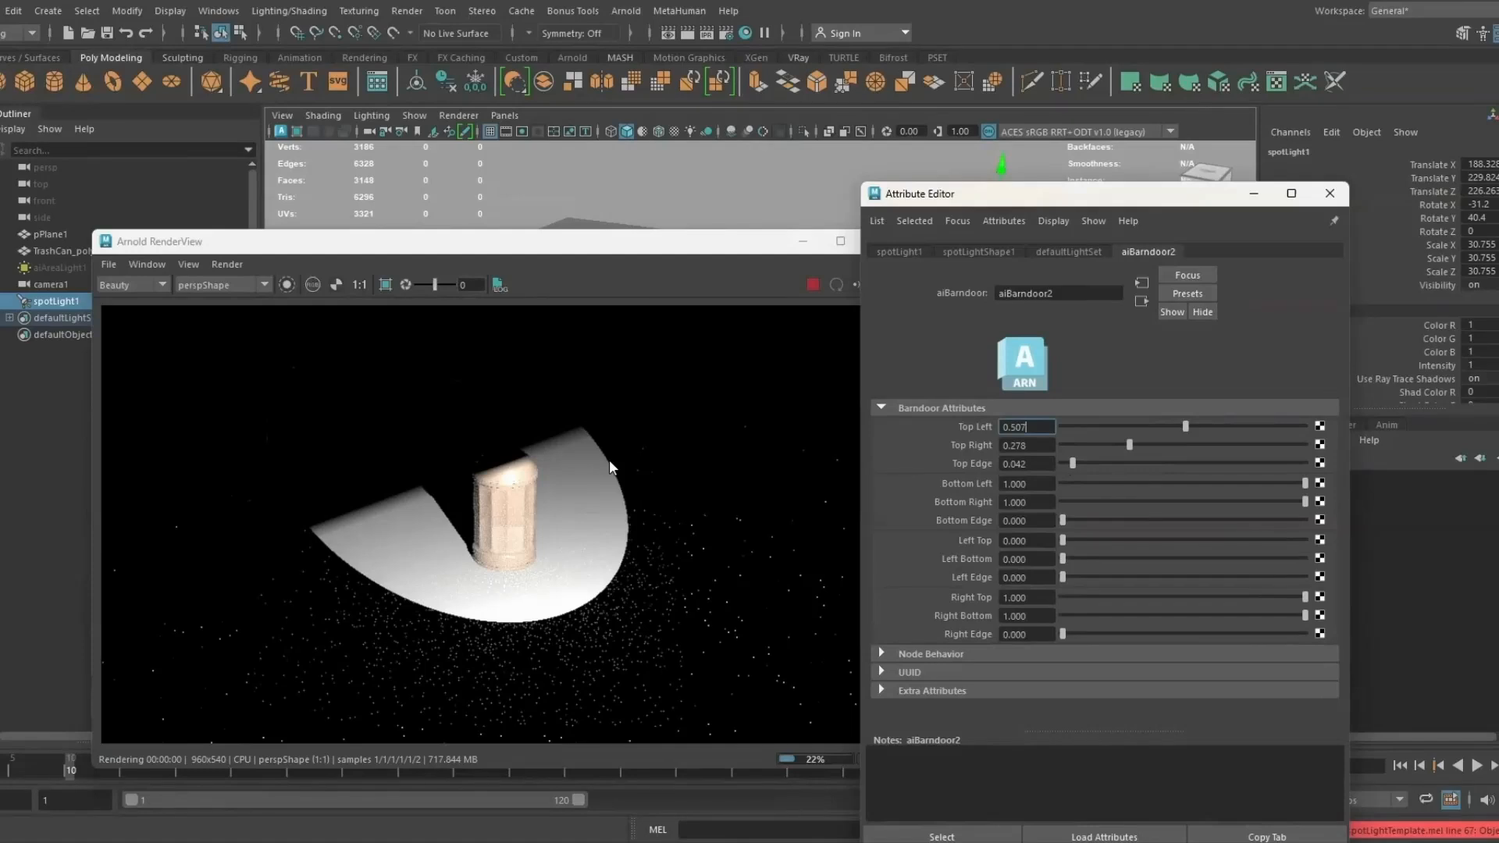
left_click_drag(1073, 464, 1196, 422)
Step: Adjust the barndoor's bottom flap to about 0.434 Bottom Left, 0.378 Bottom Right and 0.323 Bottom Edge
left_click(1097, 482)
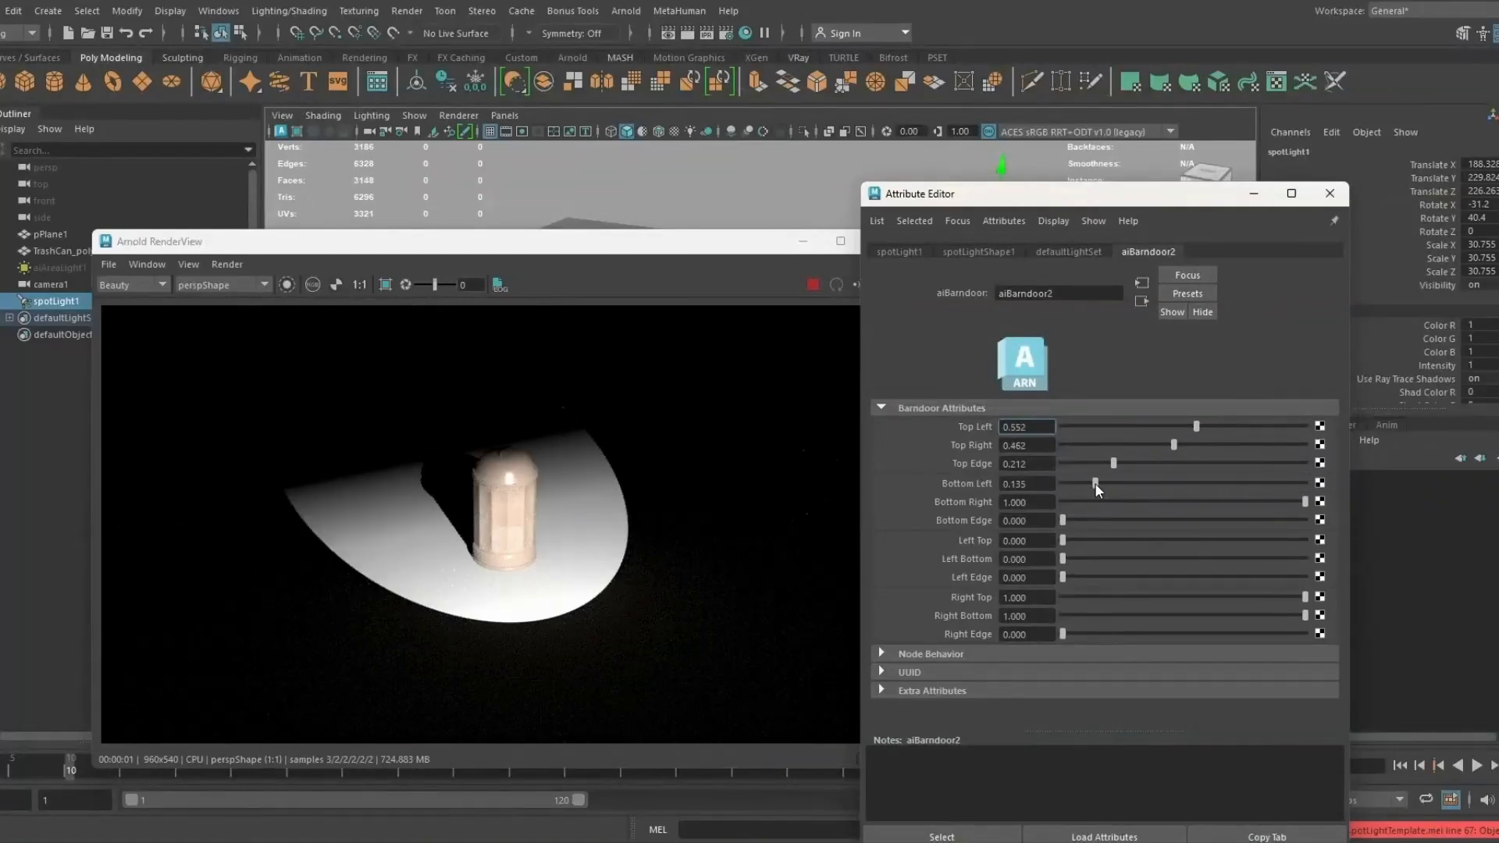
left_click_drag(1089, 485, 1202, 500)
left_click(1267, 501)
left_click(1209, 484)
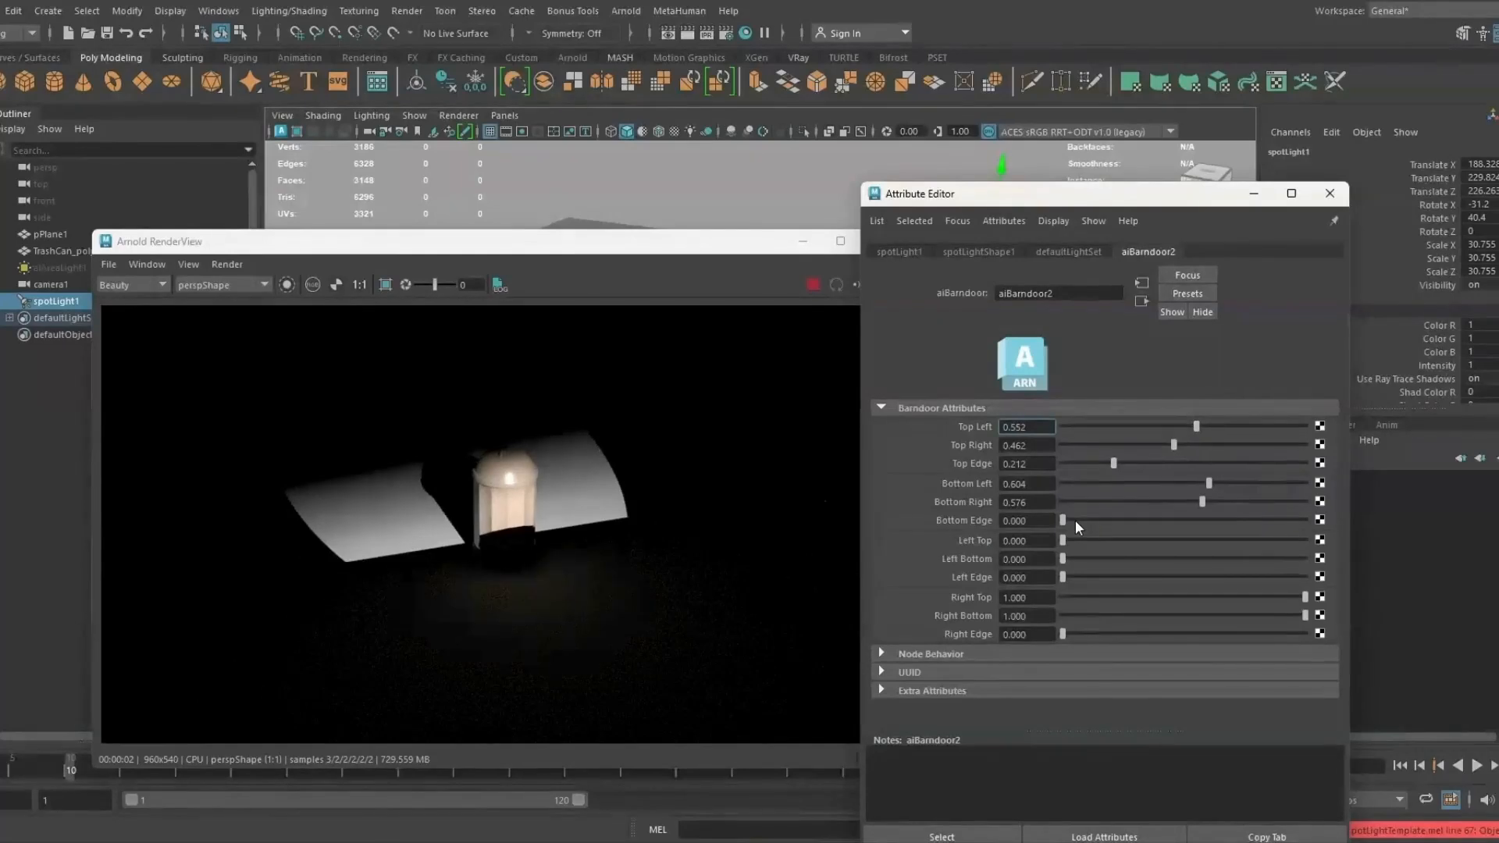
left_click_drag(1076, 520, 1108, 517)
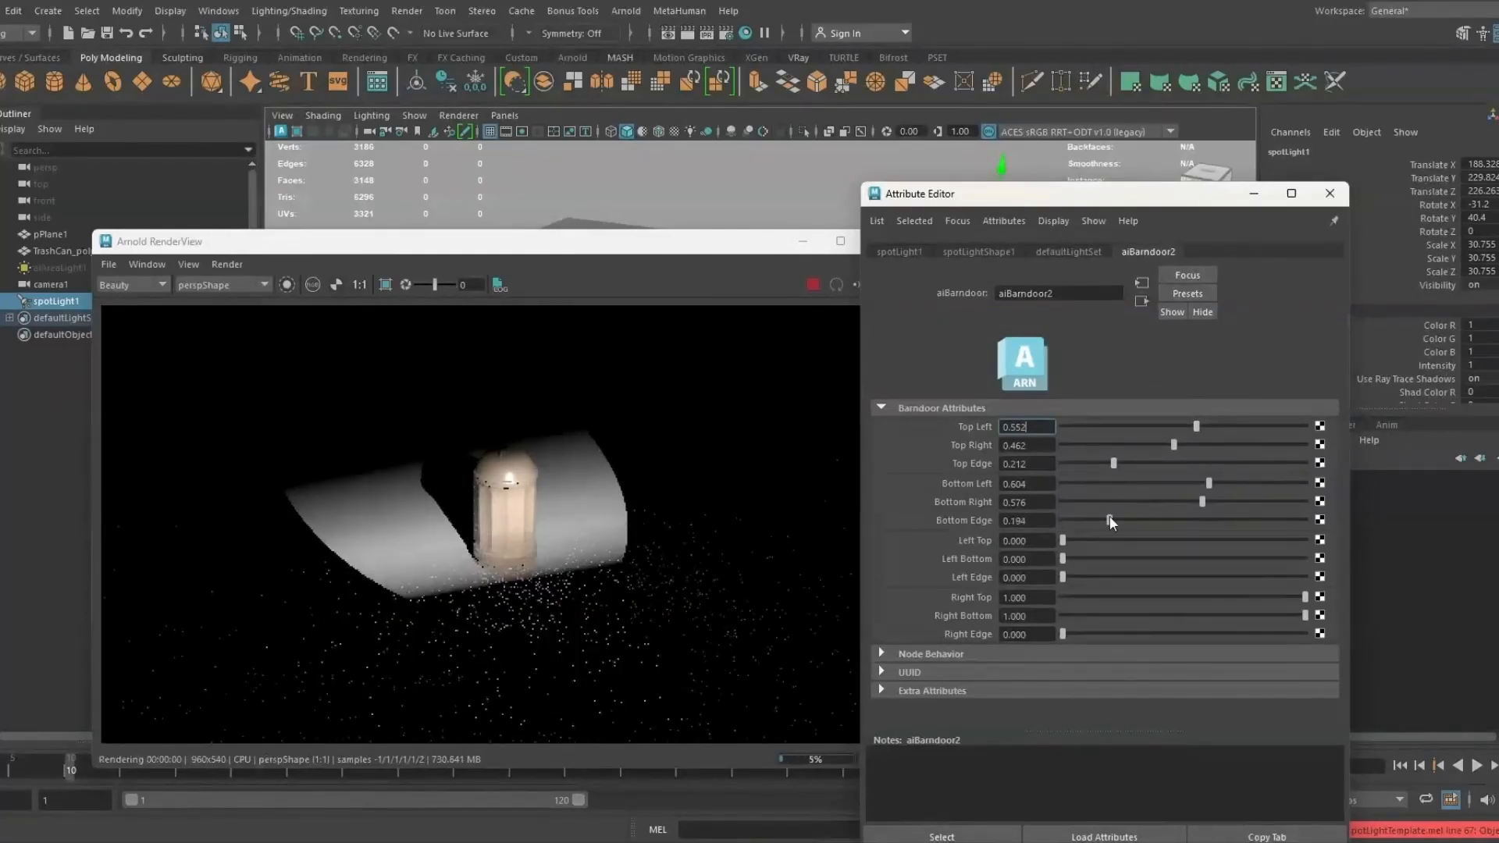
left_click(1170, 503)
left_click(1168, 482)
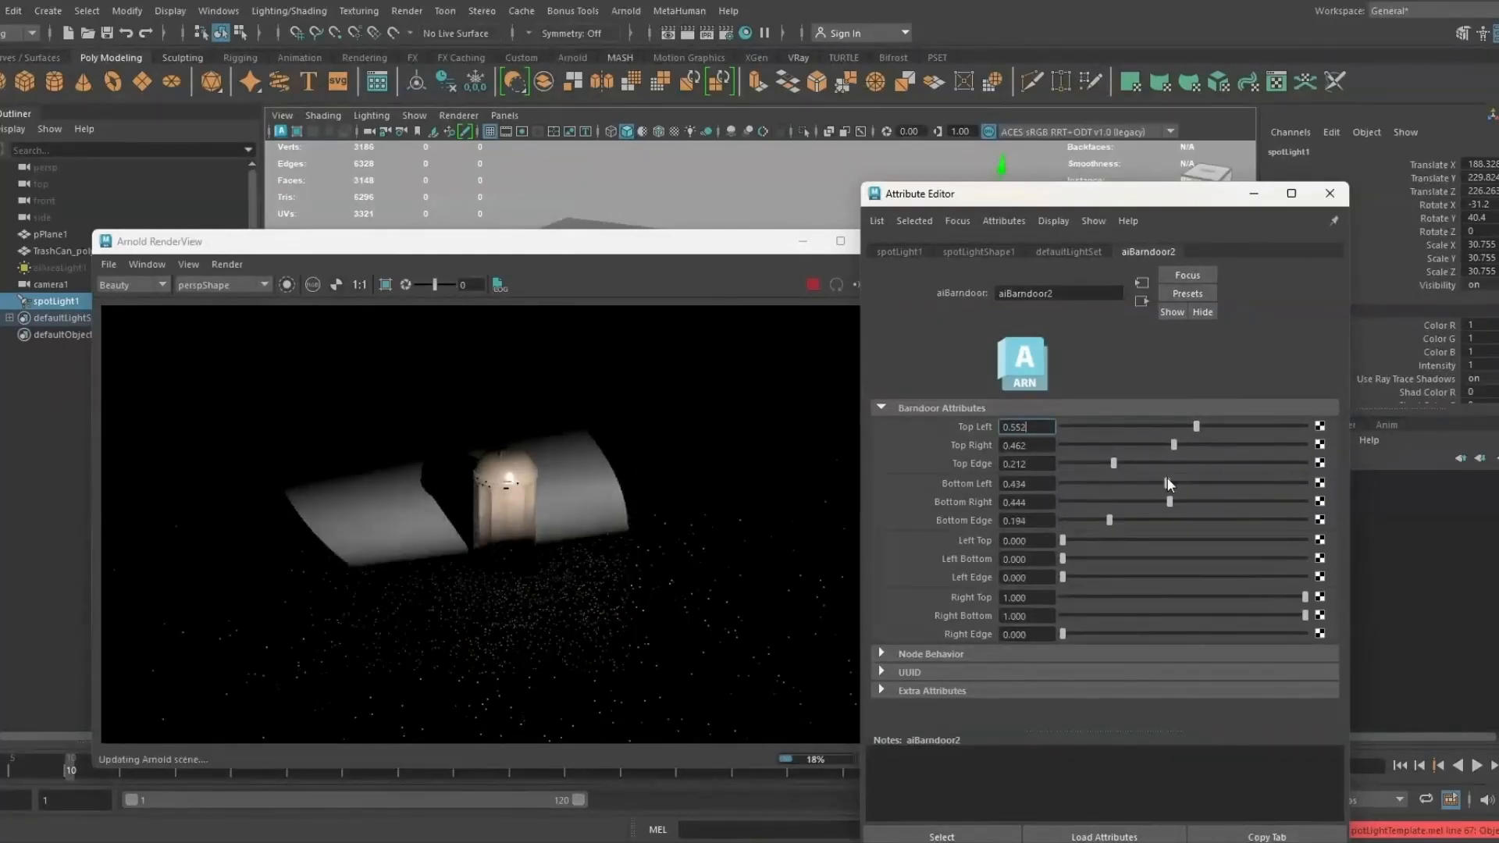
left_click(1161, 502)
left_click_drag(1161, 502, 1154, 504)
left_click(1140, 520)
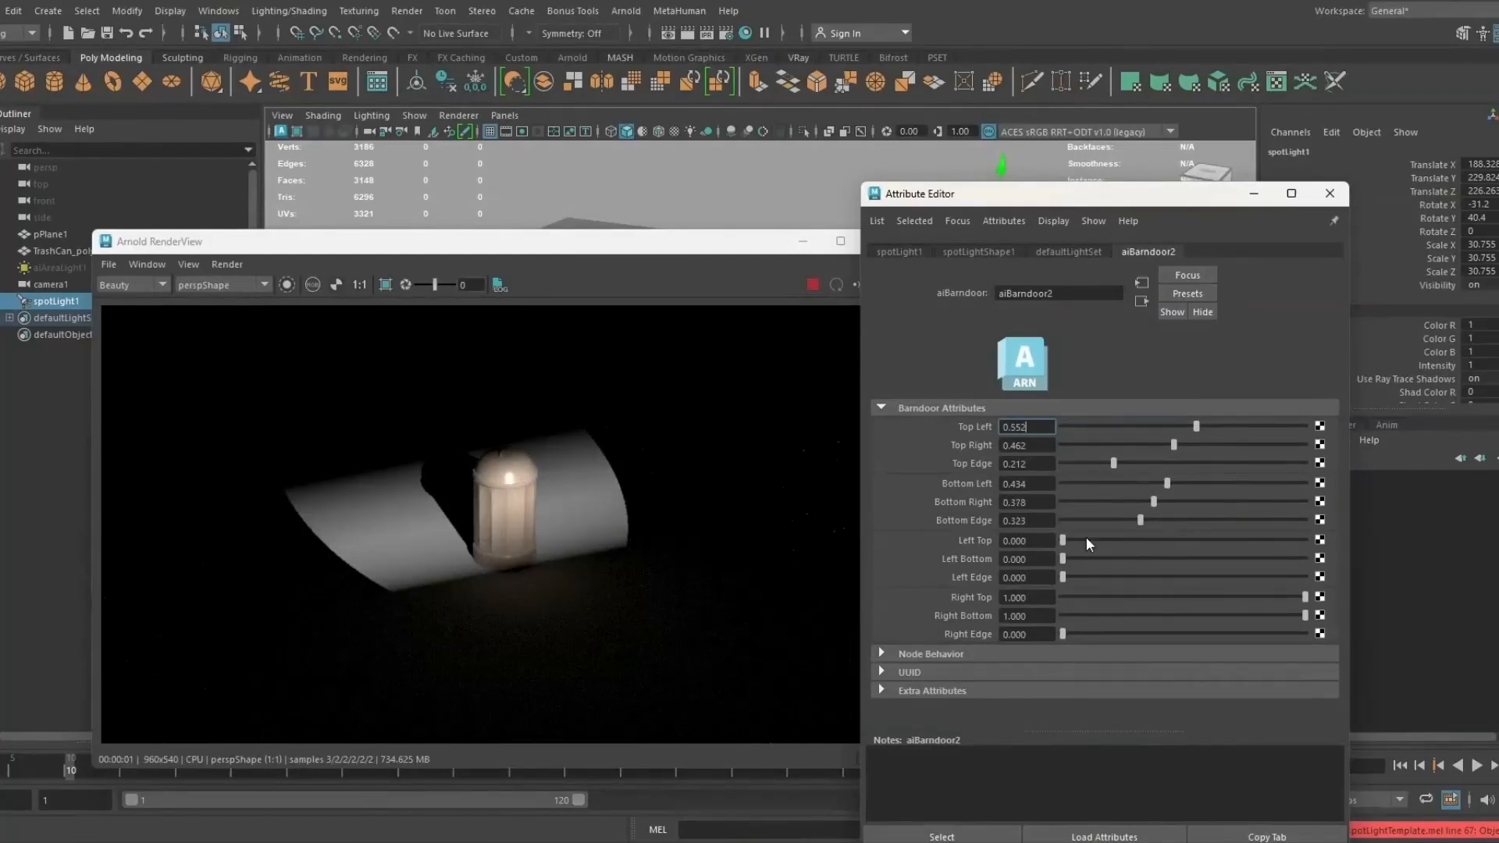
Step: Close the side flaps with Left Top 0.368, Left Bottom 0.326, Left Edge 0.056, Right Top 0.365, Right Bottom 0.611, Right Edge 0.174
left_click_drag(1089, 541, 1070, 577)
left_click(1133, 559)
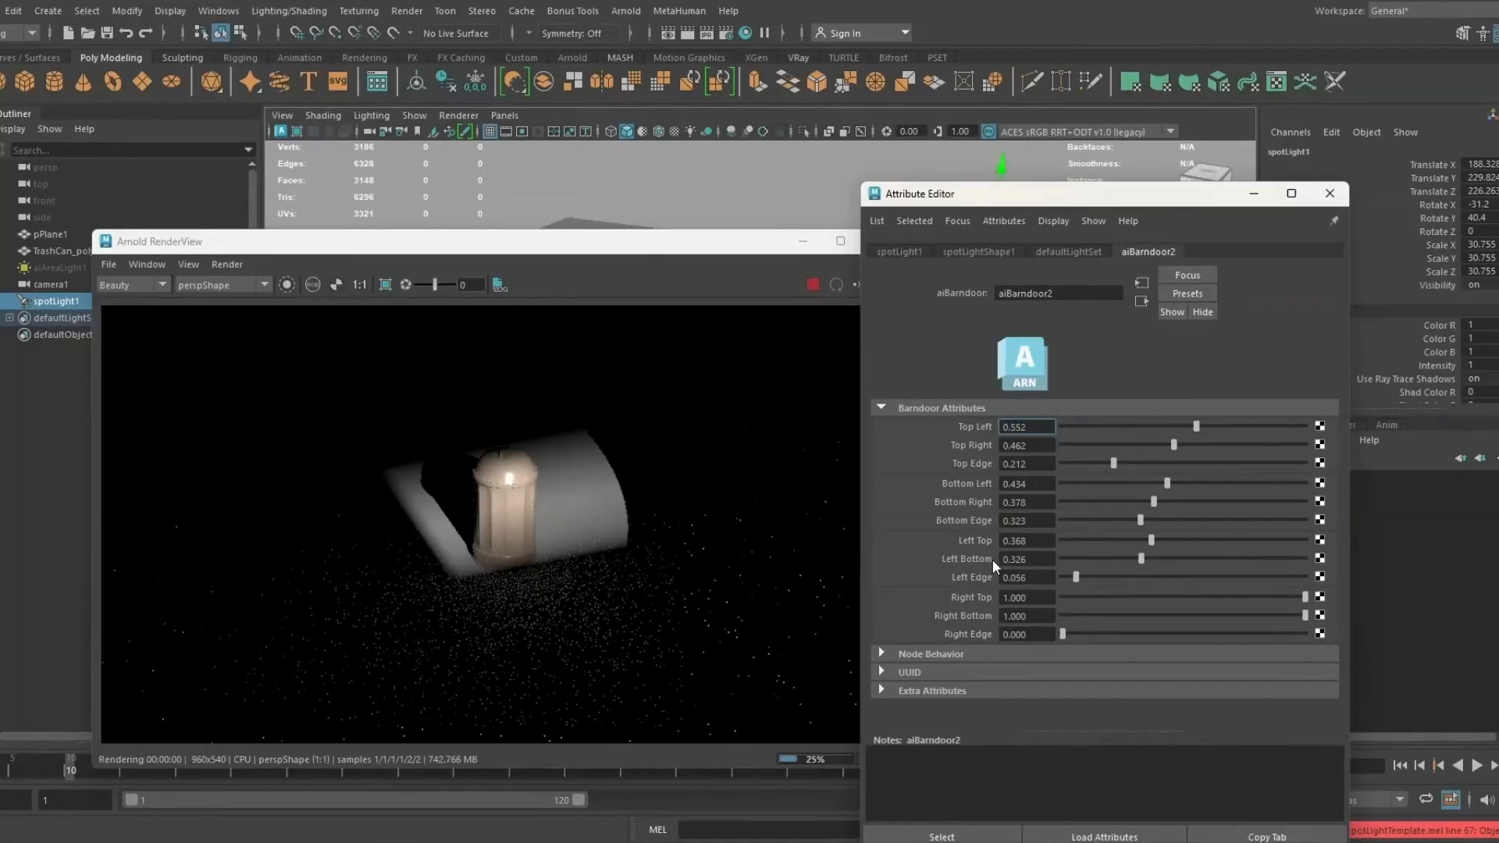
left_click_drag(1304, 597, 1151, 596)
left_click(1177, 614)
left_click_drag(1174, 616, 1210, 616)
left_click_drag(1063, 634, 1104, 631)
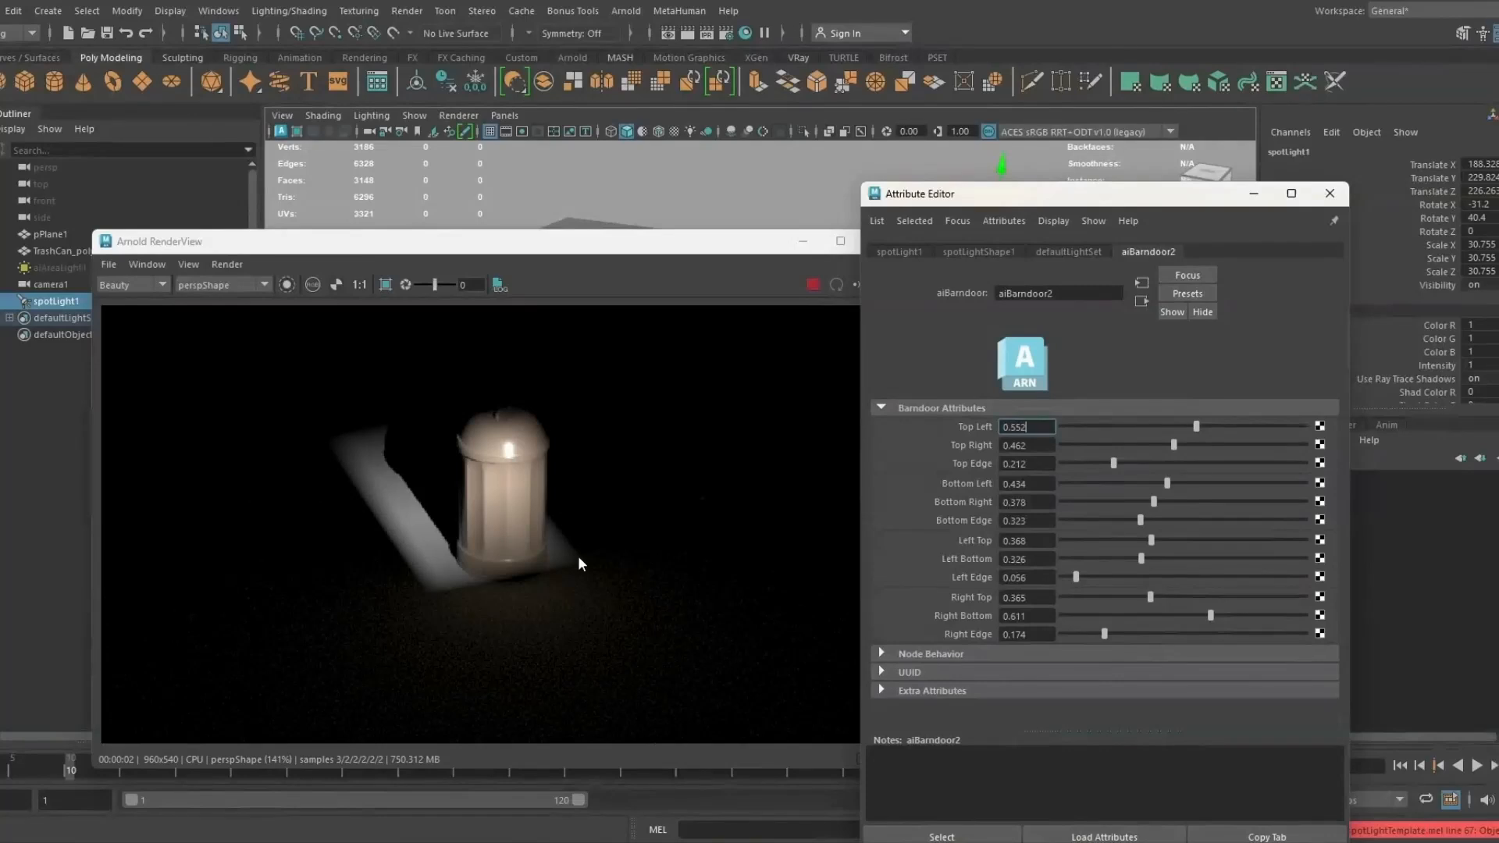
Step: Move the spot light to about 231.1 in Translate Y and 215.9 in Translate Z
left_click_drag(945, 194, 1157, 239)
mouse_move(991, 253)
left_mouse_down()
mouse_move(973, 158)
mouse_move(962, 248)
left_mouse_up()
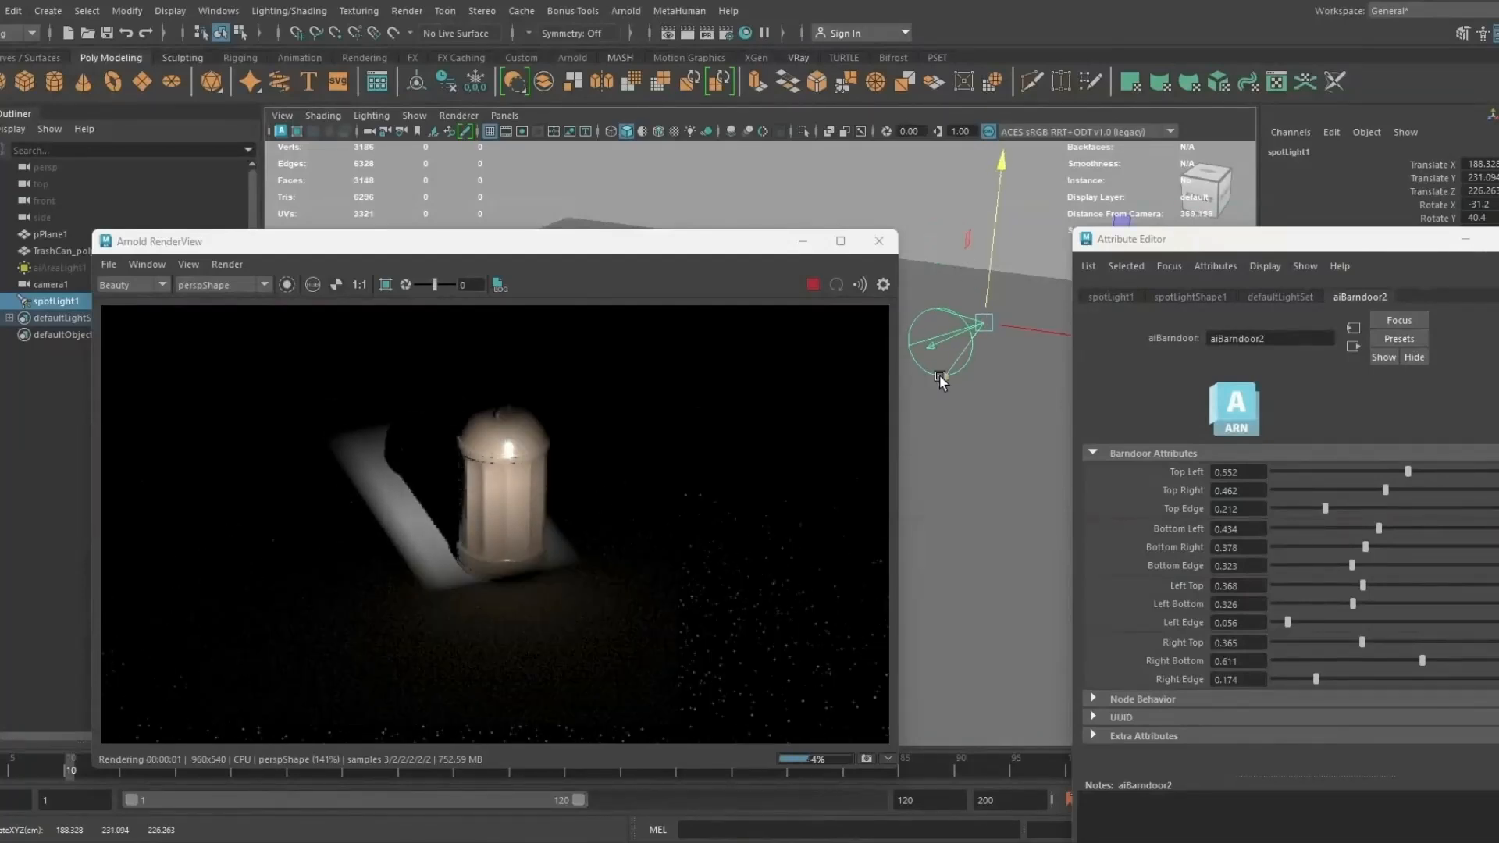
left_click_drag(939, 376, 940, 428)
left_click_drag(1237, 241, 925, 175)
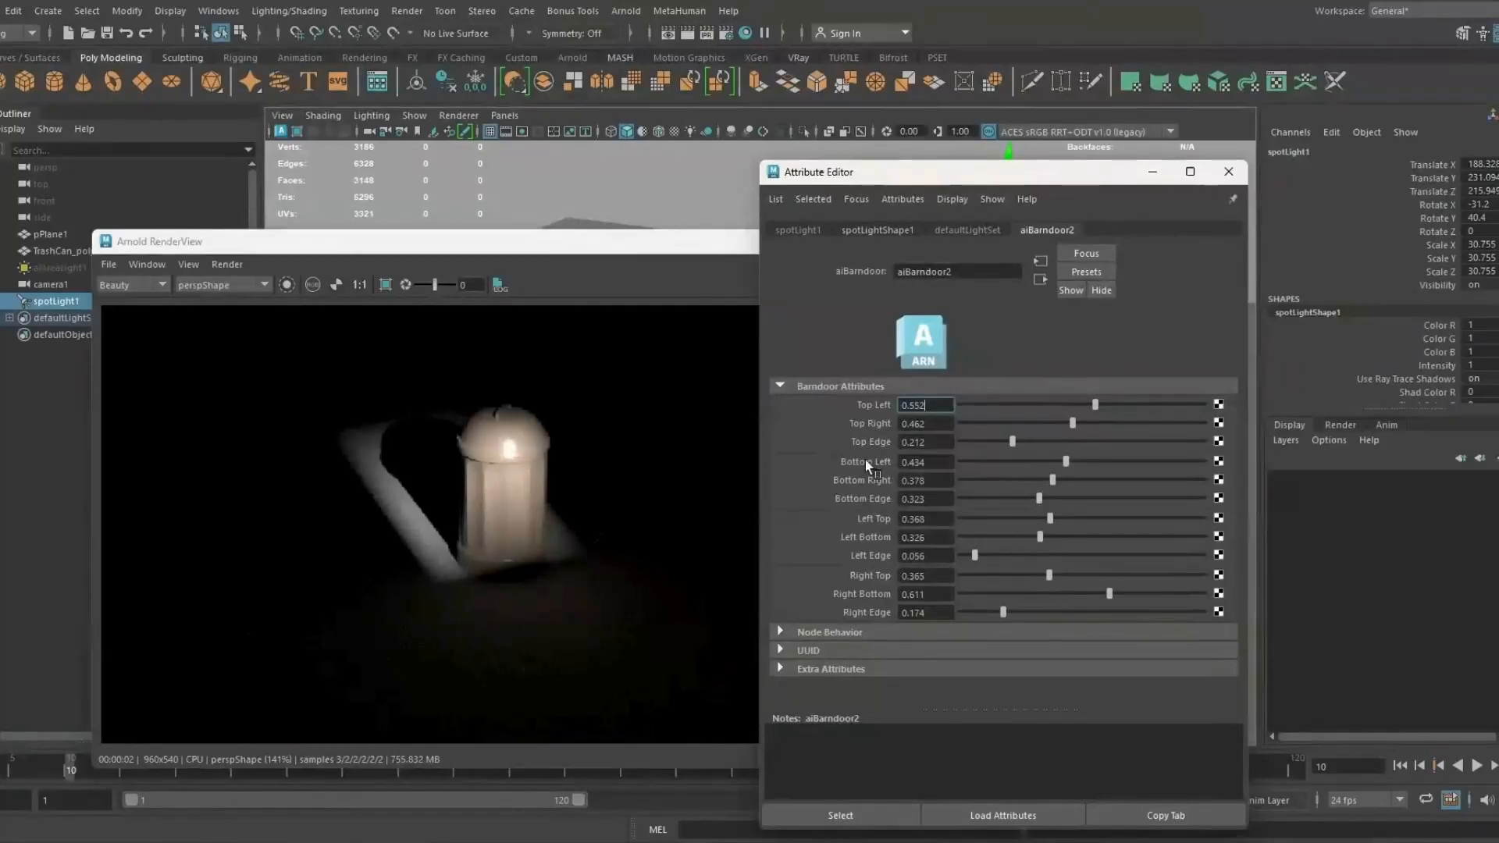
Step: Replace the spot light's Barndoor filter with a Gobo light filter
left_click(57, 304)
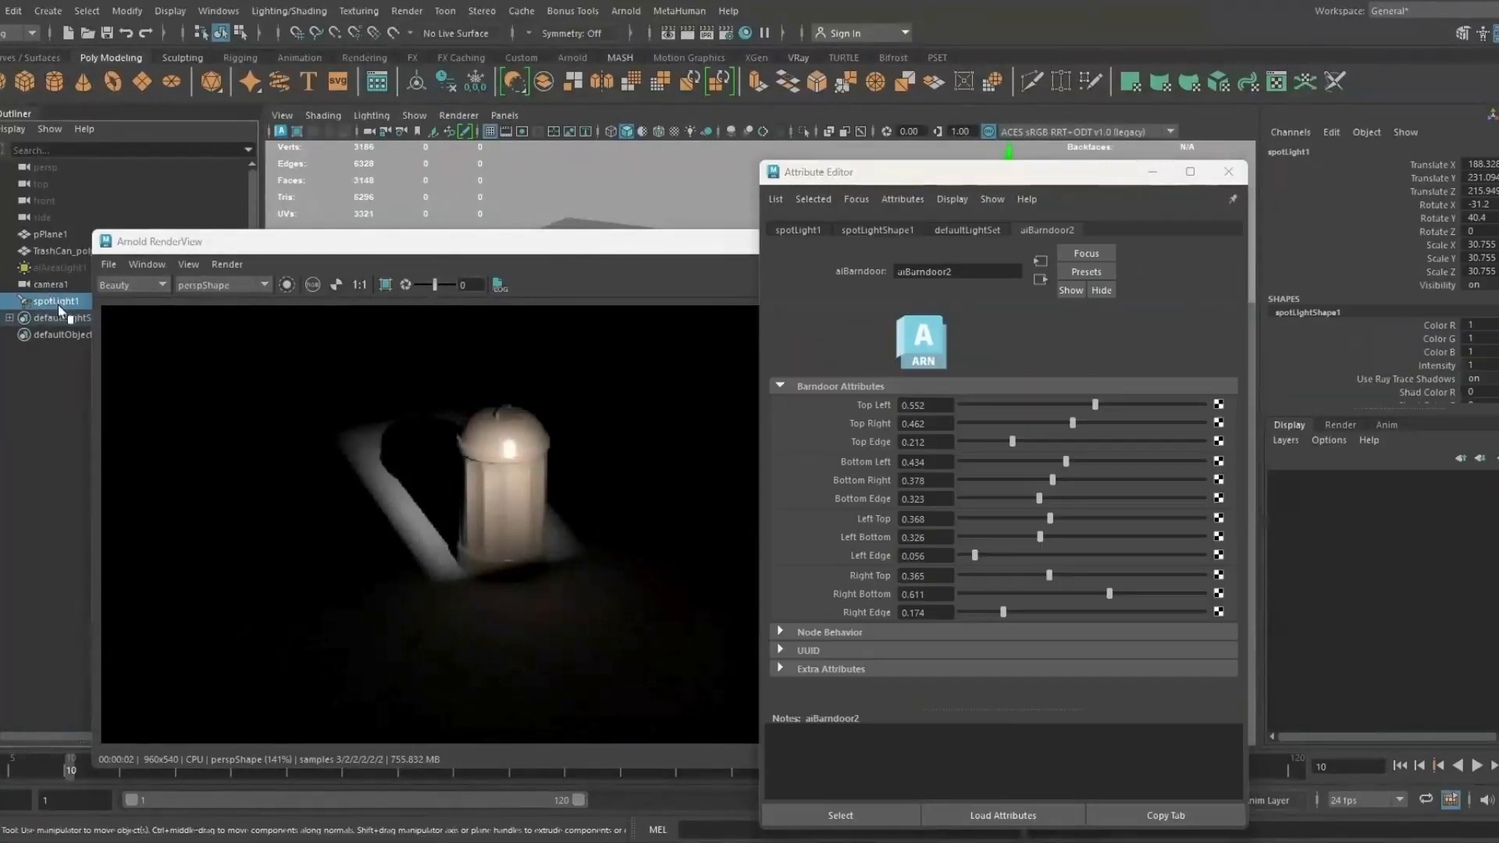
left_click(887, 231)
left_click(937, 506)
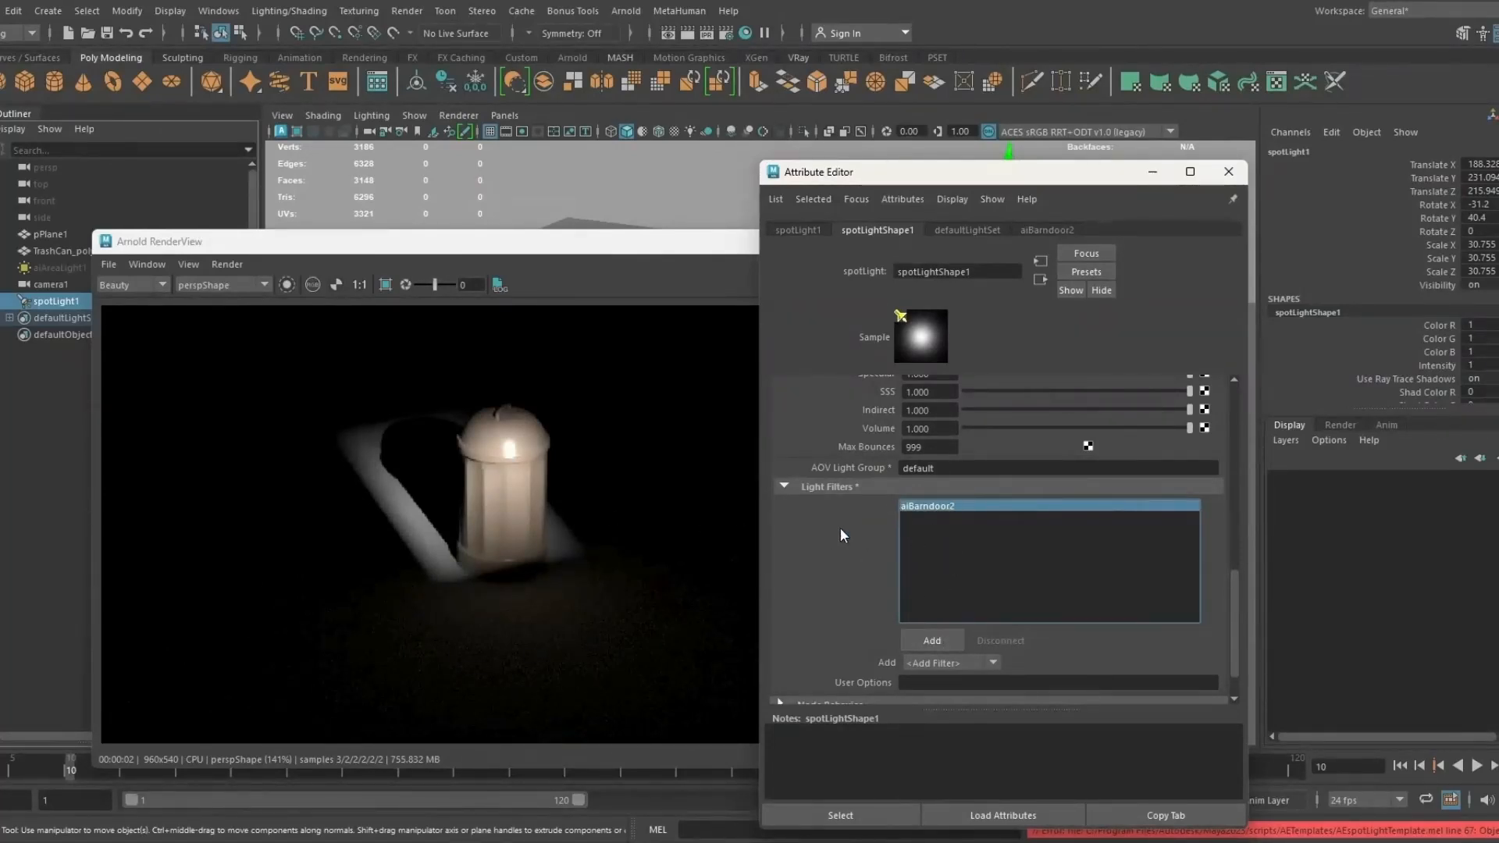
left_click(923, 640)
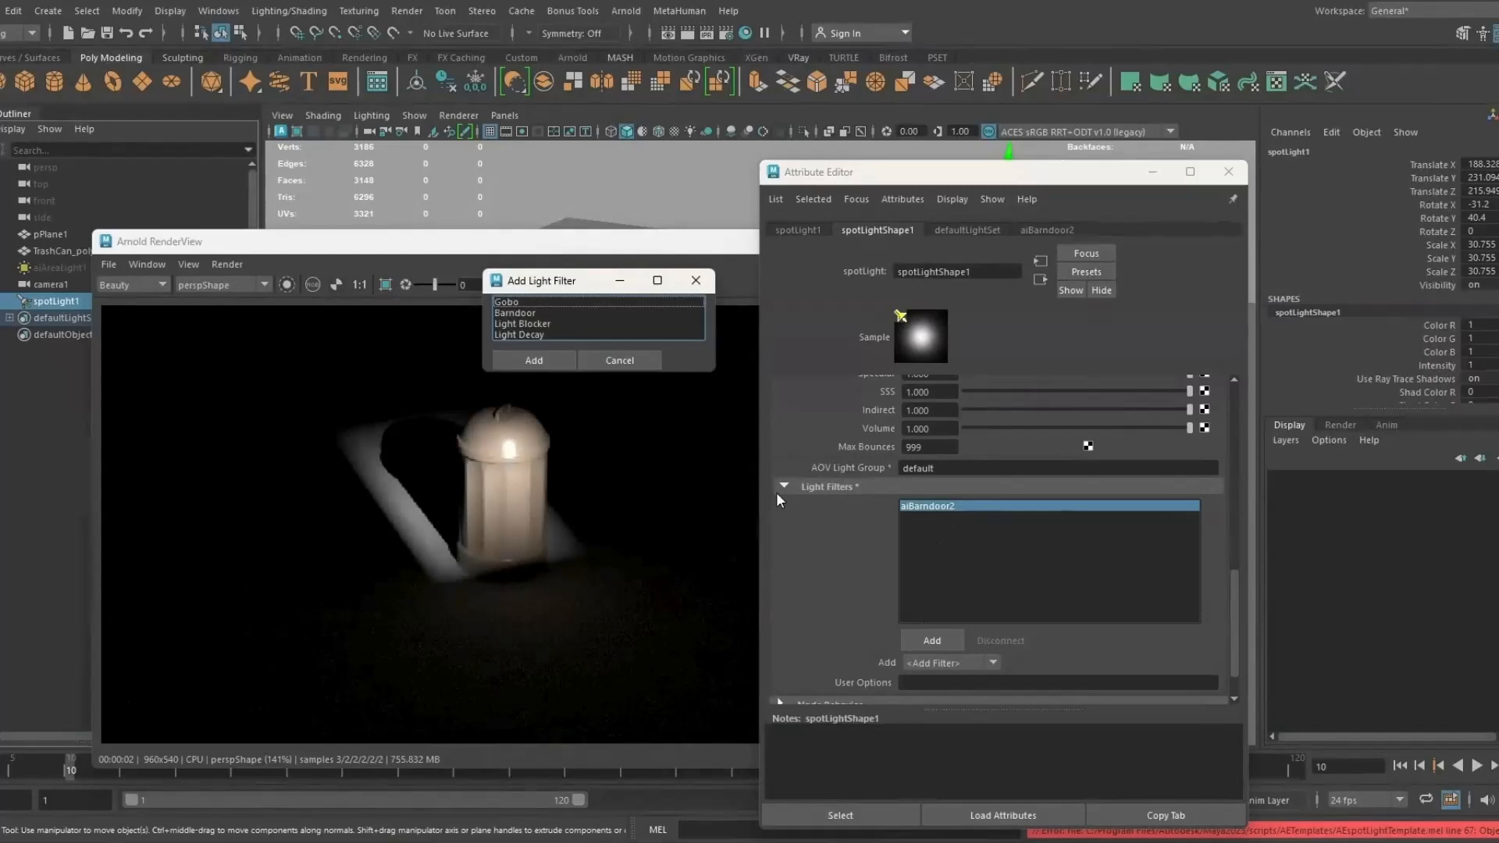
left_click(507, 304)
left_click(541, 358)
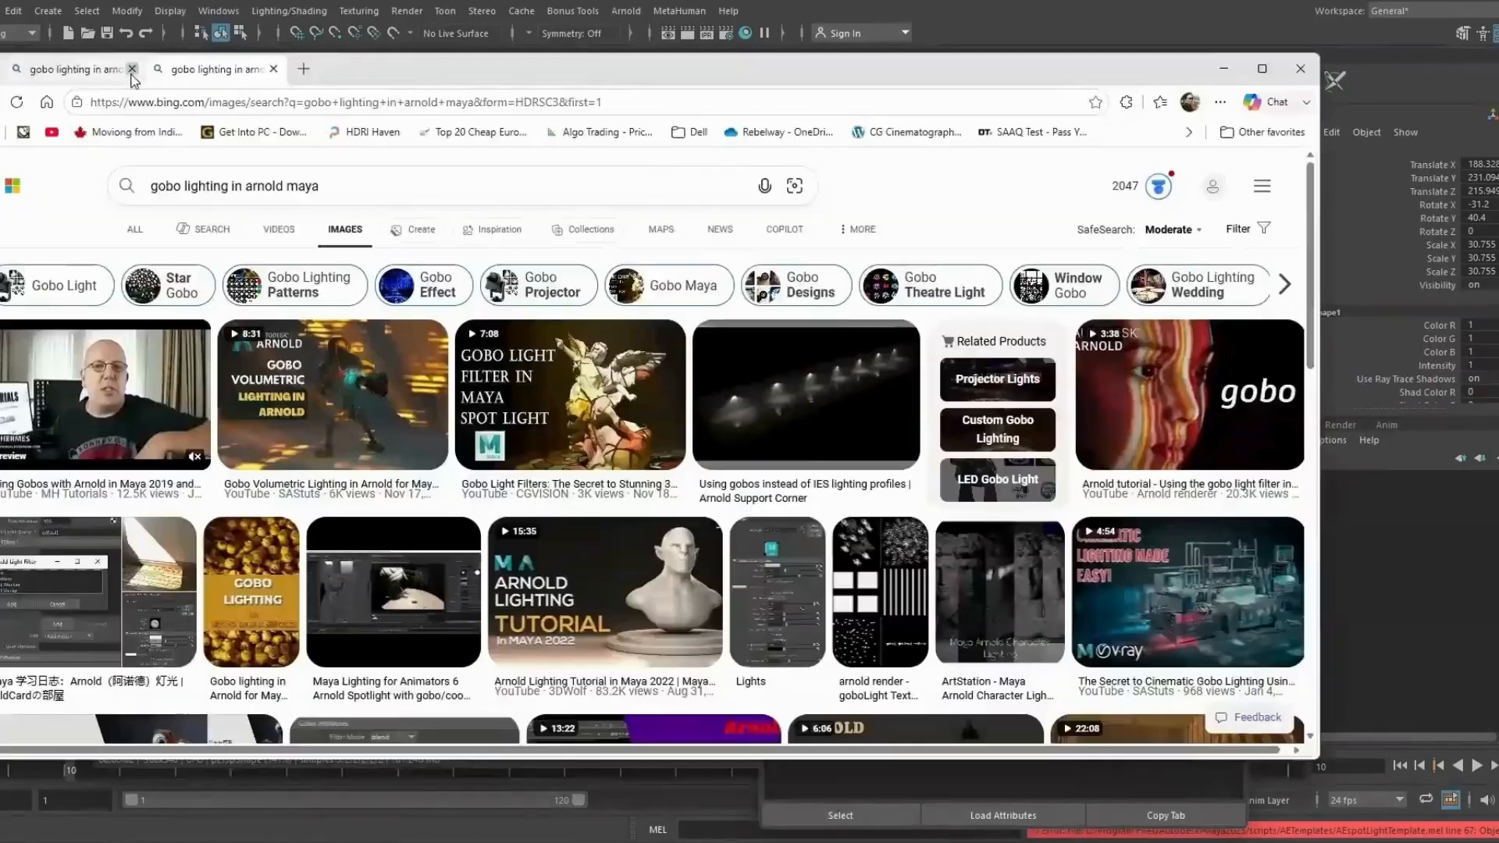
Step: Browse the web image results for gobo lighting in Arnold Maya and the related gobo circle patterns, then return to Maya
left_click(132, 70)
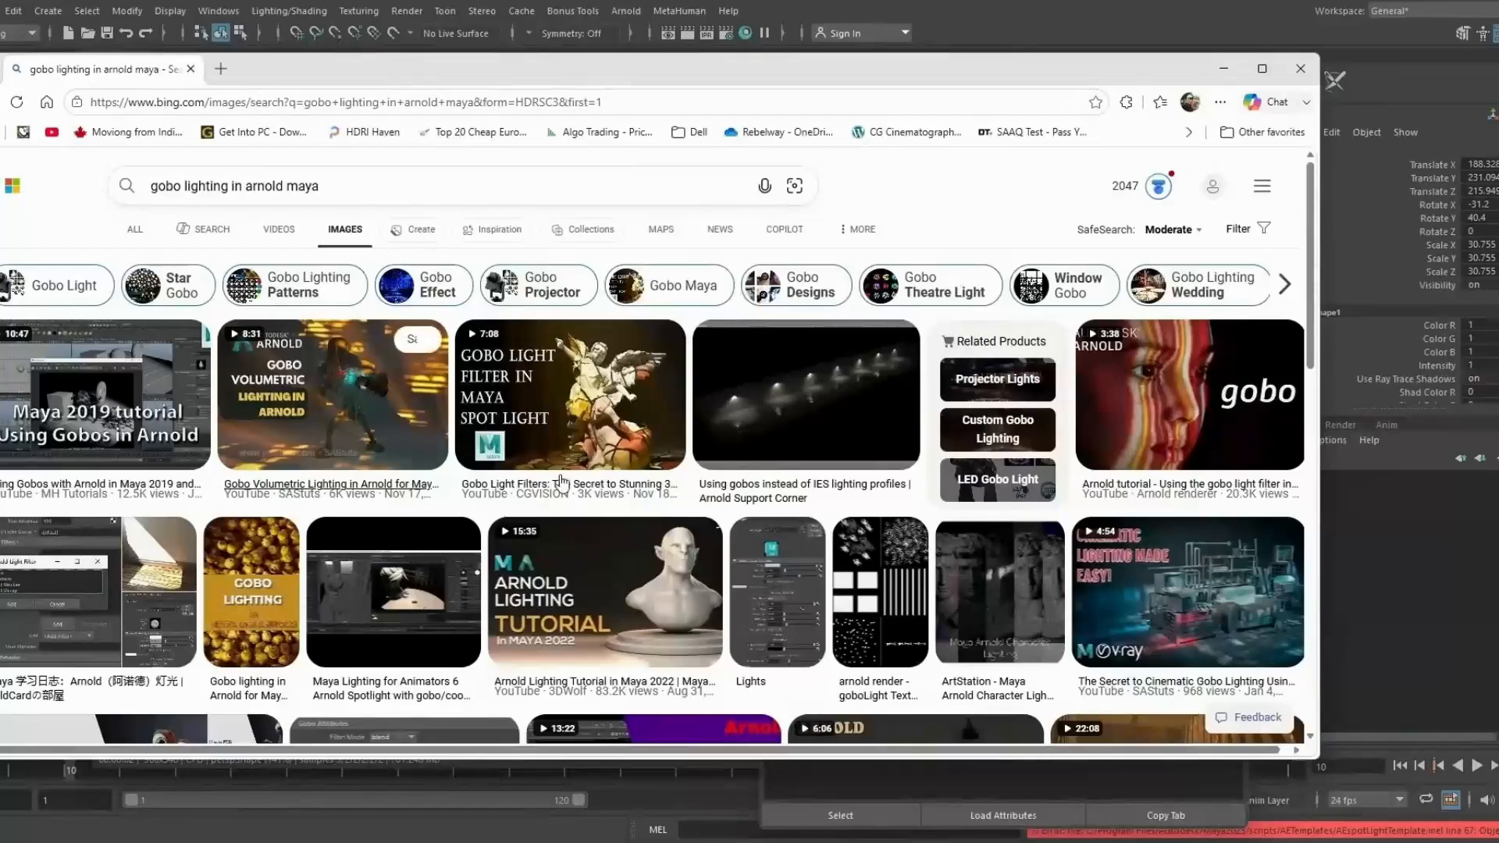
scroll(1062, 542, "down", 4)
scroll(1062, 542, "down", 7)
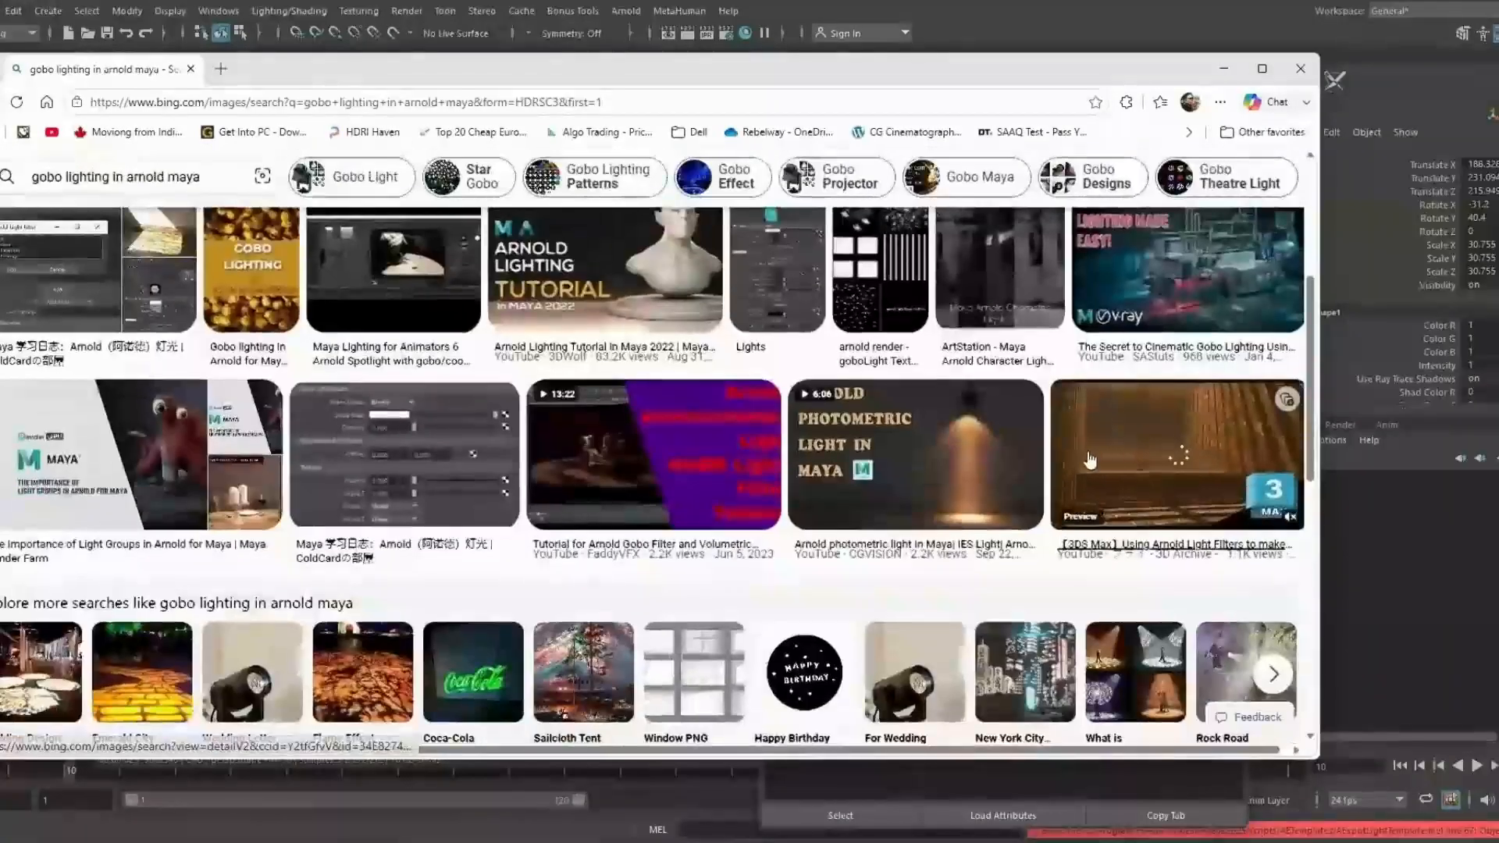
scroll(915, 473, "down", 10)
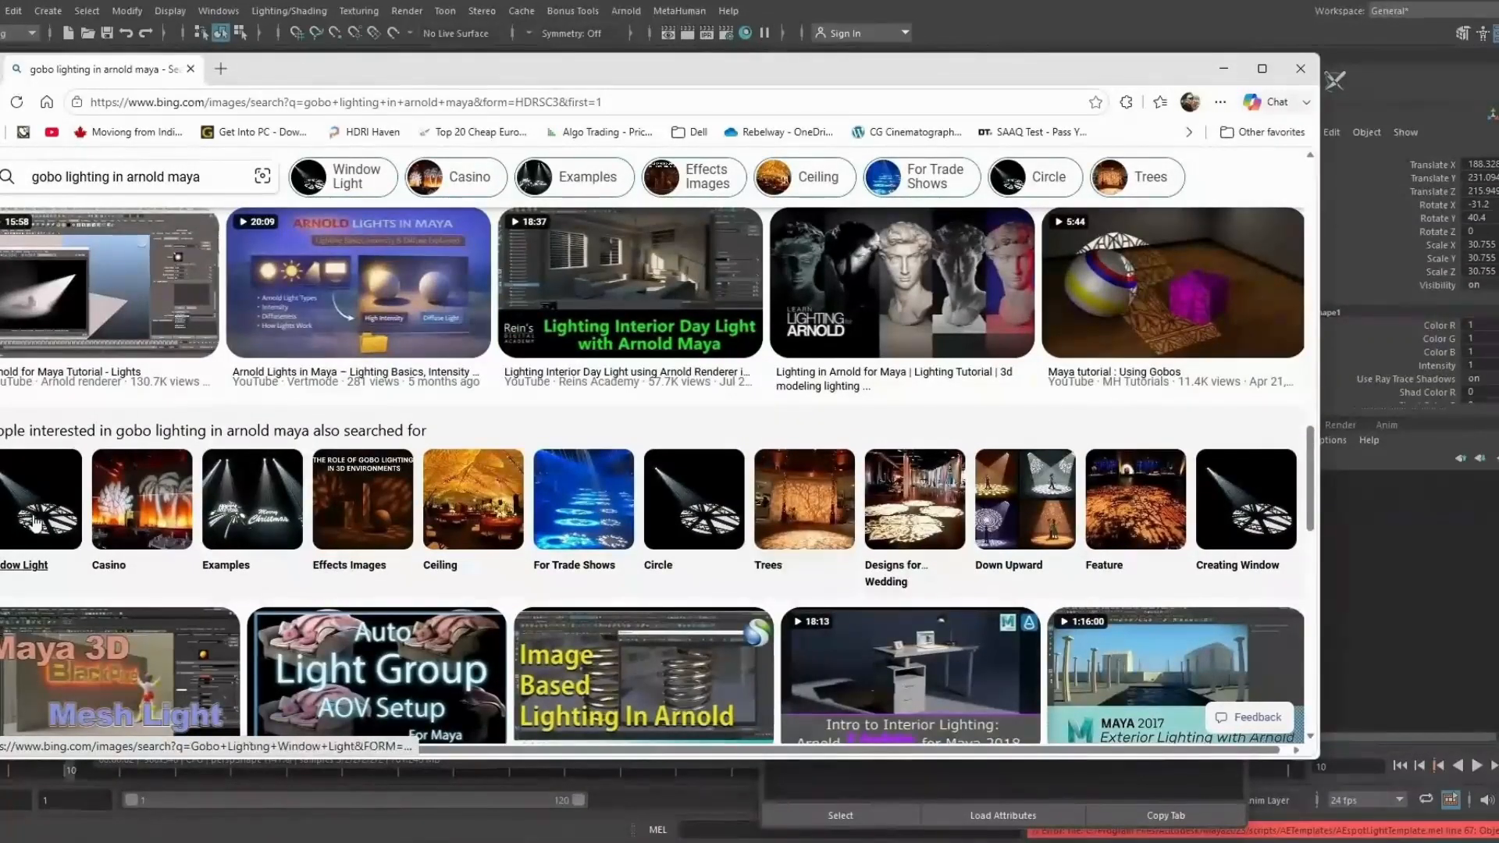
left_click(718, 504)
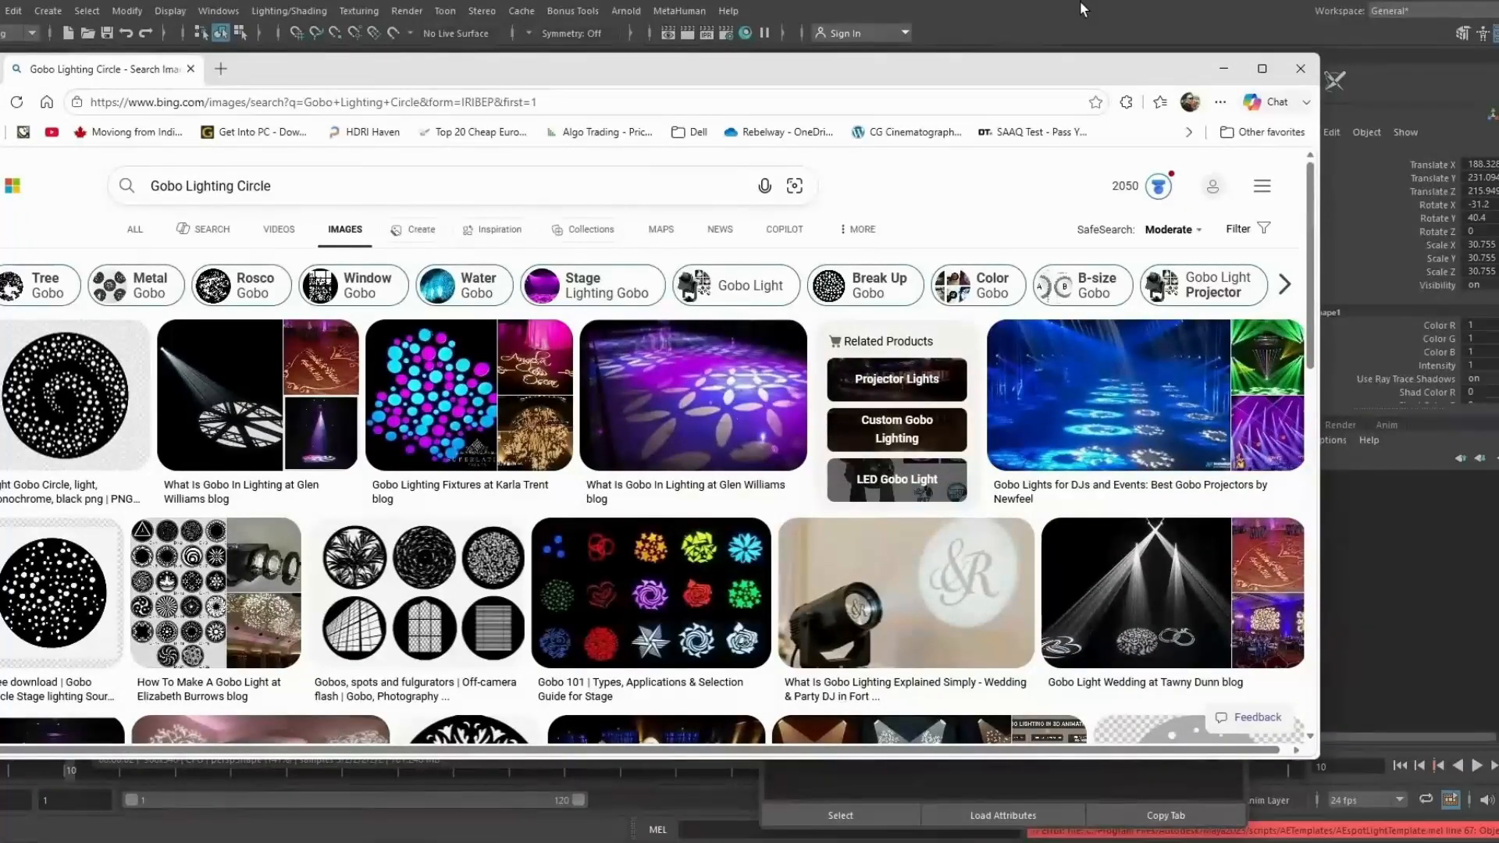
scroll(465, 617, "down", 2)
left_click(1132, 15)
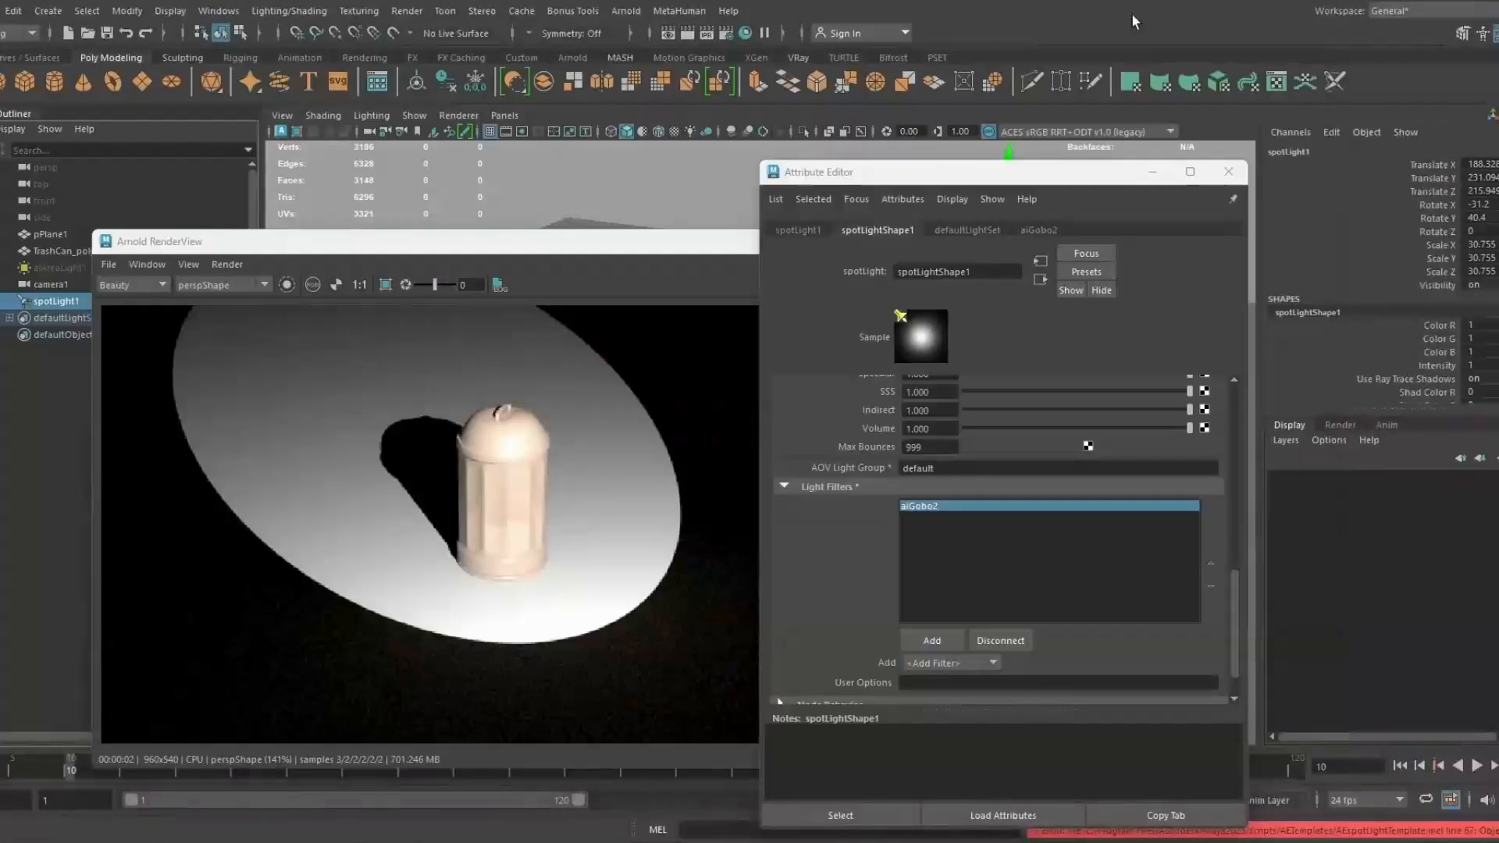
Step: Open the gobo filter's attributes and start an empty graph tab in Hypershade
left_click(746, 32)
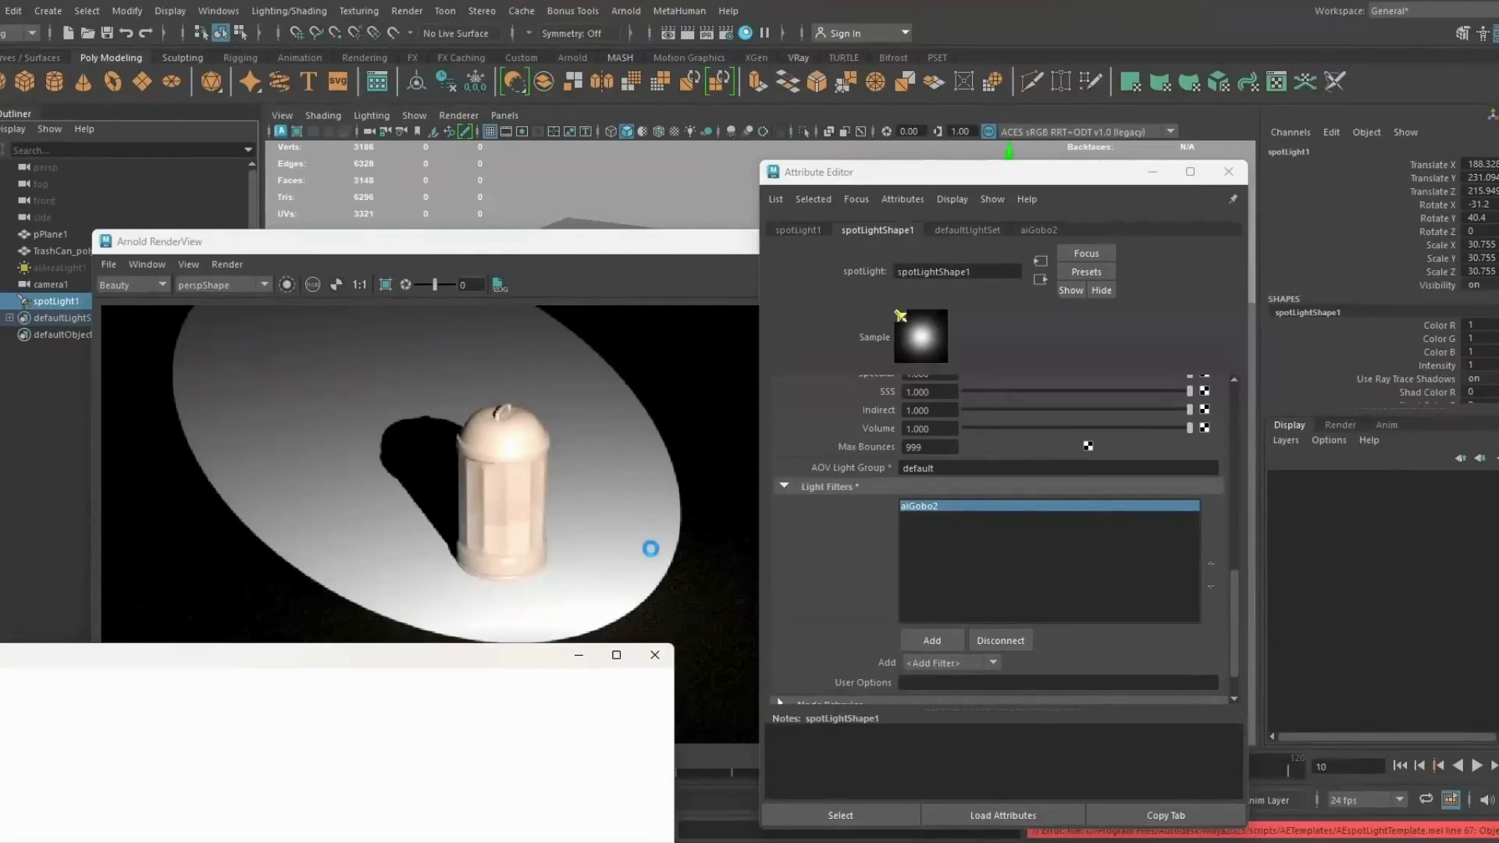
left_click(1037, 229)
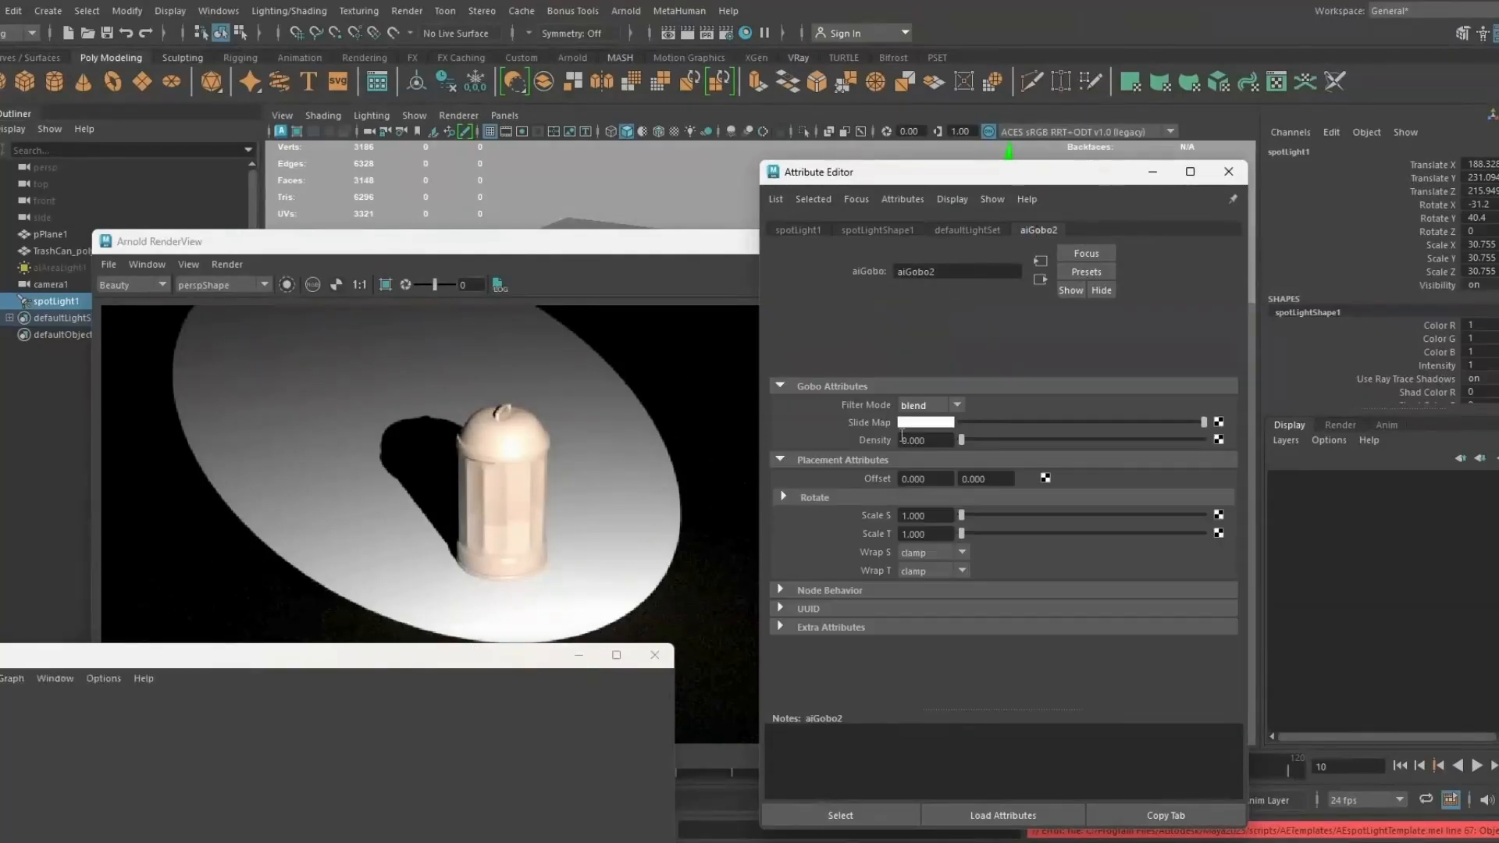
left_click_drag(492, 660, 895, 178)
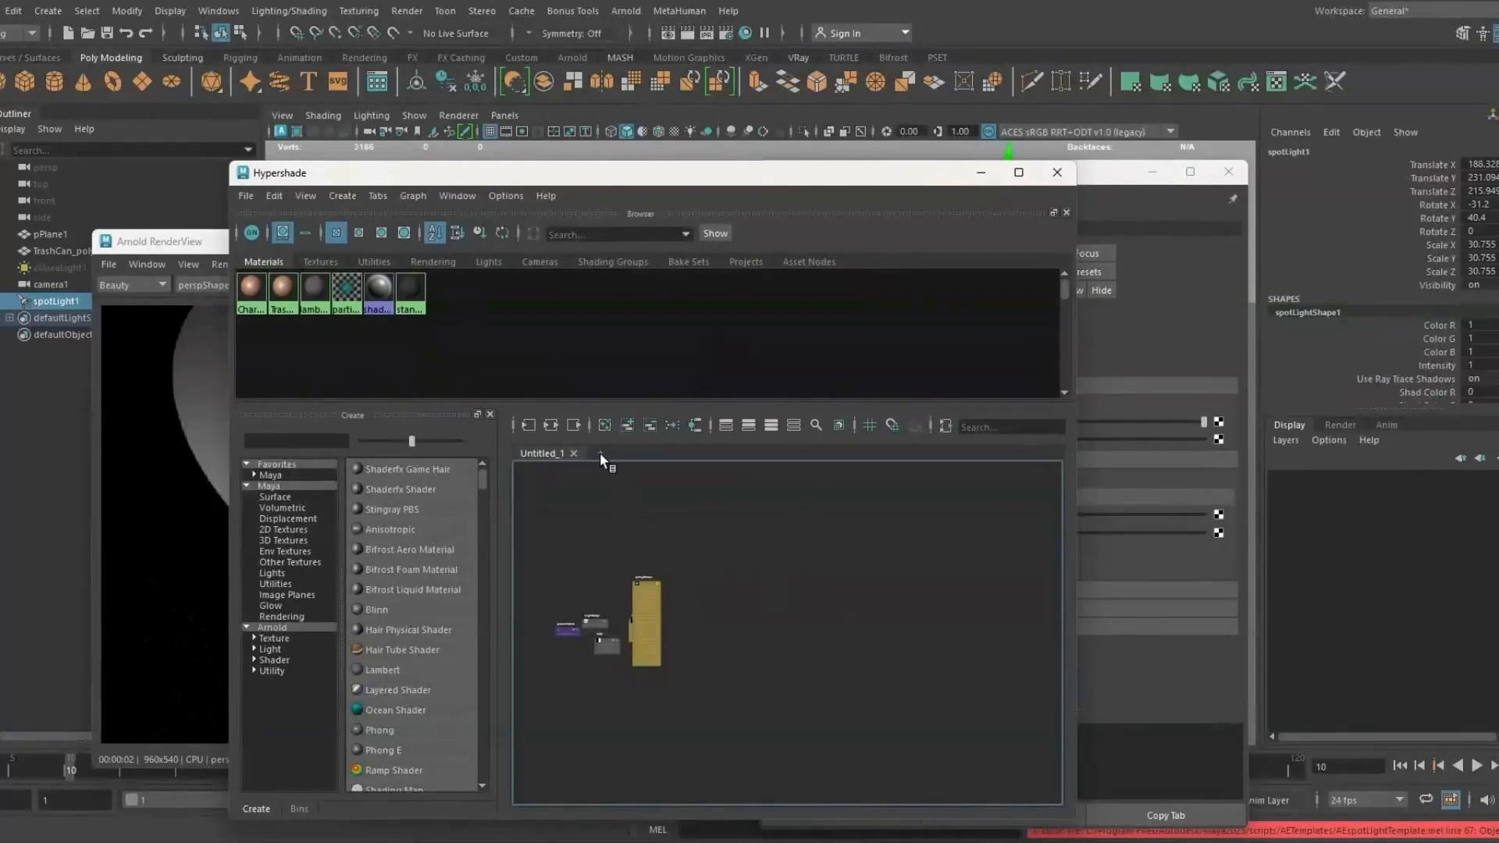
left_click(600, 452)
Step: Create a ramp texture node with its 2D placement in the empty Hypershade graph
left_click(753, 608)
key("Tab")
type("ramp")
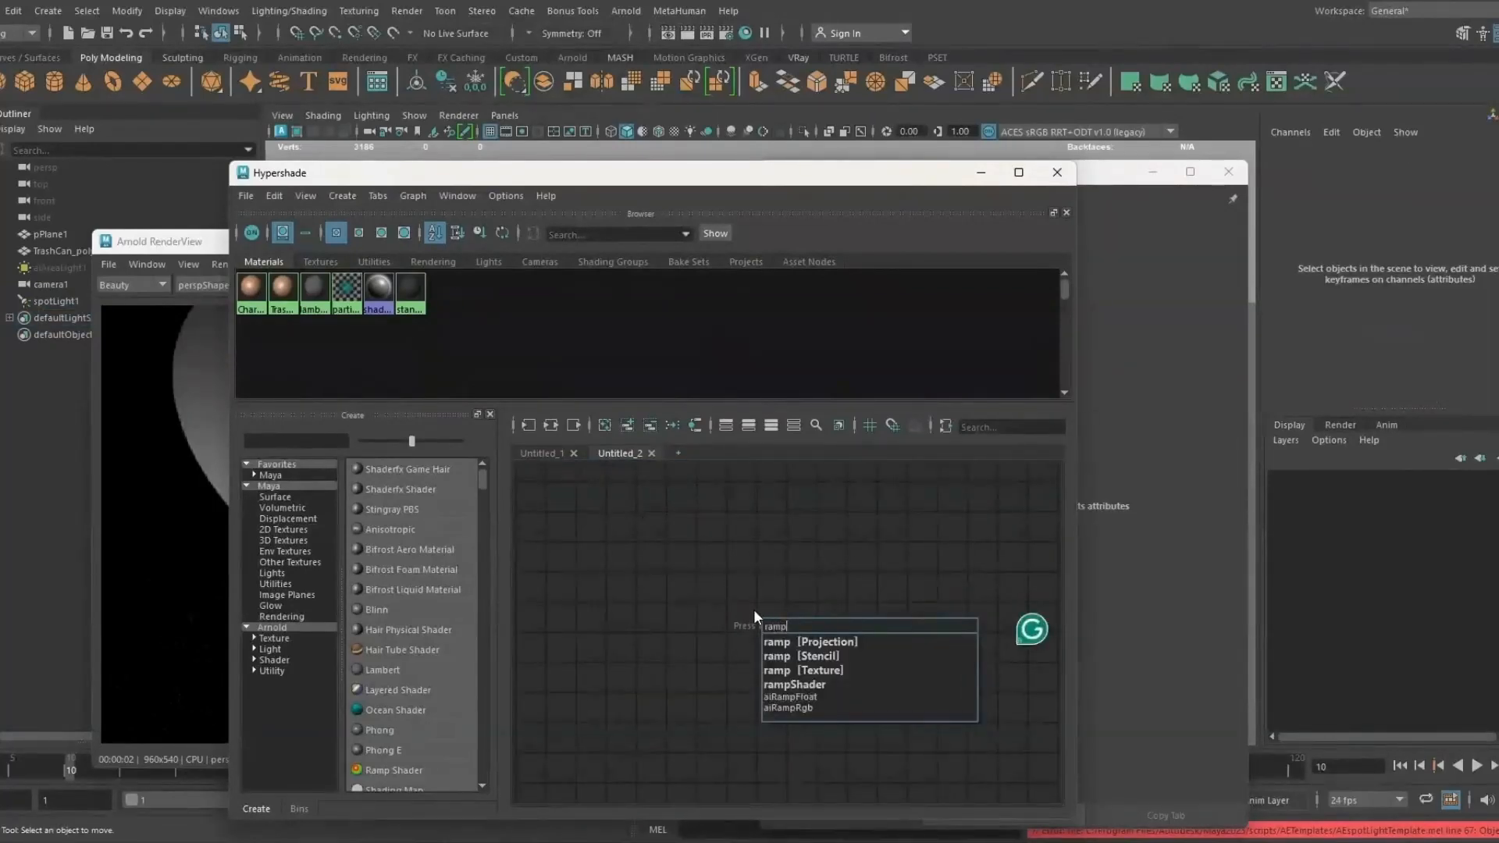
left_click(800, 669)
left_click_drag(750, 587, 937, 664)
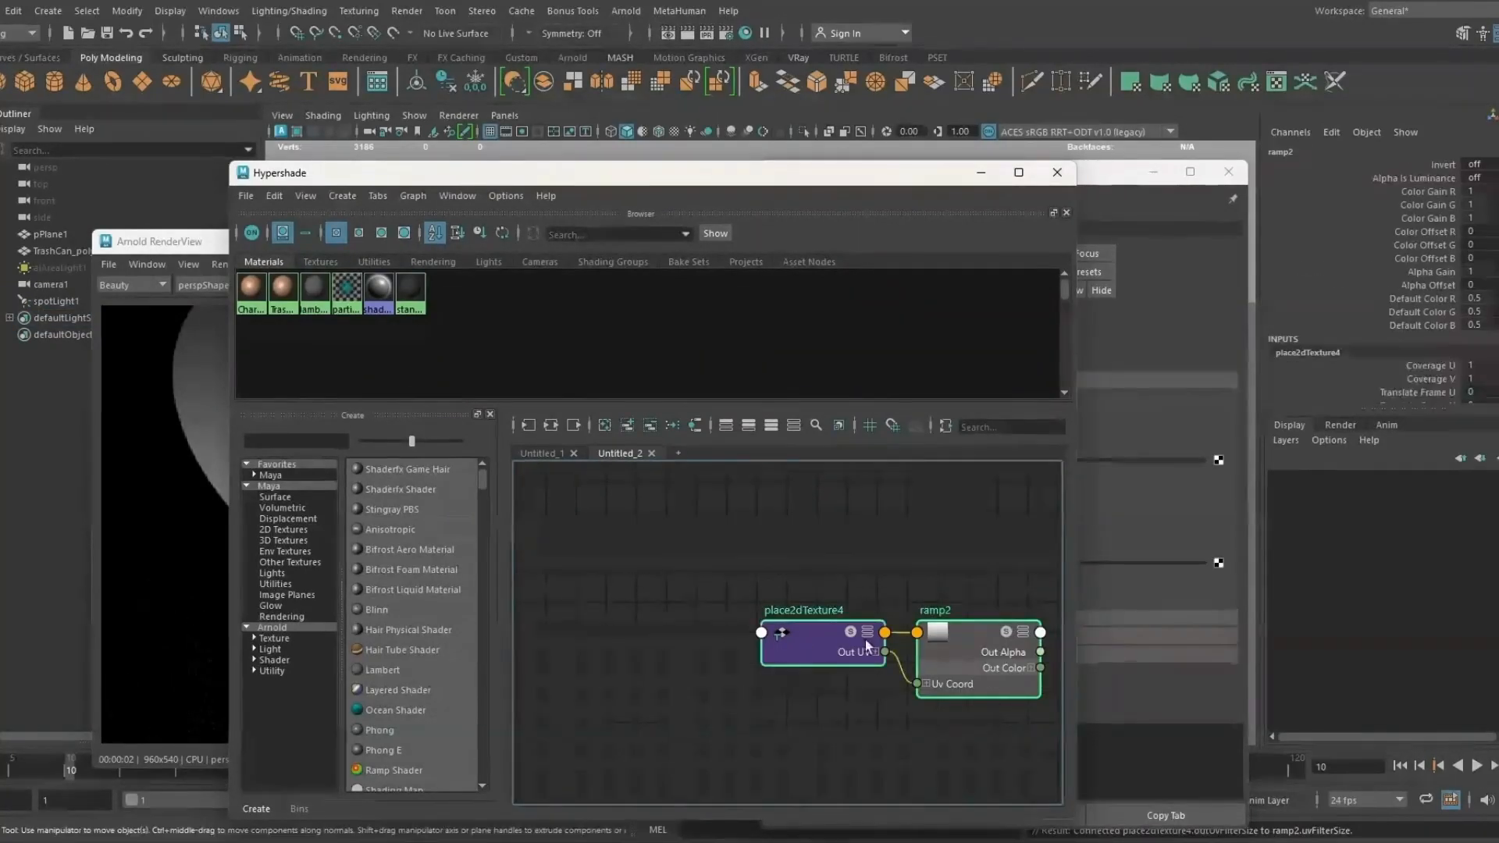
Step: Connect the ramp texture to the Slide Map of the spot light's gobo filter
left_click(859, 634)
left_click_drag(828, 170, 490, 189)
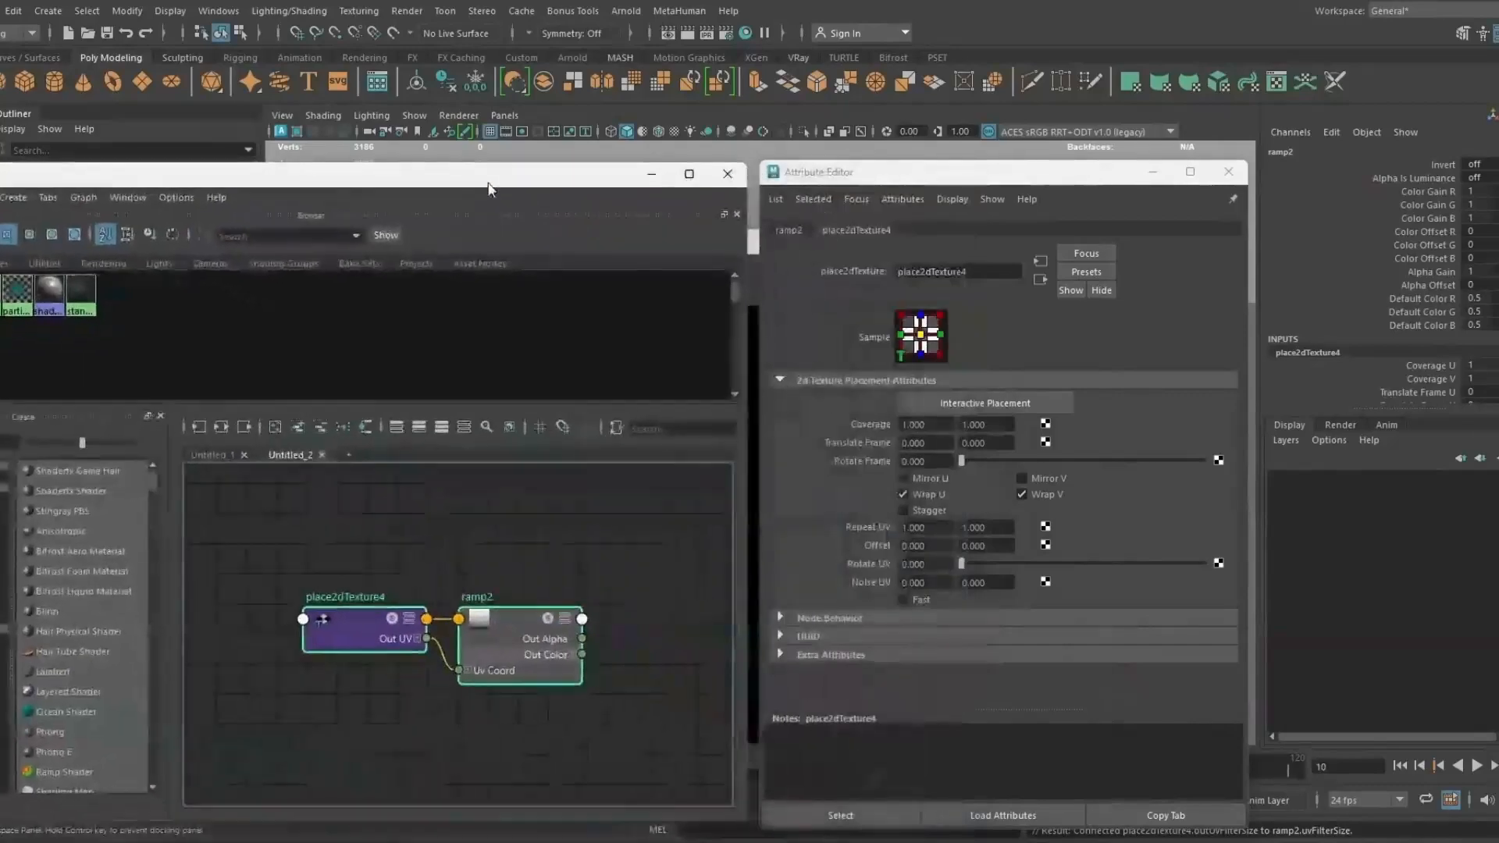
mouse_move(585, 181)
left_mouse_down()
mouse_move(694, 534)
mouse_move(596, 466)
mouse_move(556, 180)
left_mouse_up()
left_click(59, 302)
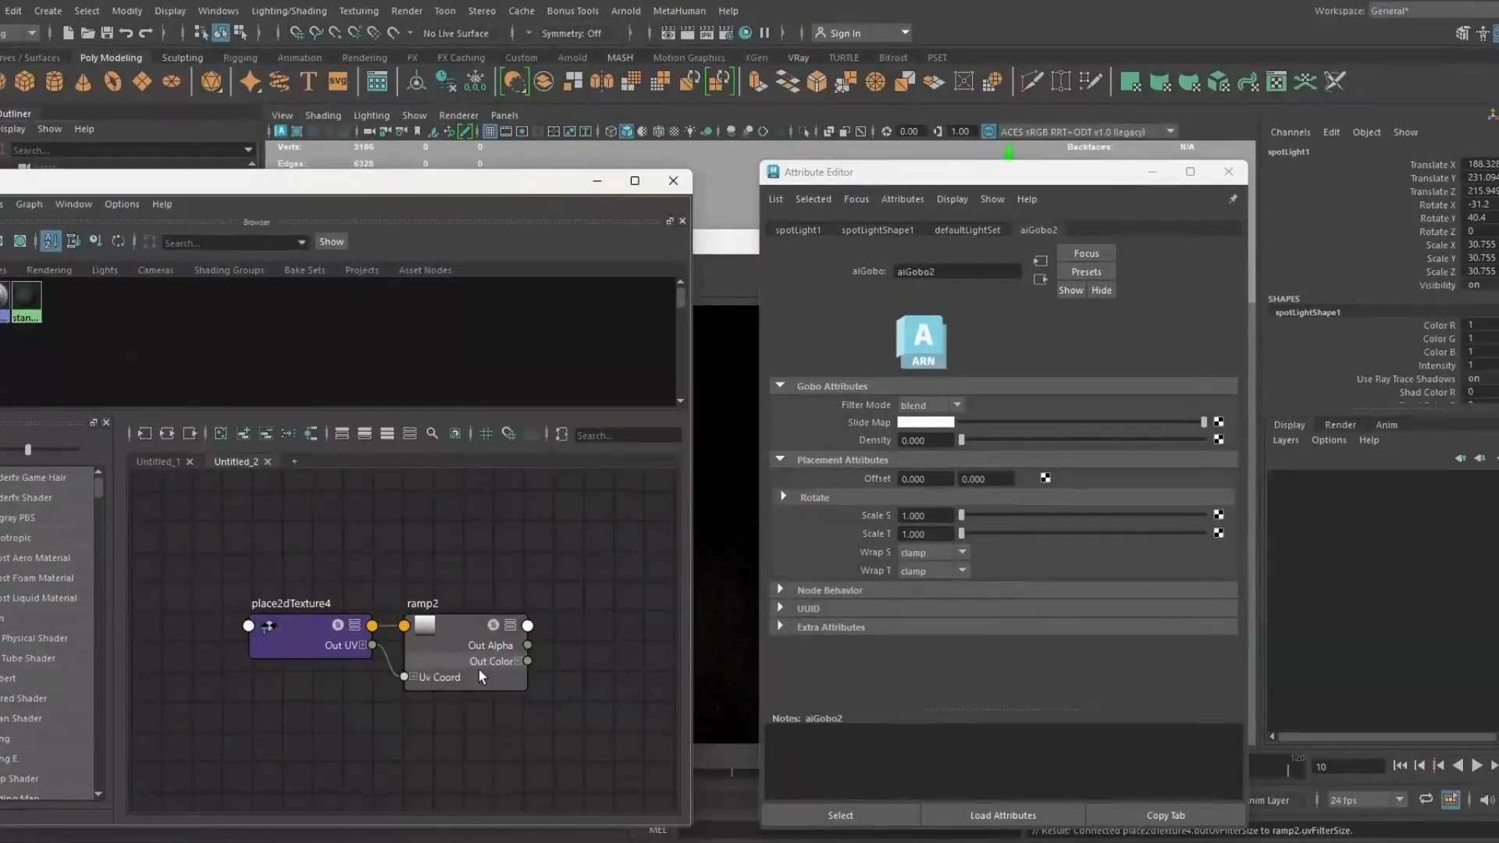
middle_click_drag(480, 676, 863, 427)
Step: Arrange the windows so the render stays visible, open the gobo ramp's attributes and set its Interpolation to None
left_click_drag(490, 187, 472, 383)
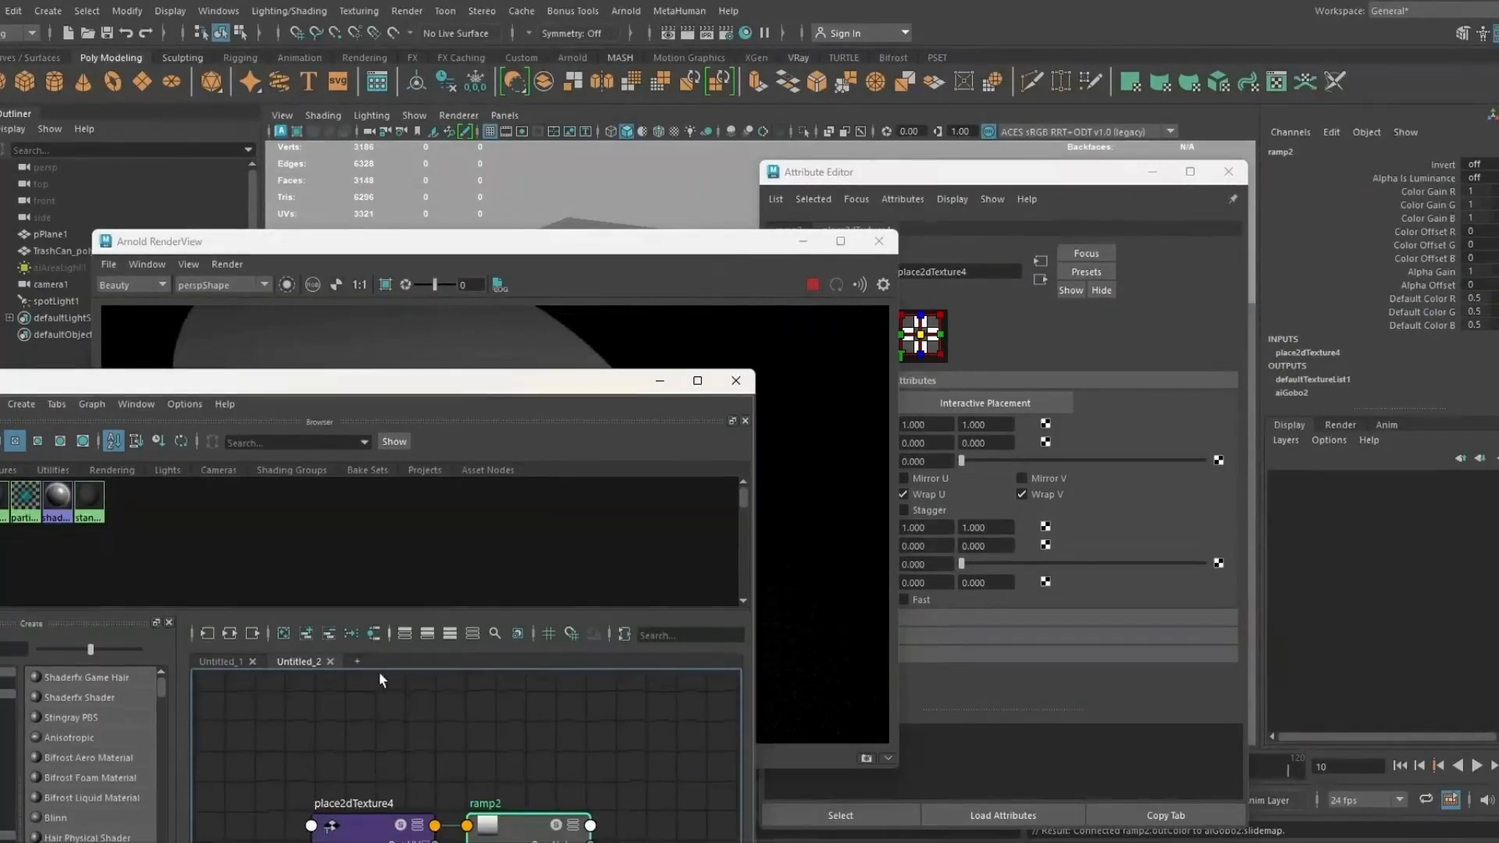
left_click(382, 693)
left_click(513, 831)
left_click_drag(705, 244, 615, 196)
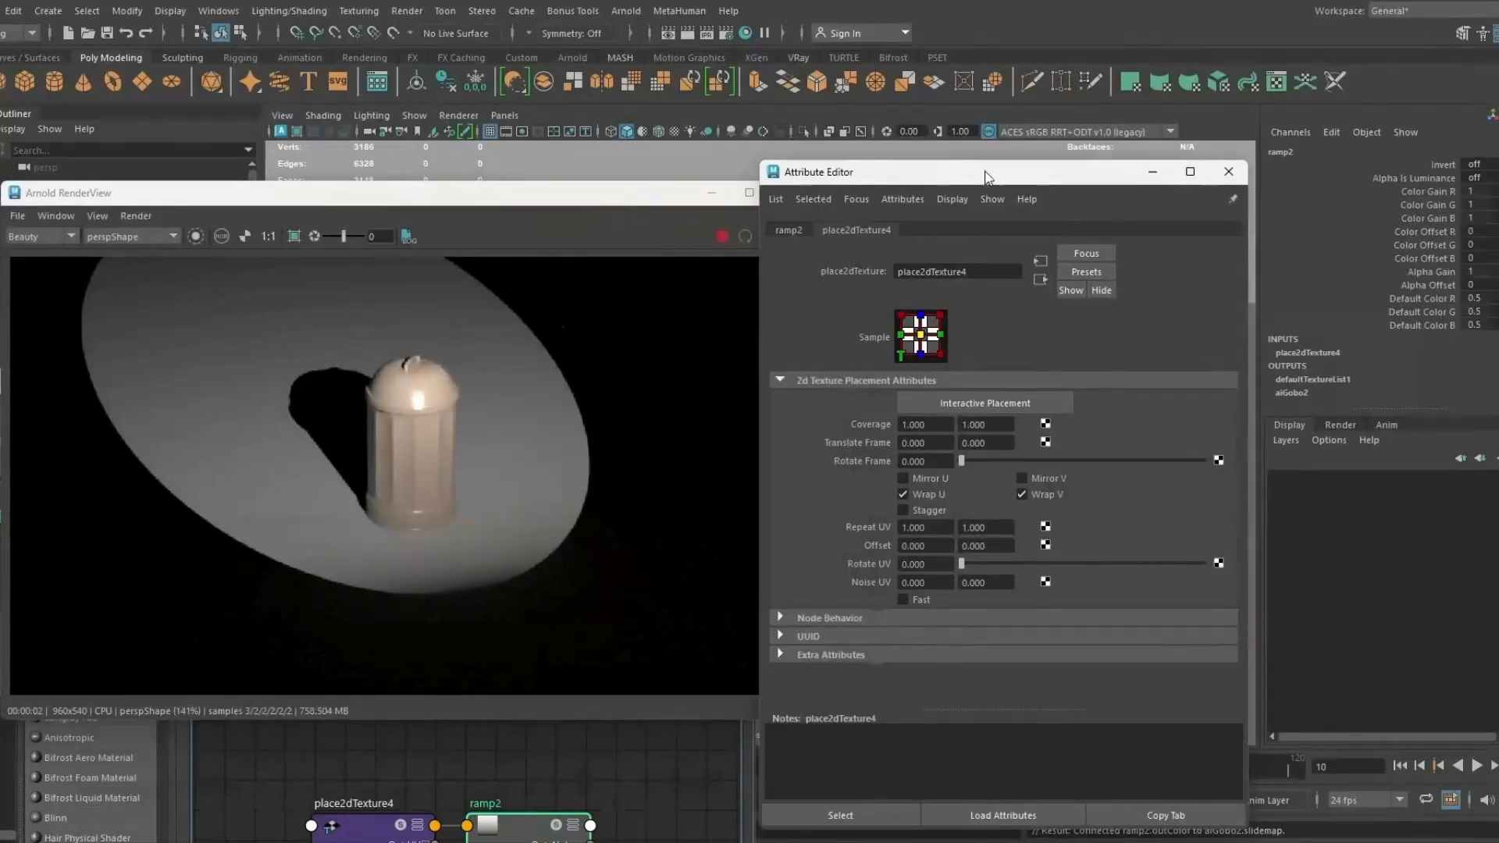
left_click_drag(812, 172, 851, 171)
left_click(827, 229)
left_click(998, 418)
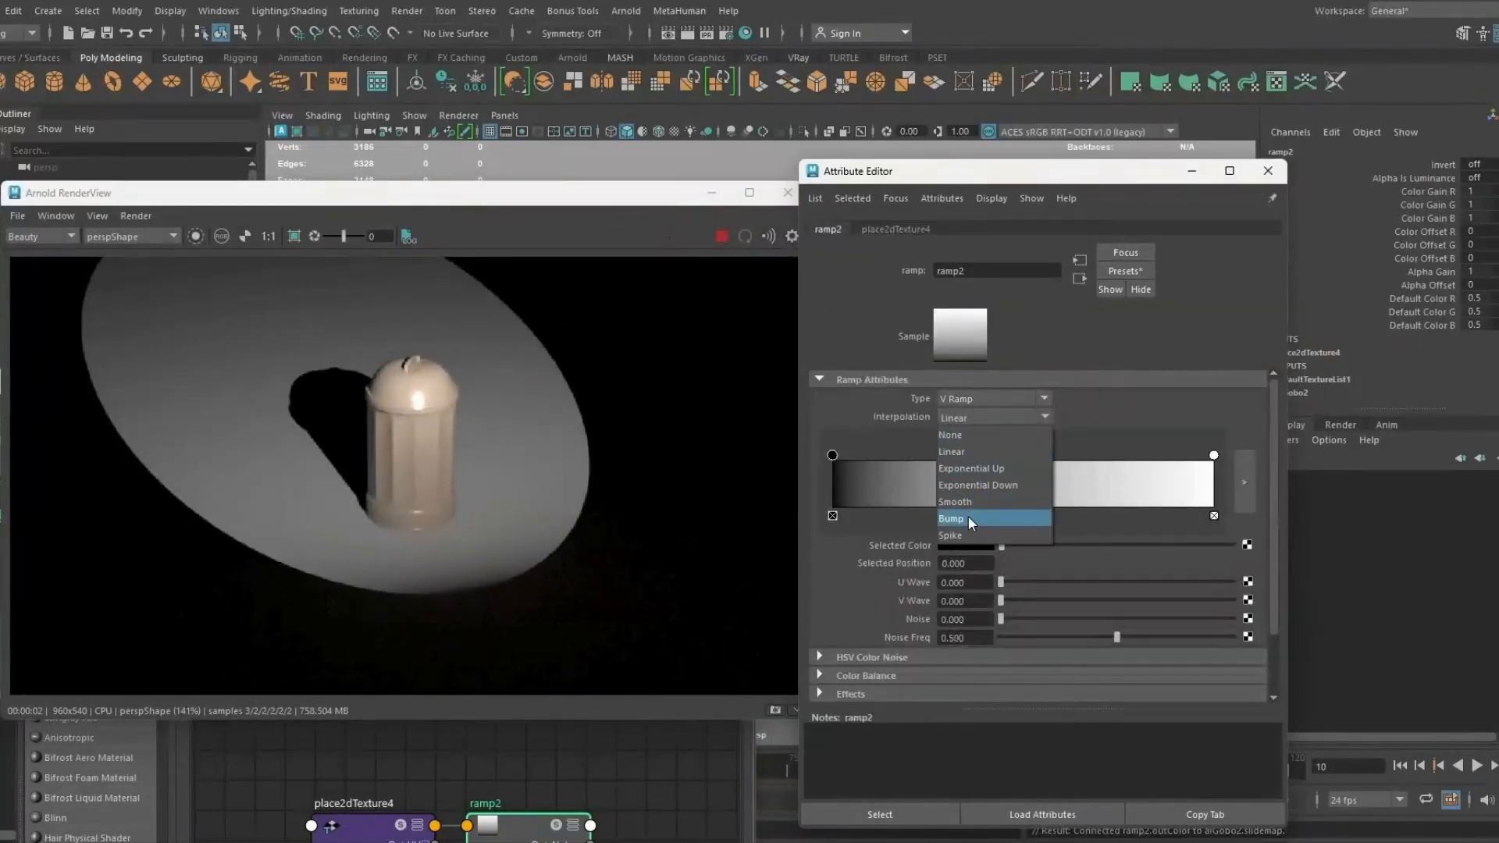
left_click(973, 442)
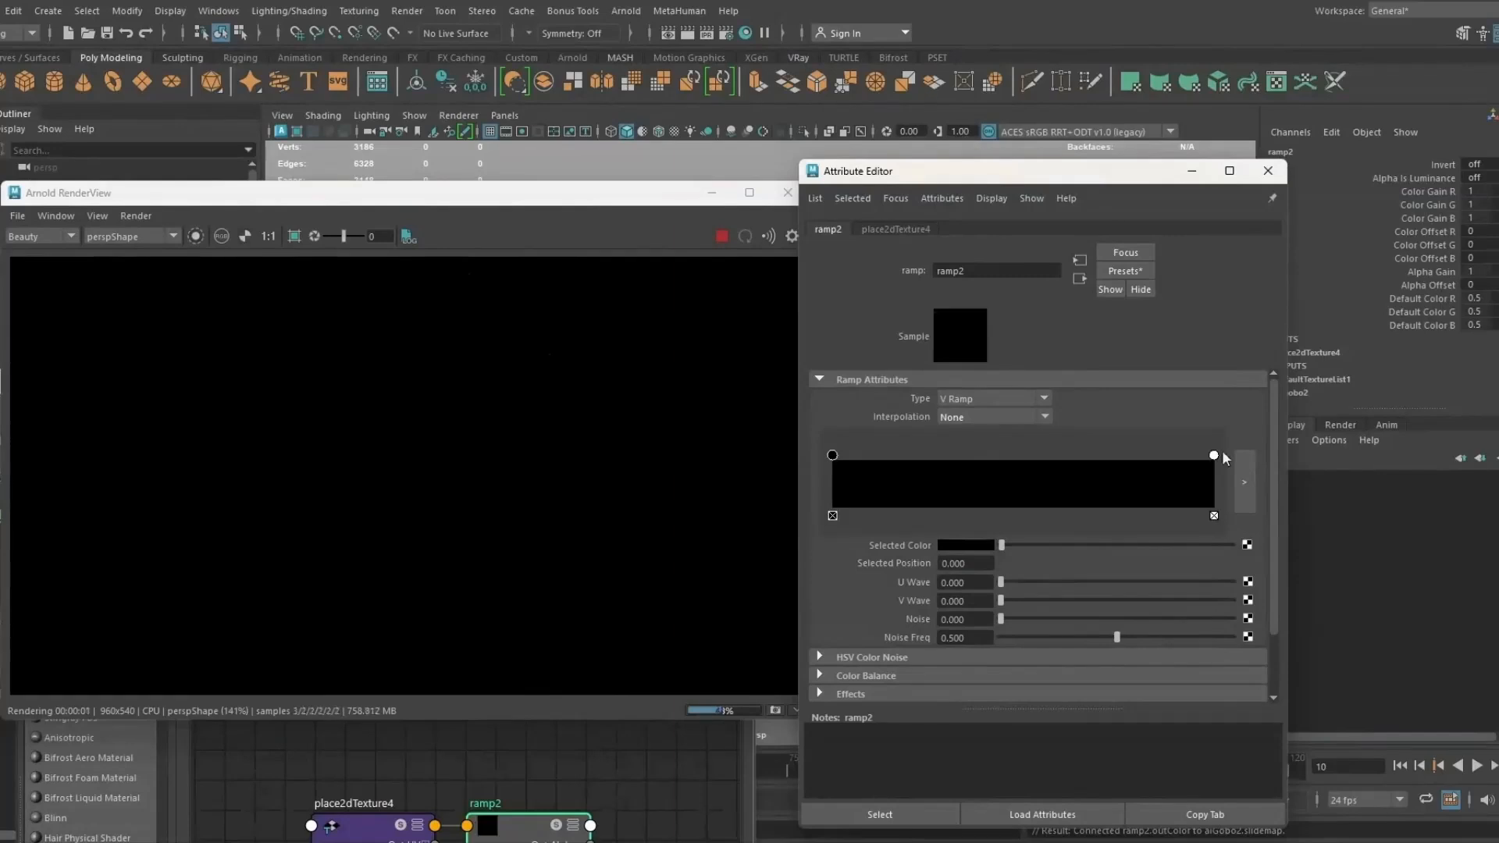
Step: Build hard bands in the ramp by shifting the white marker inward and adding black at 0.513, white beyond it, and black at 0.862
left_click_drag(1213, 455, 939, 461)
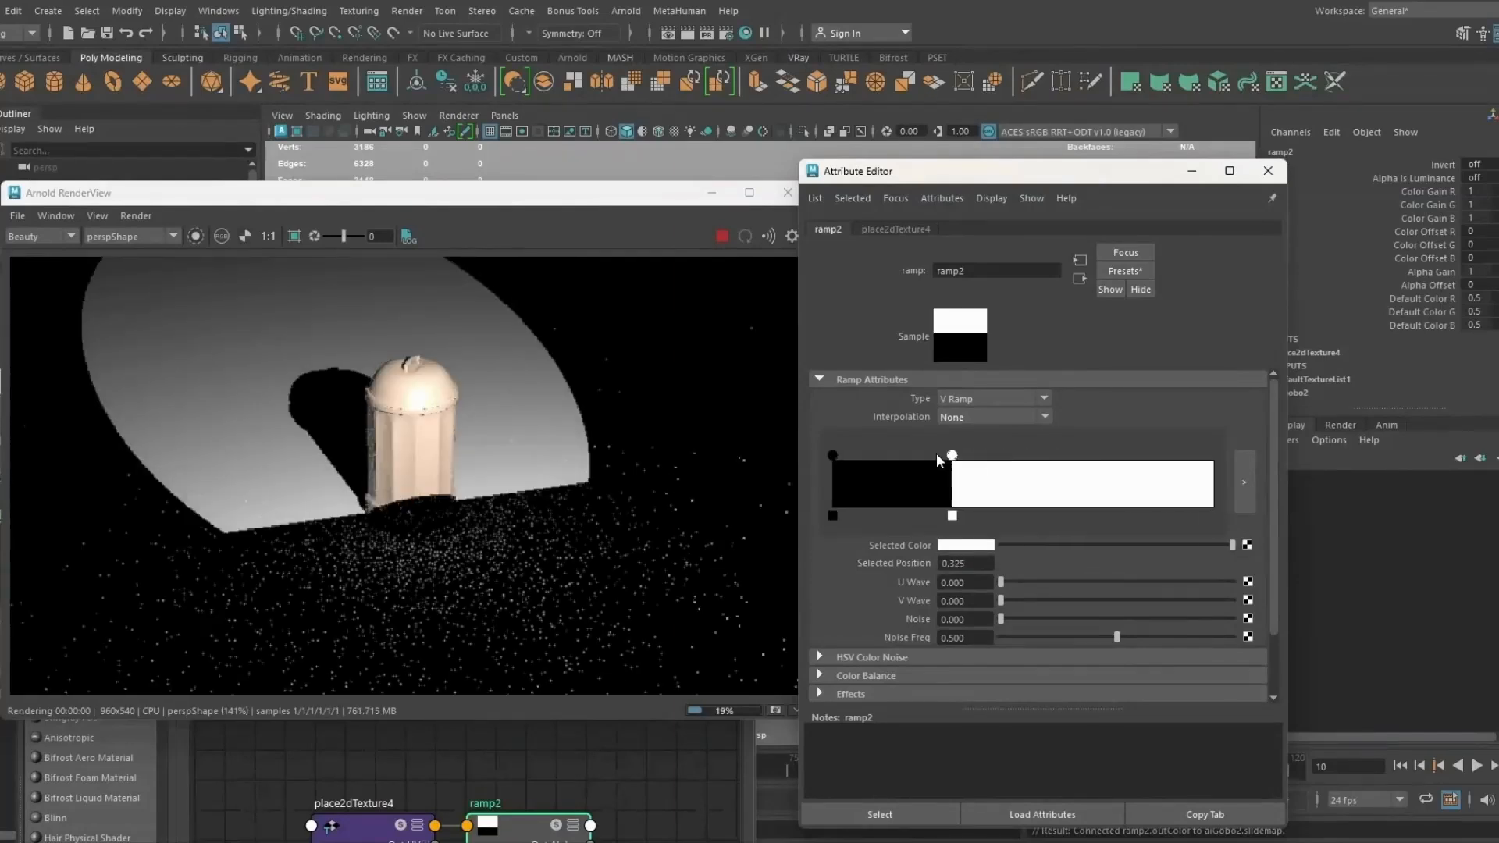
left_click(1028, 488)
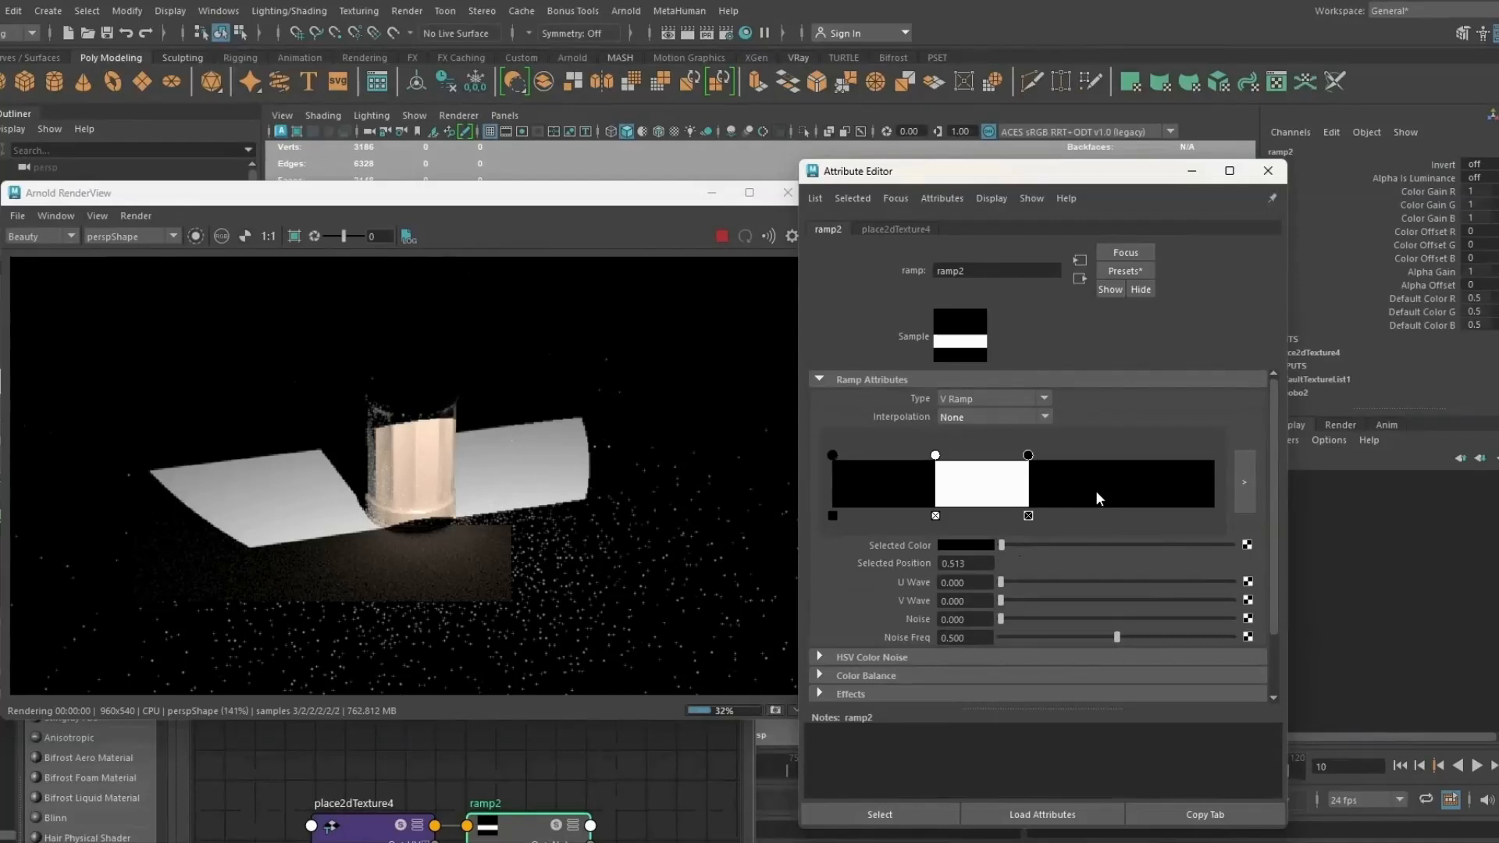
left_click(1096, 491)
left_click(1136, 545)
left_click(1136, 545)
left_click(1161, 483)
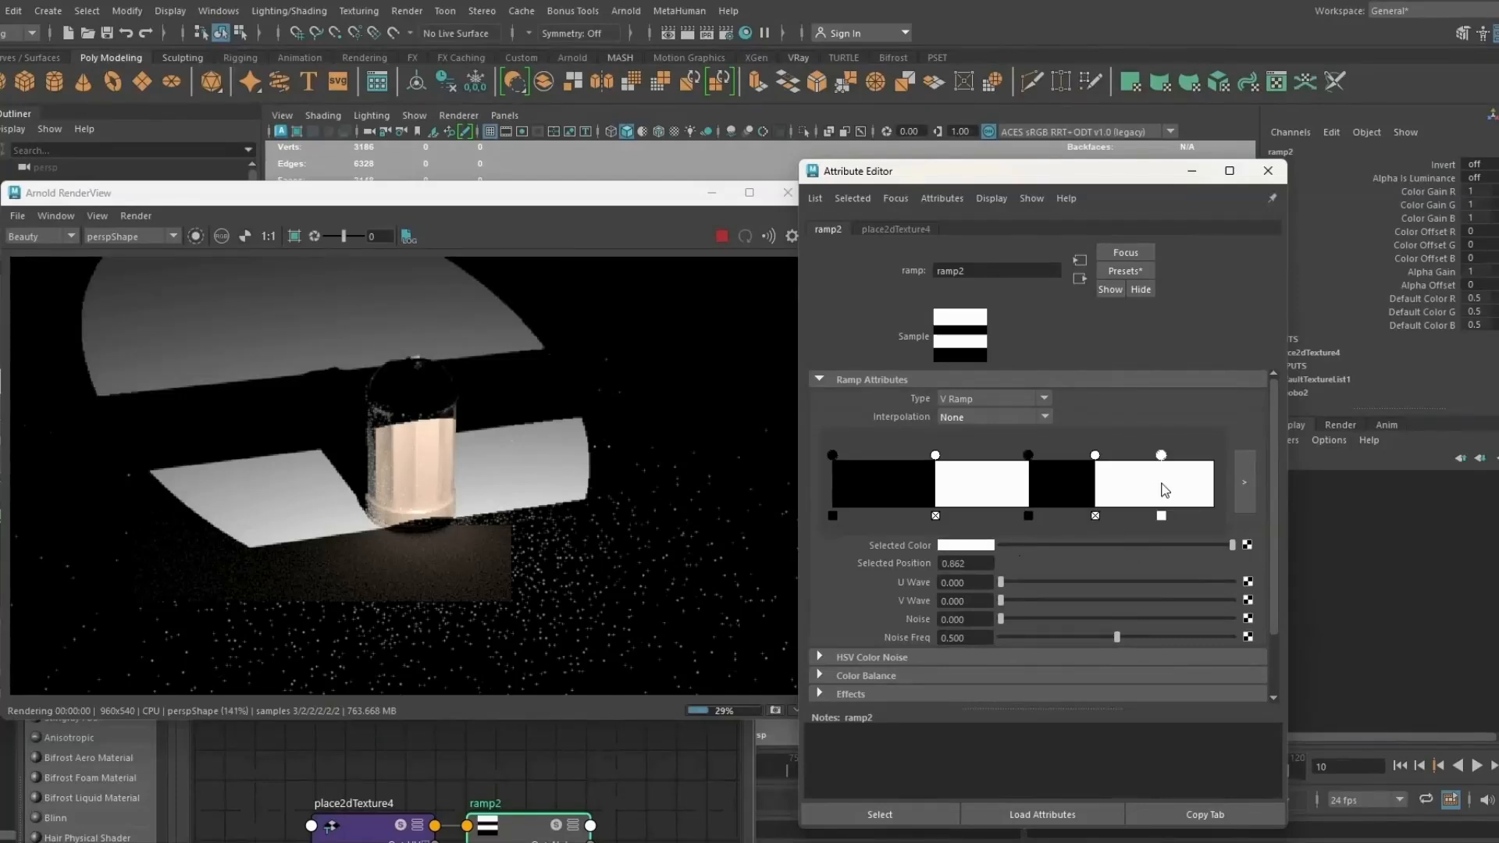
left_click_drag(1232, 546, 1002, 545)
Step: Add a black marker at 0.123, turn the ramp's starting marker white, and adjust the first bands' edges
left_click(880, 489)
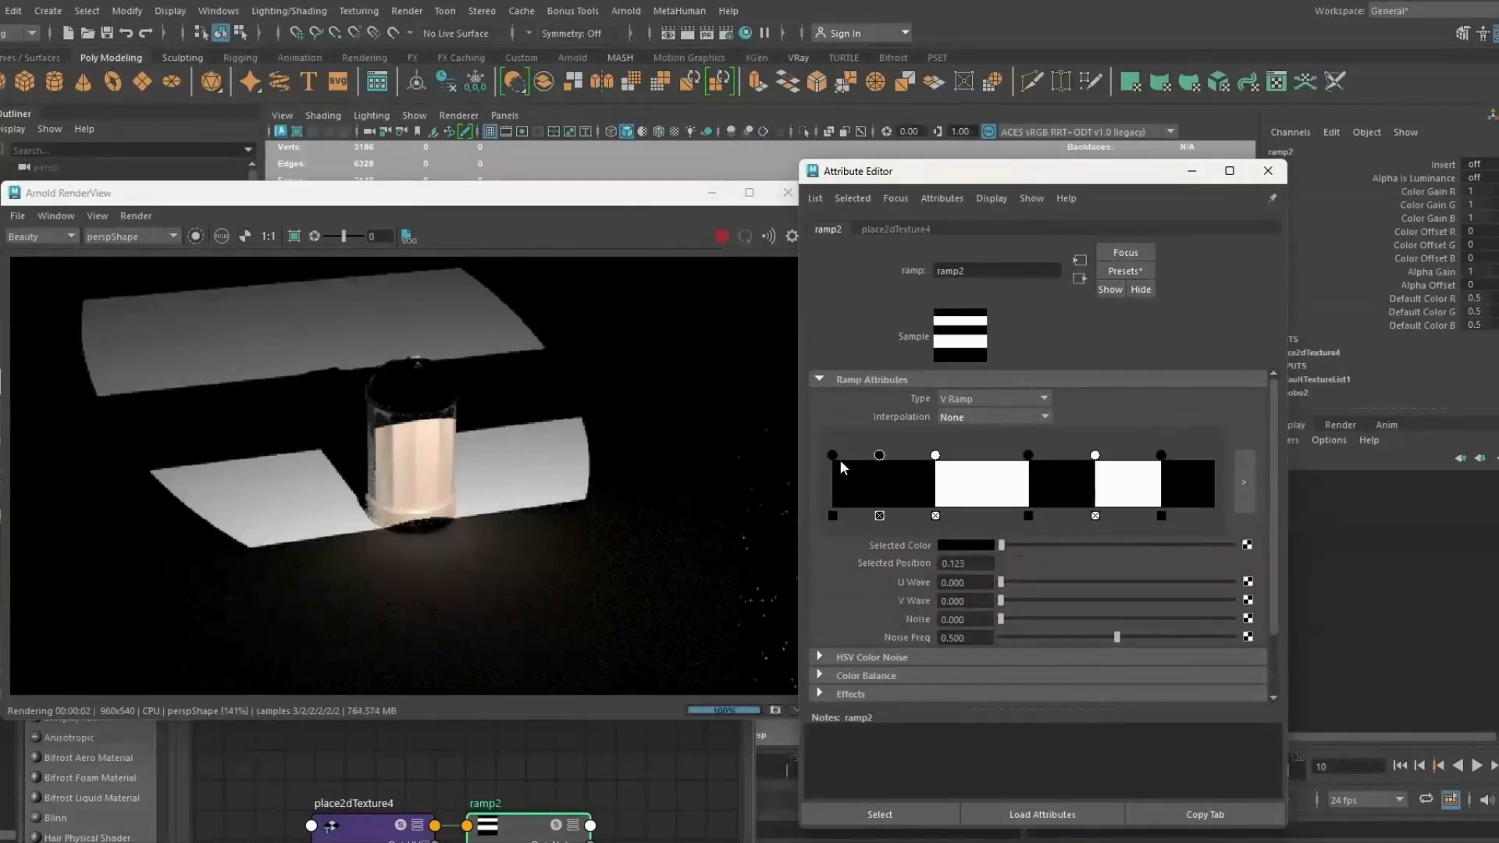
left_click(1053, 545)
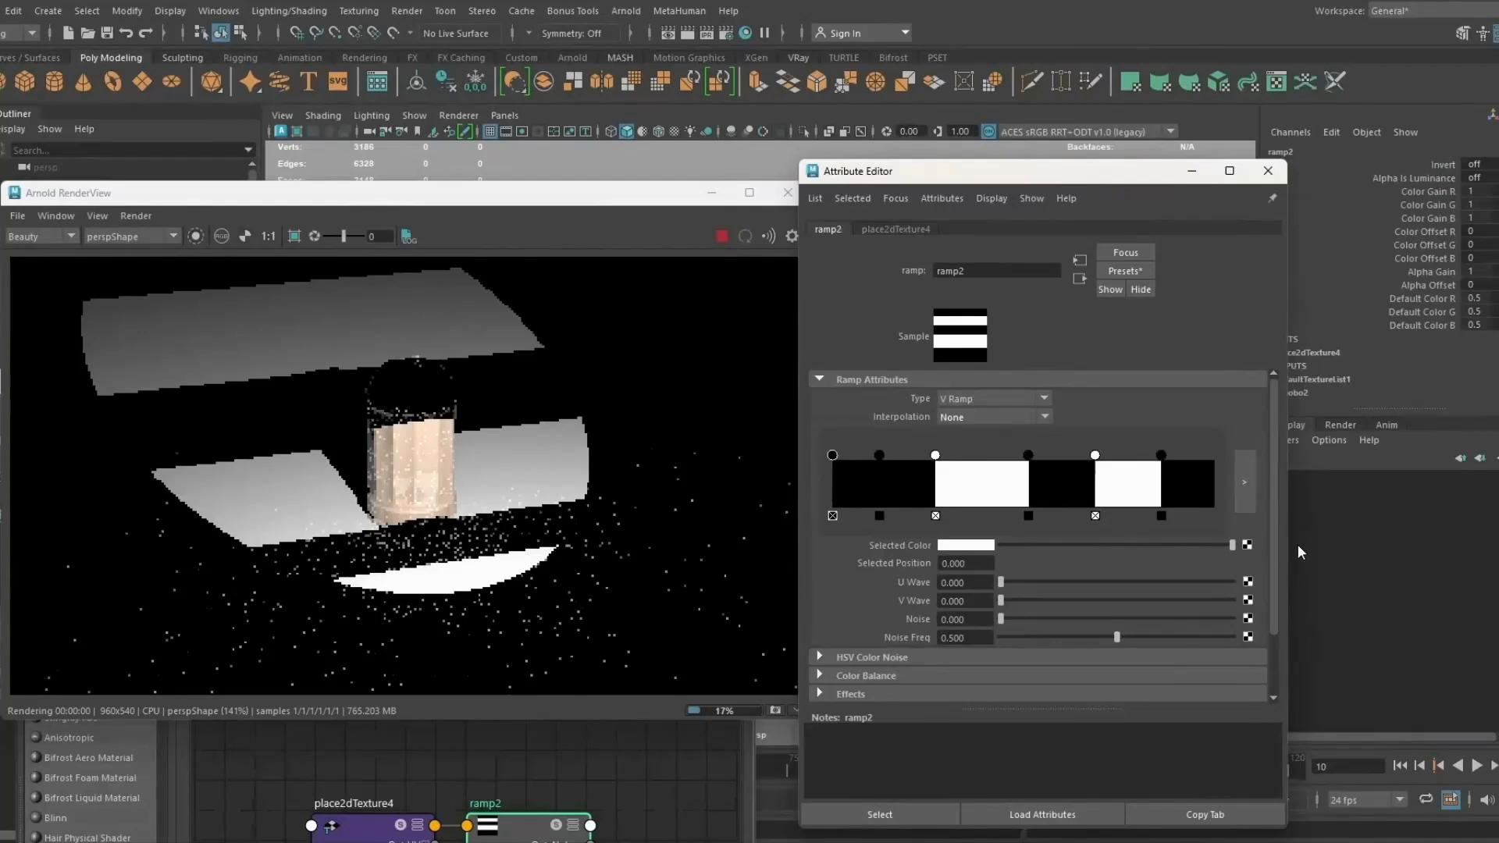
left_click(879, 457)
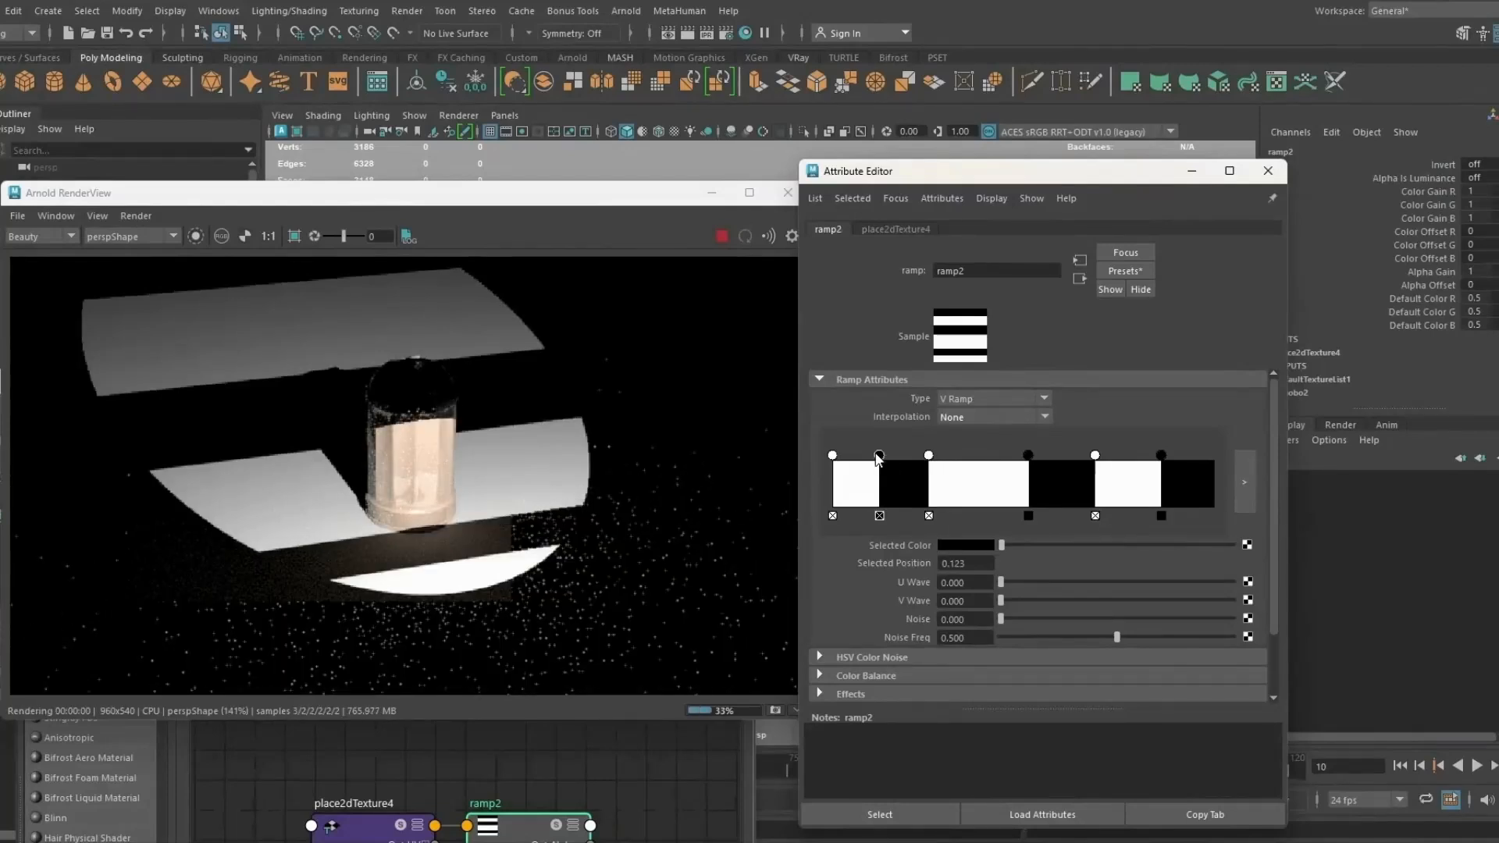
left_click_drag(879, 457, 924, 456)
Step: Add a ramp marker at position 0.368 inside the white band and colour it pink
left_click(974, 487)
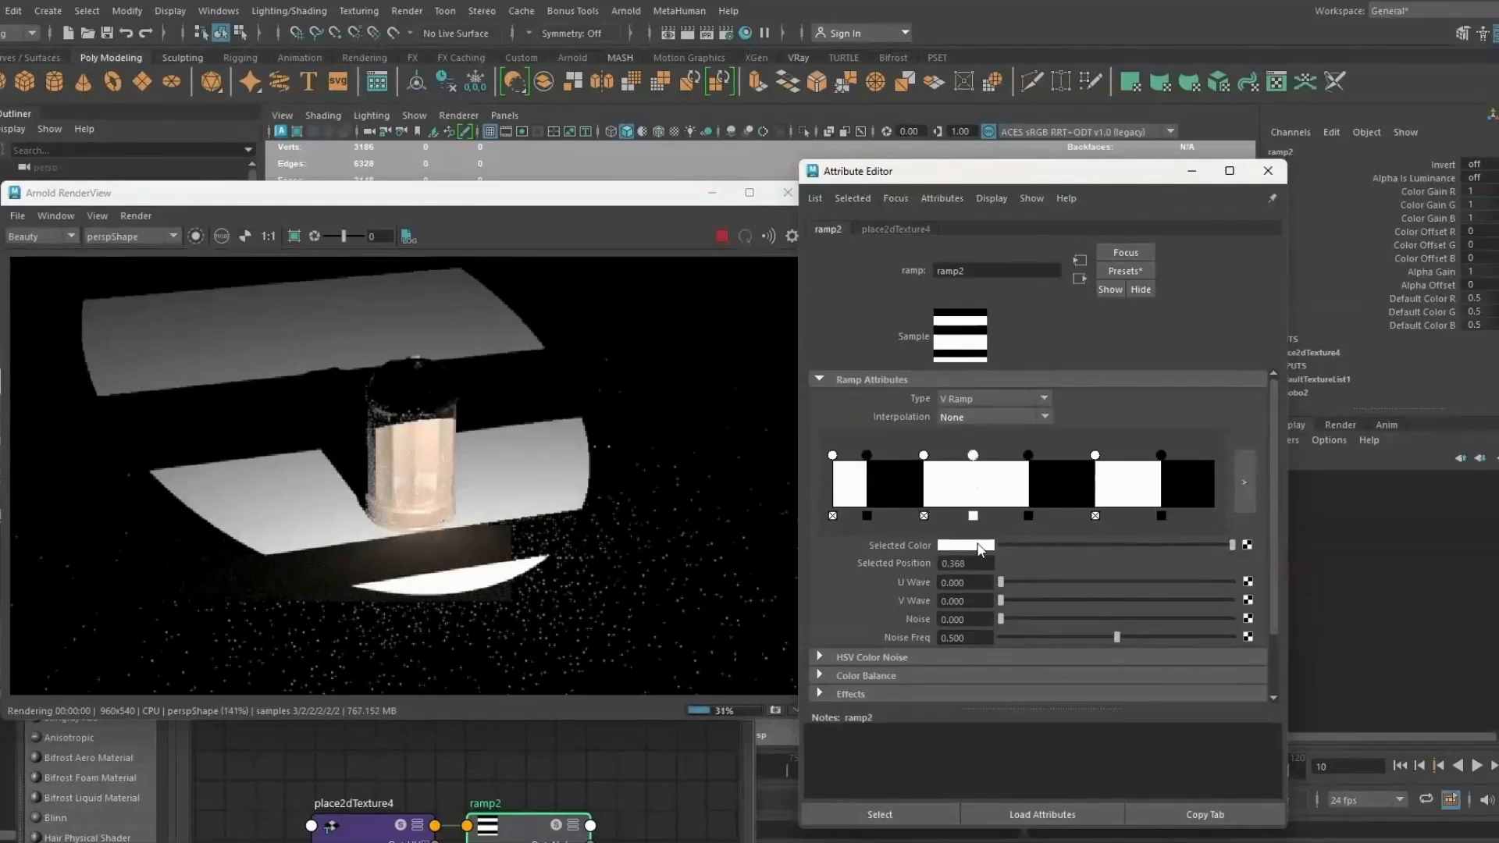
left_click(980, 546)
left_click(1107, 539)
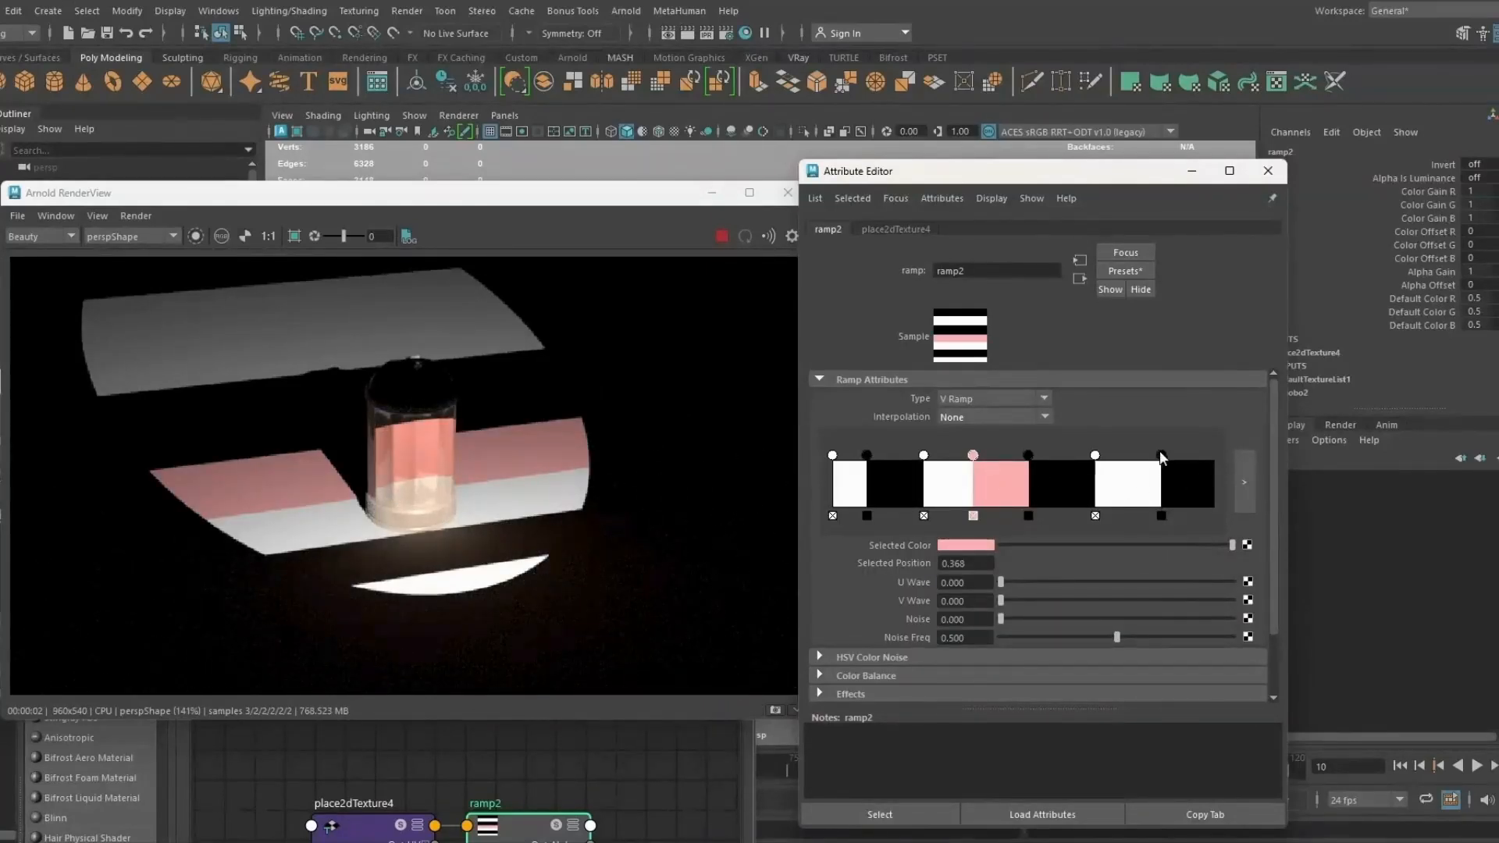
Step: Turn the pink marker black and rework the ramp into alternating black and white stripes, with white markers at 0.467, 0.678 and near the end
left_click_drag(1161, 457, 1128, 459)
left_click(1182, 484)
left_click(973, 455)
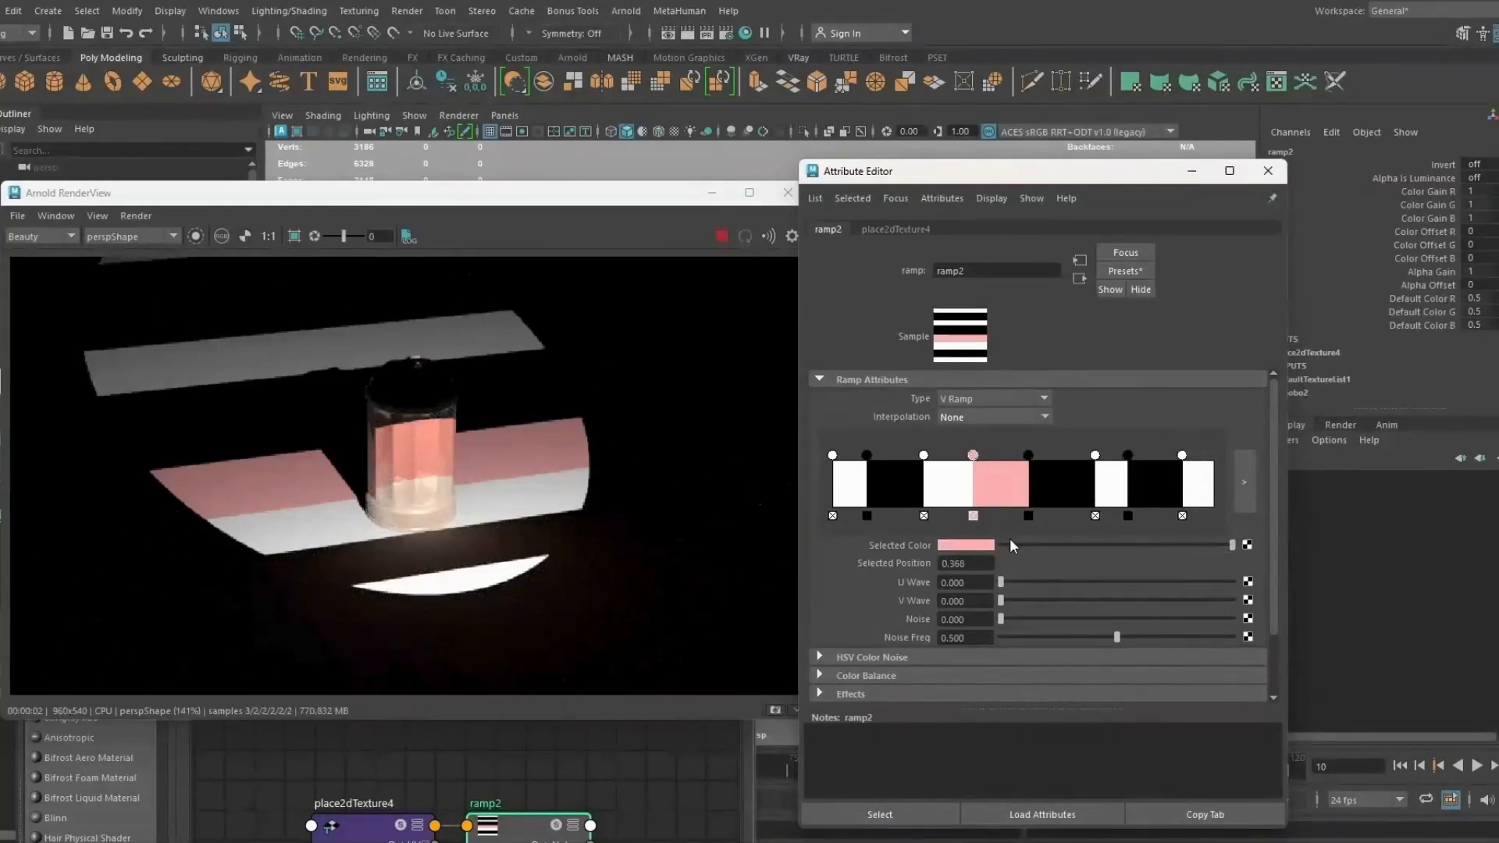
left_click_drag(1009, 544, 976, 546)
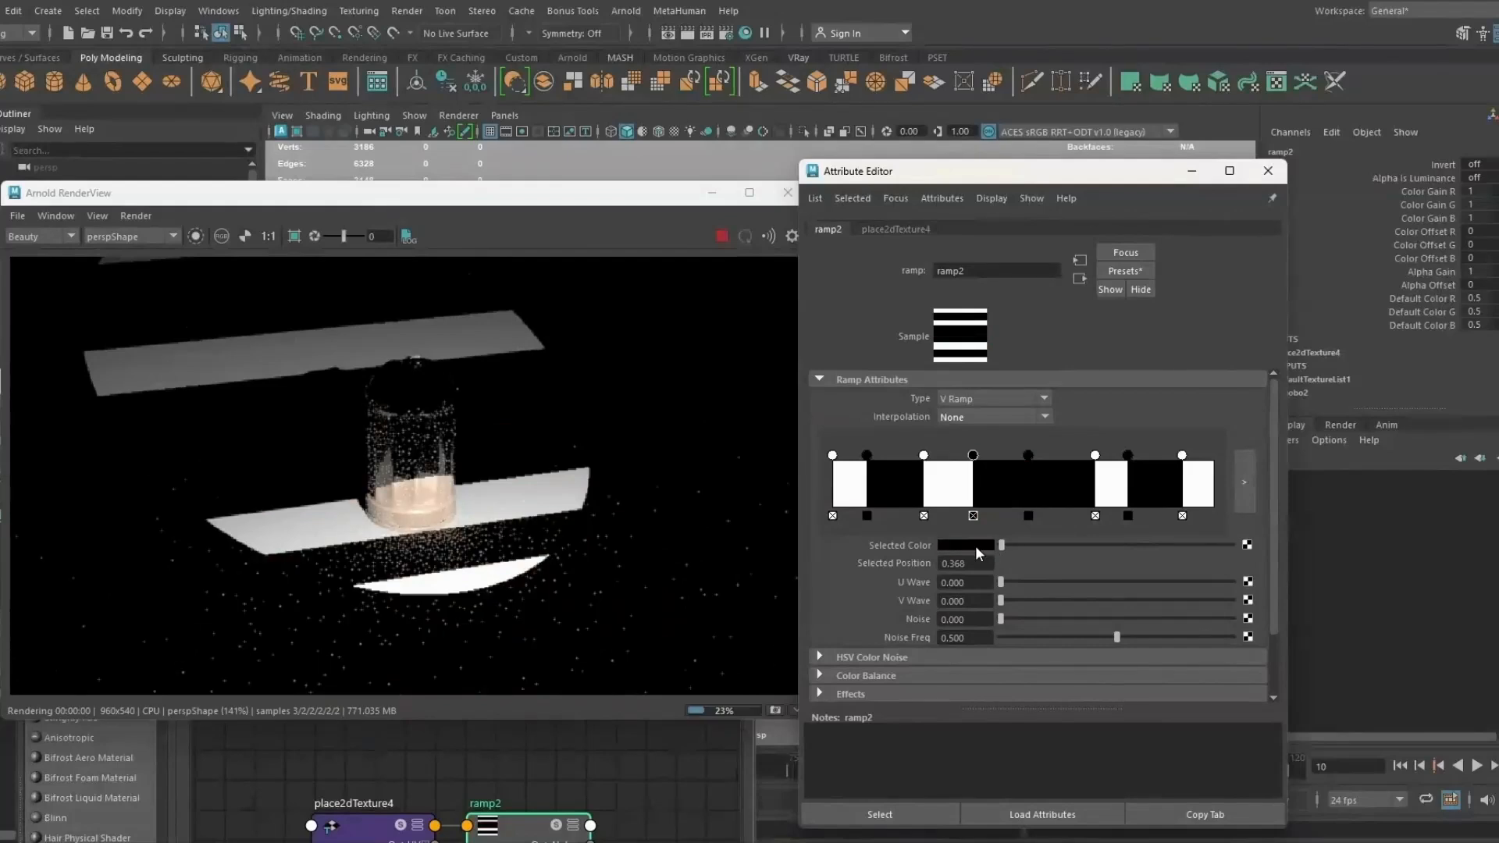
left_click_drag(1029, 455, 1010, 457)
left_click_drag(1063, 545, 1260, 542)
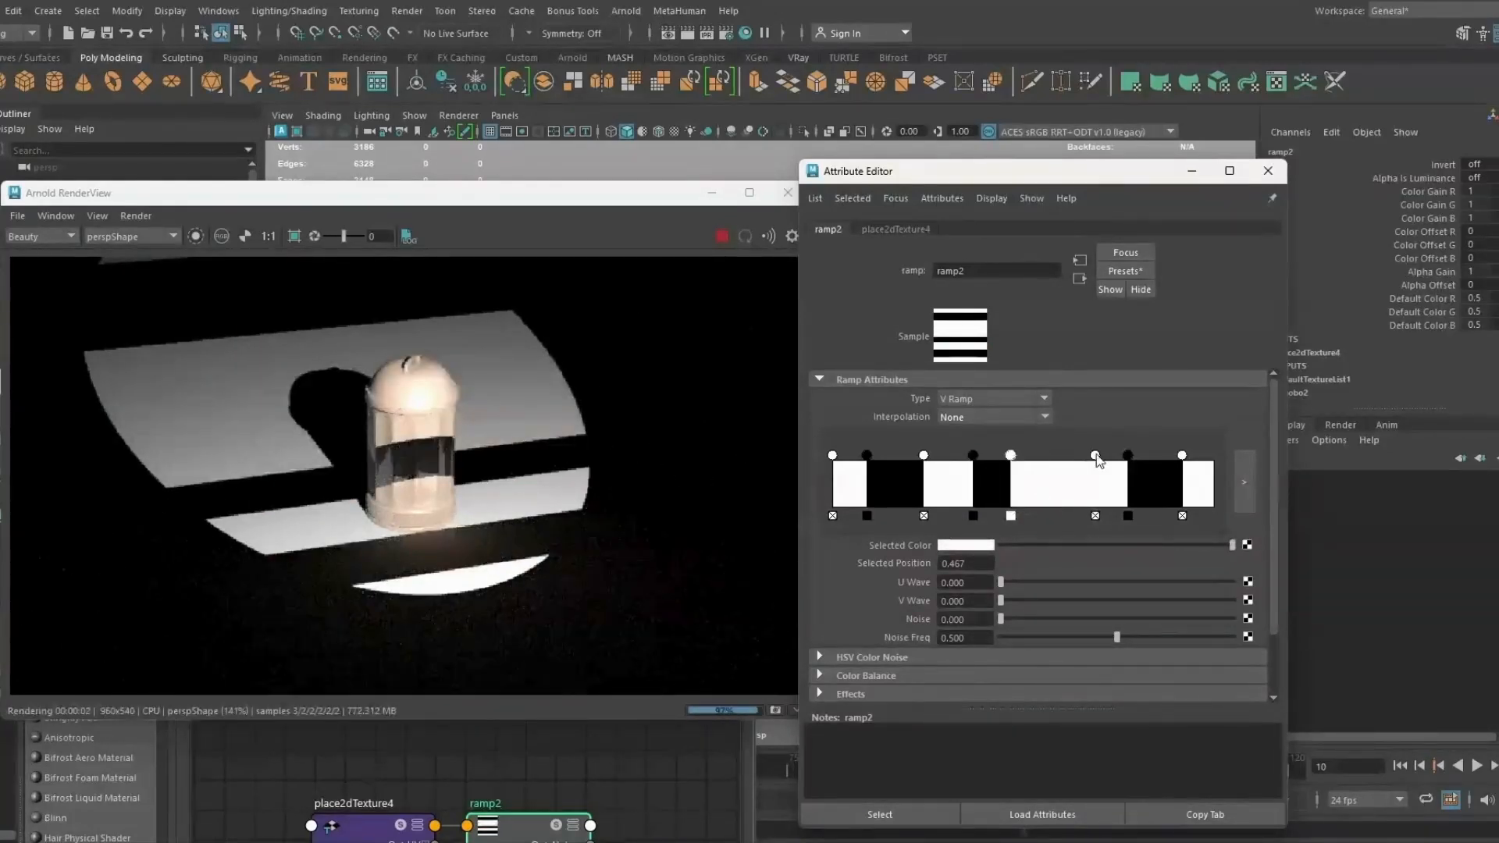
left_click_drag(1096, 456, 1045, 457)
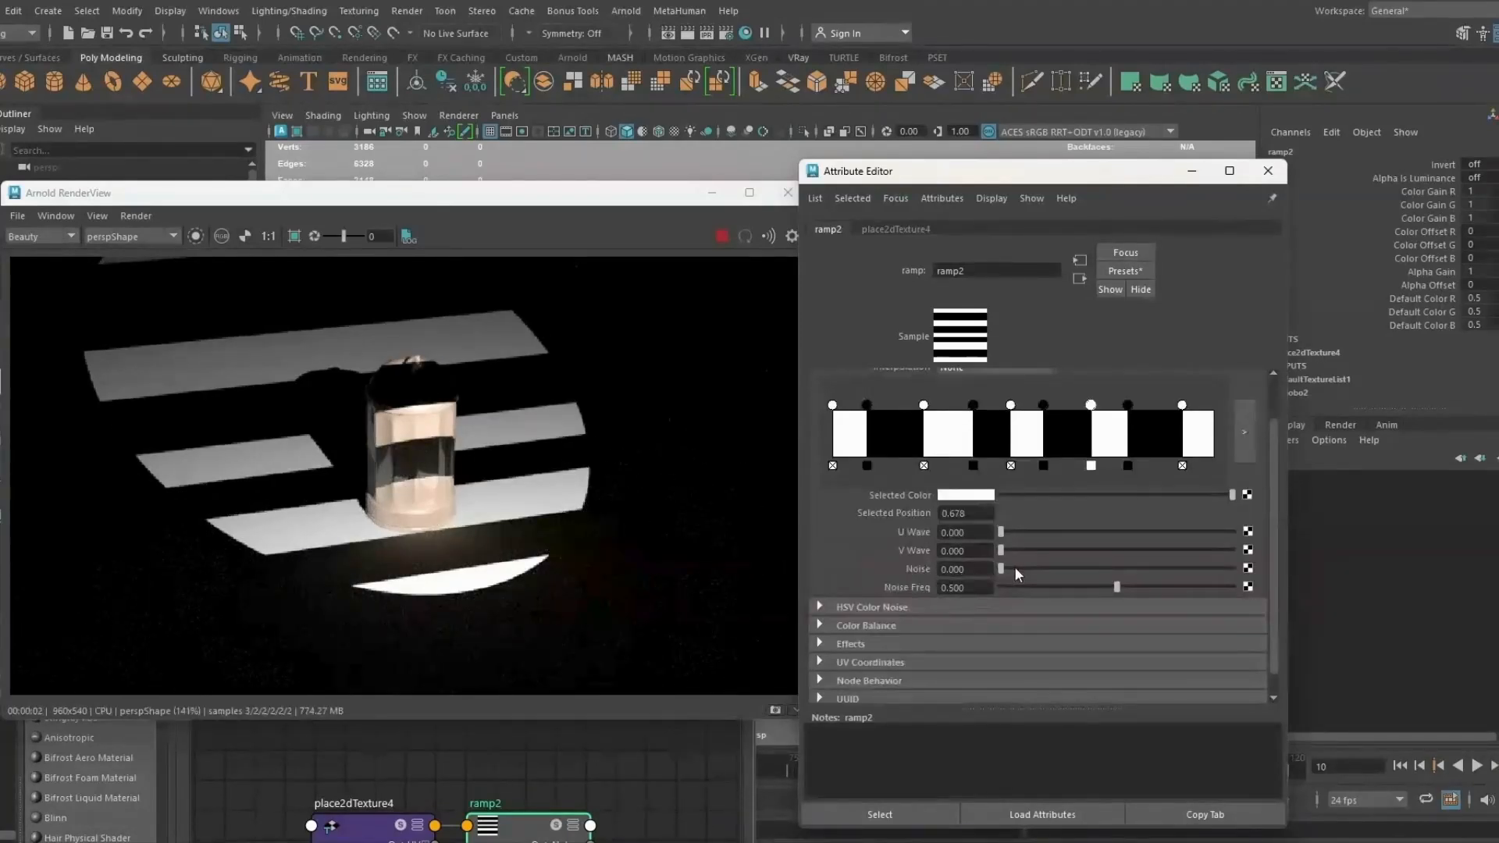
Step: Distort the ramp's stripes with U Wave 0.301 and V Wave 0.275, keeping Noise at 0 and setting Noise Freq to 1.000
mouse_move(1015, 569)
left_mouse_down()
mouse_move(1088, 575)
mouse_move(935, 570)
left_mouse_up()
left_click_drag(1117, 587, 1234, 587)
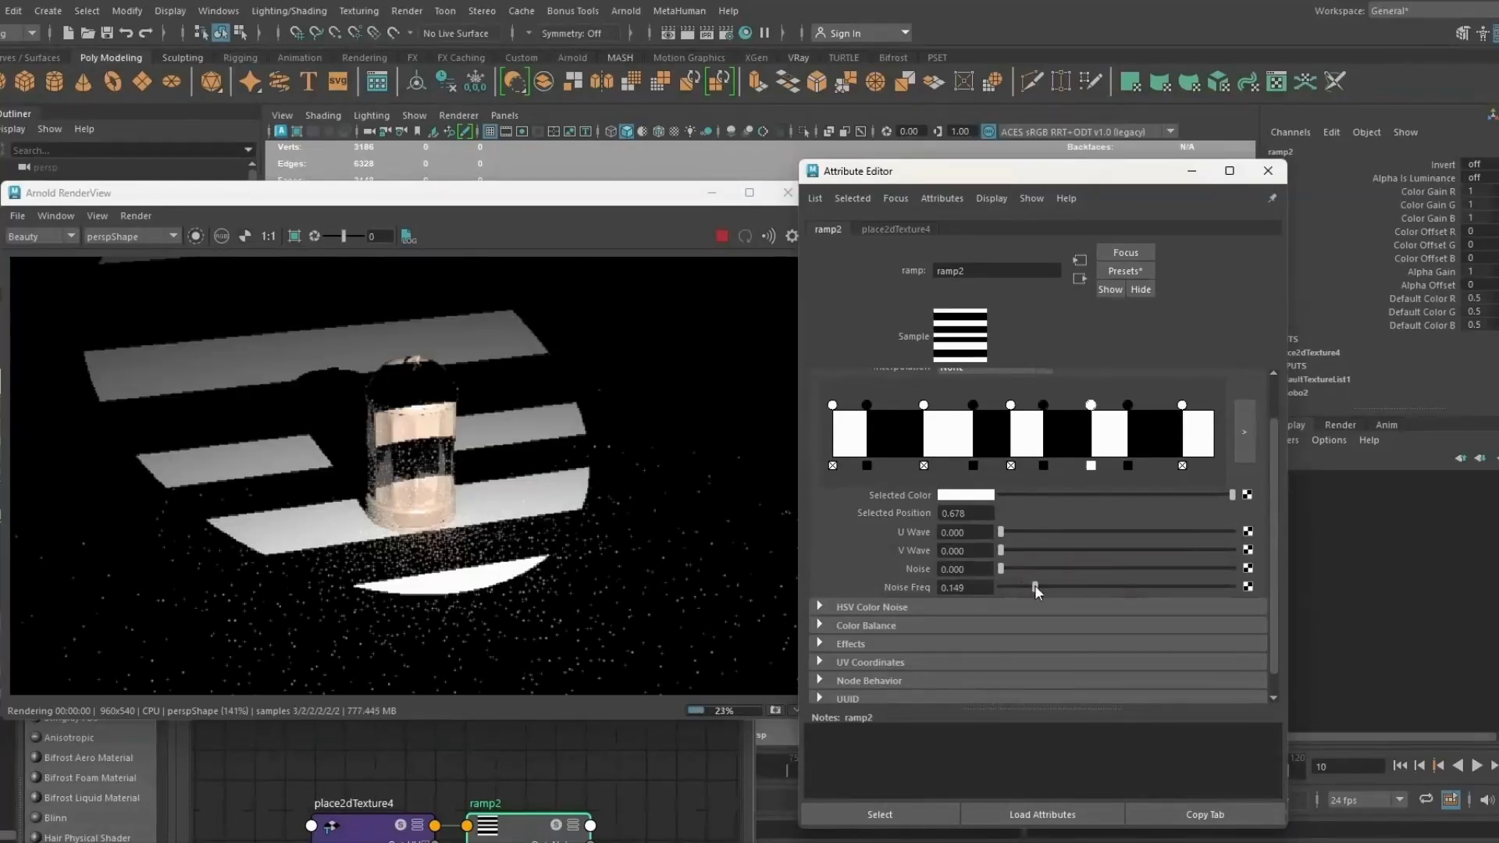
mouse_move(1001, 532)
left_mouse_down()
mouse_move(1070, 534)
mouse_move(1068, 552)
left_mouse_up()
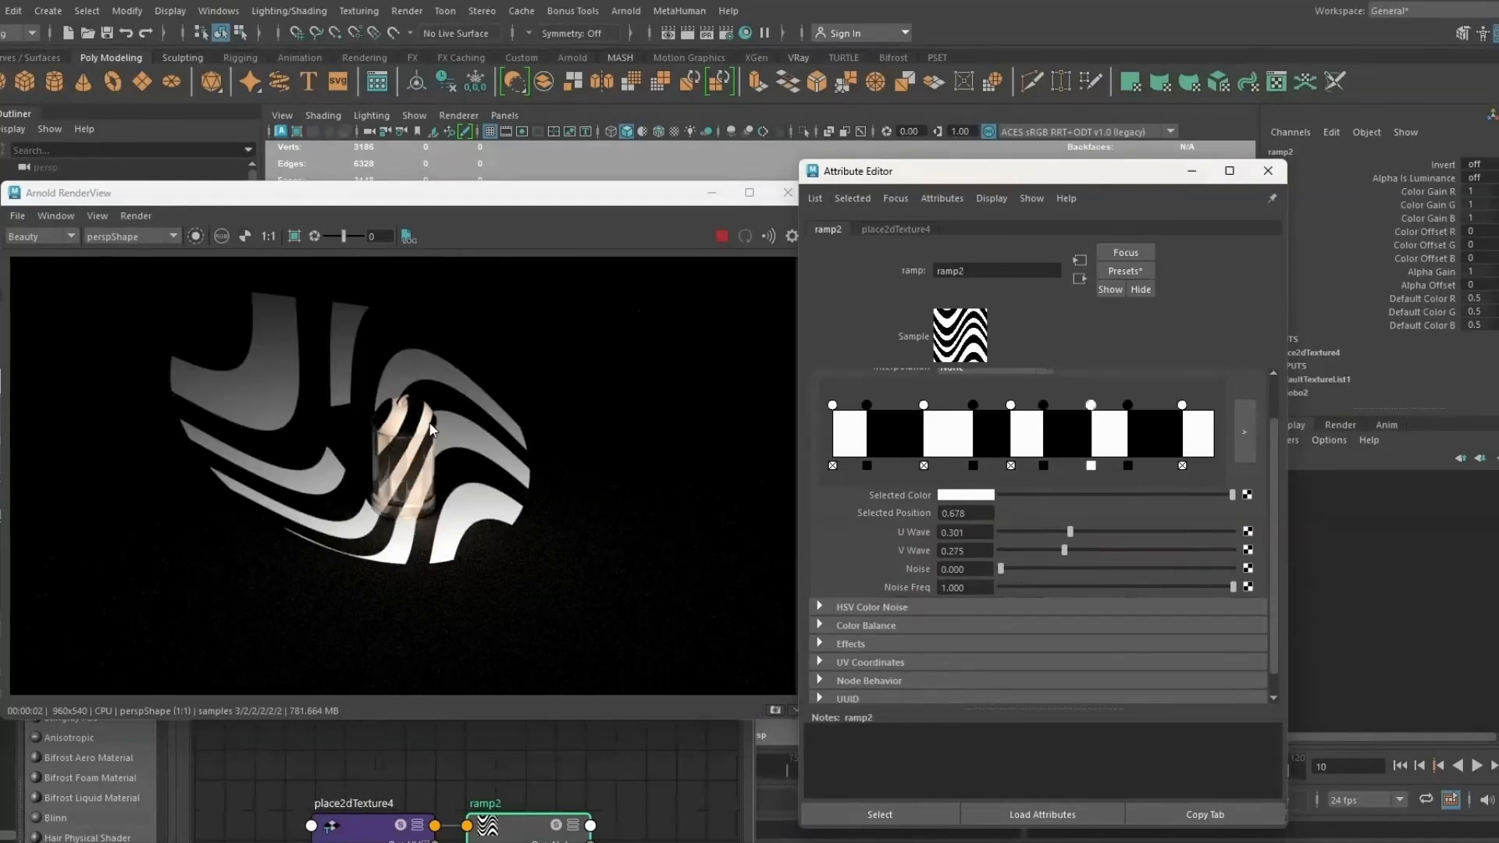
scroll(422, 544, "up", 2)
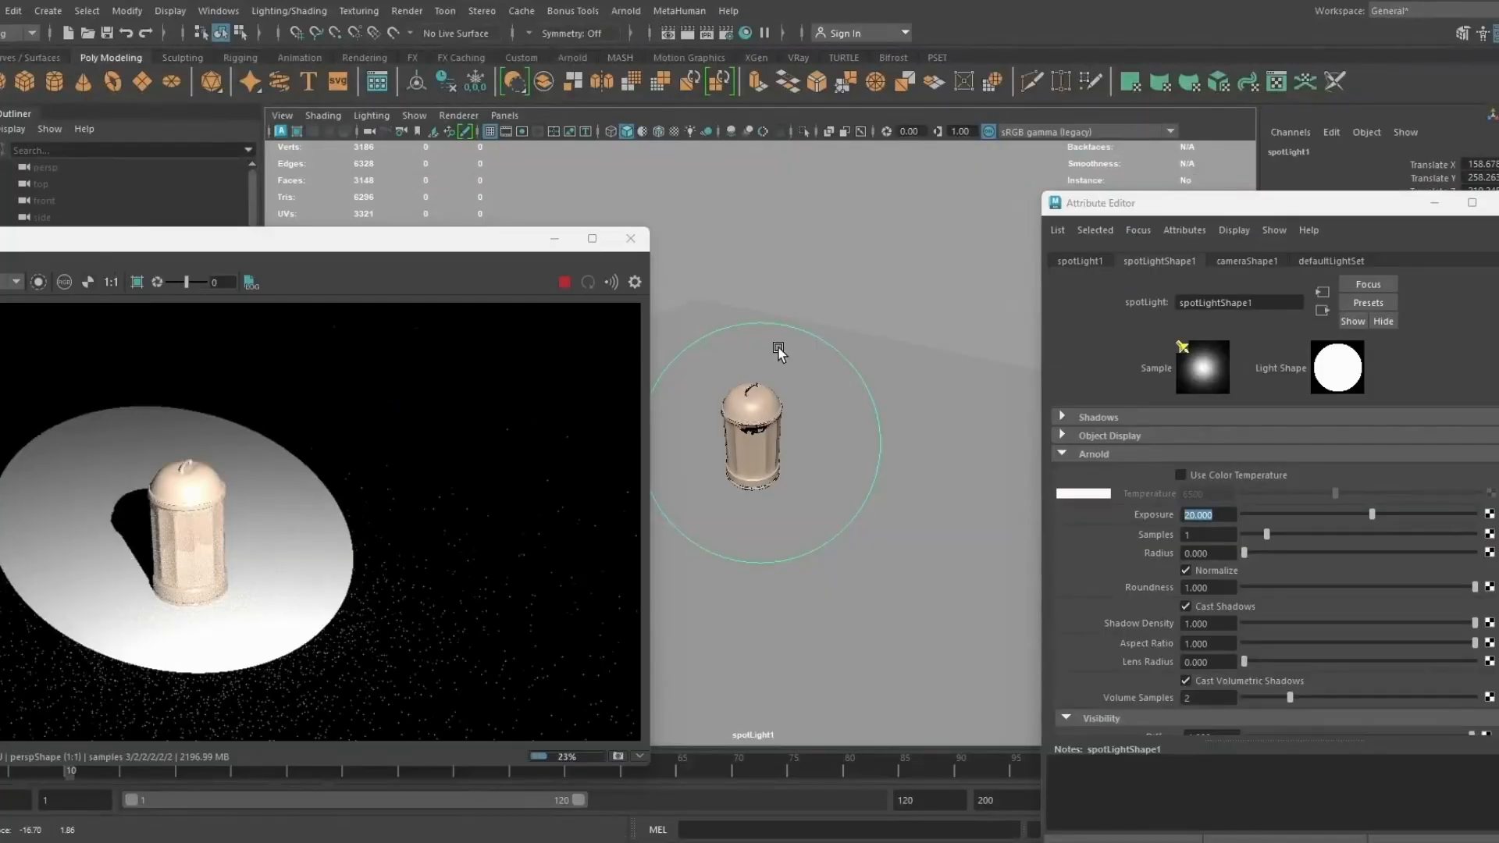
Step: Switch the viewport from the spot light's view to perspective and add a Gobo light filter to the spot light
key("space")
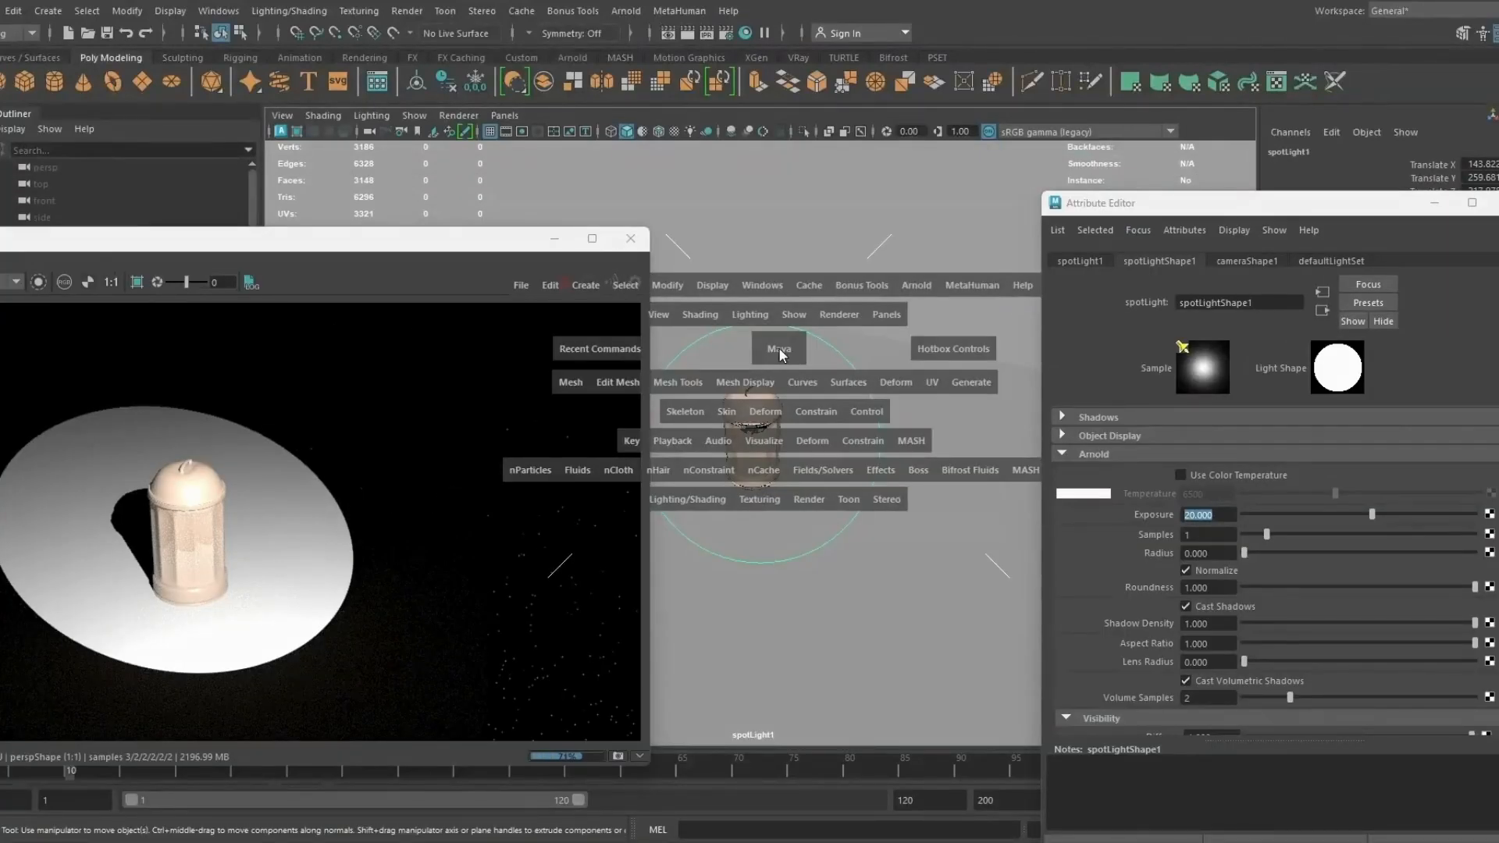
left_click(779, 348)
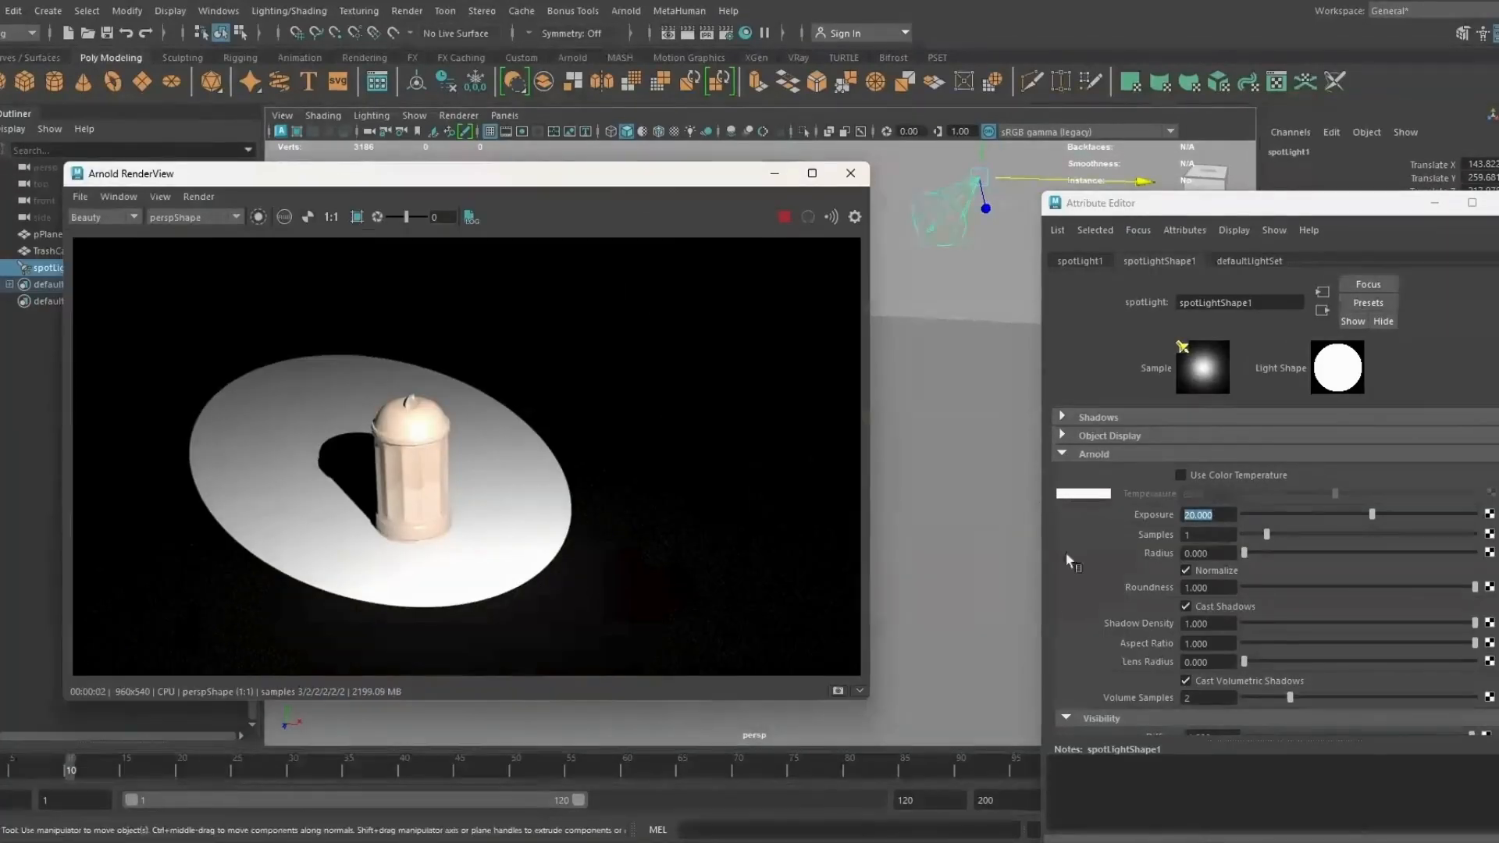
scroll(1096, 542, "down", 5)
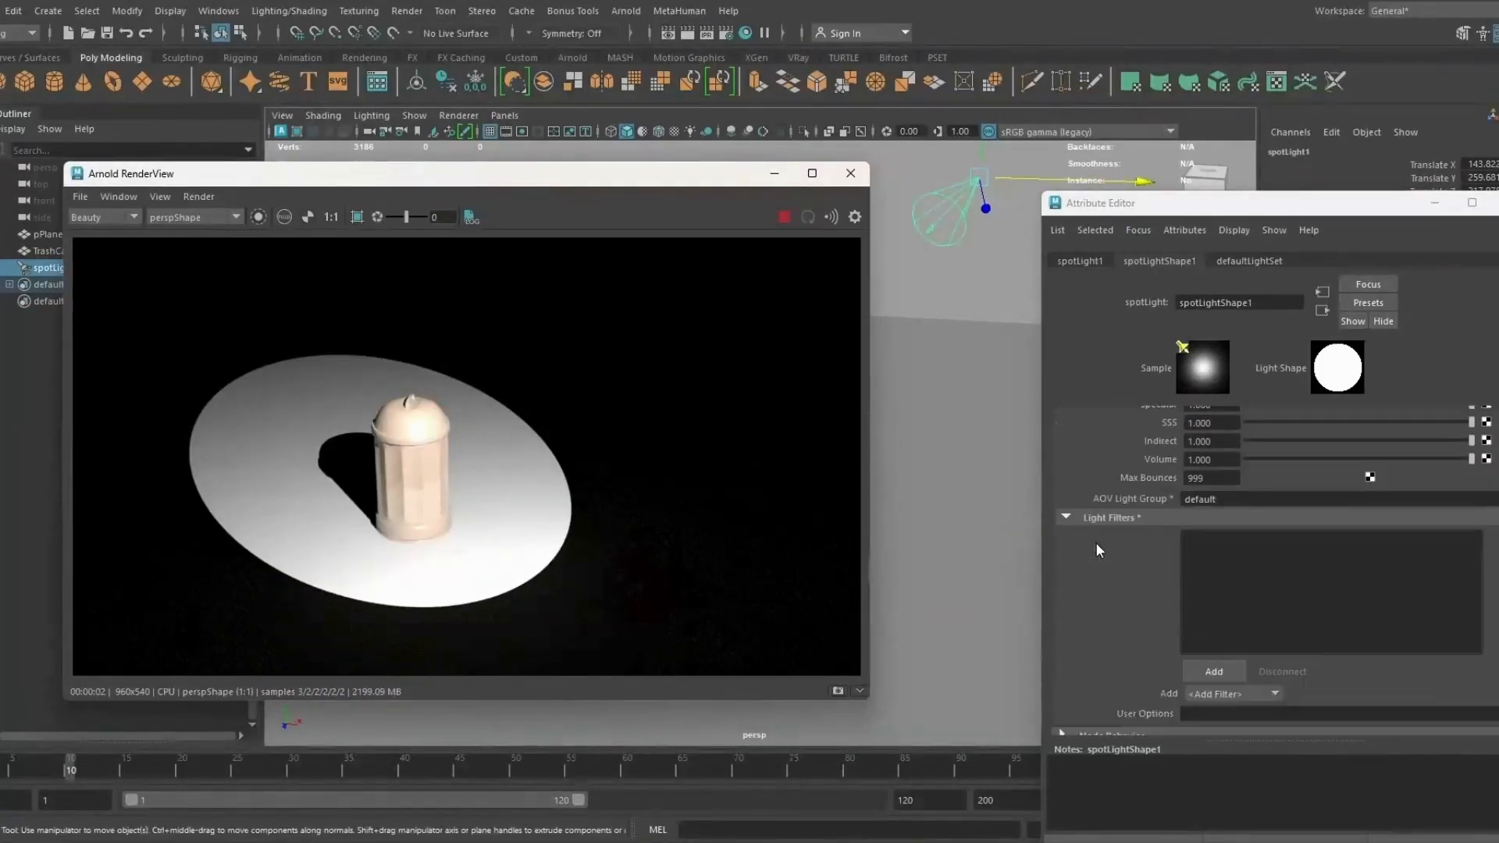
left_click(1229, 623)
left_click(530, 303)
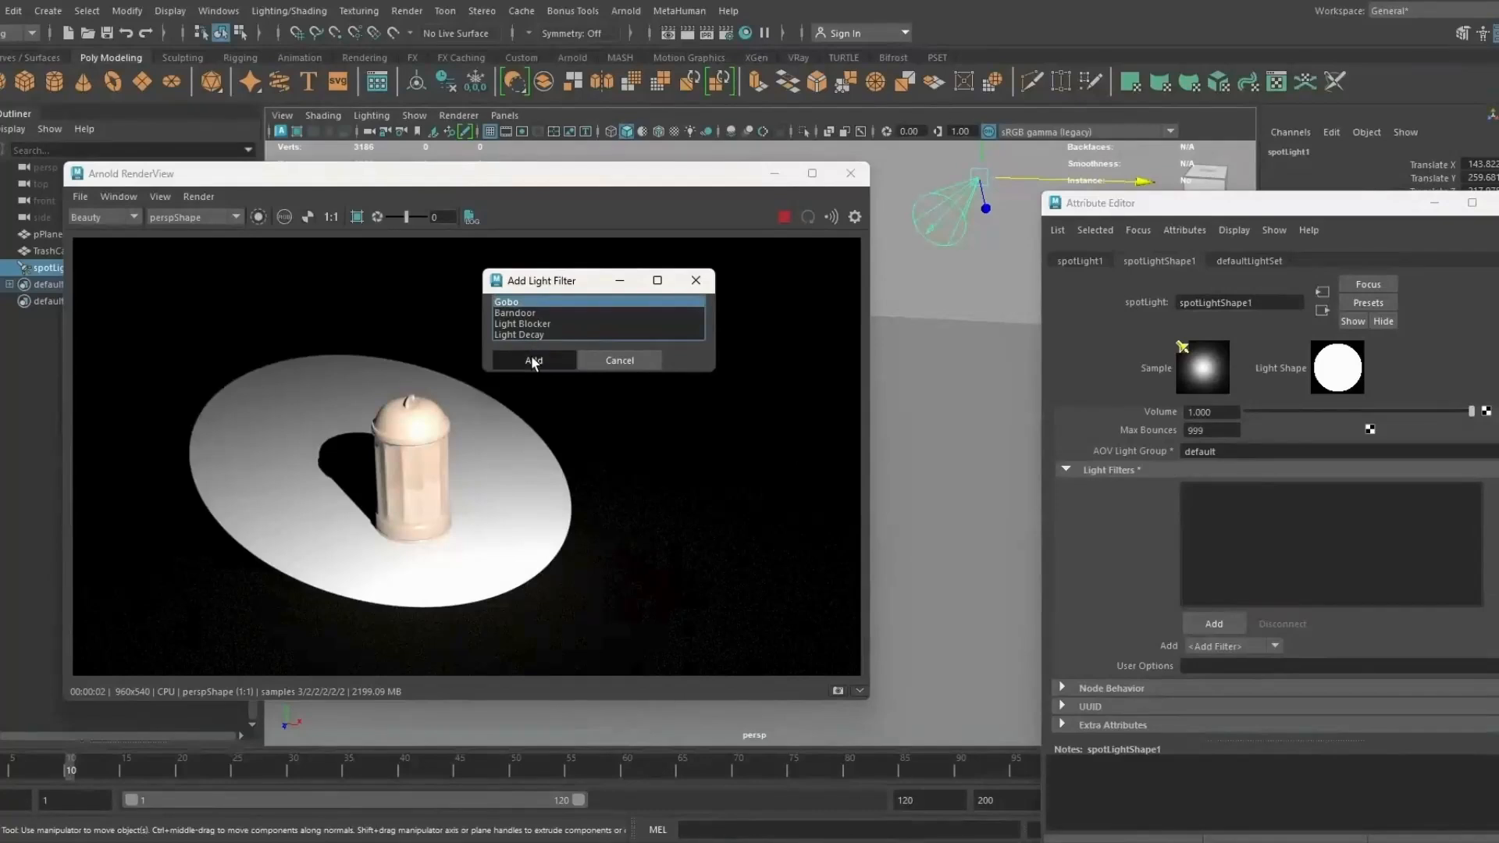
left_click(532, 360)
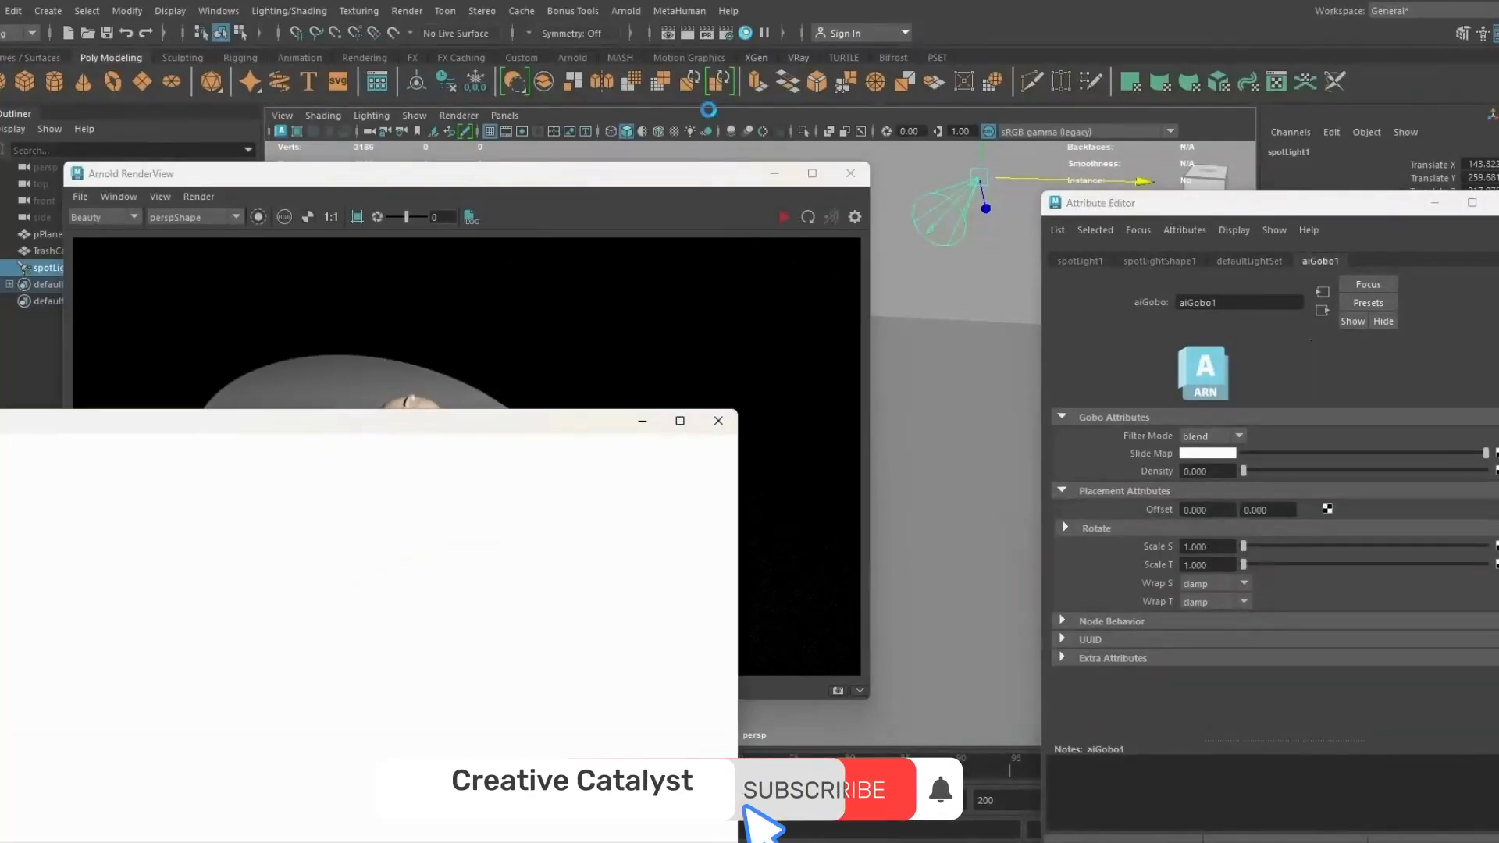
Step: Bring Hypershade into view and create a noise texture node with its 2D placement in the empty graph
left_click_drag(569, 443, 836, 282)
left_click(620, 651)
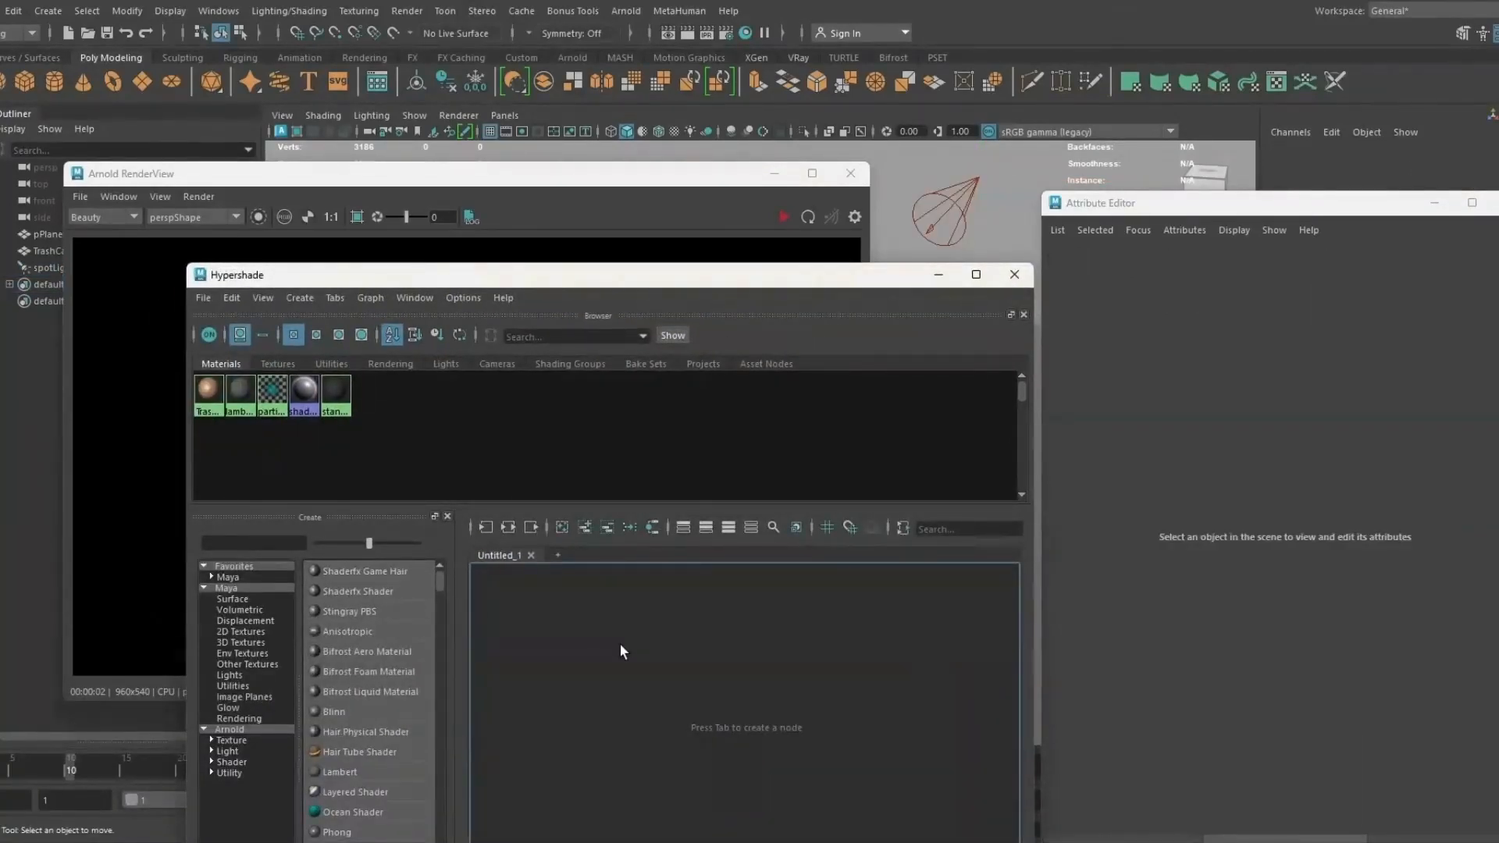
key("Tab")
type("nois")
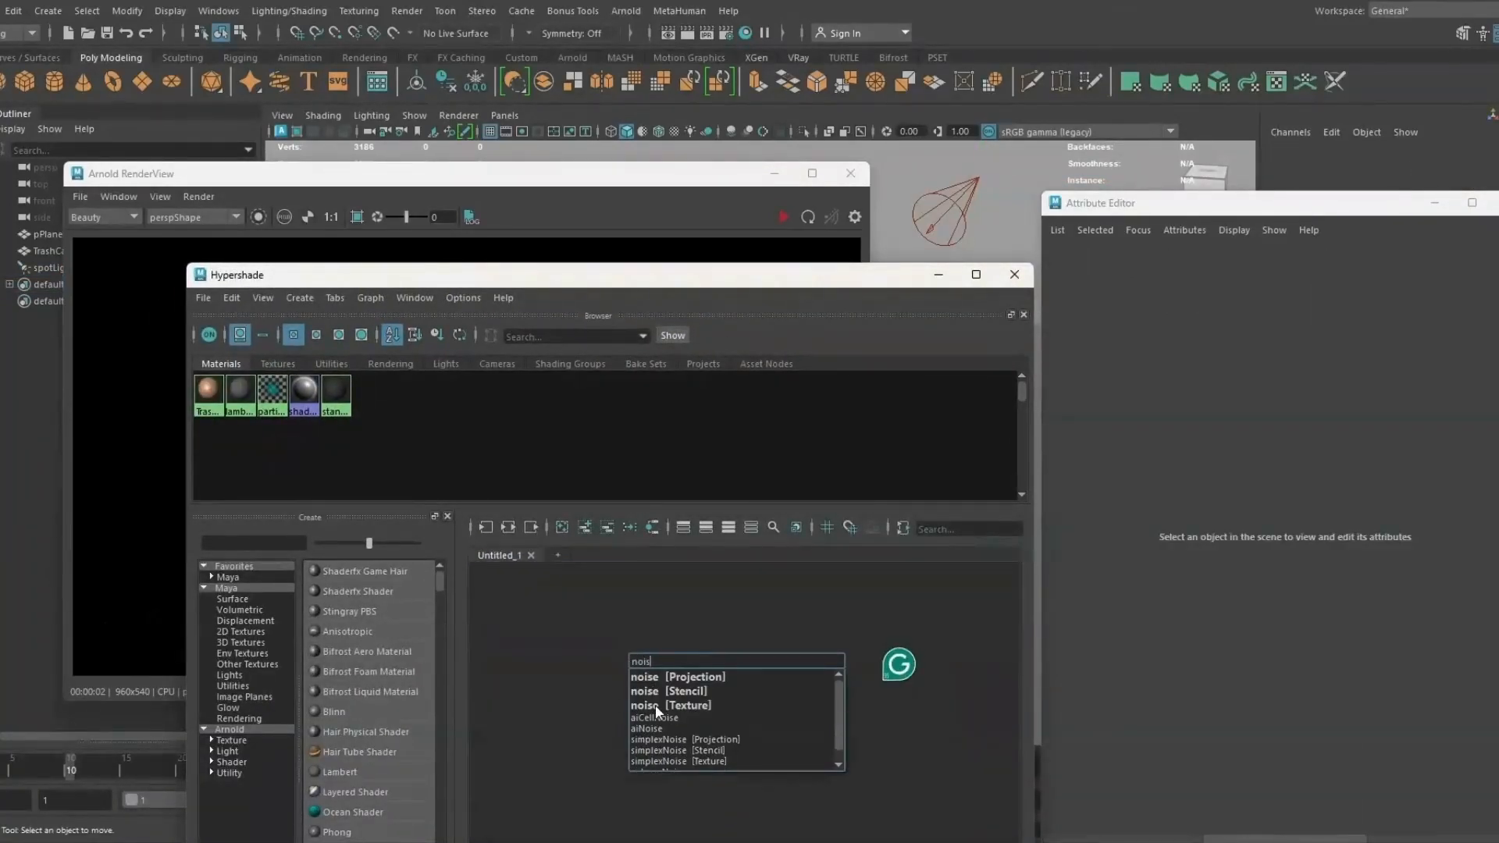
left_click(654, 705)
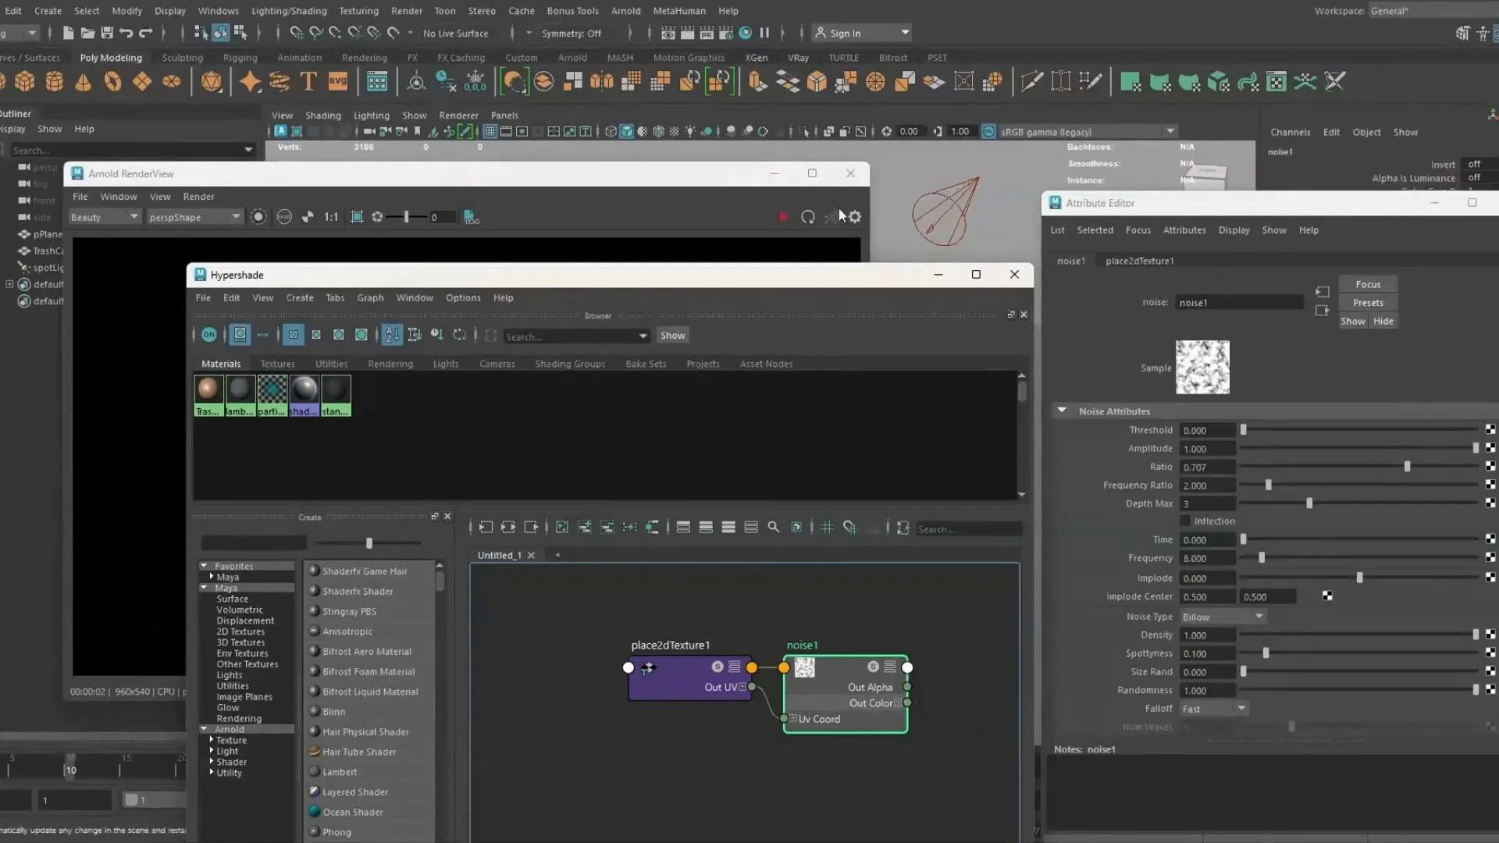
Step: Connect the noise texture to the gobo filter's Slide Map, reselect the noise node and restart the live render
left_click(972, 190)
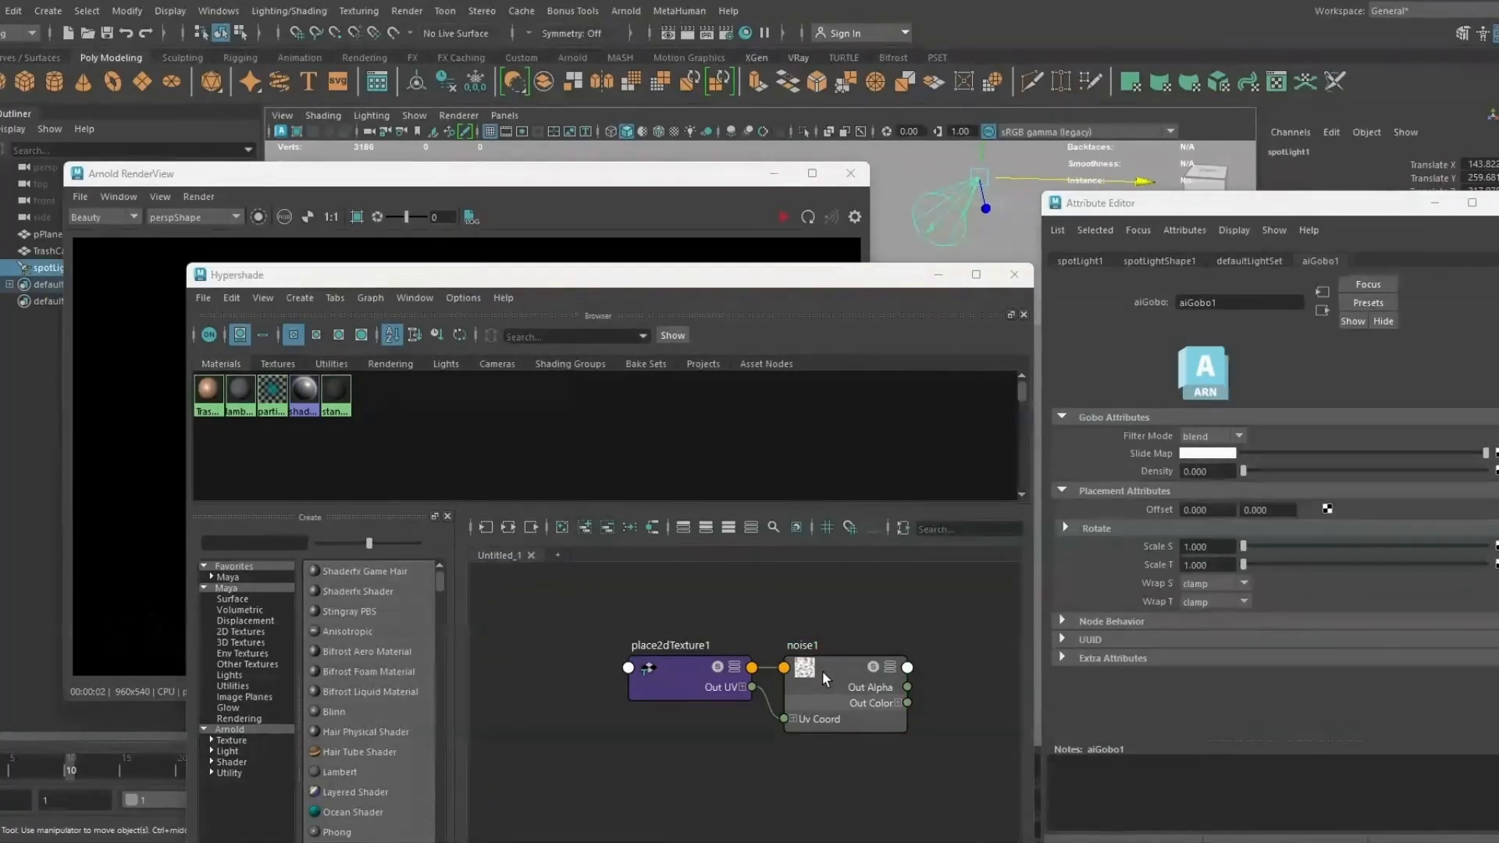
middle_click_drag(1167, 454, 1164, 451)
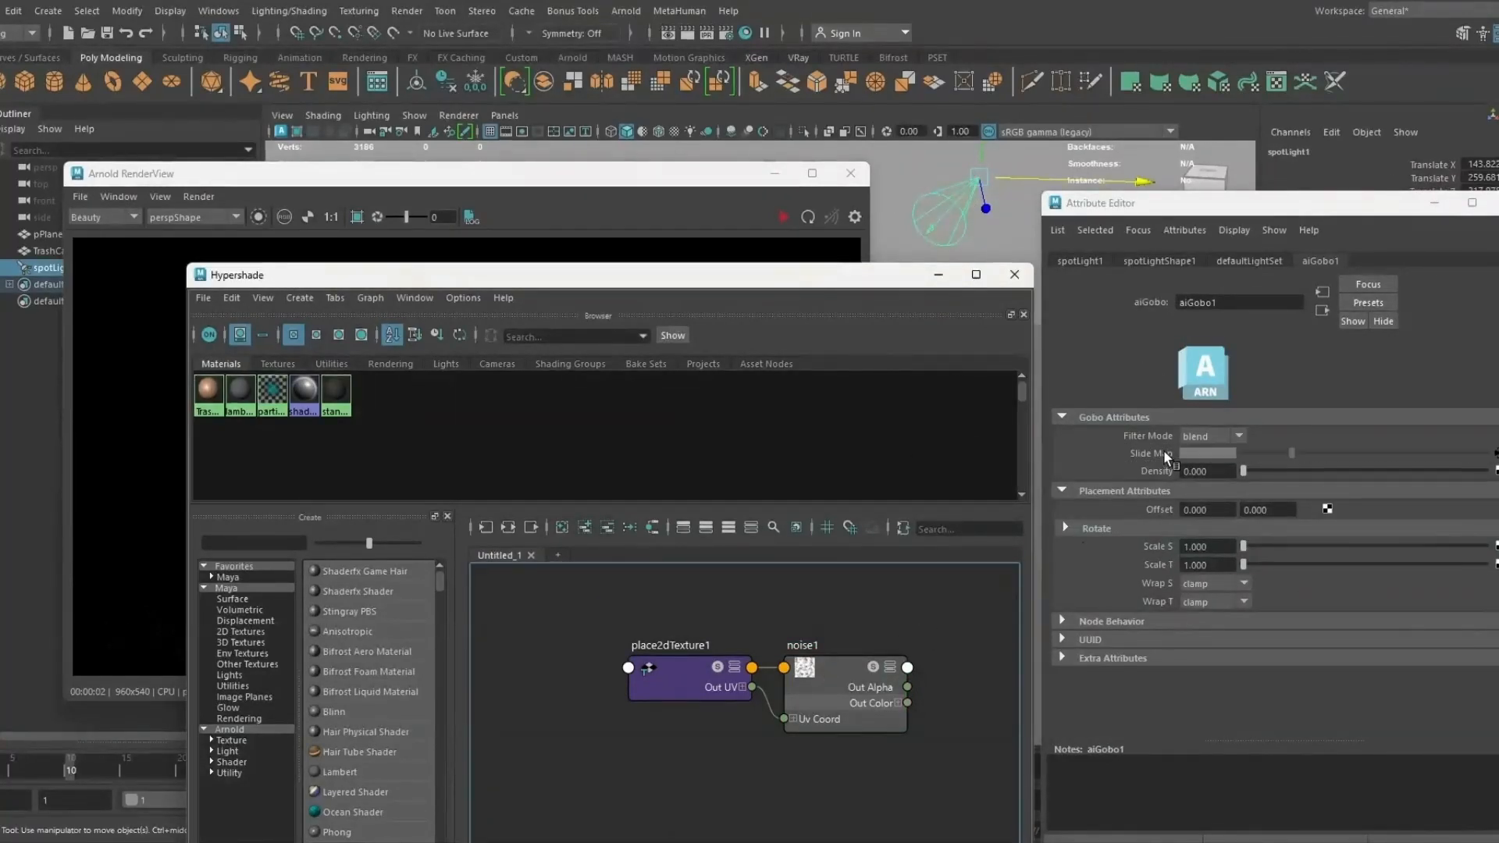
left_click(836, 681)
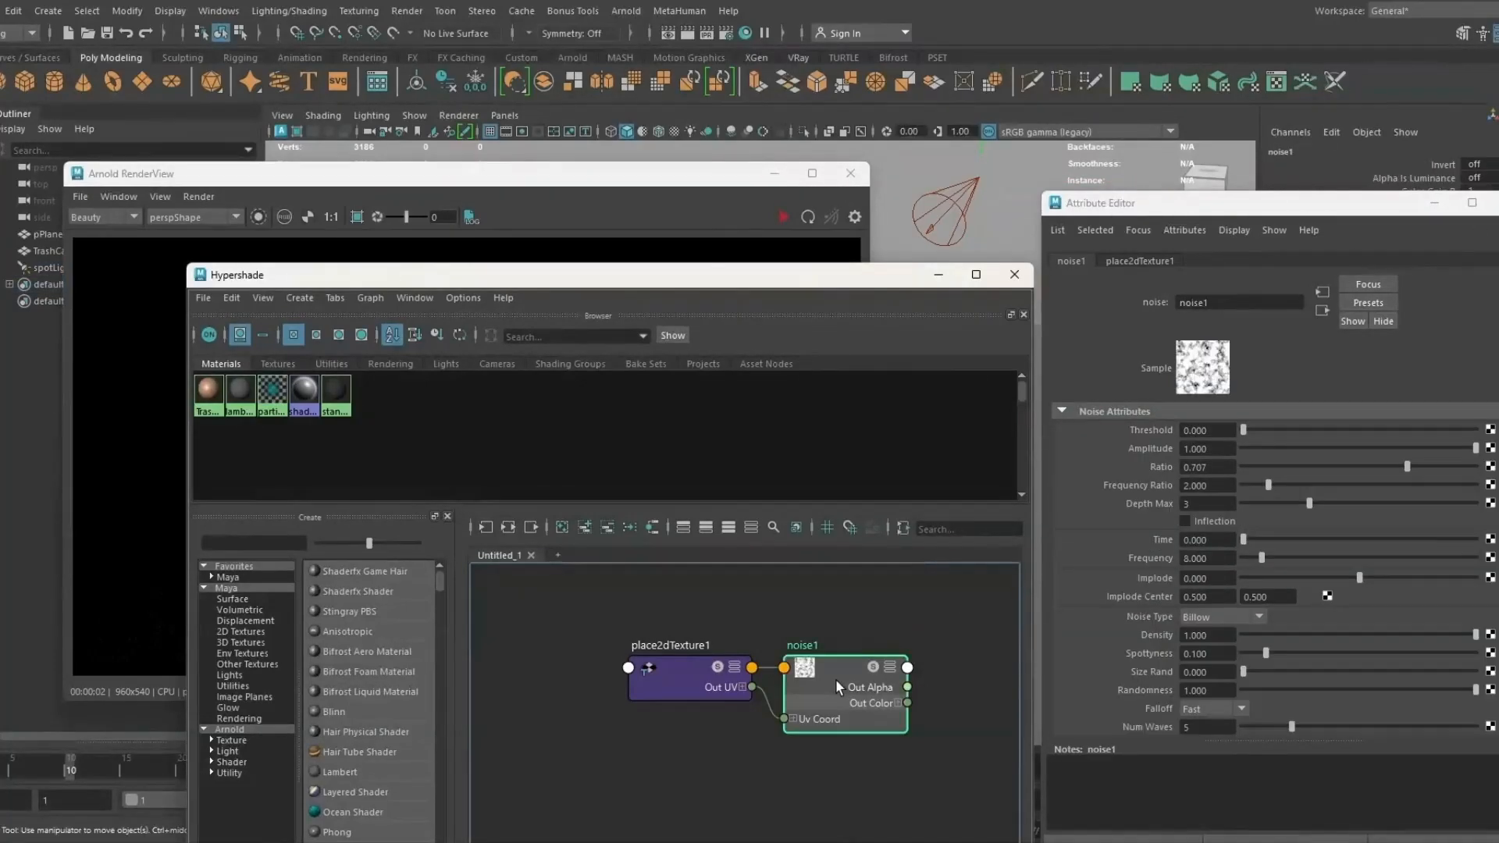
left_click(780, 218)
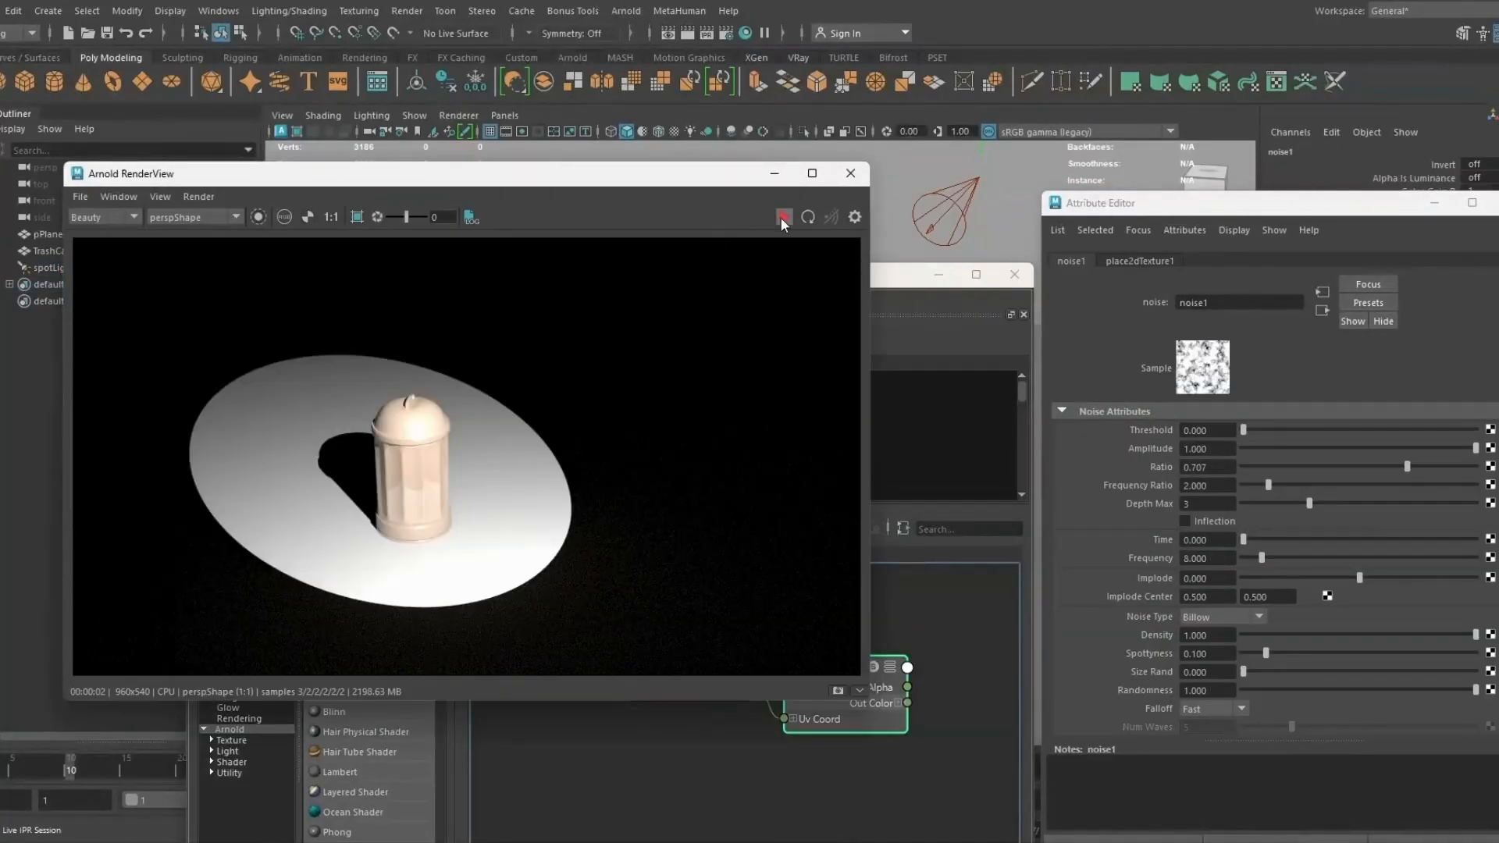
Step: Tune the noise texture to Threshold 0, Amplitude 0.518, Ratio 0, Frequency Ratio 1.000, Time 0.018 and Density 0.080
left_click(1296, 429)
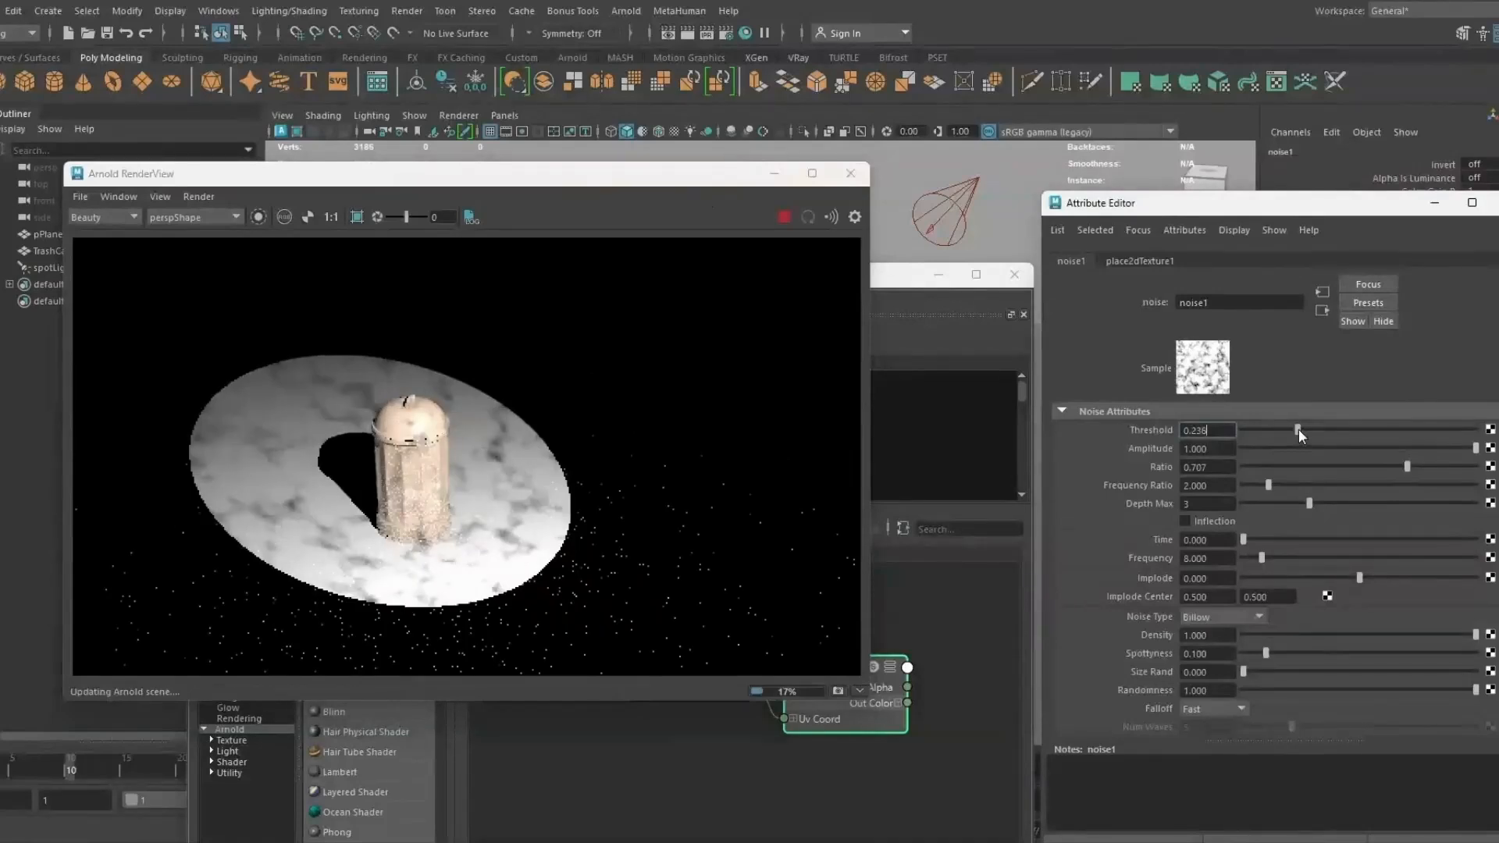
left_click_drag(1300, 429, 1267, 467)
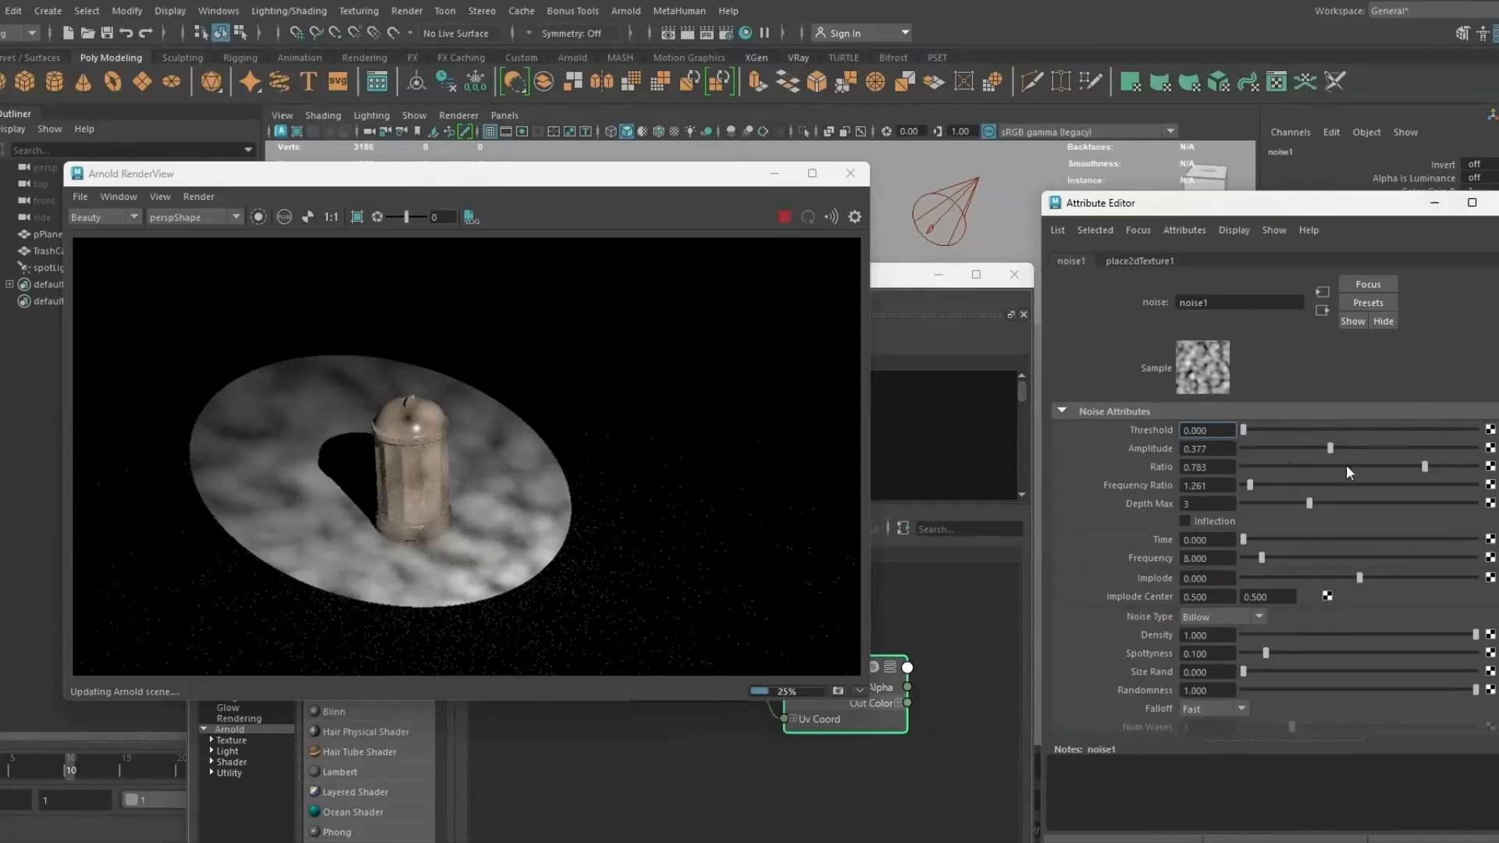
mouse_move(1346, 465)
left_mouse_down()
mouse_move(1270, 467)
mouse_move(1239, 489)
mouse_move(1363, 453)
left_mouse_up()
left_click(1256, 449)
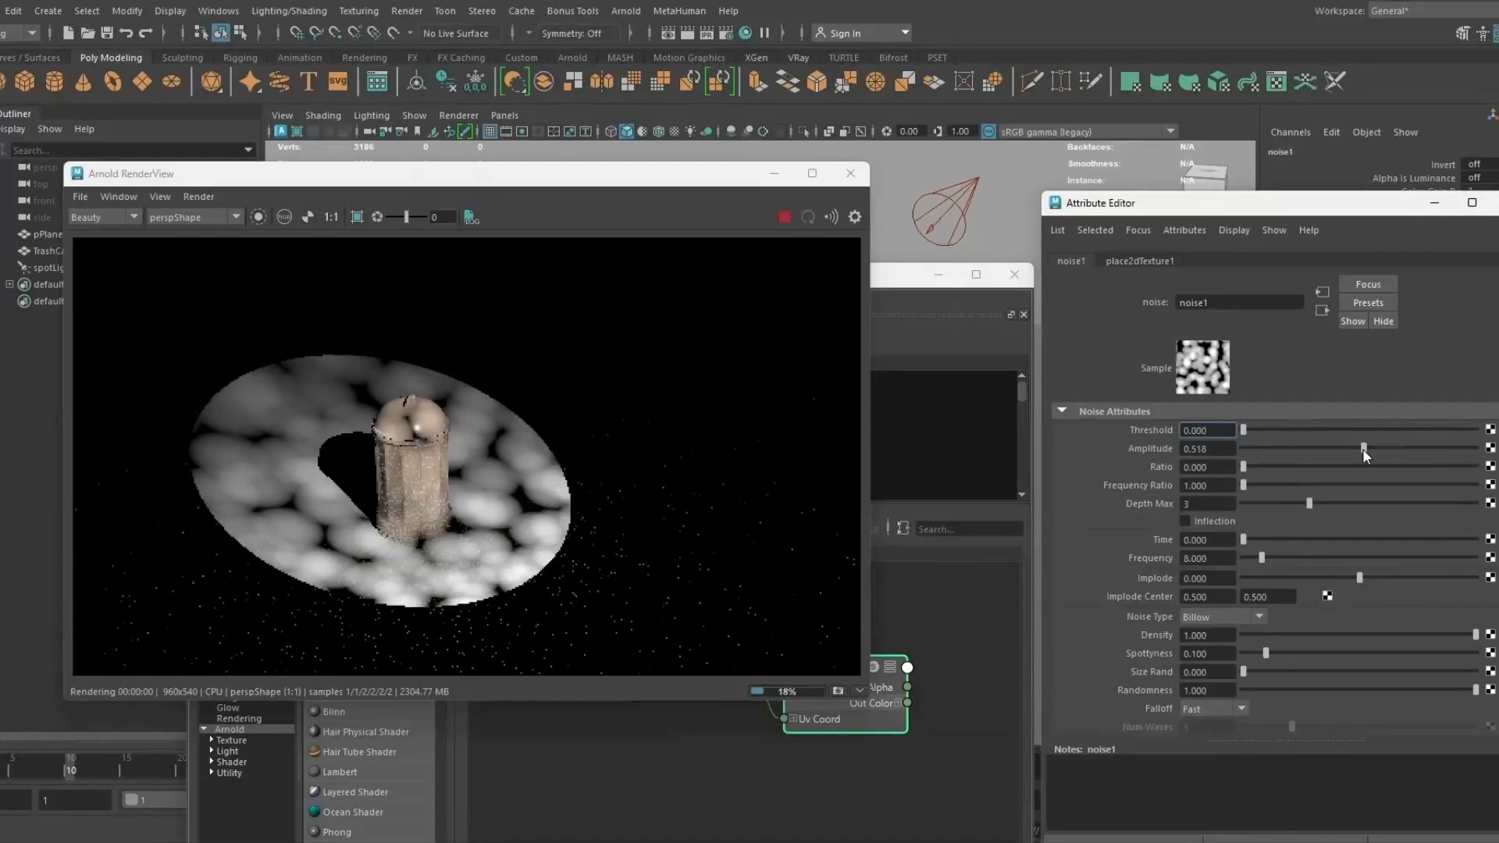
left_click(1273, 540)
left_click(1264, 634)
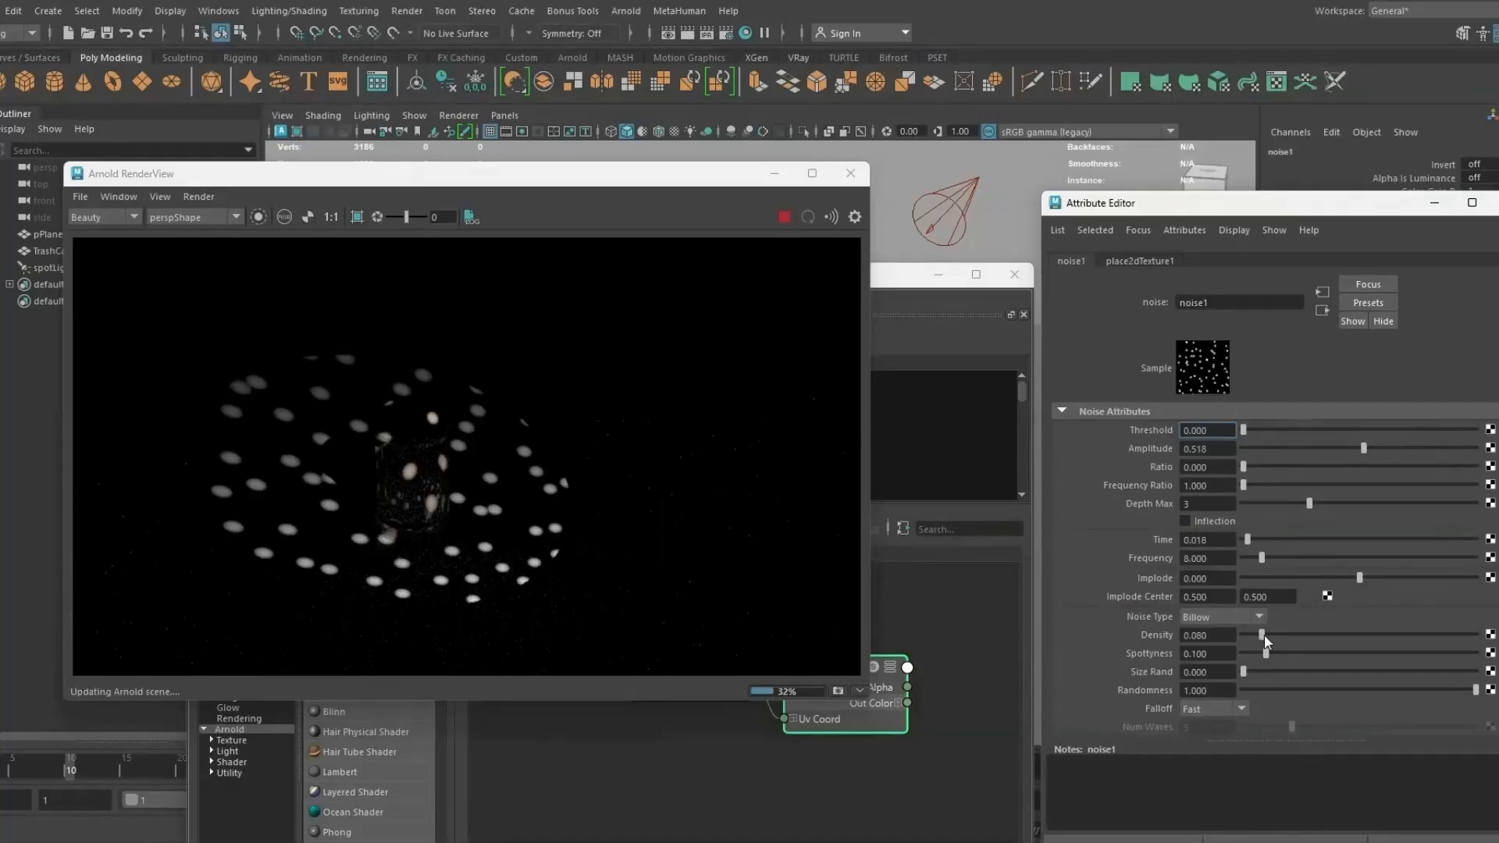
Step: Tune the noise texture to Density 0.293, Spottyness 0.620, Size Rand 0.696 and Randomness 0.511
left_click_drag(1266, 654, 1361, 654)
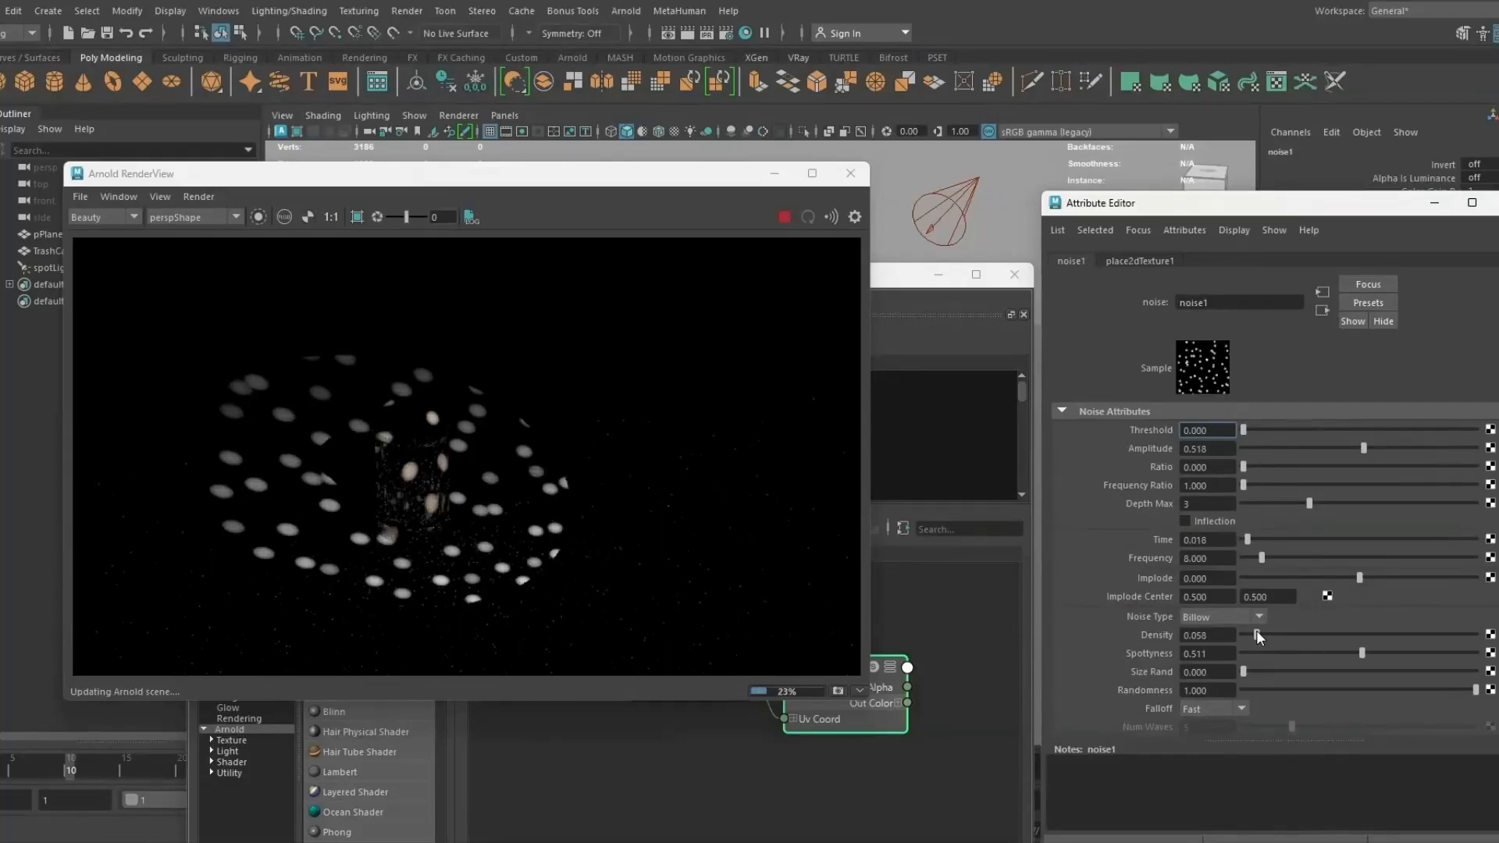
left_click_drag(1259, 633, 1311, 631)
scroll(397, 495, "up", 4)
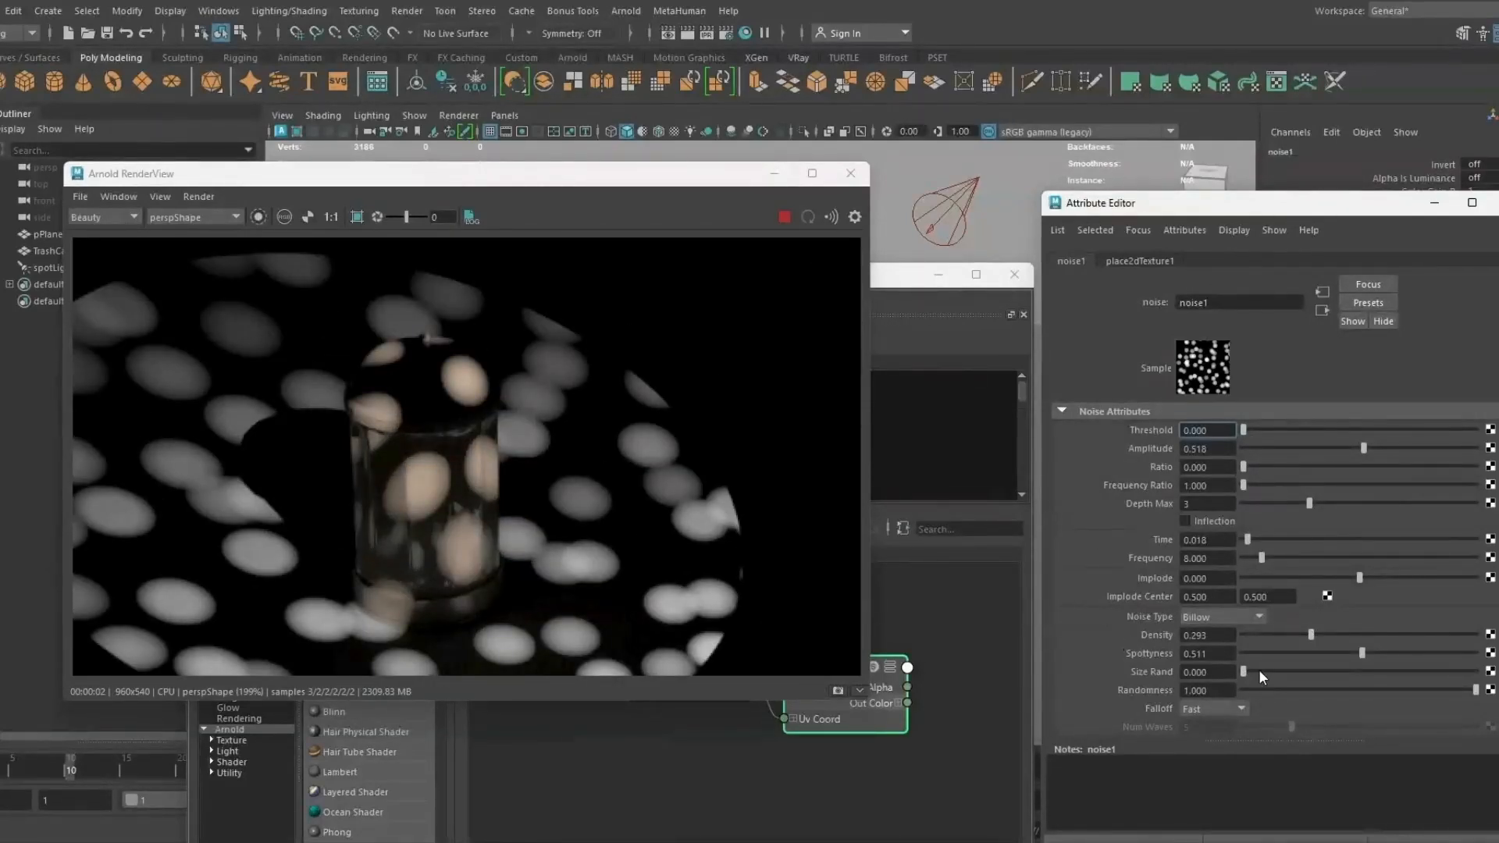
left_click_drag(1262, 670, 1405, 670)
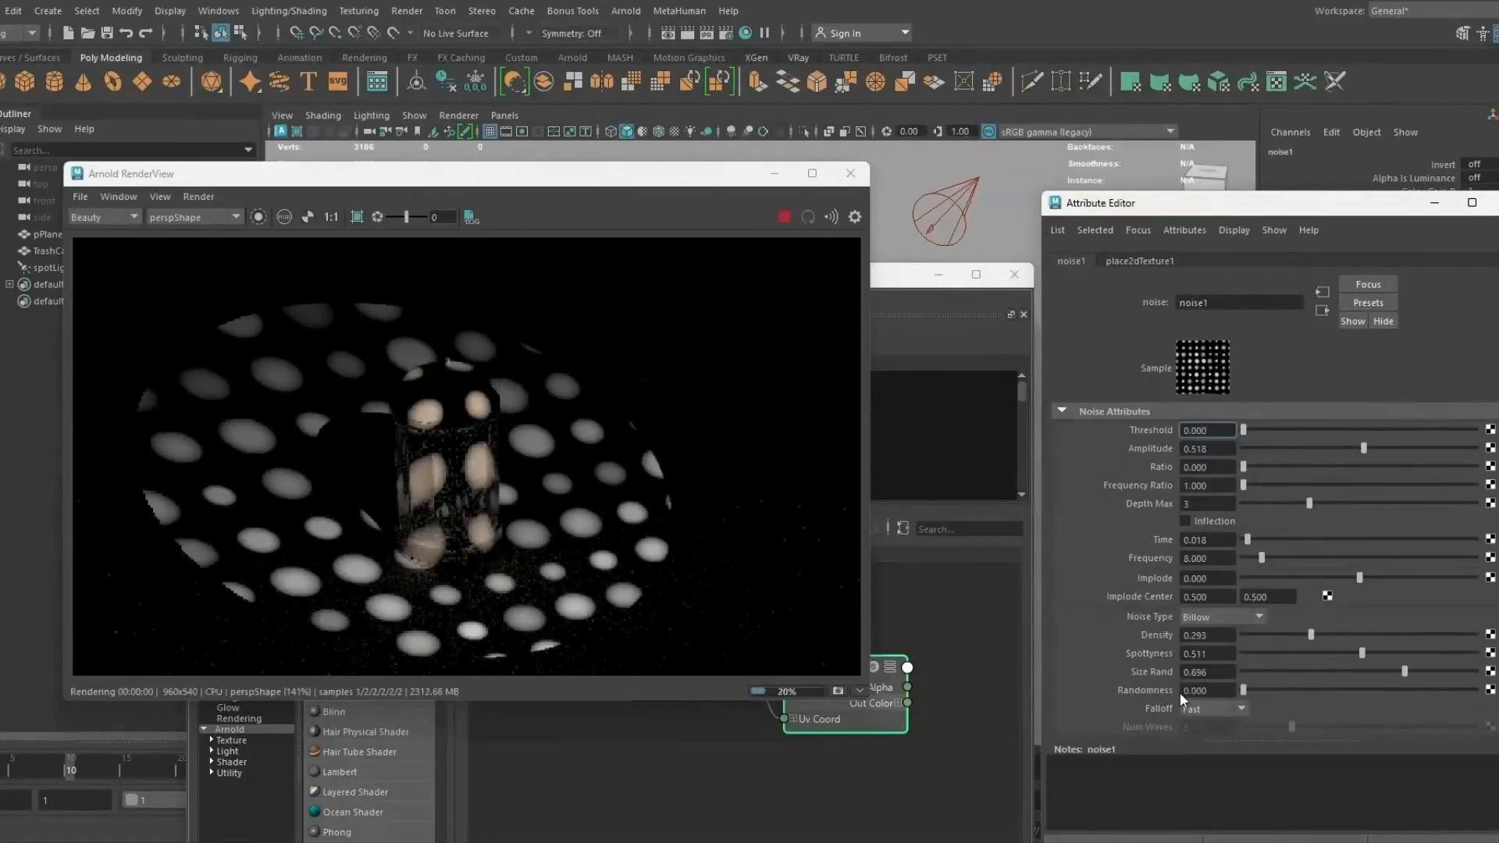
left_click(1361, 687)
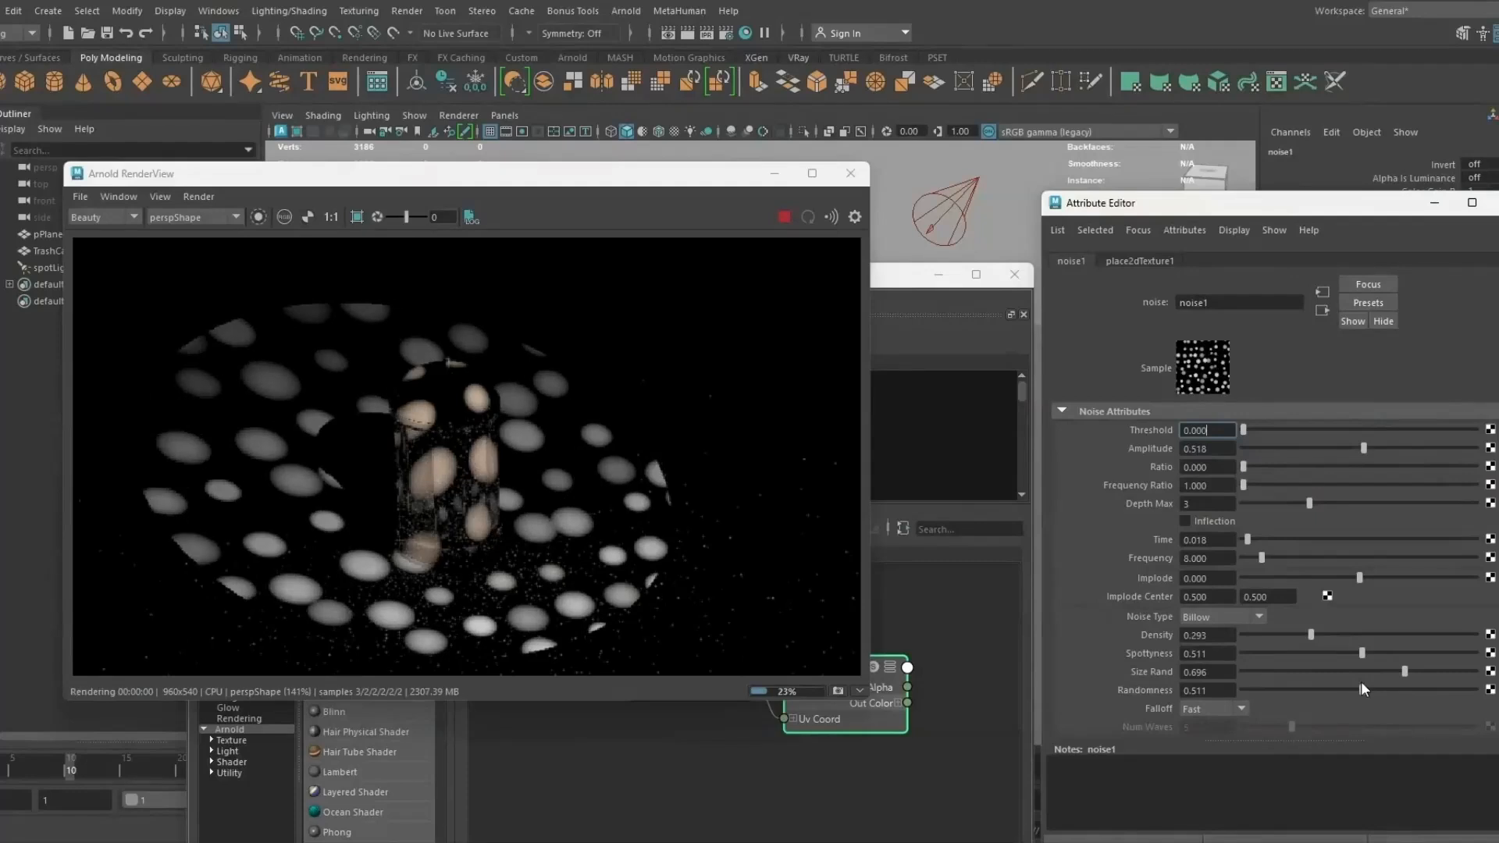
left_click(1386, 653)
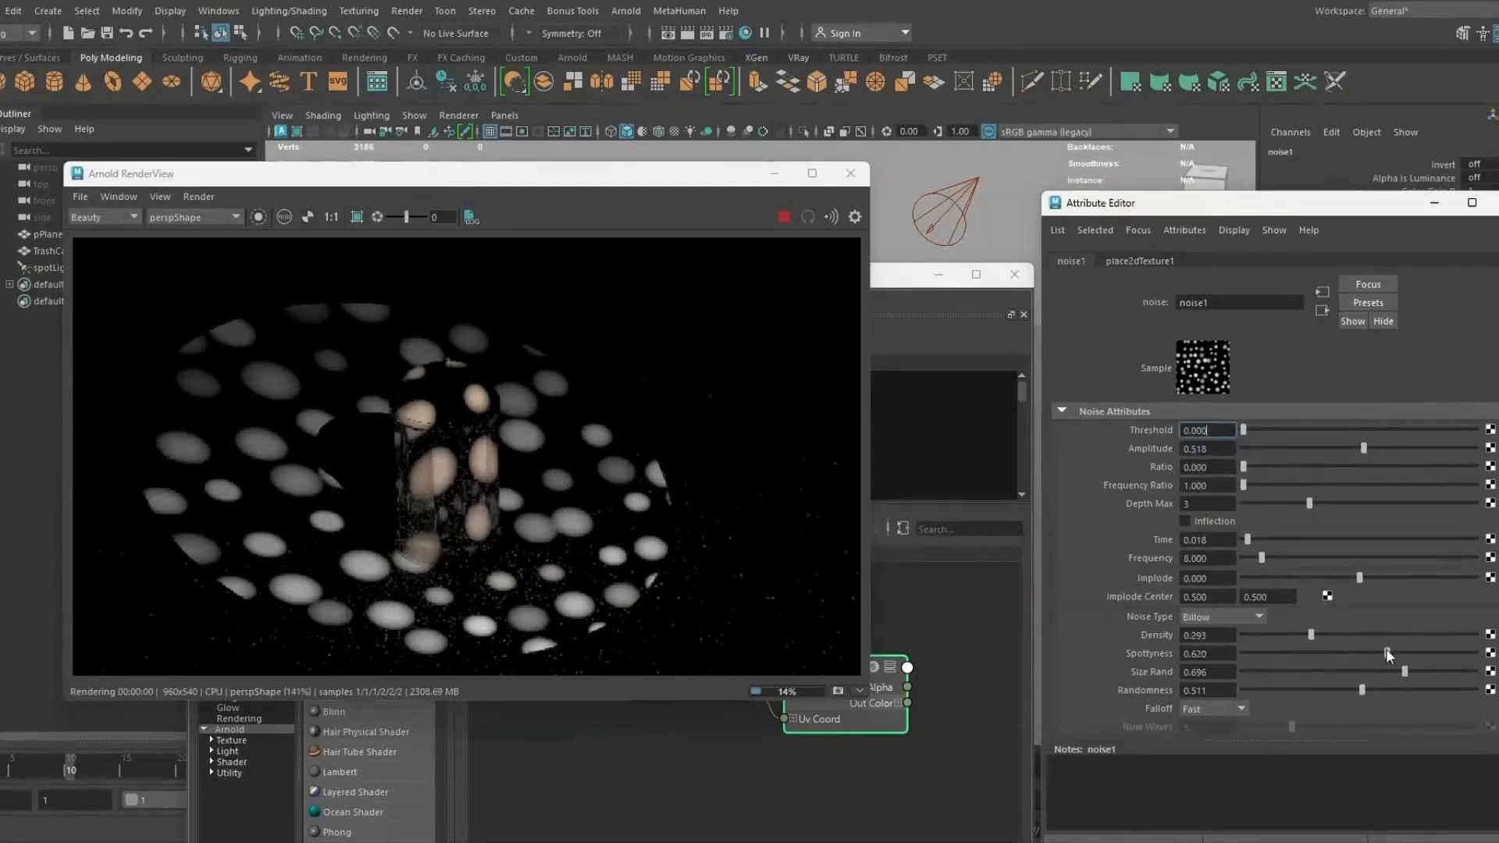
Step: Select the spot light, try a Density of 1.528 on its gobo filter and undo the change
left_click(962, 205)
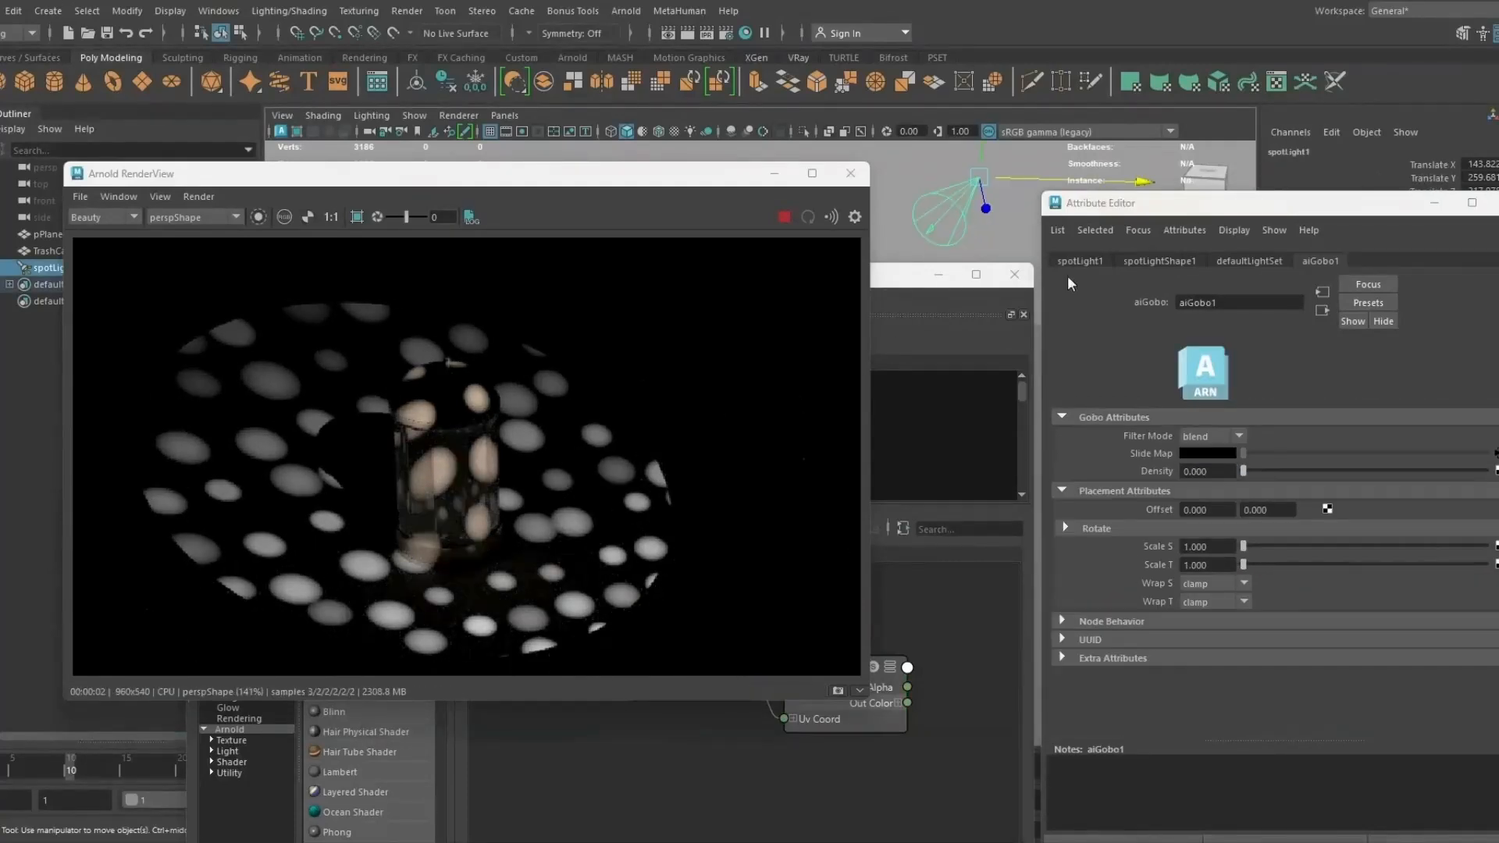
left_click(1280, 471)
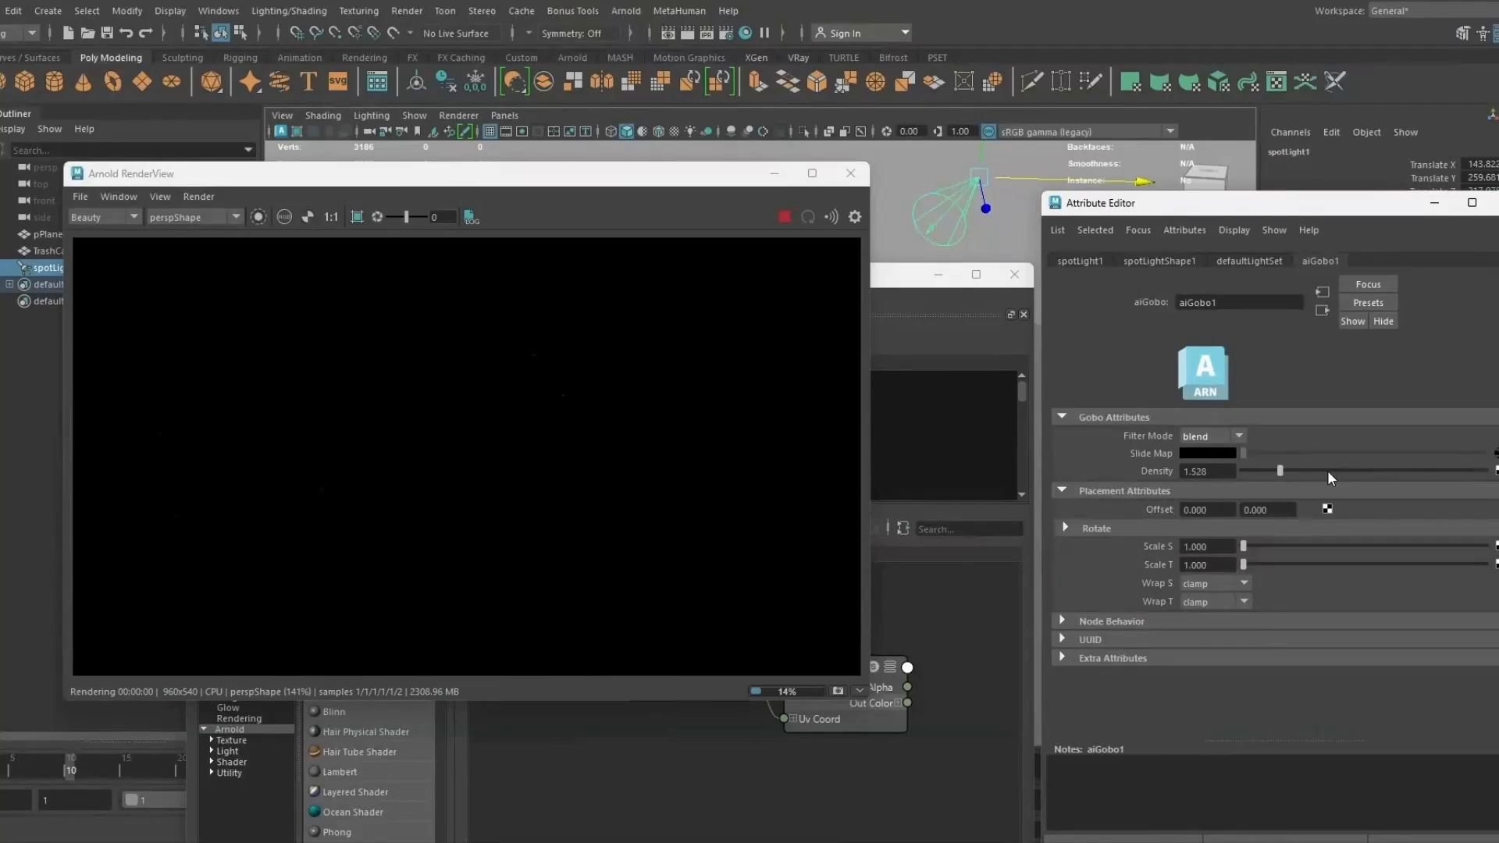
key("ctrl+z")
Step: Try a larger Scale S such as 6.944 on the gobo filter and set it back to 1
left_click(1295, 545)
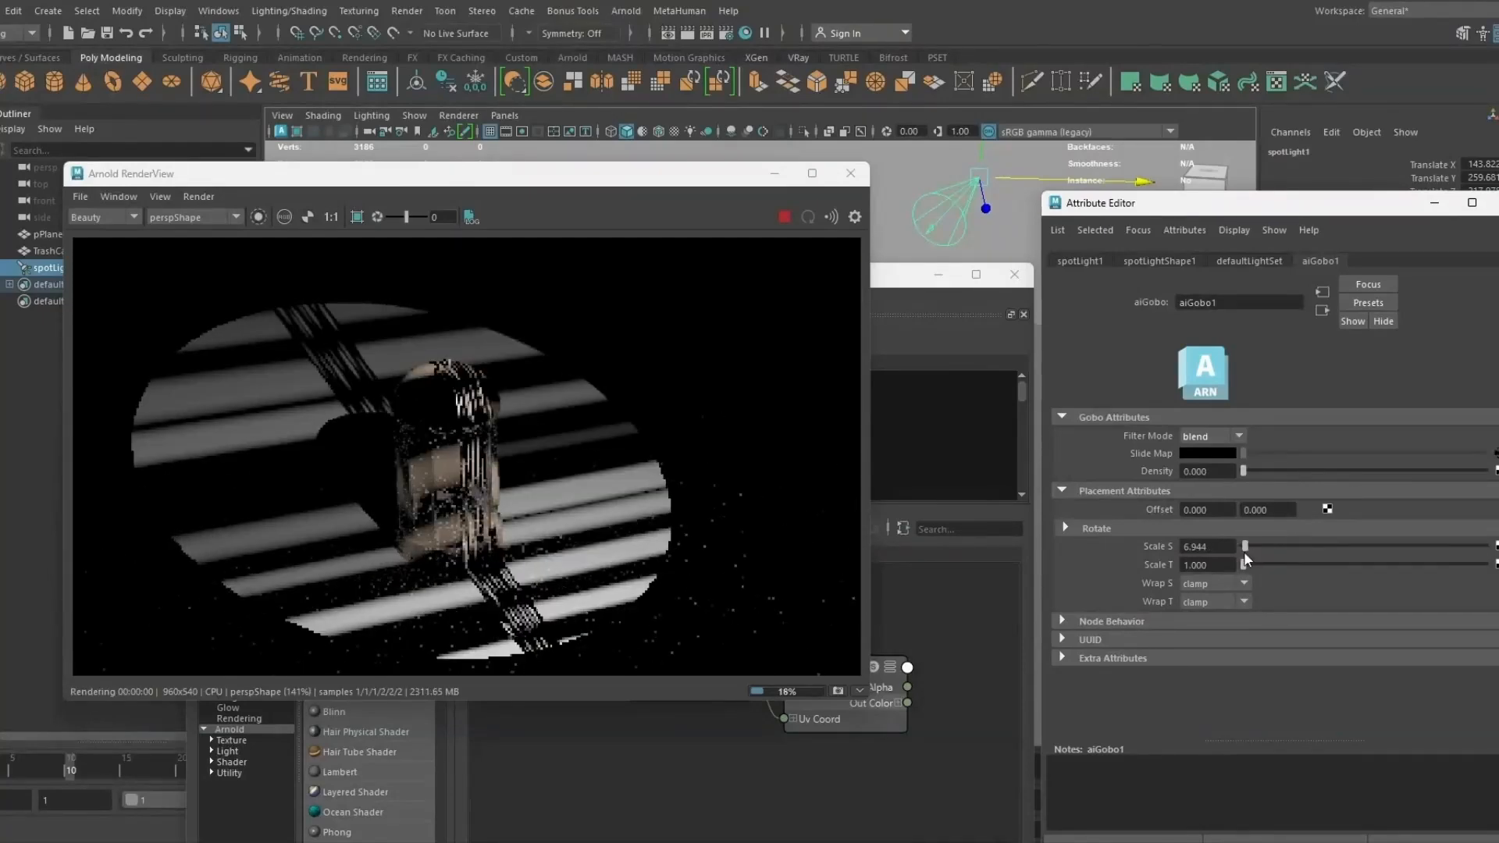
key("ctrl+z")
left_click(1206, 547)
type("1")
key("Return")
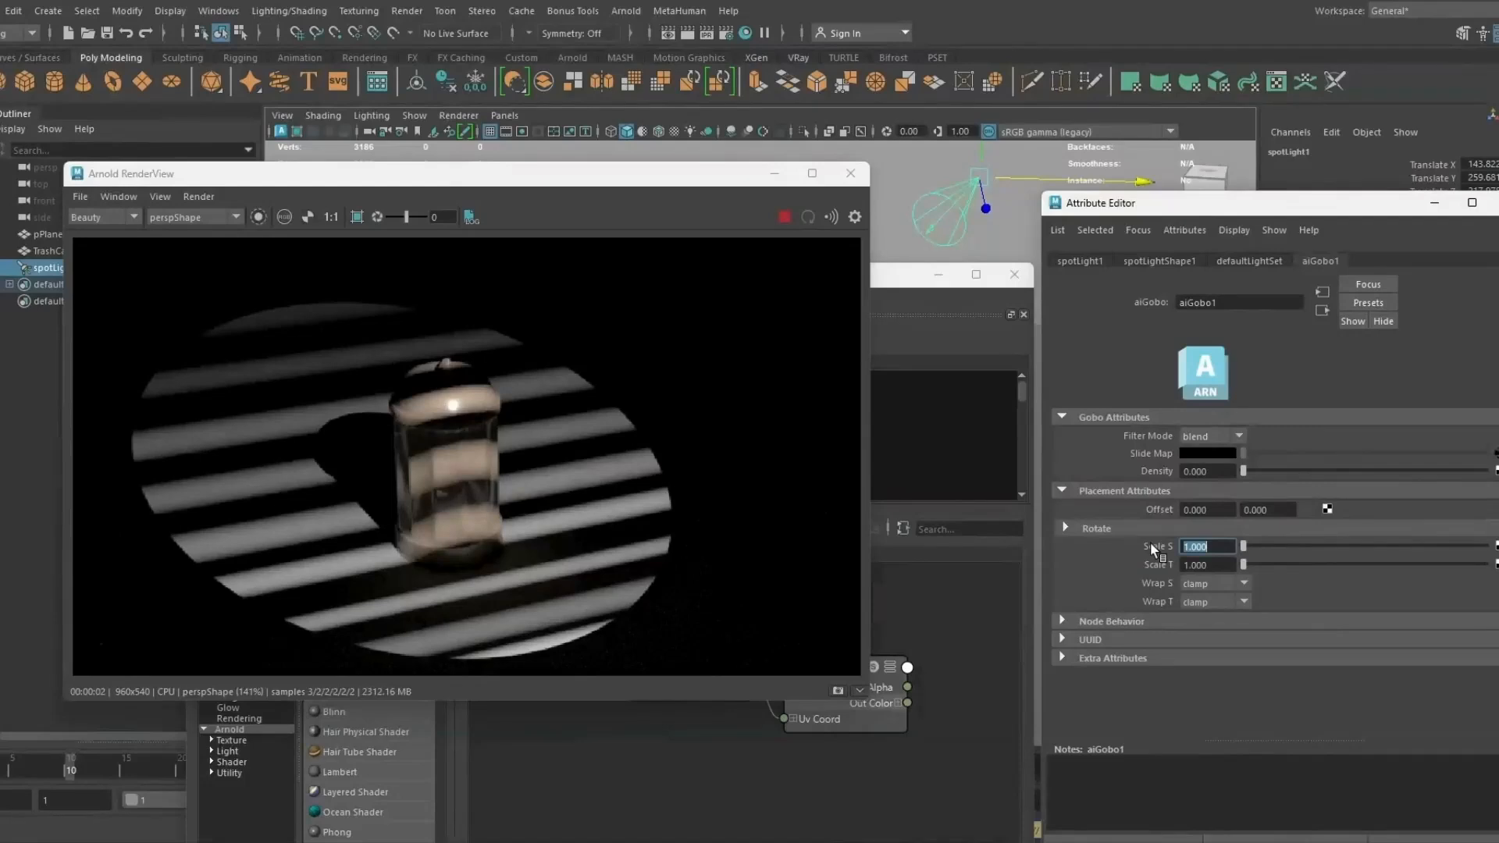
Step: Try a gobo Scale T of 13.889, reduce it to 0 and set Scale S to 1
left_click(1247, 563)
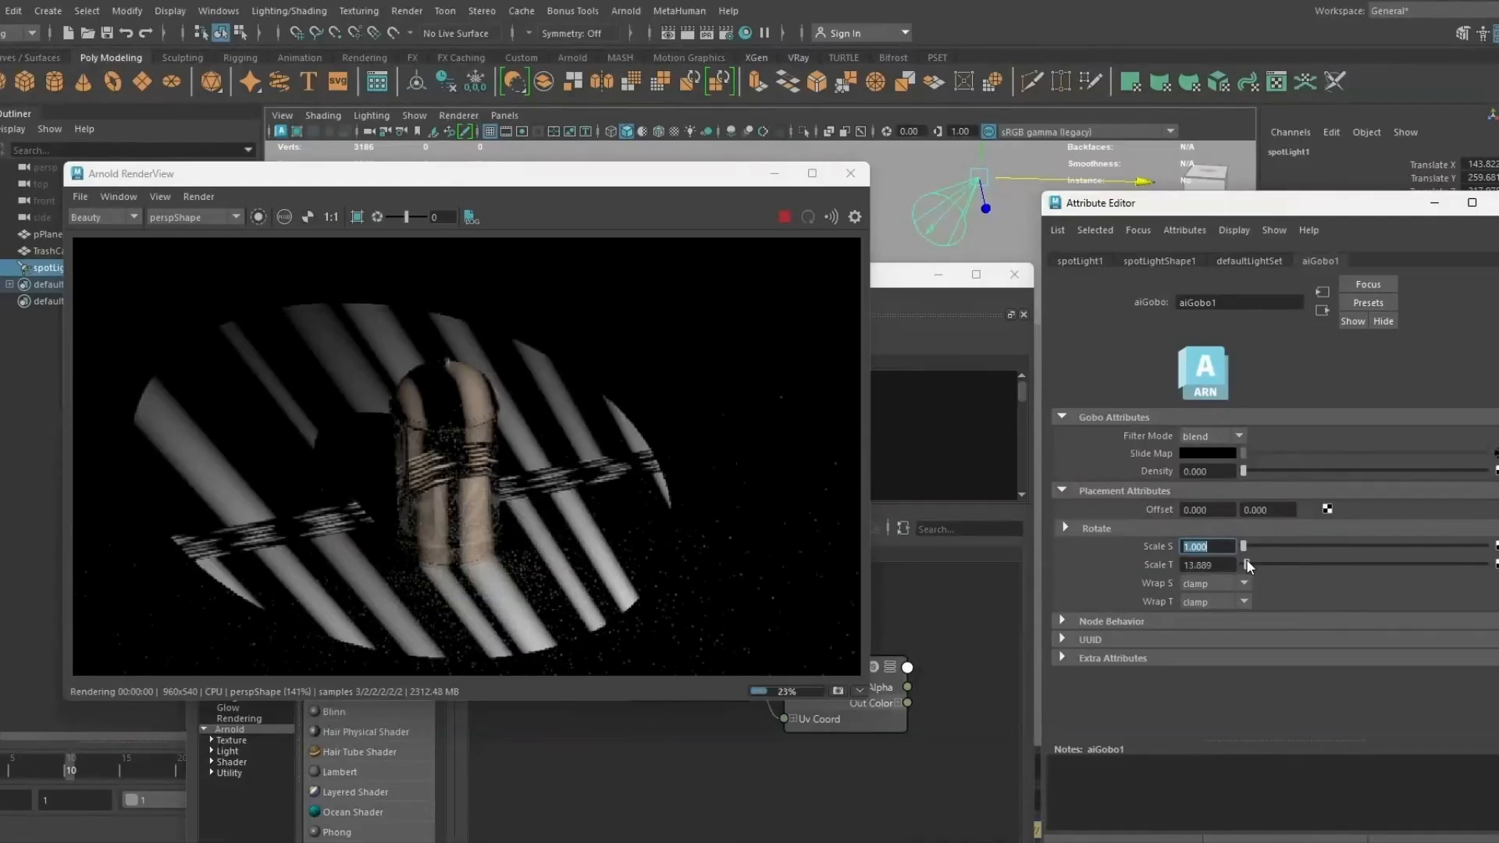
left_click_drag(1247, 560, 1210, 552)
left_click(1246, 546)
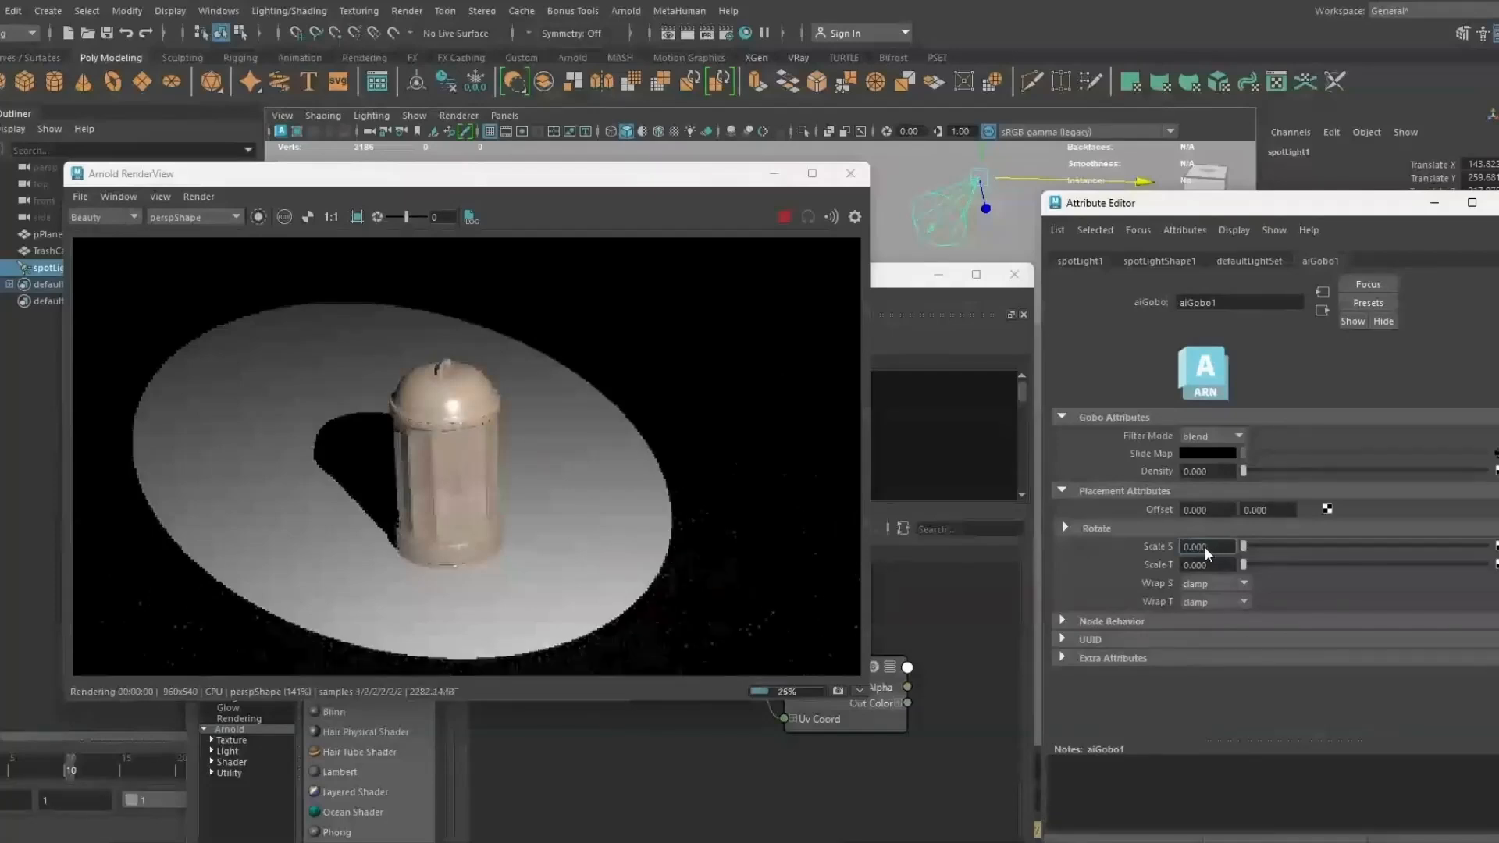
type("1")
Step: Try other Wrap S modes such as periodic on the gobo filter and return it to clamp
left_click(1212, 585)
left_click(1209, 616)
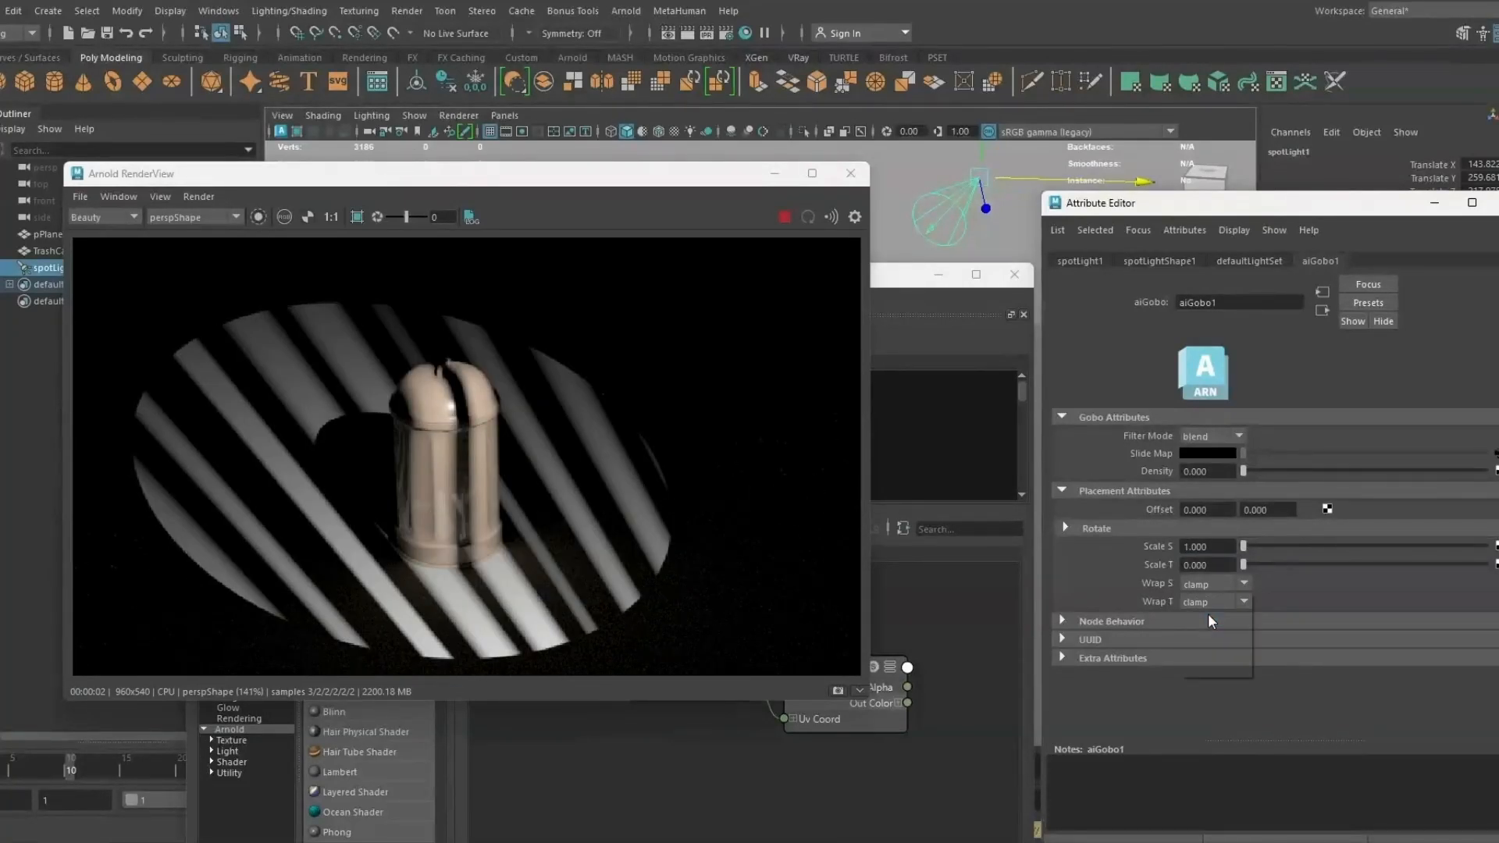
left_click(1220, 587)
left_click(1218, 601)
left_click(1221, 586)
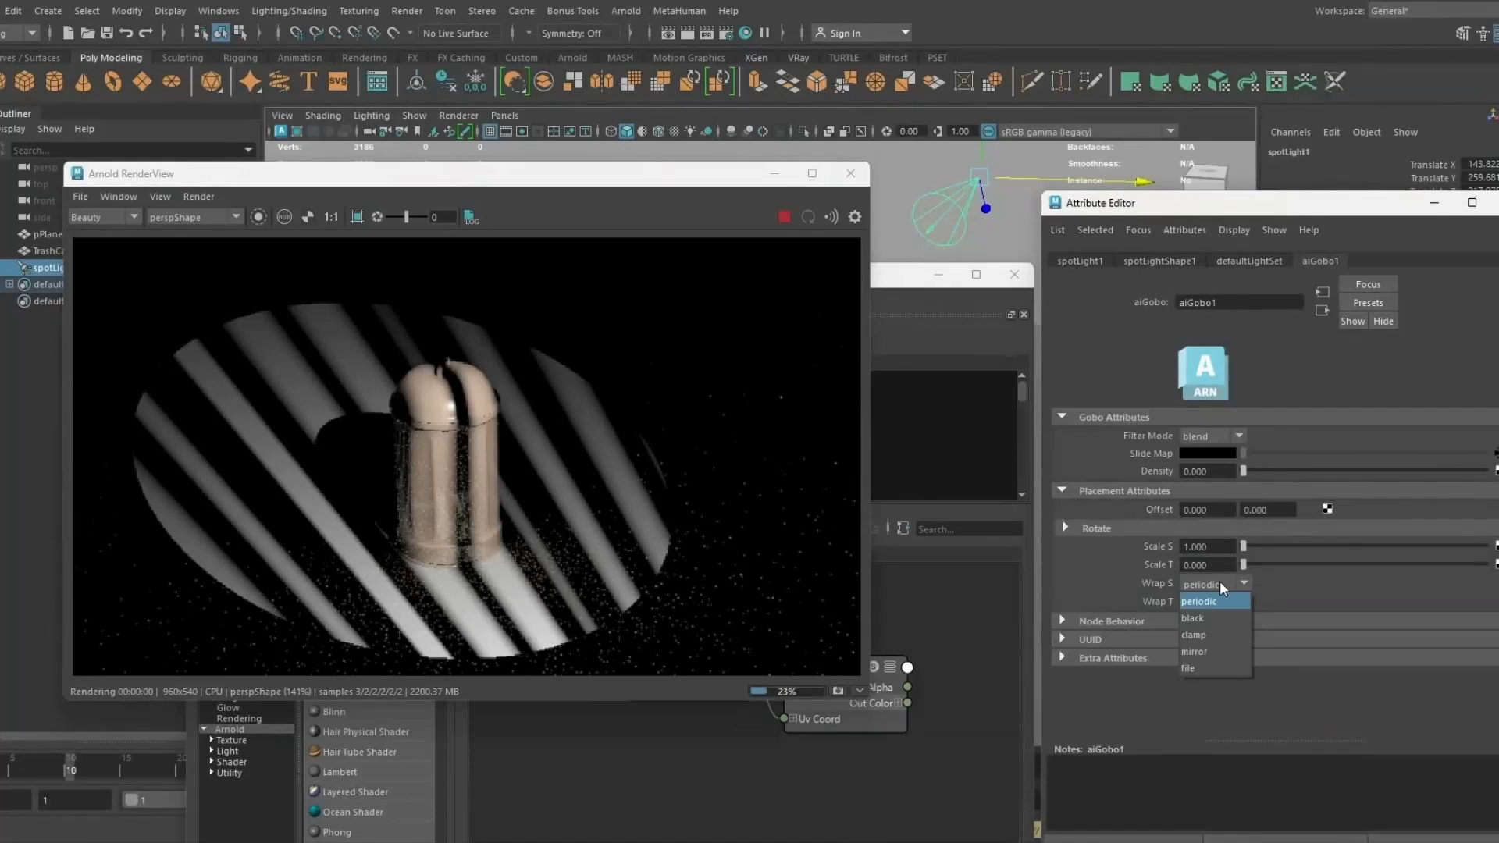
left_click(1207, 634)
Step: Reselect the noise texture node in Hypershade, bring the render view forward and set the noise's Color Gain to hot pink
left_click(890, 759)
left_click(828, 682)
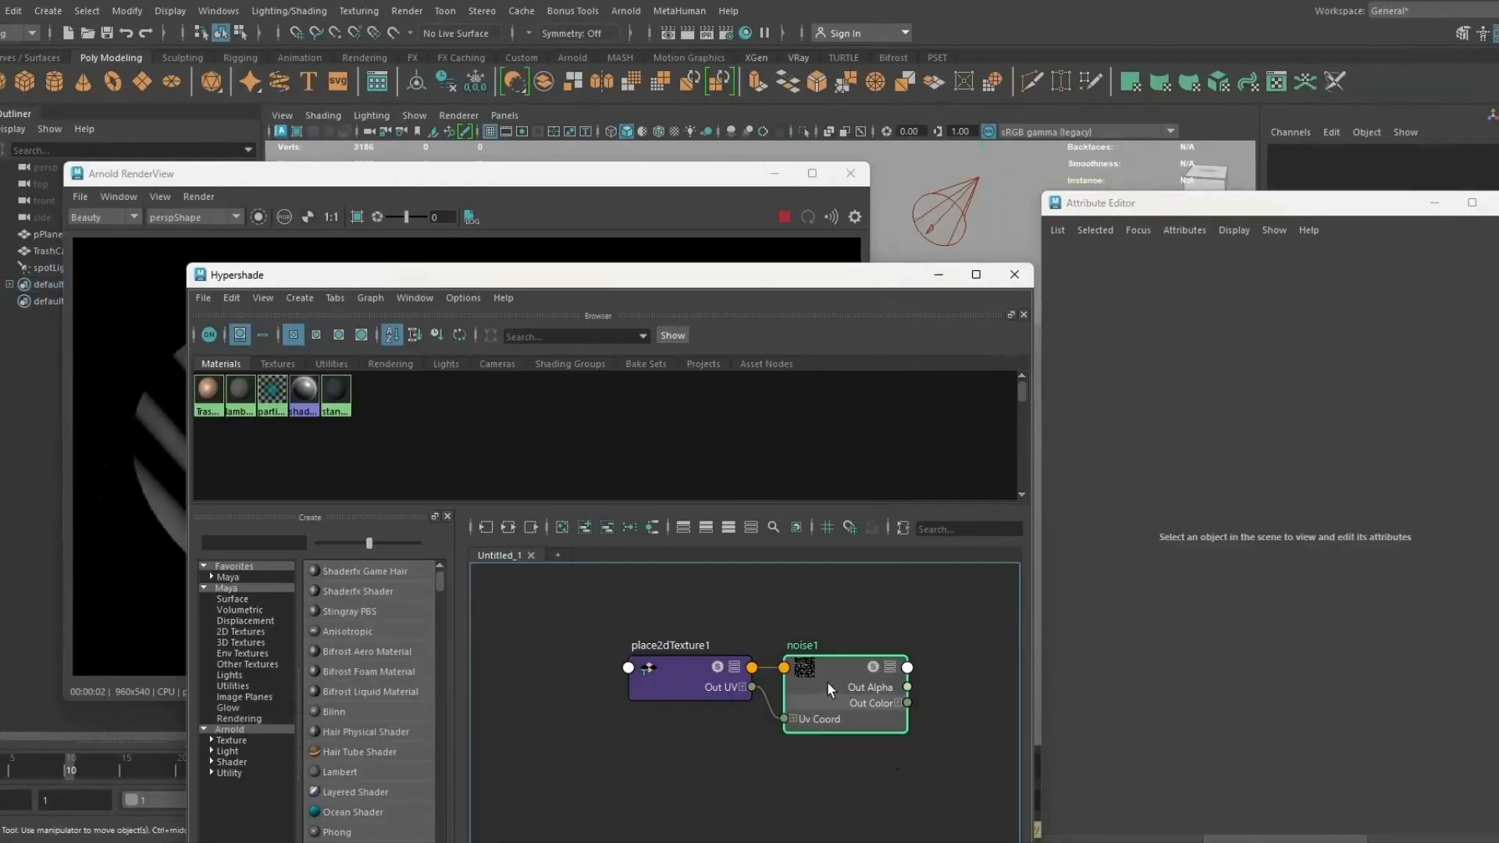
left_click(668, 236)
scroll(1103, 479, "down", 2)
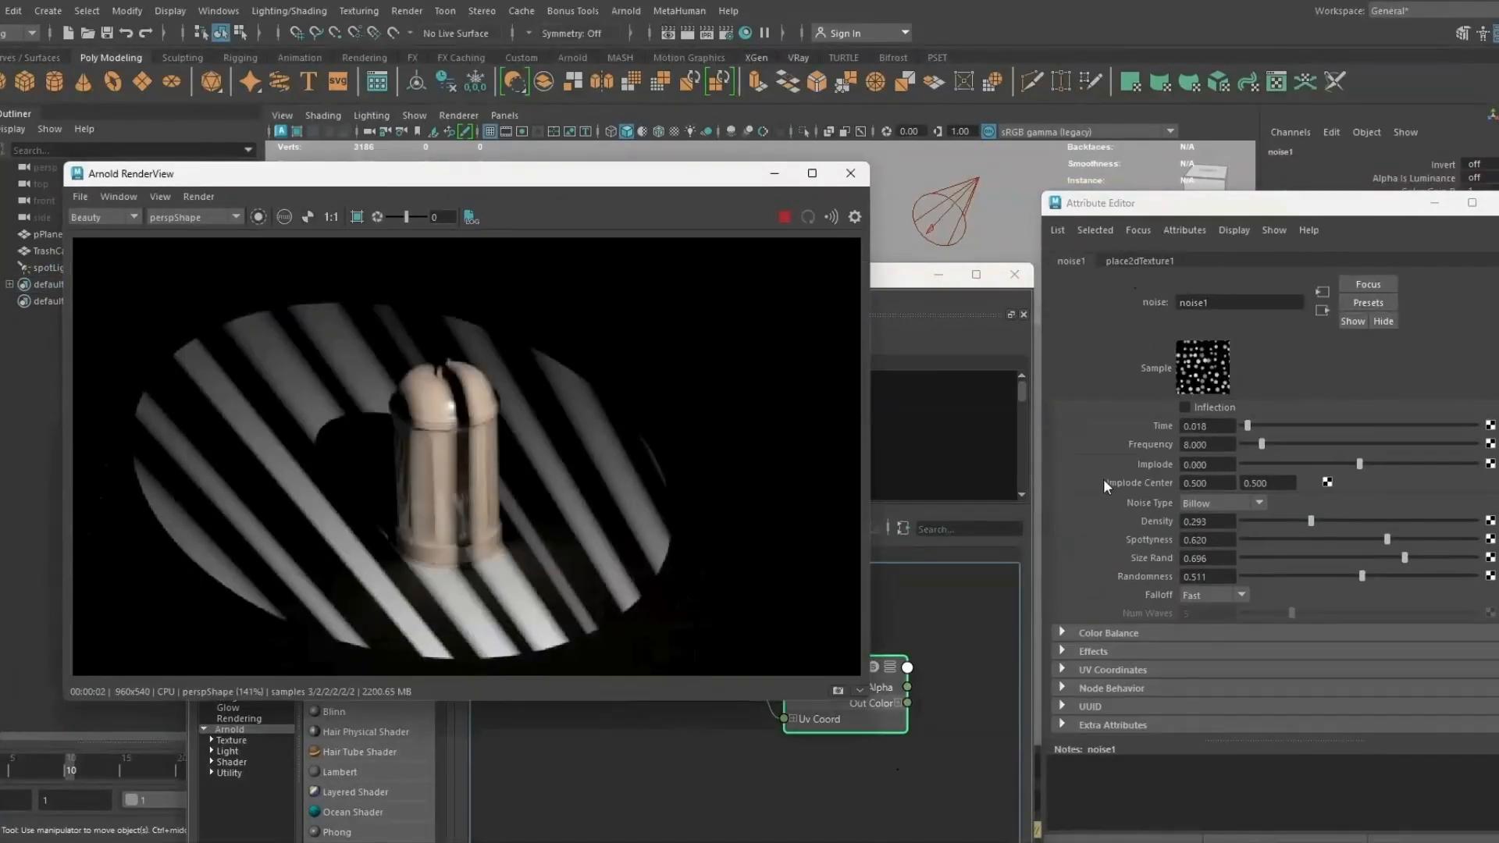
left_click(1093, 586)
left_click(1222, 618)
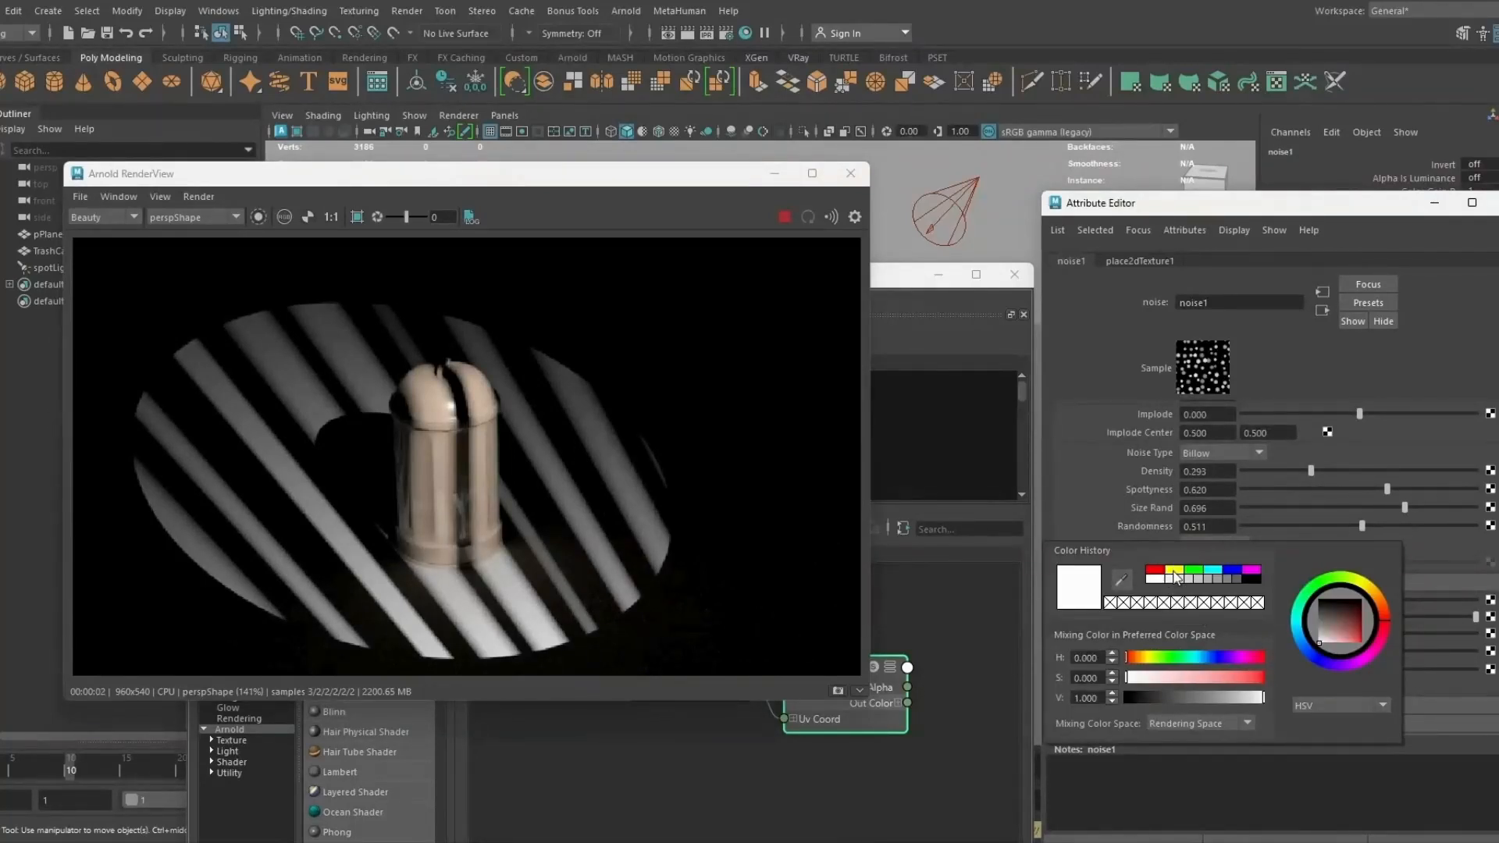
left_click(1377, 645)
left_click(1360, 642)
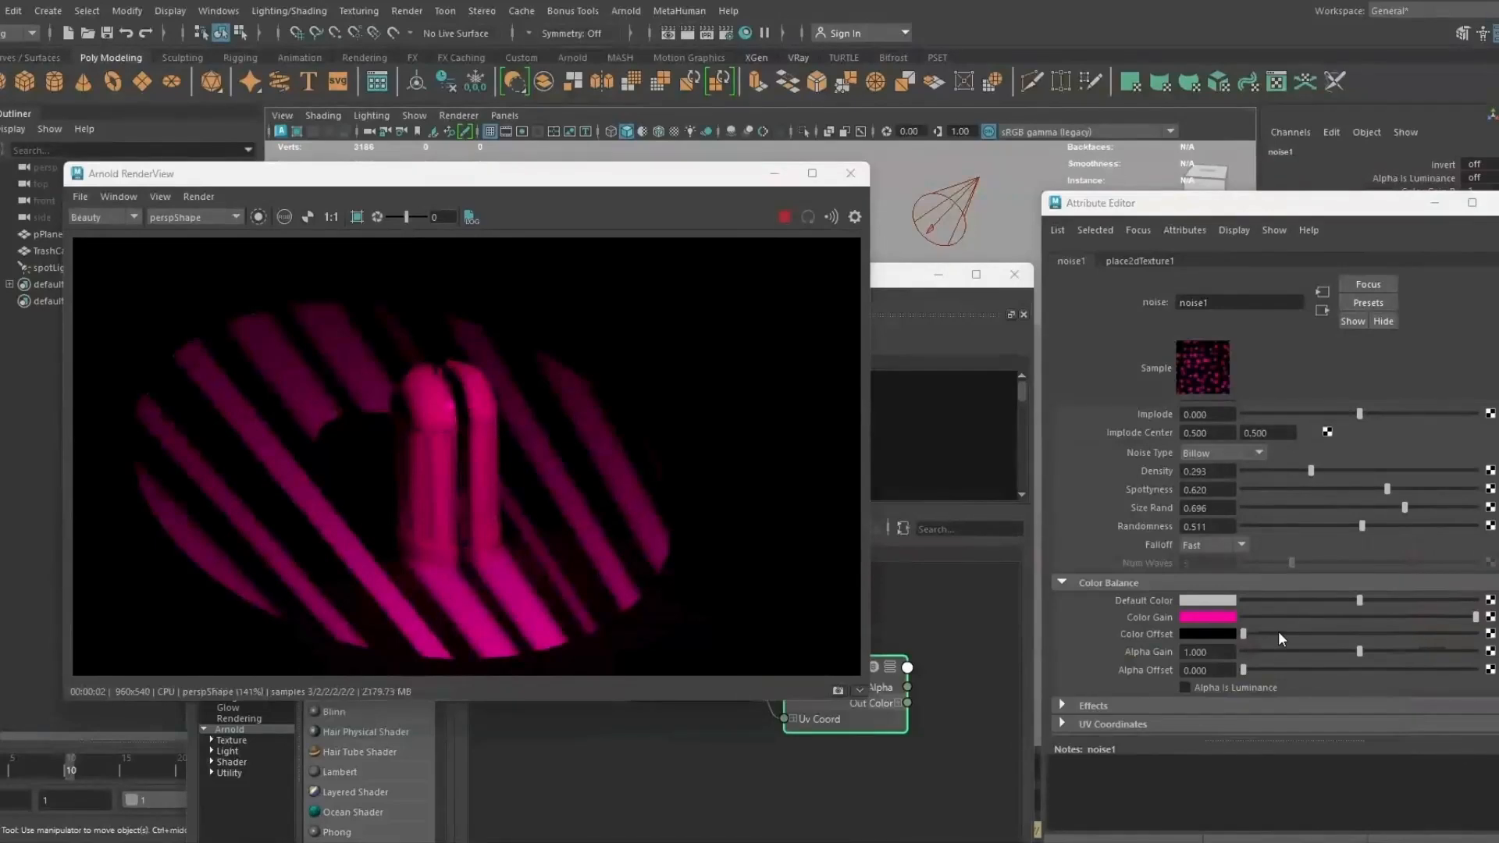
Step: Set the noise texture's Default Color to orange and its Color Offset to bright blue with hue about 211, saturation 1.000 and value 0.762
left_click(1282, 634)
left_click_drag(1289, 632, 1217, 636)
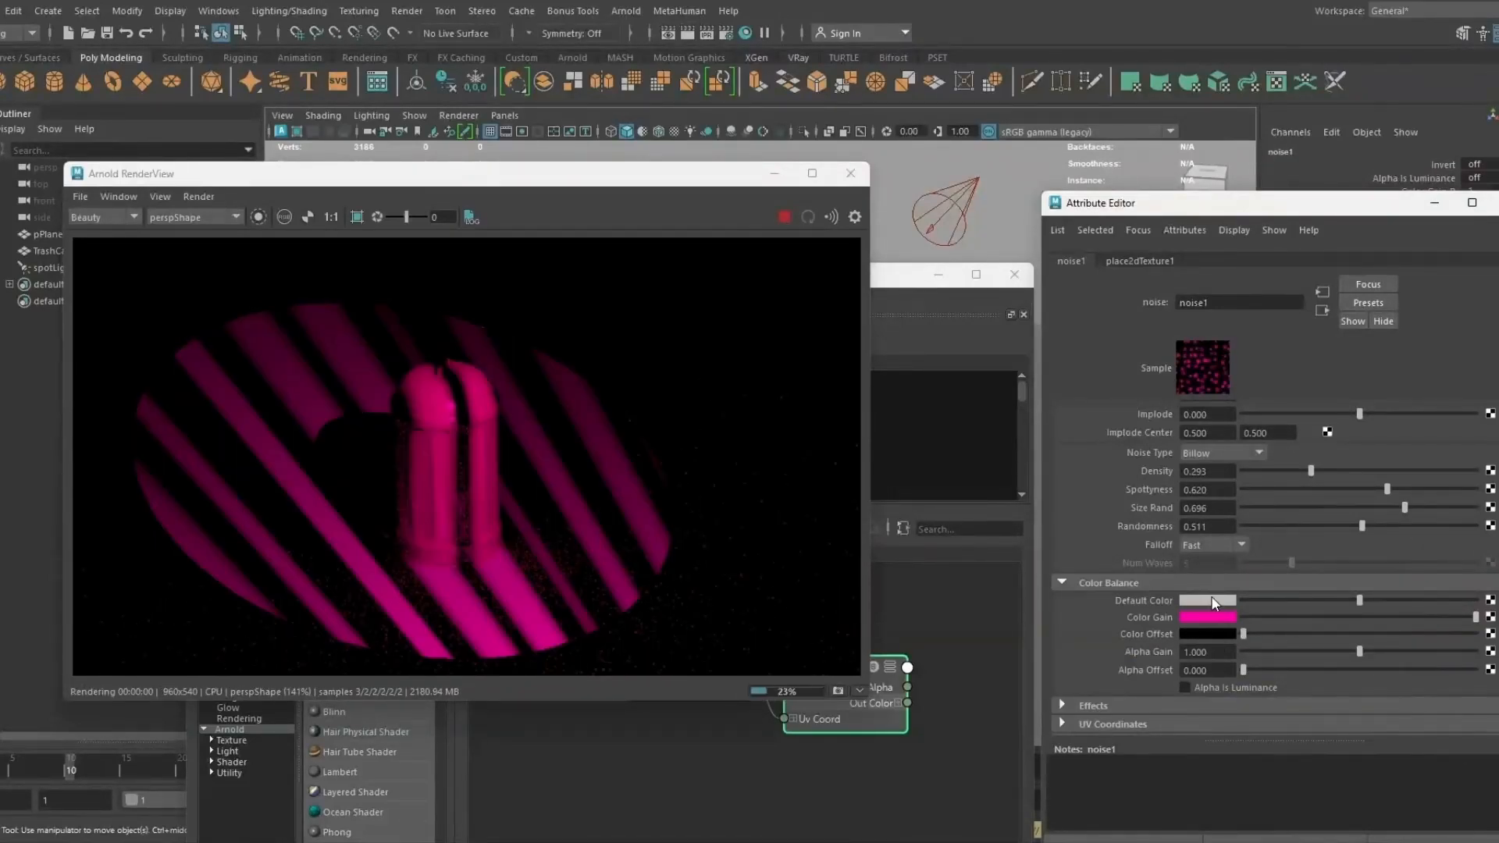
left_click(1206, 634)
left_click(659, 452)
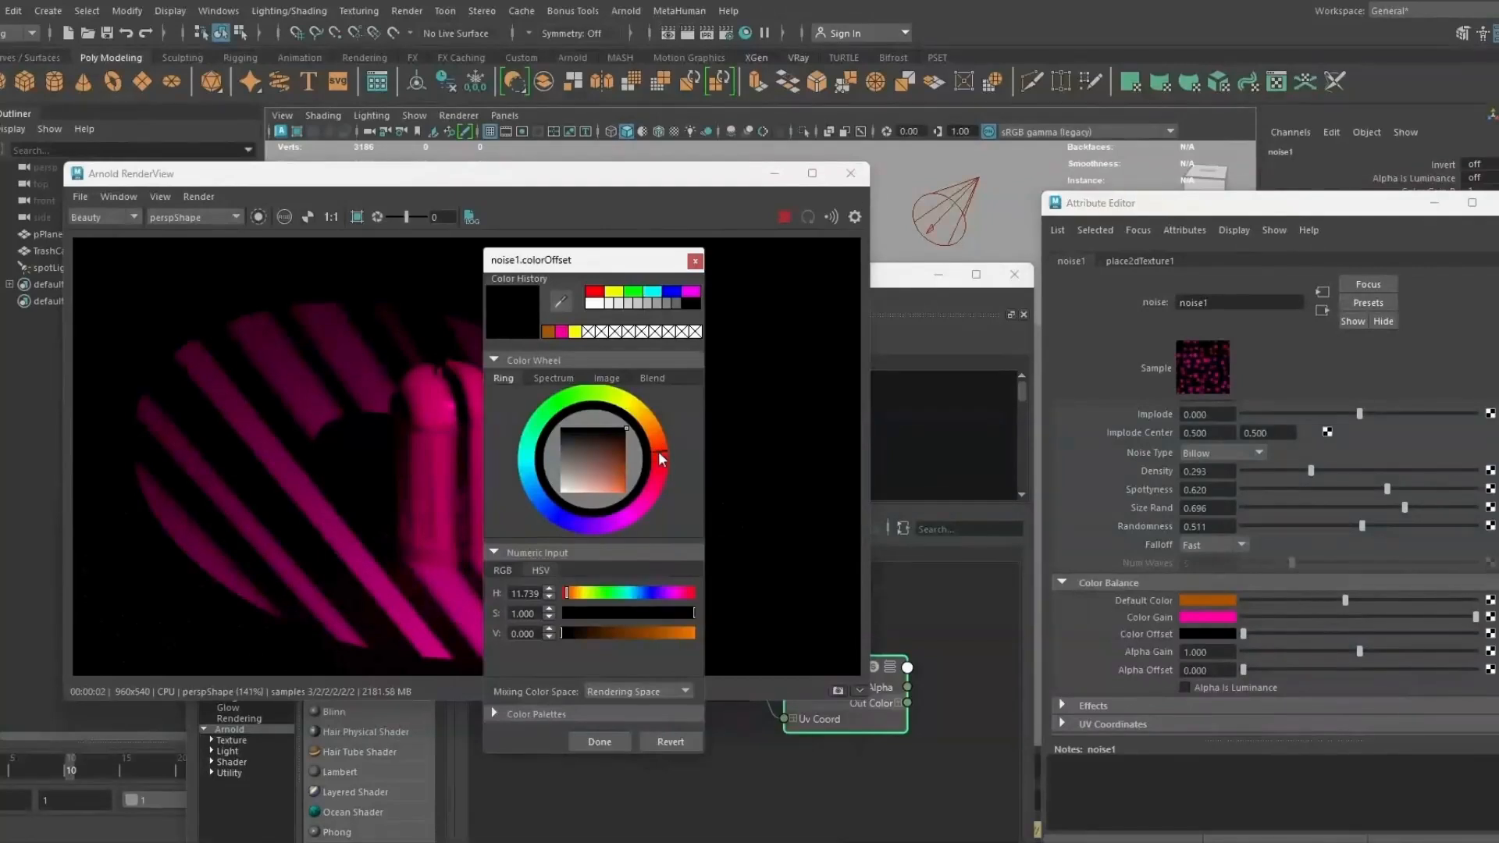
left_click_drag(620, 478, 672, 453)
left_click(632, 594)
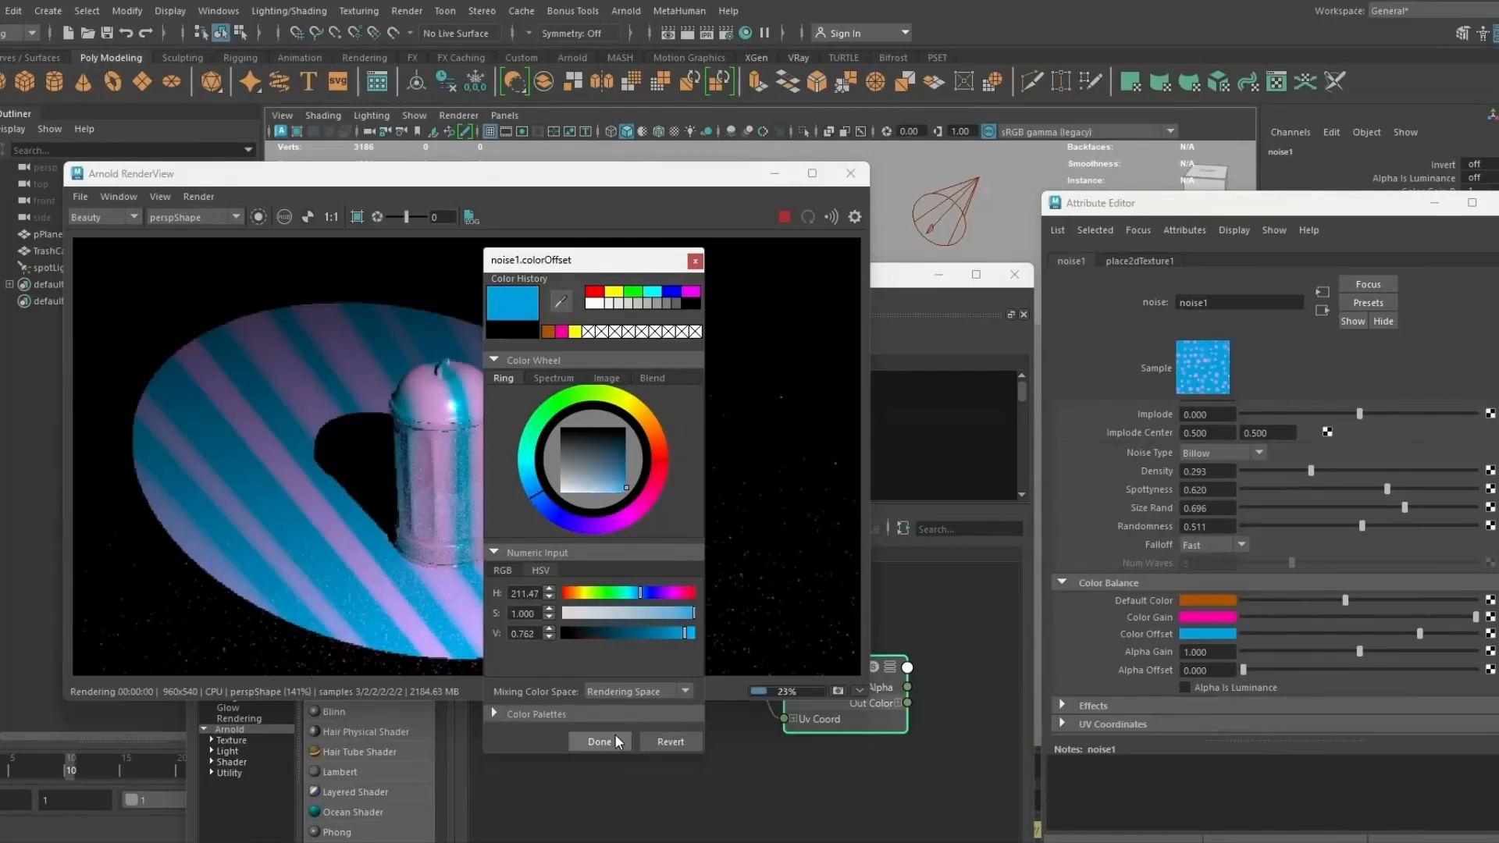
left_click(614, 740)
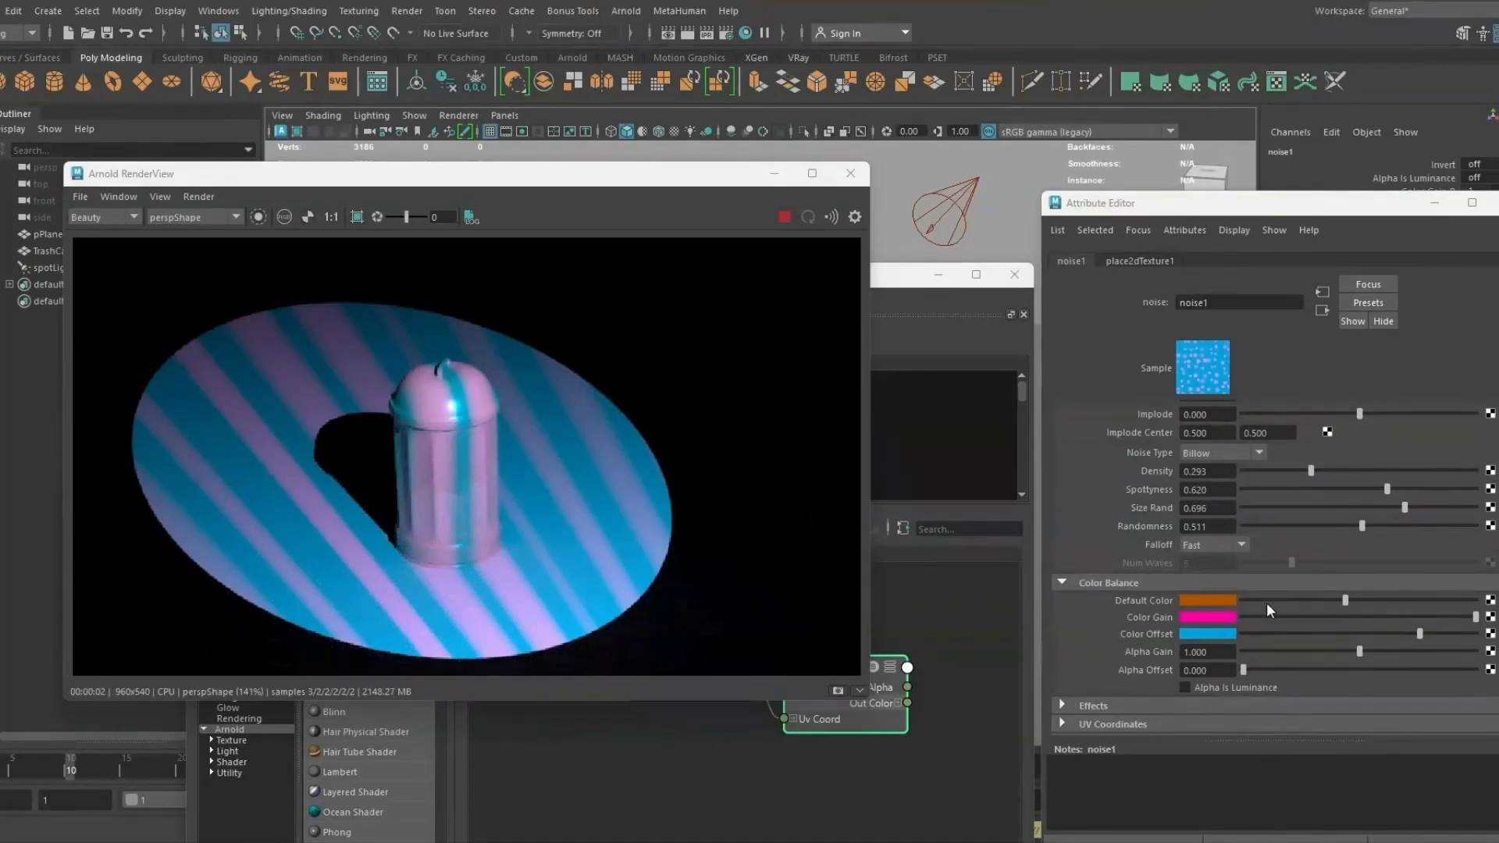
Step: Change the noise texture's Color Gain and Default Color to neutral grey
left_click(1294, 617)
left_click_drag(1345, 601, 1320, 617)
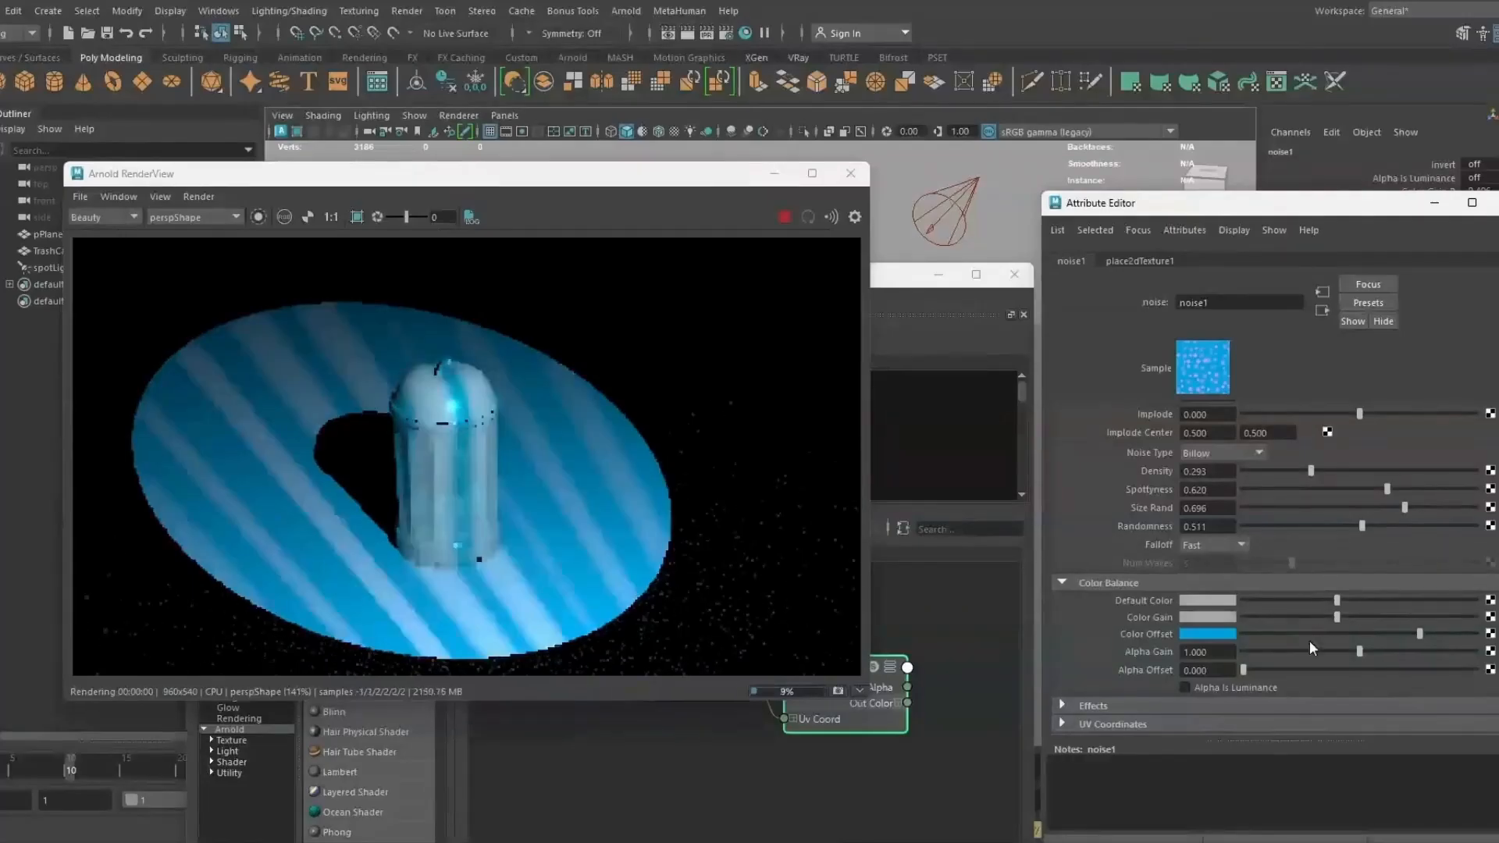